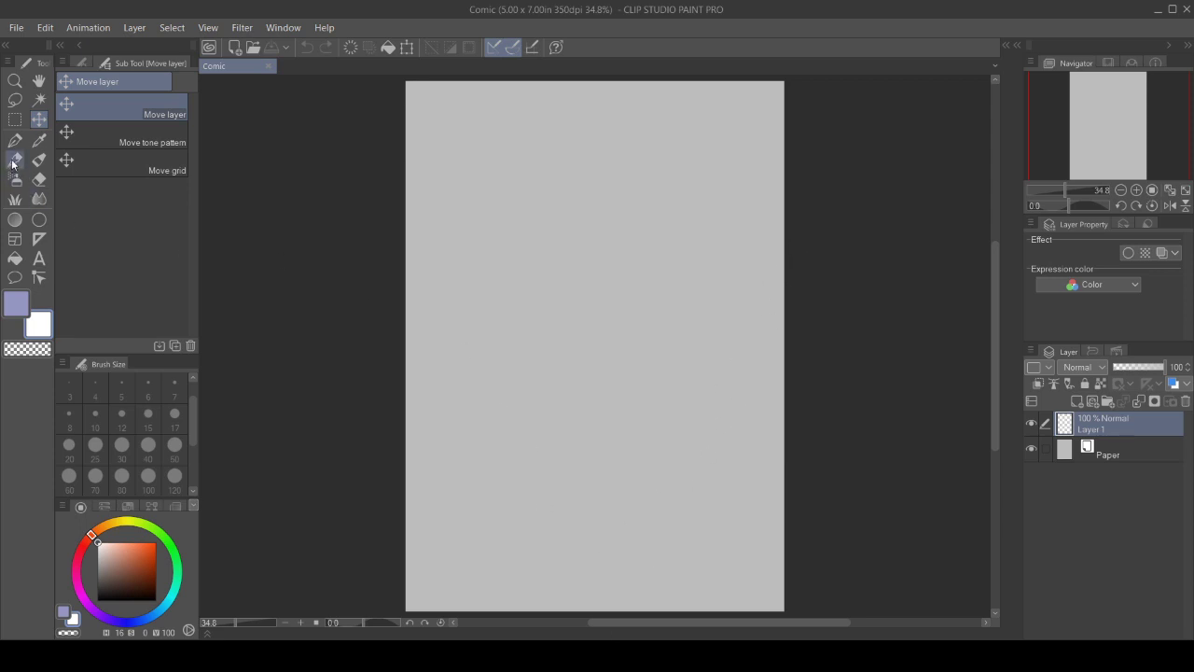
Step: Sketch the head with face guidelines and an ear near the top of the page, using the Tapered Pencil in dark blue
click(14, 162)
click(128, 620)
click(120, 584)
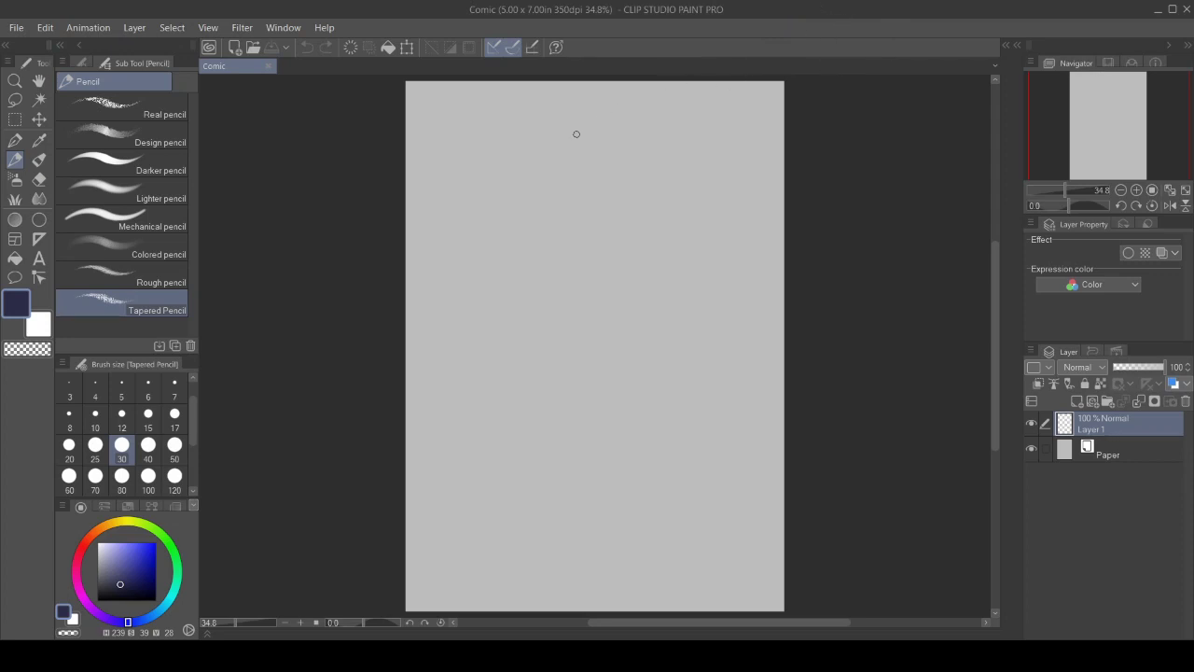
mouse_move(579, 118)
mouse_down()
mouse_move(564, 152)
mouse_move(558, 143)
mouse_move(583, 160)
mouse_move(602, 141)
mouse_move(587, 116)
mouse_move(605, 132)
mouse_move(580, 117)
mouse_move(556, 139)
mouse_move(586, 184)
mouse_up()
mouse_move(602, 164)
mouse_down()
mouse_move(595, 177)
mouse_move(610, 146)
mouse_move(580, 187)
mouse_up()
drag(595, 144, 560, 155)
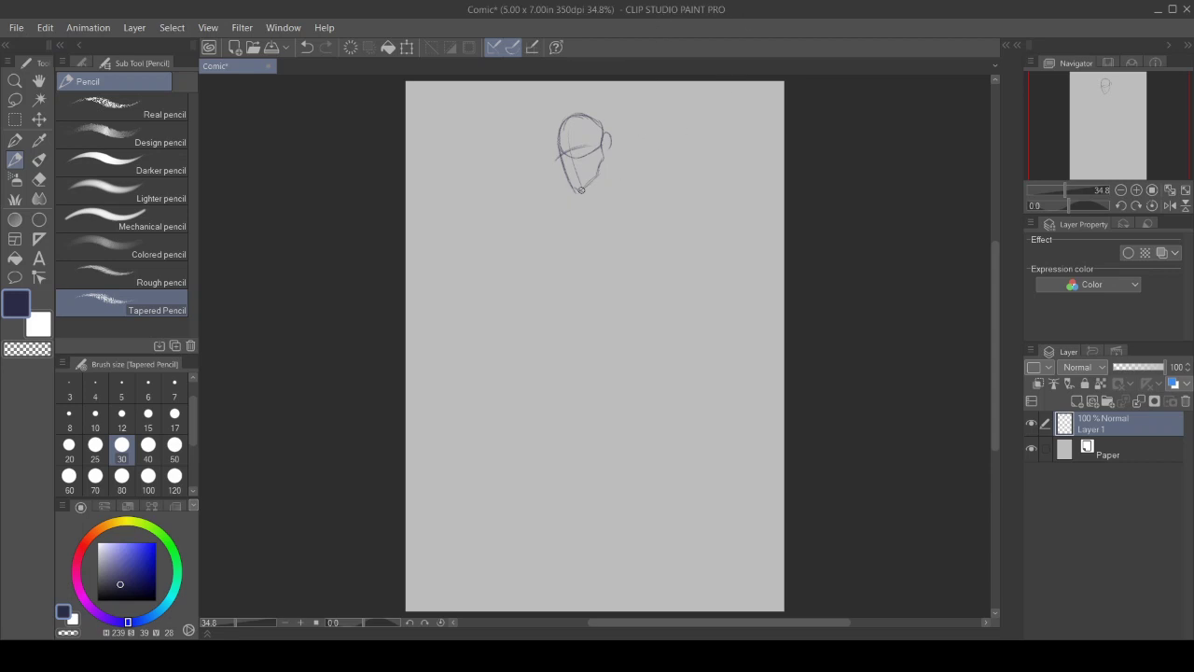
Step: Sketch the neck, sloping shoulders and chest below the head, with a long centre line running down the torso
mouse_move(581, 201)
mouse_down()
mouse_move(603, 153)
mouse_move(605, 190)
mouse_move(603, 174)
mouse_move(659, 223)
mouse_up()
mouse_move(570, 209)
mouse_down()
mouse_move(535, 221)
mouse_move(526, 242)
mouse_up()
mouse_move(566, 220)
mouse_down()
mouse_move(538, 266)
mouse_move(544, 296)
mouse_move(616, 295)
mouse_move(629, 273)
mouse_move(620, 228)
mouse_move(624, 269)
mouse_up()
drag(581, 215, 593, 427)
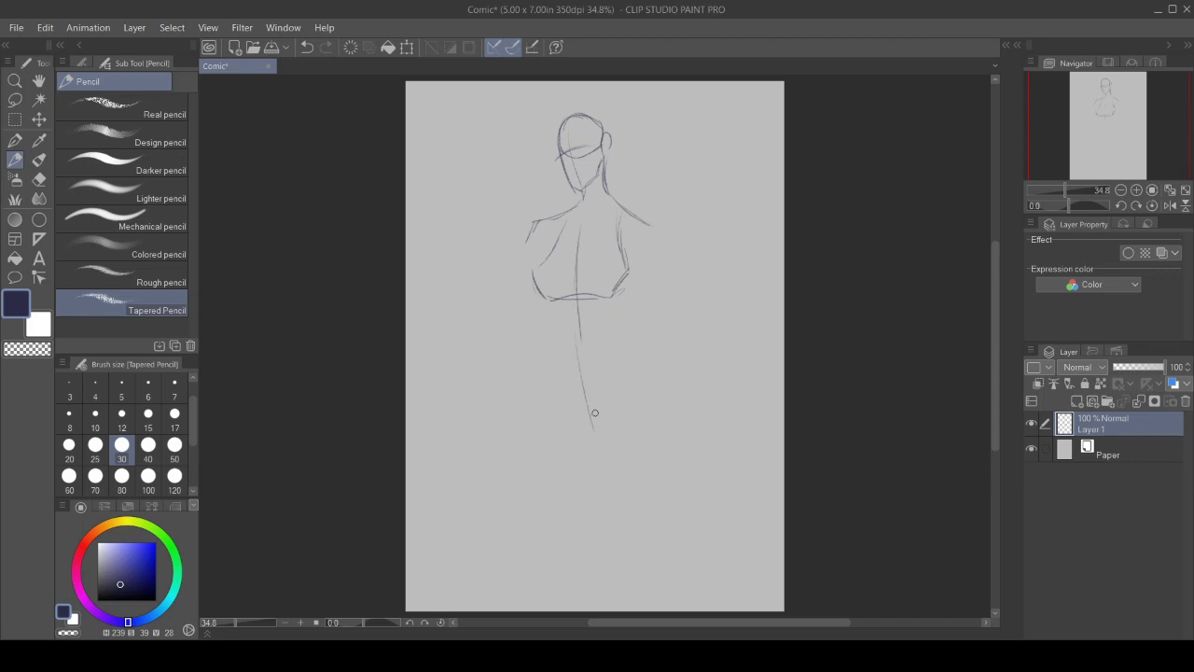
Step: Draw both sides of the waist and hips, and mark the pelvis with a V shape
mouse_move(543, 297)
mouse_down()
mouse_move(558, 338)
mouse_move(543, 442)
mouse_up()
drag(546, 377, 551, 466)
drag(620, 280, 627, 399)
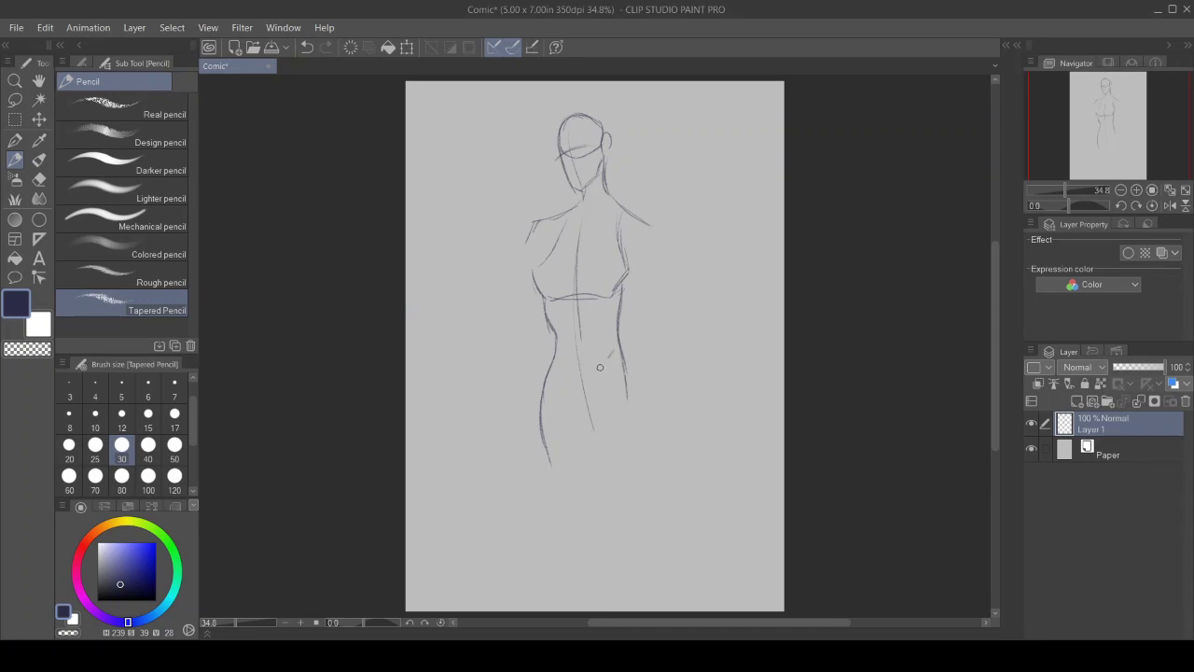
mouse_move(614, 345)
mouse_down()
mouse_move(582, 381)
mouse_move(549, 360)
mouse_up()
Step: Sketch the arm hanging at the figure's right-hand side, from the shoulder to the wrist
drag(651, 229, 664, 279)
drag(657, 250, 672, 301)
mouse_move(622, 255)
mouse_down()
mouse_move(647, 330)
mouse_move(652, 362)
mouse_up()
drag(670, 305, 675, 375)
drag(646, 307, 659, 384)
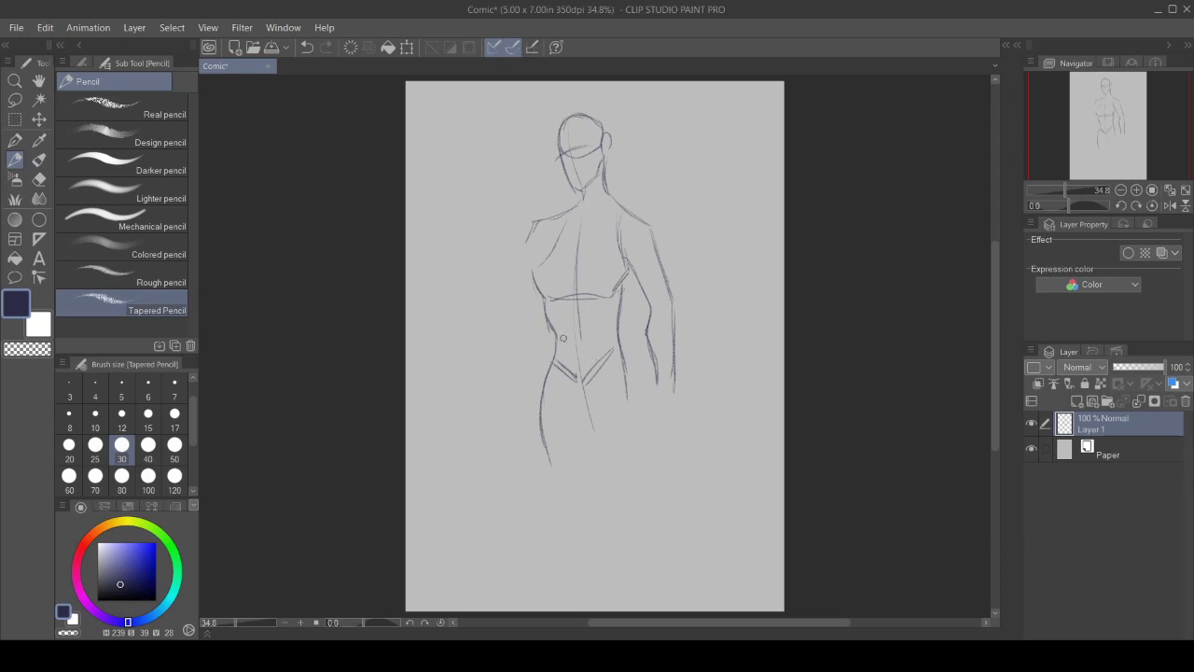
Step: Darken the waist and hip contours and reinforce the V-shaped pelvis lines
mouse_move(548, 325)
mouse_down()
mouse_move(536, 386)
mouse_move(553, 348)
mouse_move(538, 403)
mouse_move(536, 386)
mouse_move(548, 463)
mouse_up()
drag(539, 378, 551, 463)
mouse_move(634, 268)
mouse_down()
mouse_move(617, 342)
mouse_move(634, 380)
mouse_move(586, 388)
mouse_move(625, 367)
mouse_move(582, 401)
mouse_up()
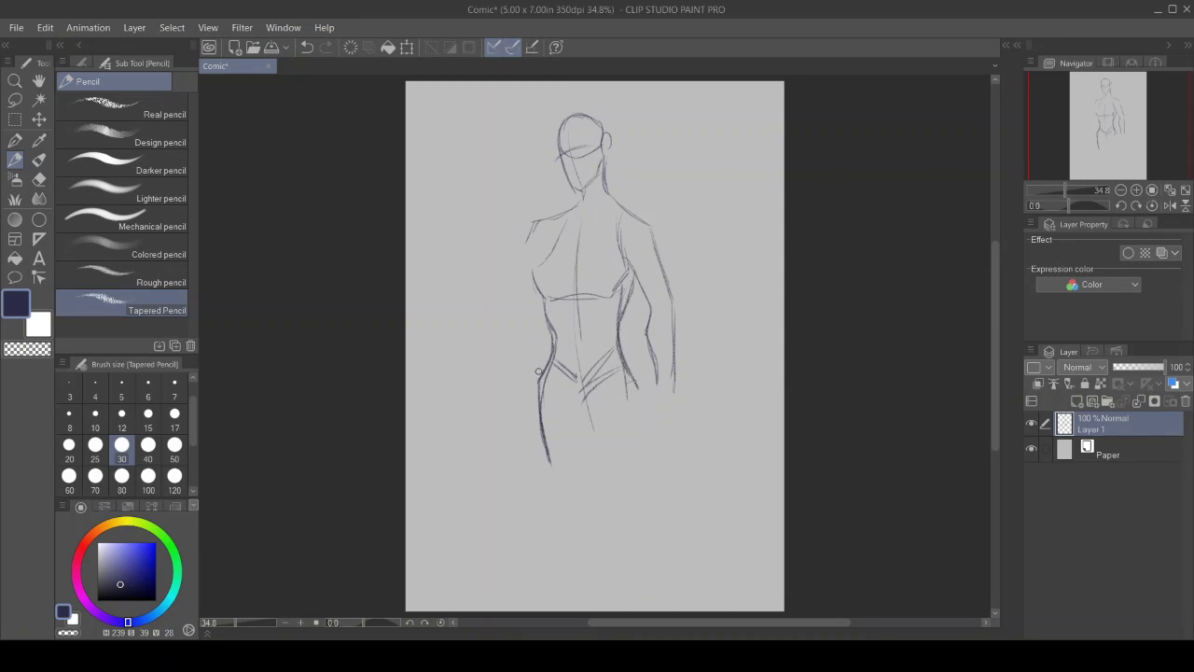
drag(536, 369, 582, 402)
drag(549, 378, 584, 402)
Step: Sketch the left-hand arm bent at the elbow and raised, ending in a closed fist
mouse_move(534, 227)
mouse_down()
mouse_move(480, 308)
mouse_move(491, 319)
mouse_move(531, 290)
mouse_up()
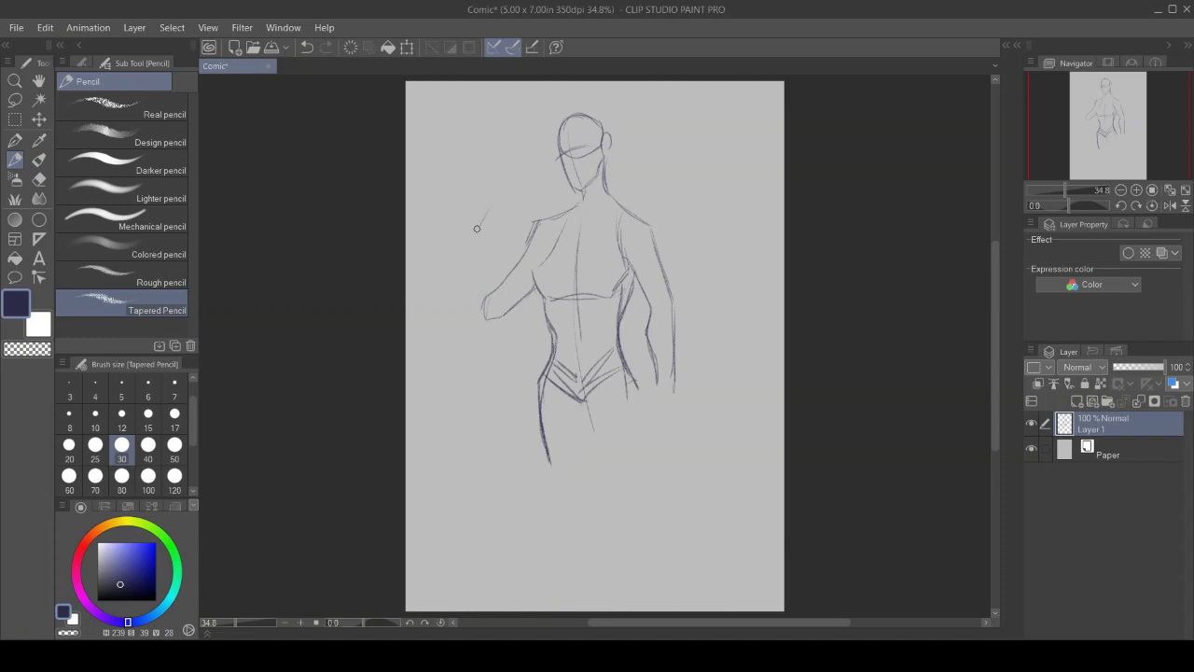
mouse_move(477, 229)
mouse_down()
mouse_move(498, 198)
mouse_move(518, 197)
mouse_move(508, 202)
mouse_move(518, 217)
mouse_up()
drag(514, 214, 514, 235)
mouse_move(472, 234)
mouse_down()
mouse_move(476, 305)
mouse_move(489, 263)
mouse_move(506, 288)
mouse_up()
Step: Sketch rough leg lines down from the hips and add the hand to the hanging arm
drag(544, 371, 539, 466)
drag(541, 422, 553, 593)
drag(603, 374, 634, 571)
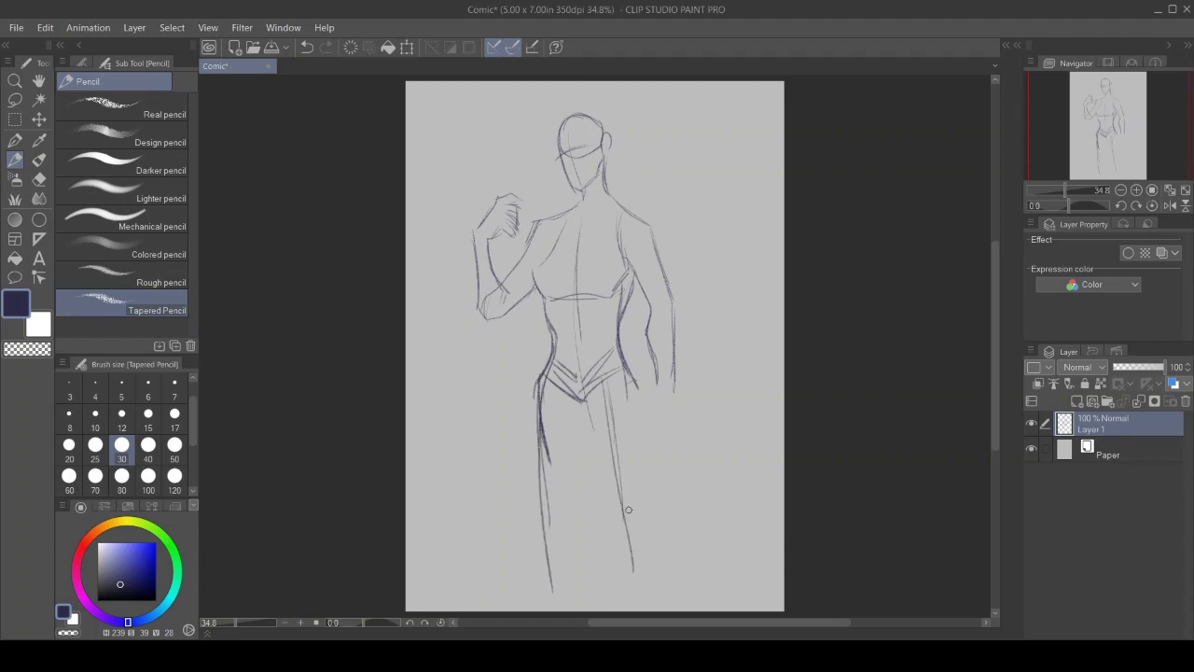
mouse_move(659, 342)
mouse_down()
mouse_move(663, 381)
mouse_move(645, 396)
mouse_move(667, 383)
mouse_move(656, 386)
mouse_move(666, 419)
mouse_move(670, 410)
mouse_move(657, 399)
mouse_move(662, 419)
mouse_move(638, 412)
mouse_move(653, 398)
mouse_move(652, 451)
mouse_move(668, 414)
mouse_move(646, 446)
mouse_up()
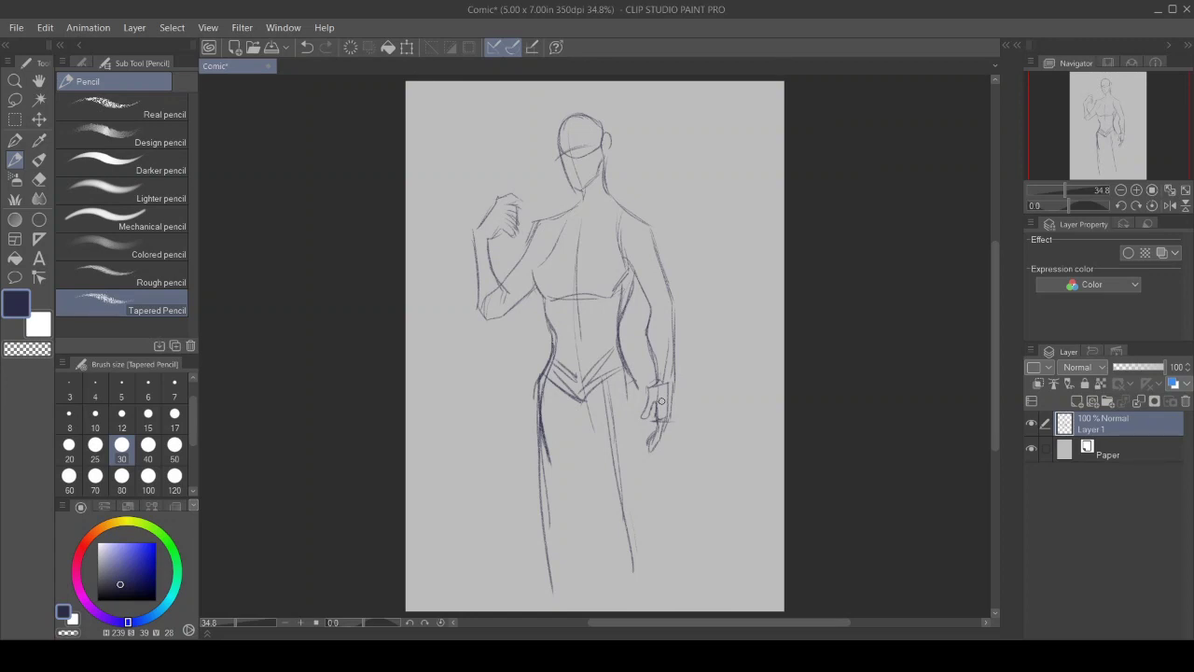
drag(636, 407, 632, 493)
Step: Lasso the head, tilt it slightly and shift it a little to the right above the neck, then deselect it
click(15, 99)
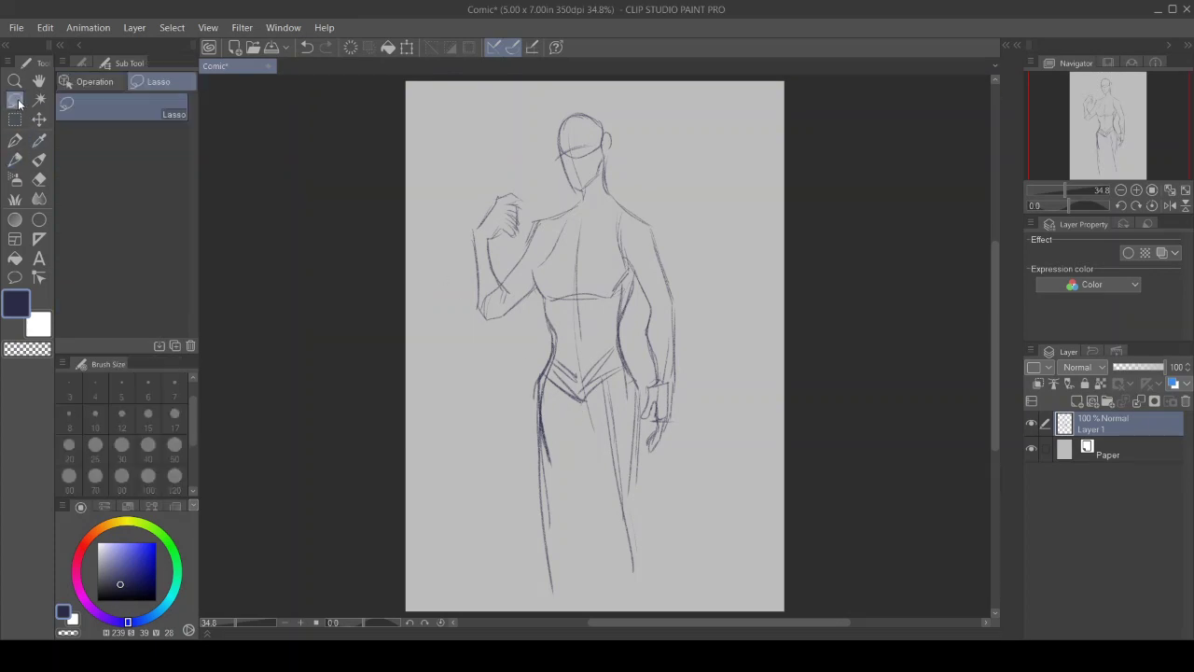
mouse_move(573, 194)
mouse_down()
mouse_move(625, 151)
mouse_move(560, 106)
mouse_move(560, 196)
mouse_up()
click(638, 224)
drag(514, 123, 515, 111)
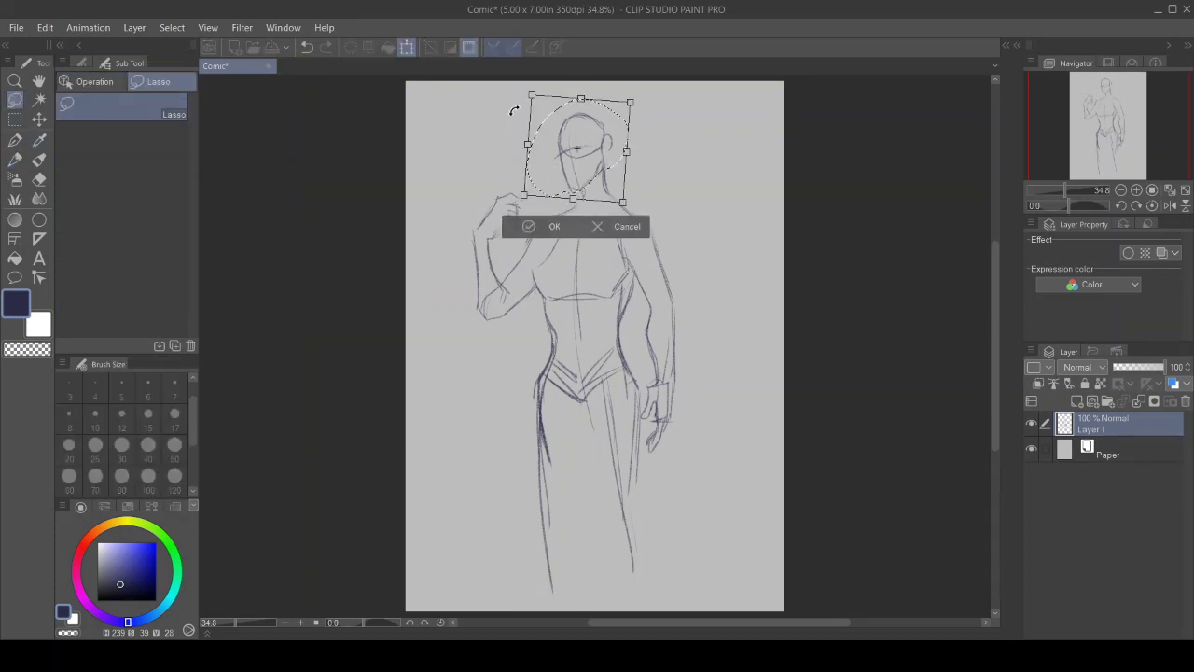
drag(573, 137, 579, 125)
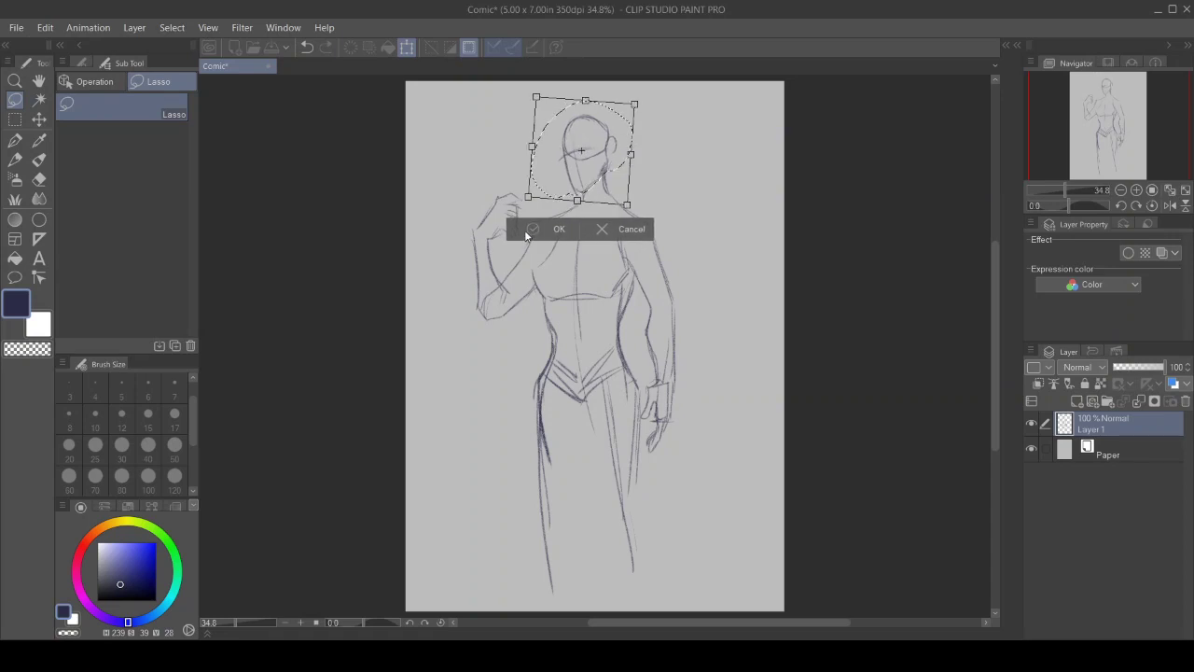
click(529, 227)
click(447, 235)
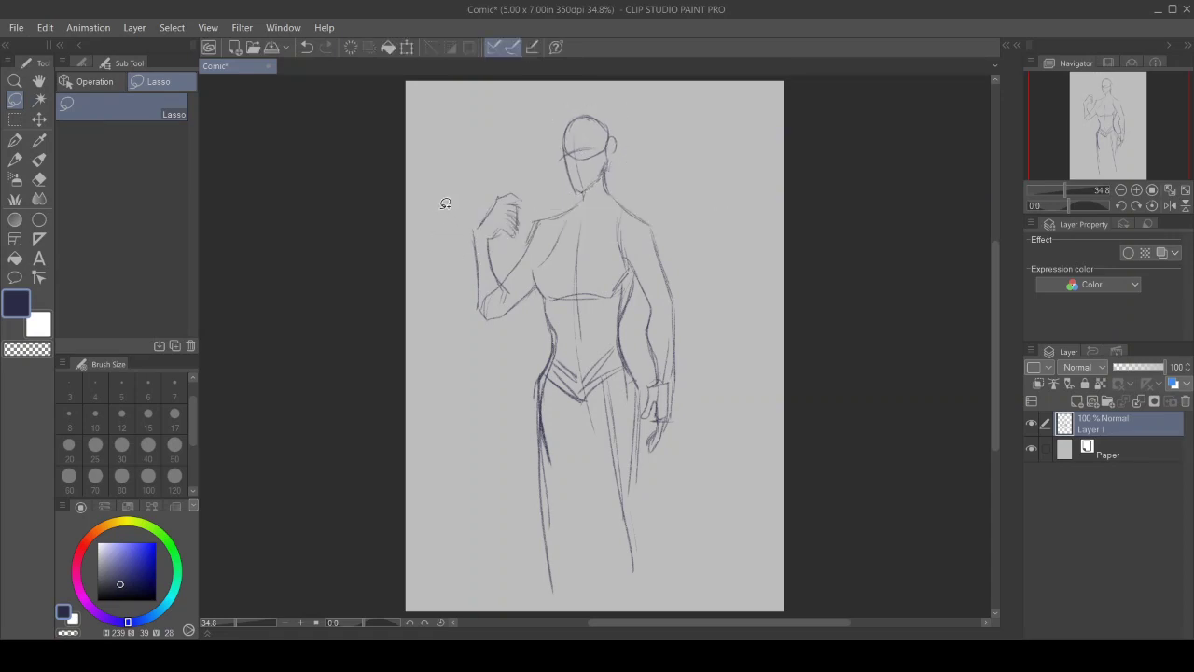
Step: Transform the whole figure sketch by moving it slightly up and to the right to free space for the feet
key(ctrl+t)
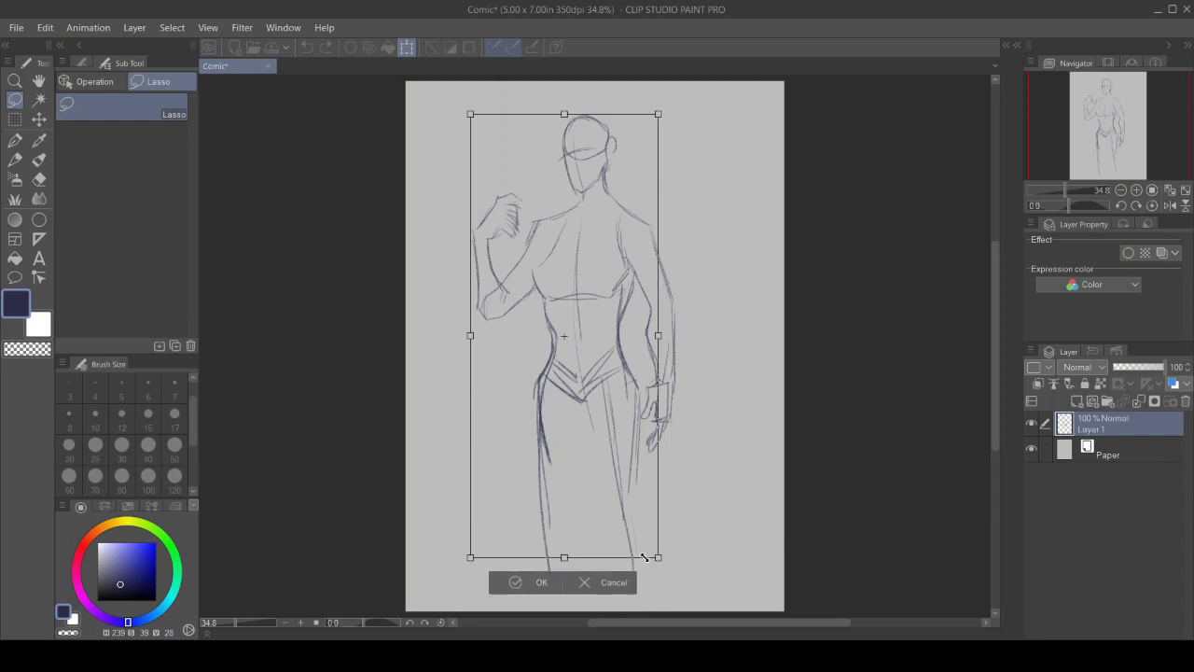
mouse_move(566, 266)
mouse_down()
mouse_move(583, 248)
mouse_move(573, 245)
mouse_up()
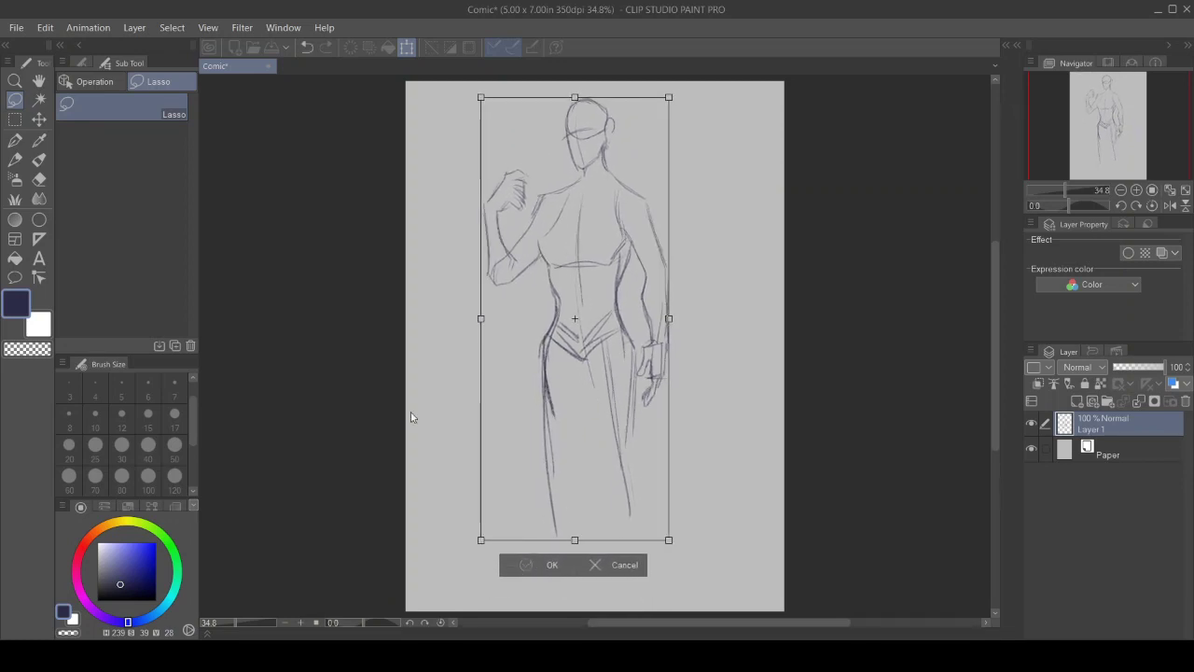
key(p)
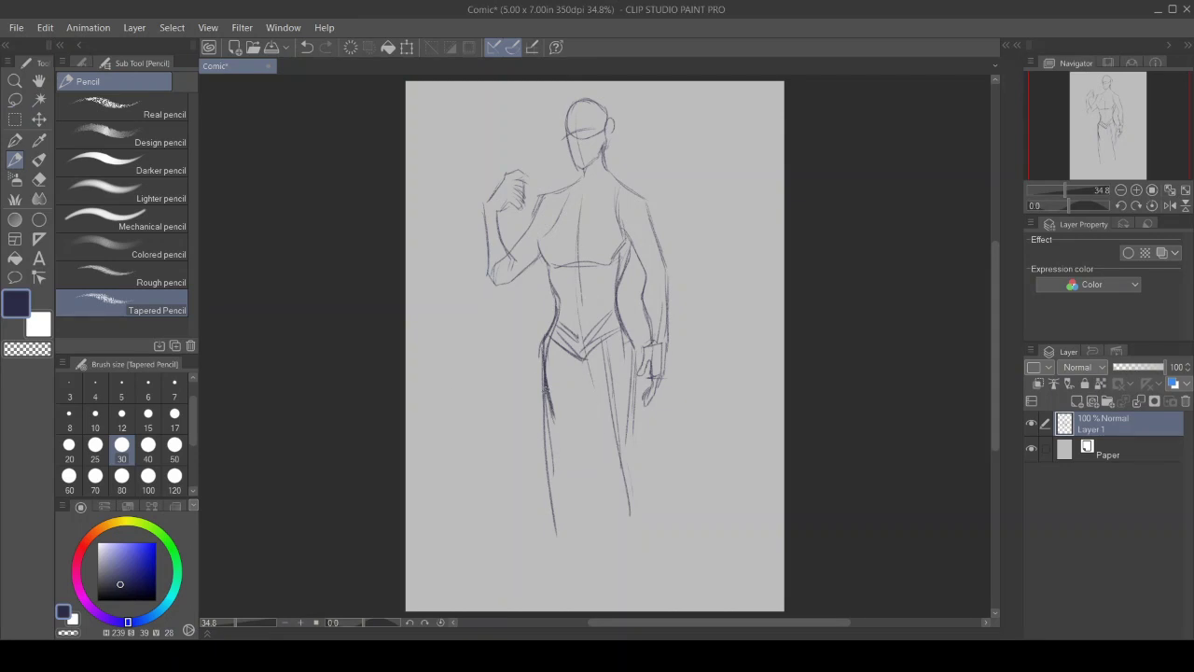
Step: Sketch both thighs with rounded knee ends and extend the lower-leg guide lines toward the bottom of the page
drag(539, 352, 547, 443)
mouse_move(542, 387)
mouse_down()
mouse_move(580, 447)
mouse_move(571, 452)
mouse_move(584, 407)
mouse_up()
mouse_move(588, 366)
mouse_down()
mouse_move(585, 407)
mouse_move(623, 455)
mouse_up()
mouse_move(637, 351)
mouse_down()
mouse_move(630, 411)
mouse_move(632, 367)
mouse_move(625, 455)
mouse_up()
mouse_move(637, 412)
mouse_down()
mouse_move(612, 432)
mouse_move(576, 566)
mouse_up()
drag(544, 397, 588, 597)
drag(618, 383, 644, 564)
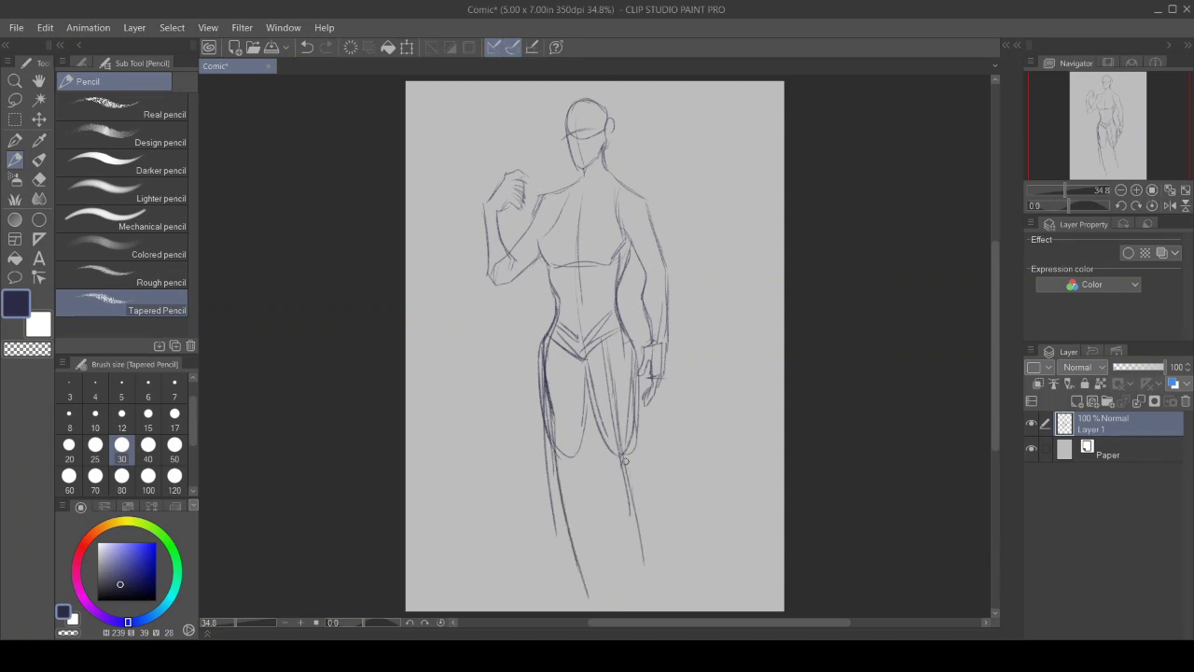
Step: Draw the right-hand lower leg's calf contours and a front-facing foot beneath it
mouse_move(623, 444)
mouse_down()
mouse_move(655, 568)
mouse_move(603, 472)
mouse_move(611, 467)
mouse_move(621, 528)
mouse_move(646, 562)
mouse_move(644, 469)
mouse_move(655, 539)
mouse_up()
mouse_move(648, 481)
mouse_down()
mouse_move(665, 571)
mouse_move(640, 595)
mouse_up()
drag(649, 555, 670, 593)
drag(670, 587, 638, 601)
mouse_move(640, 557)
mouse_down()
mouse_move(642, 599)
mouse_move(651, 578)
mouse_up()
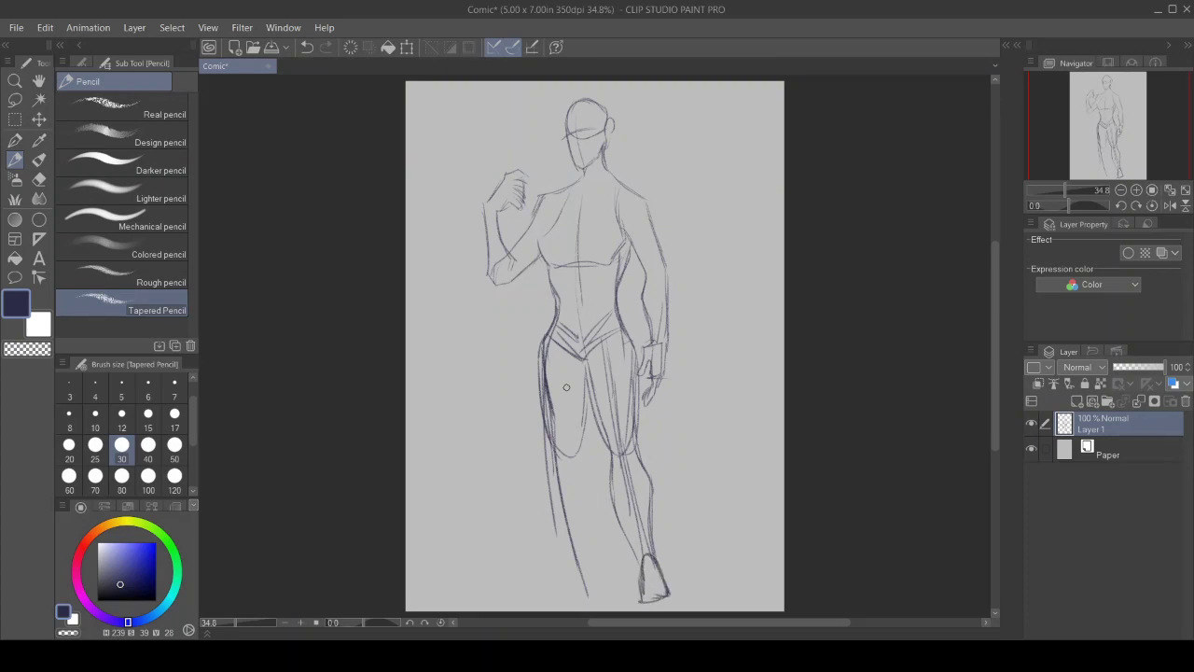
Step: Draw the left-hand lower leg with its side-pointing foot, and add a mark to the right-hand foot
mouse_move(547, 427)
mouse_down()
mouse_move(558, 495)
mouse_move(582, 466)
mouse_move(595, 504)
mouse_move(570, 529)
mouse_move(576, 575)
mouse_move(543, 599)
mouse_up()
mouse_move(546, 604)
mouse_down()
mouse_move(603, 585)
mouse_move(586, 449)
mouse_up()
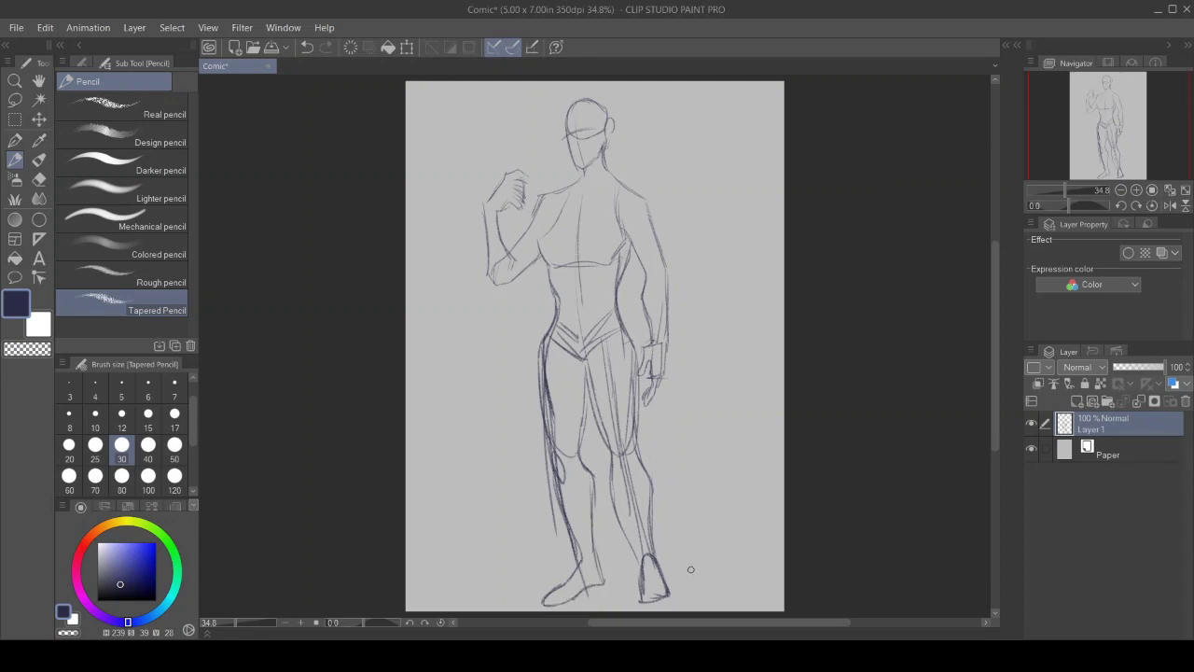
mouse_move(672, 604)
mouse_down()
mouse_move(658, 588)
mouse_move(666, 598)
mouse_move(644, 597)
mouse_move(672, 602)
mouse_up()
Step: Scale the whole figure down proportionally so that both feet sit well inside the page
key(ctrl+shift+t)
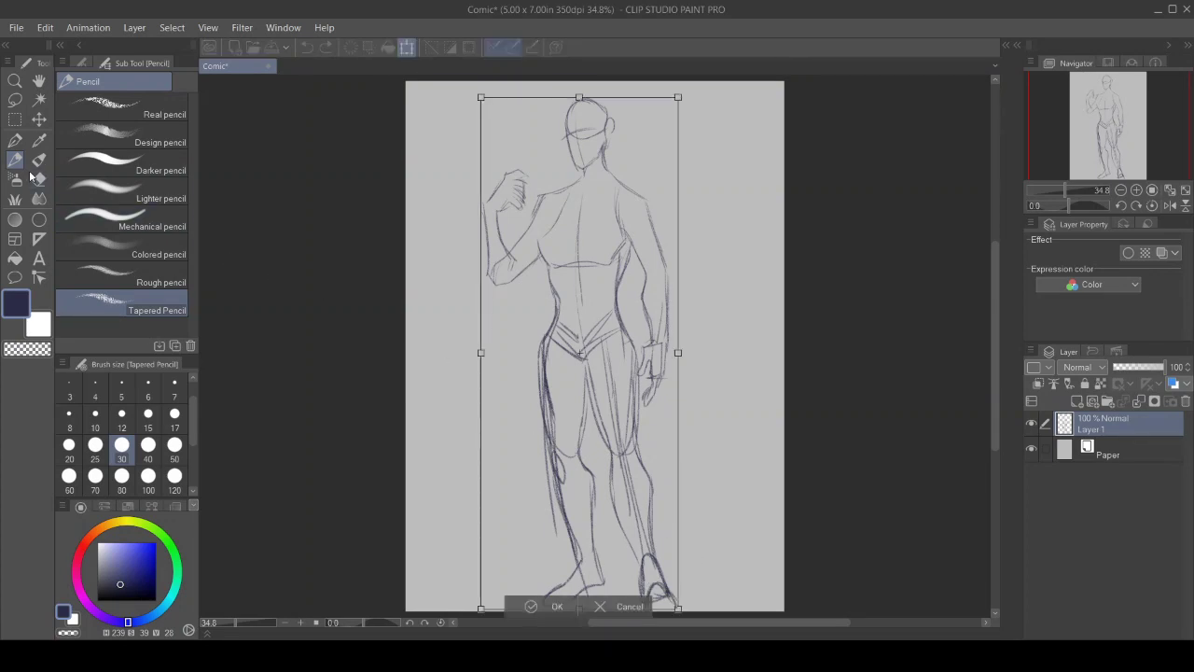
drag(676, 606, 663, 570)
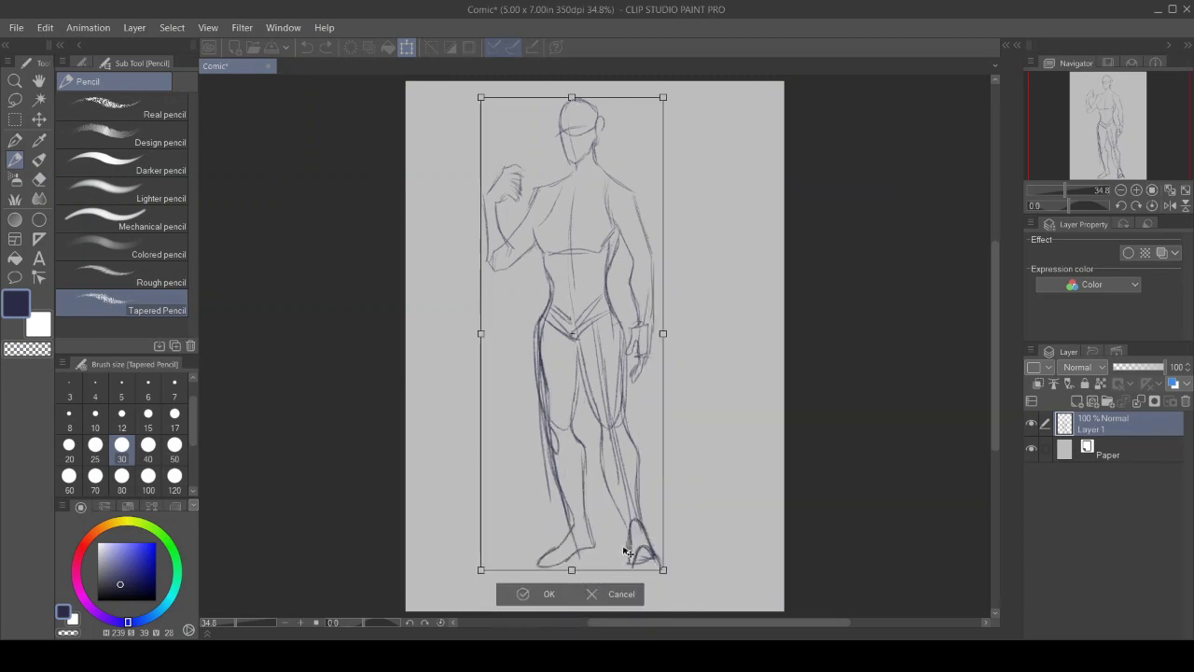
key(Return)
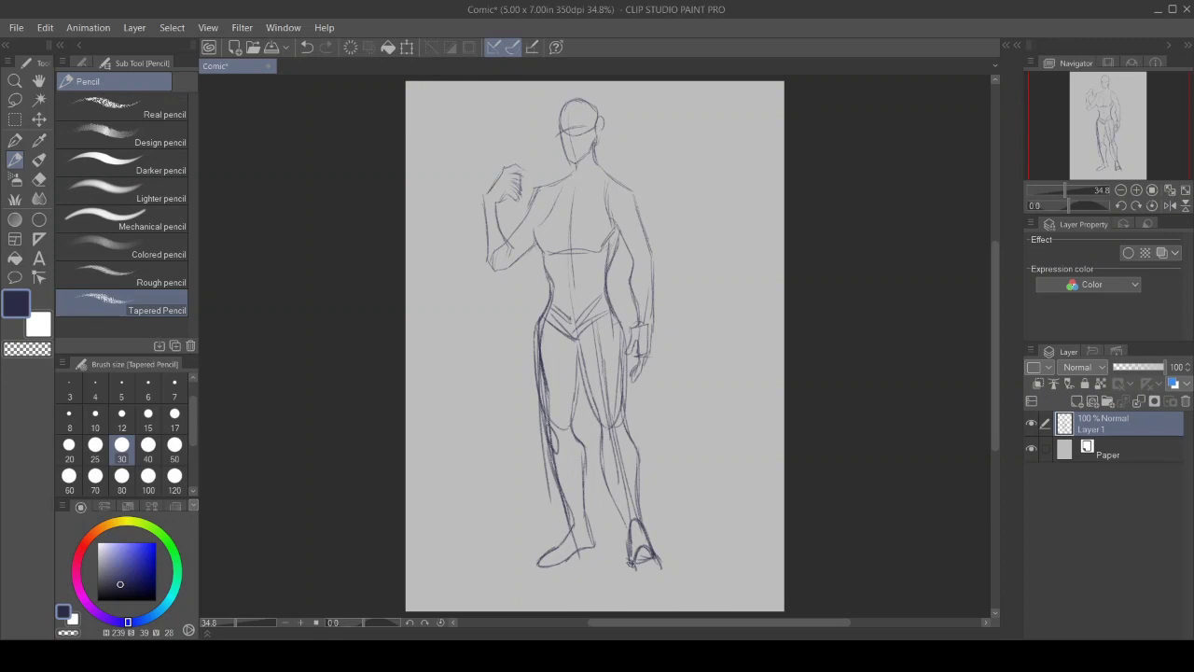
Step: Redraw the right-hand foot and inner calf, and strengthen the left-hand waist and hip contour
mouse_move(628, 563)
mouse_down()
mouse_move(652, 581)
mouse_move(651, 556)
mouse_move(663, 578)
mouse_move(598, 419)
mouse_up()
drag(541, 246, 536, 346)
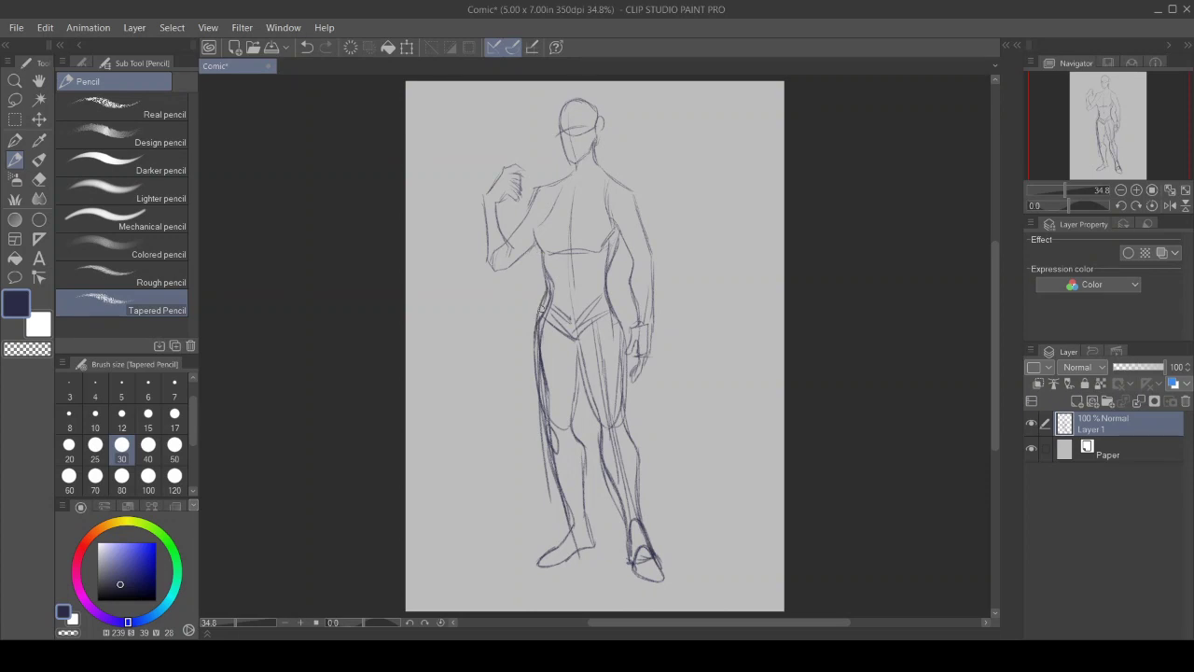
drag(545, 300, 534, 344)
drag(540, 329, 548, 363)
Step: Lasso the head, enlarge it slightly toward the upper left, and deselect it
key(m)
mouse_move(566, 164)
mouse_down()
mouse_move(604, 140)
mouse_move(547, 130)
mouse_move(558, 166)
mouse_up()
click(643, 195)
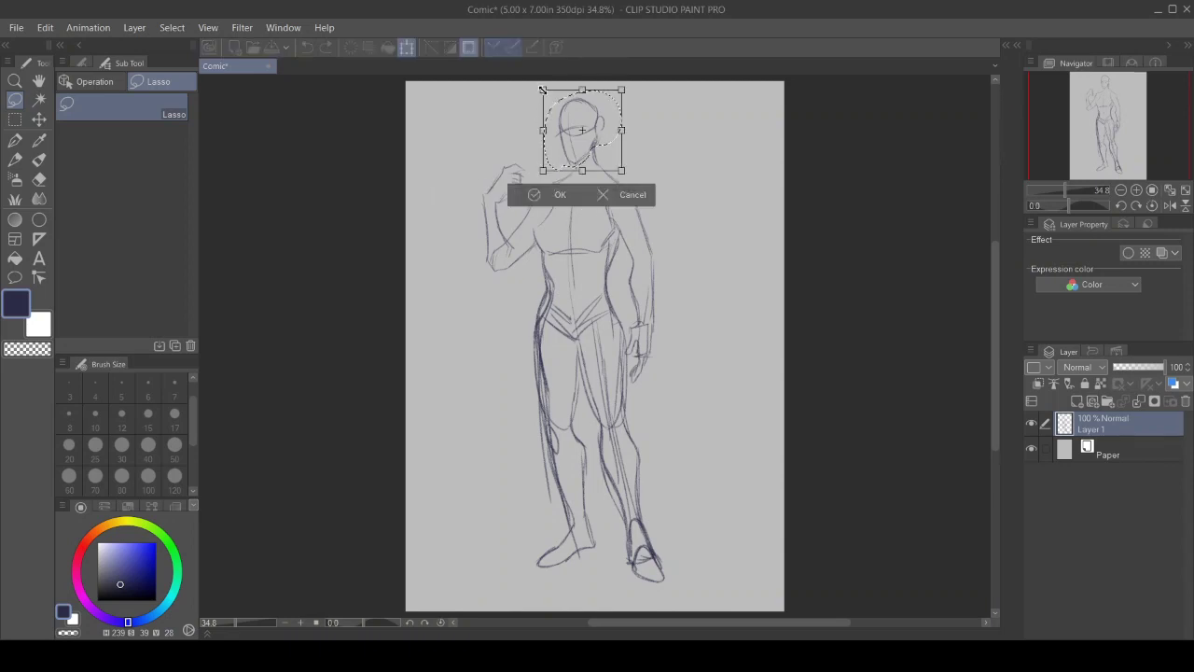
click(529, 195)
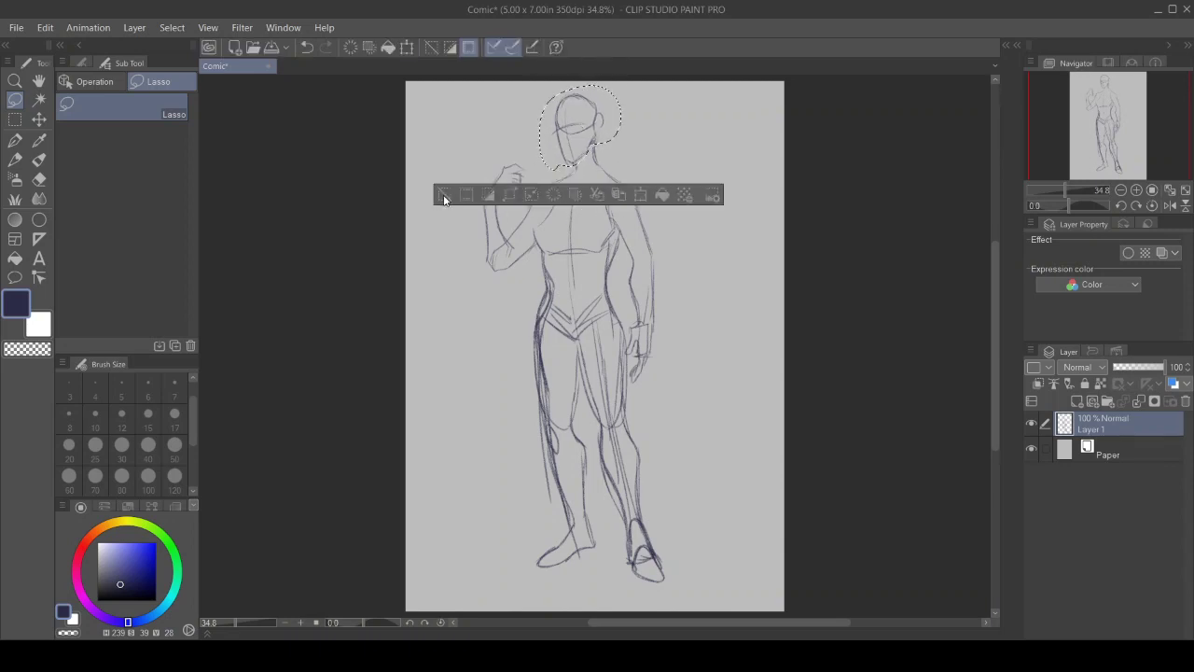
click(444, 194)
Step: Refine the fist, thigh, jaw shadow and both forearm contours with the Tapered Pencil
click(14, 159)
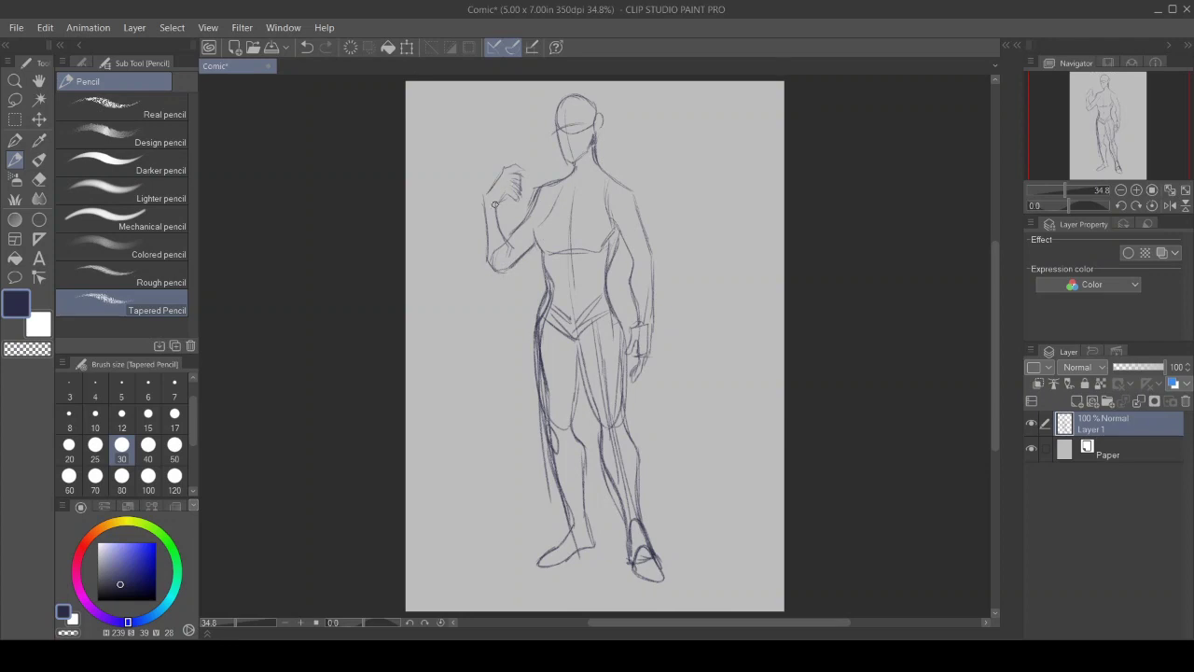
drag(504, 199, 515, 196)
drag(608, 301, 623, 425)
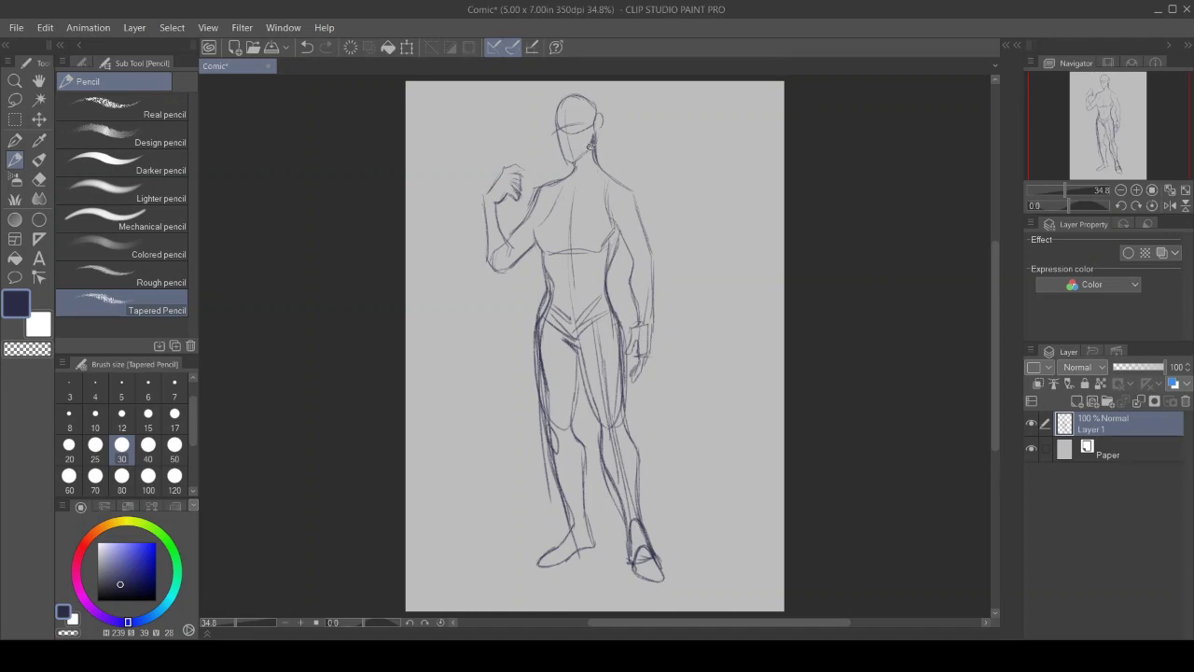
mouse_move(588, 147)
mouse_down()
mouse_move(581, 168)
mouse_move(590, 150)
mouse_up()
mouse_move(652, 313)
mouse_down()
mouse_move(647, 347)
mouse_move(644, 261)
mouse_move(648, 313)
mouse_move(634, 263)
mouse_up()
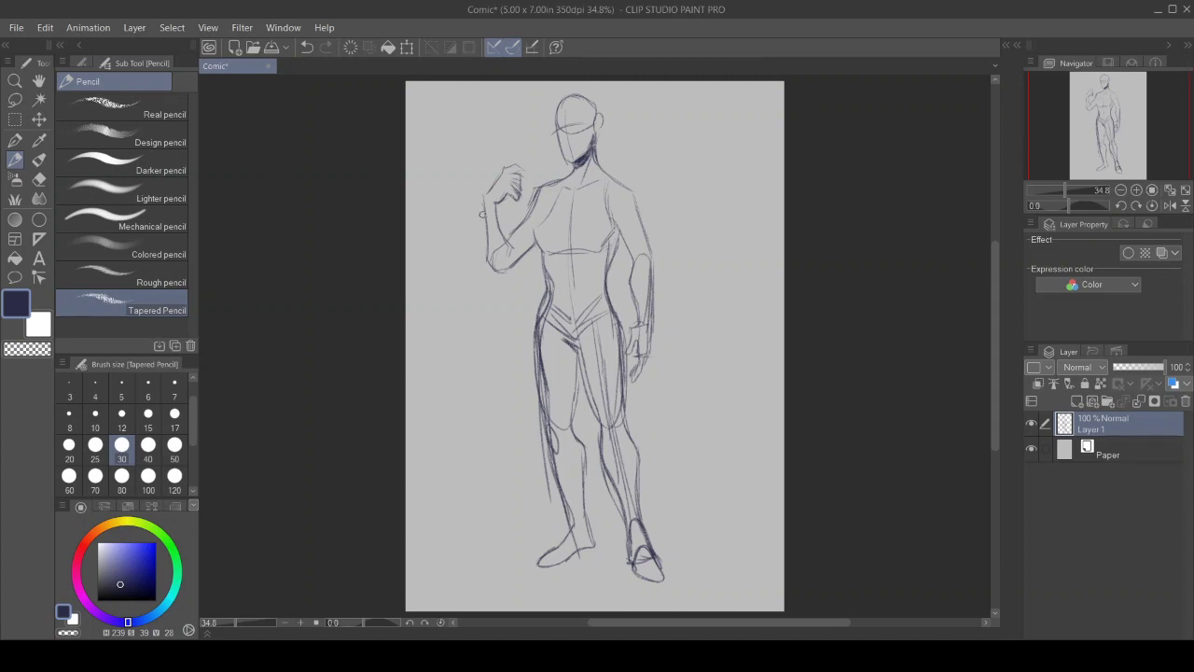
mouse_move(494, 202)
mouse_down()
mouse_move(511, 248)
mouse_move(502, 277)
mouse_move(484, 254)
mouse_move(504, 276)
mouse_move(522, 254)
mouse_move(528, 211)
mouse_move(506, 235)
mouse_up()
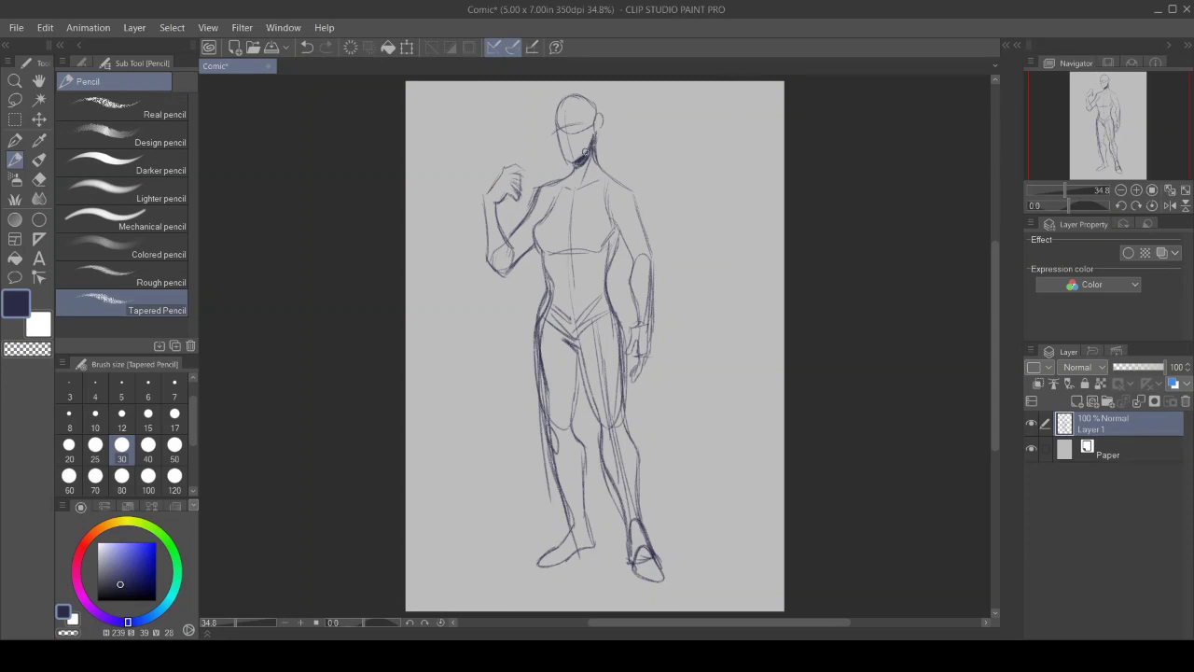
Step: Strengthen the line behind the jaw, mark the right-hand knee and define the left-hand foot
drag(597, 131, 594, 147)
drag(608, 416, 616, 439)
mouse_move(545, 553)
mouse_down()
mouse_move(539, 563)
mouse_move(594, 543)
mouse_move(584, 514)
mouse_up()
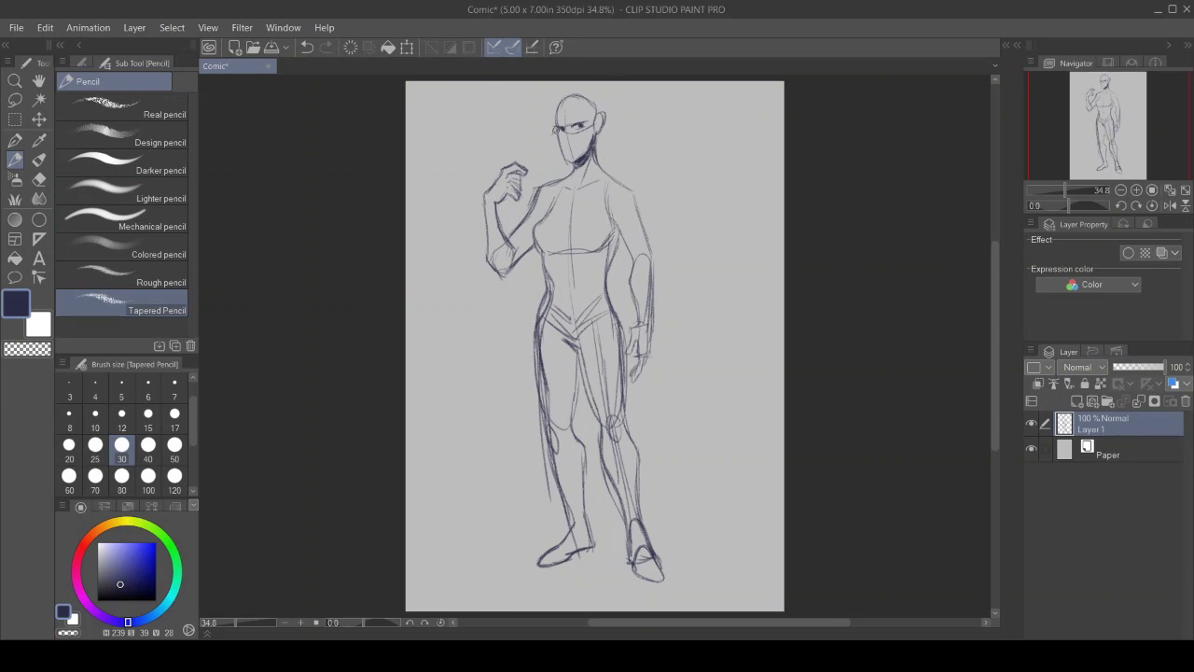
Step: Draw the facial features and sketch a faceted staff head above the raised fist
drag(559, 131, 568, 124)
drag(569, 120, 562, 145)
mouse_move(502, 117)
mouse_down()
mouse_move(511, 155)
mouse_move(516, 129)
mouse_move(504, 140)
mouse_move(491, 94)
mouse_move(468, 117)
mouse_move(496, 161)
mouse_move(514, 142)
mouse_move(491, 117)
mouse_move(497, 137)
mouse_up()
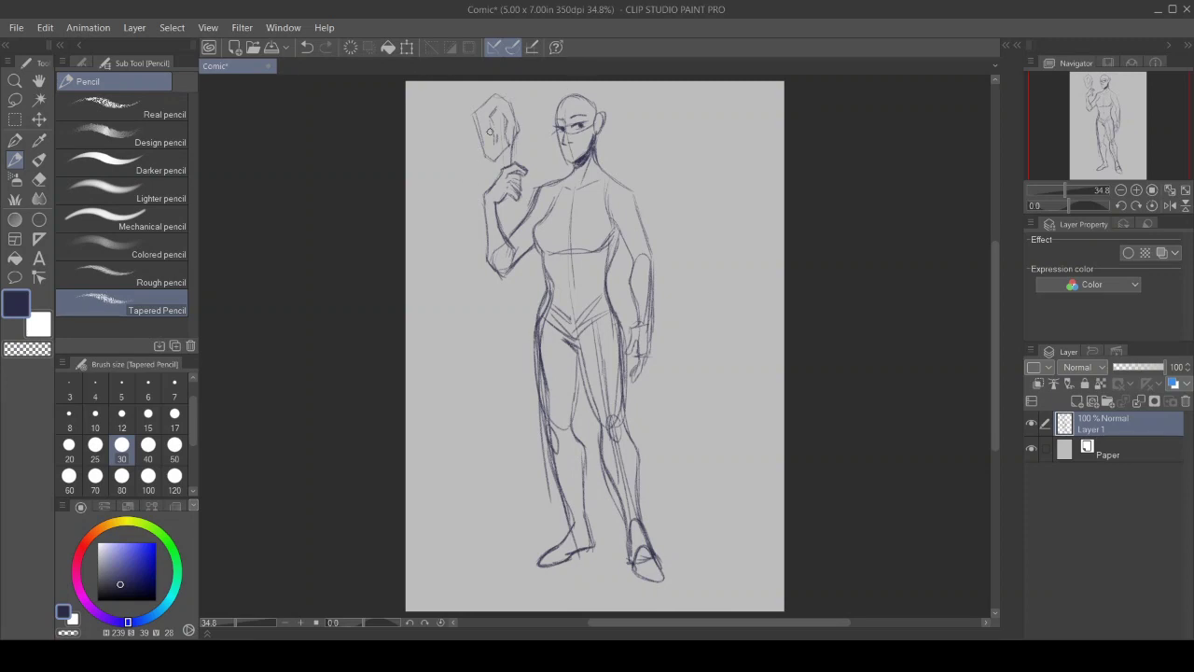
drag(491, 125, 494, 144)
Step: Move the drawing's layer slightly down and to the right on the page
click(40, 119)
drag(556, 371, 571, 387)
Step: Draw the long, slightly crooked staff shaft from the raised fist down to foot level with the Tapered Pencil
click(15, 160)
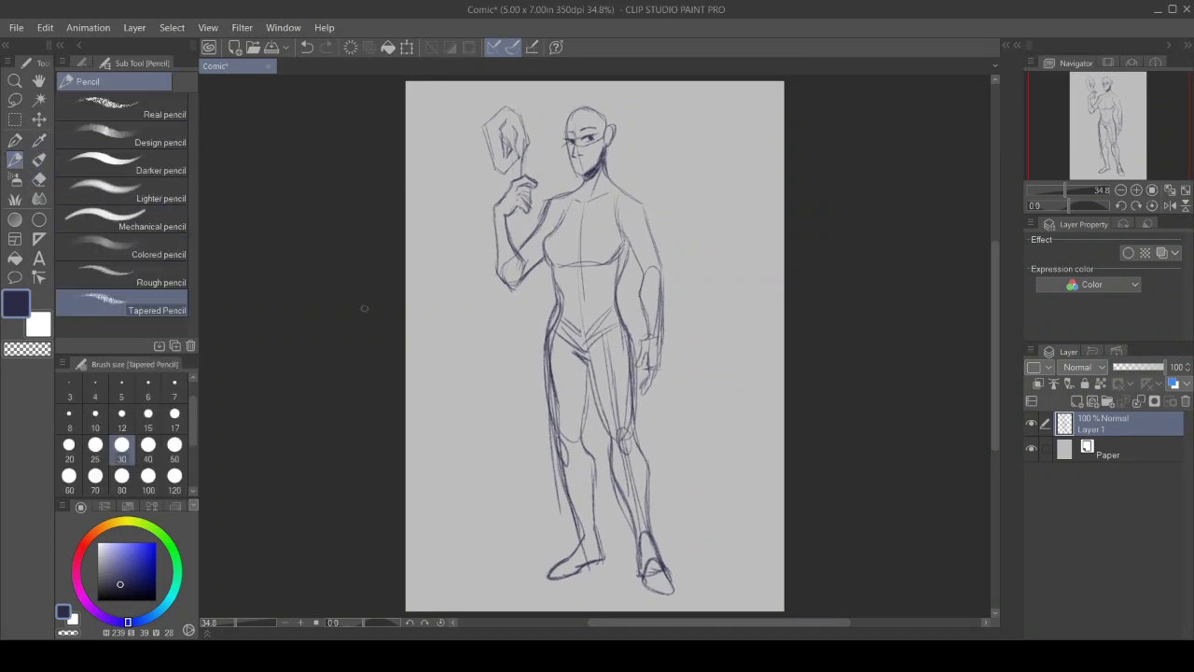
mouse_move(513, 184)
mouse_down()
mouse_move(499, 340)
mouse_move(490, 299)
mouse_move(526, 597)
mouse_up()
mouse_move(525, 218)
mouse_down()
mouse_move(509, 330)
mouse_move(503, 297)
mouse_move(512, 354)
mouse_up()
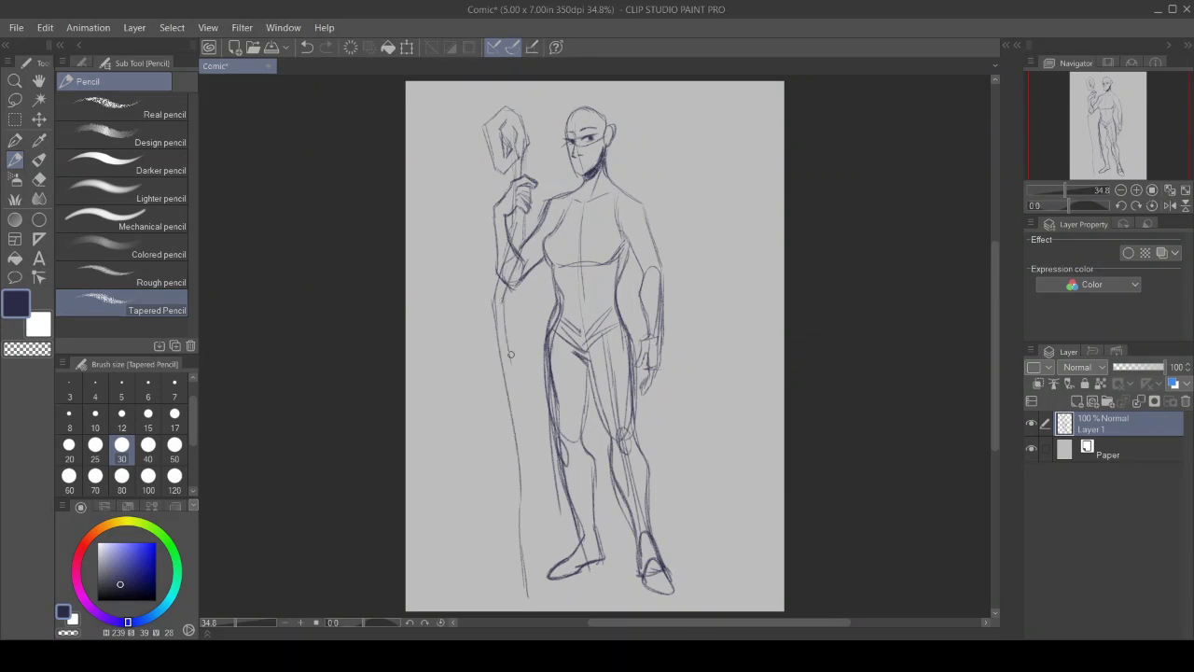
drag(504, 304, 529, 450)
drag(520, 399, 528, 602)
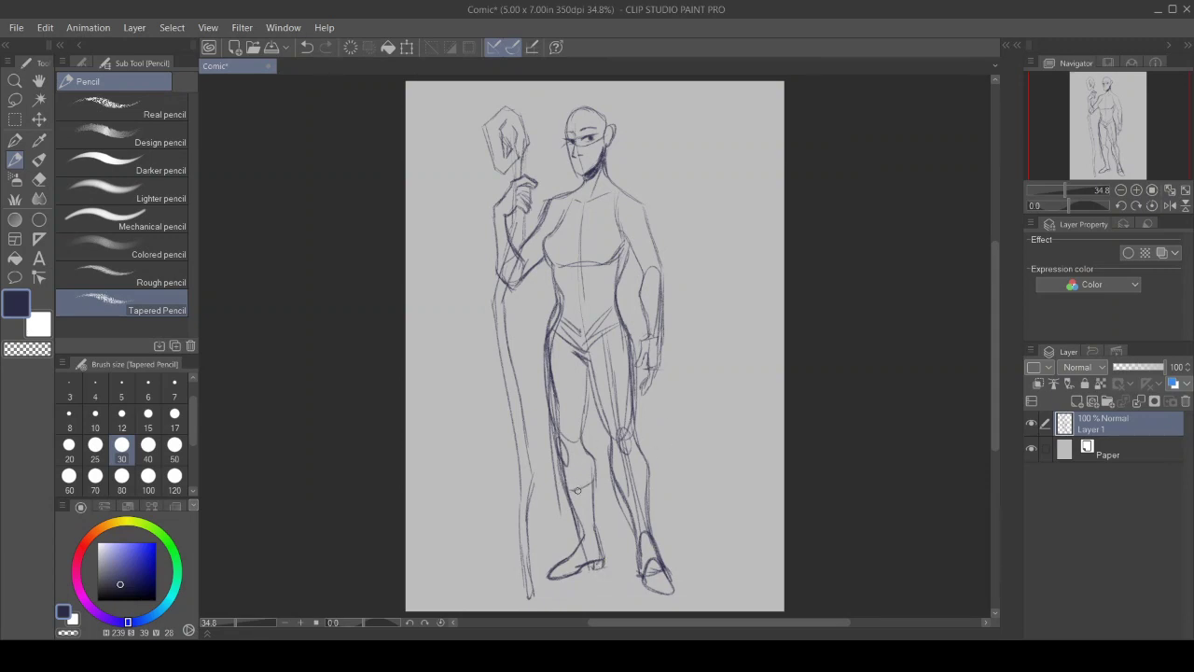
Step: Draw boot tops just below both knees and a wide belt around the waist with a squared-off end at the hip
drag(577, 490, 585, 486)
drag(614, 483, 642, 480)
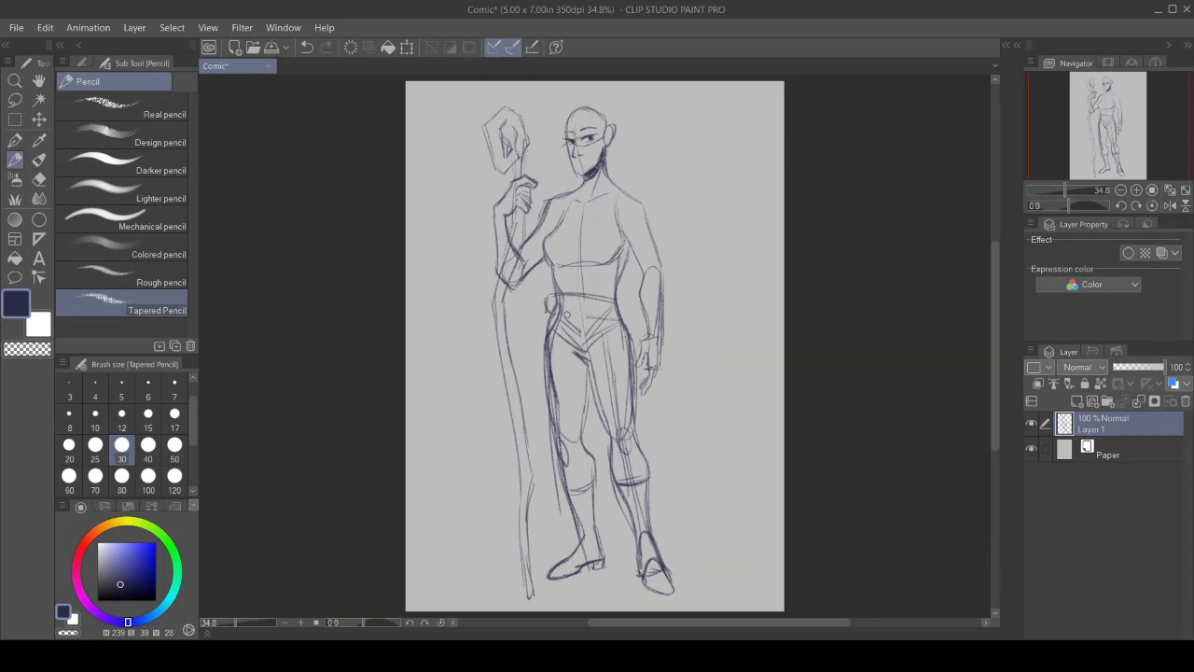
drag(547, 297, 614, 295)
drag(545, 296, 548, 314)
drag(550, 315, 621, 315)
drag(543, 295, 558, 318)
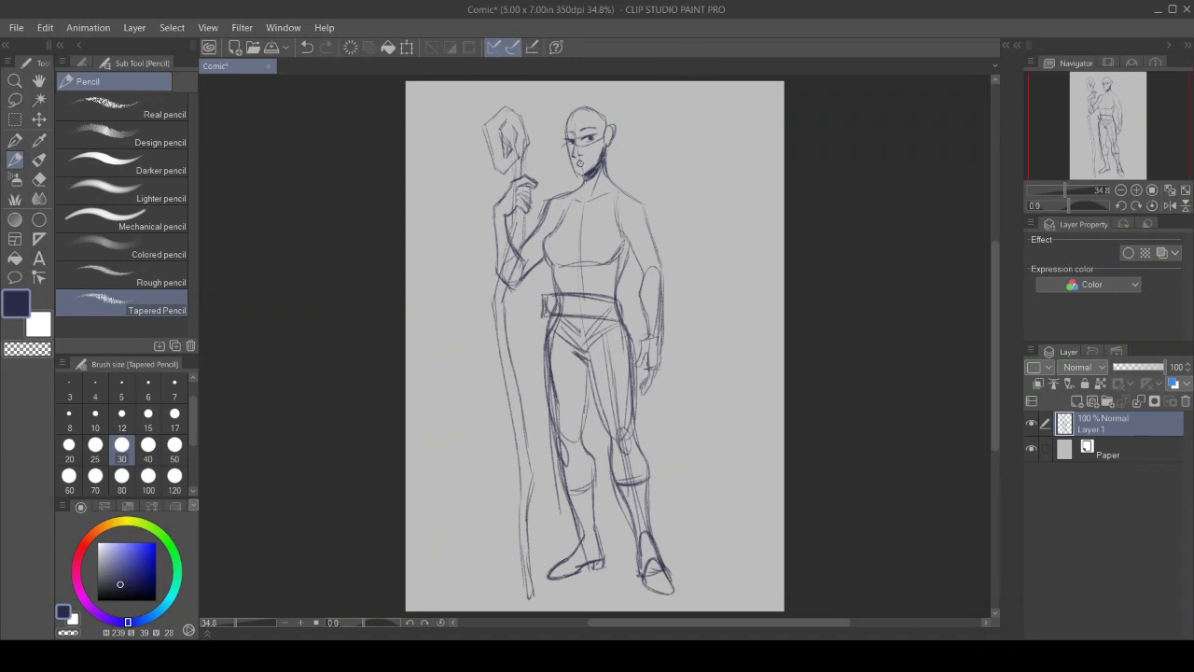
Step: Define the mouth and sketch the first wavy curl beside the forehead
drag(581, 160, 586, 172)
drag(558, 113, 554, 133)
drag(554, 133, 539, 147)
Step: Sketch a long cloth panel hanging from the belt behind both legs to mid-shin, and add a trouser fold at the knee
drag(540, 320, 539, 336)
drag(539, 336, 572, 520)
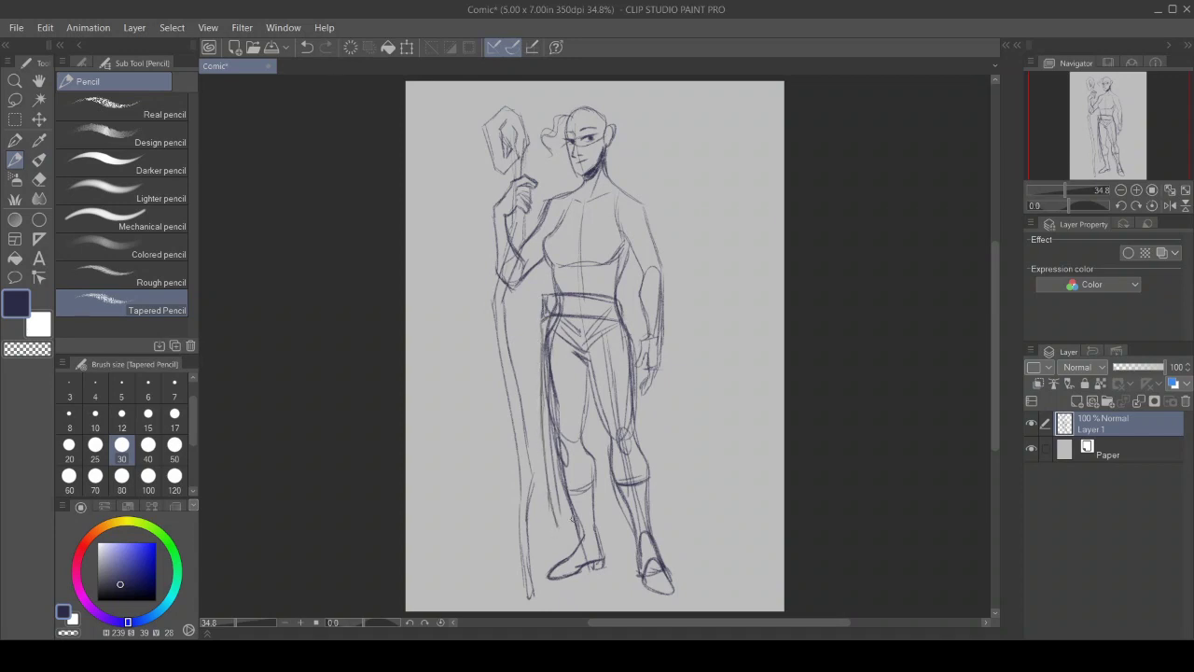
drag(572, 520, 668, 502)
drag(668, 502, 664, 483)
drag(629, 323, 668, 504)
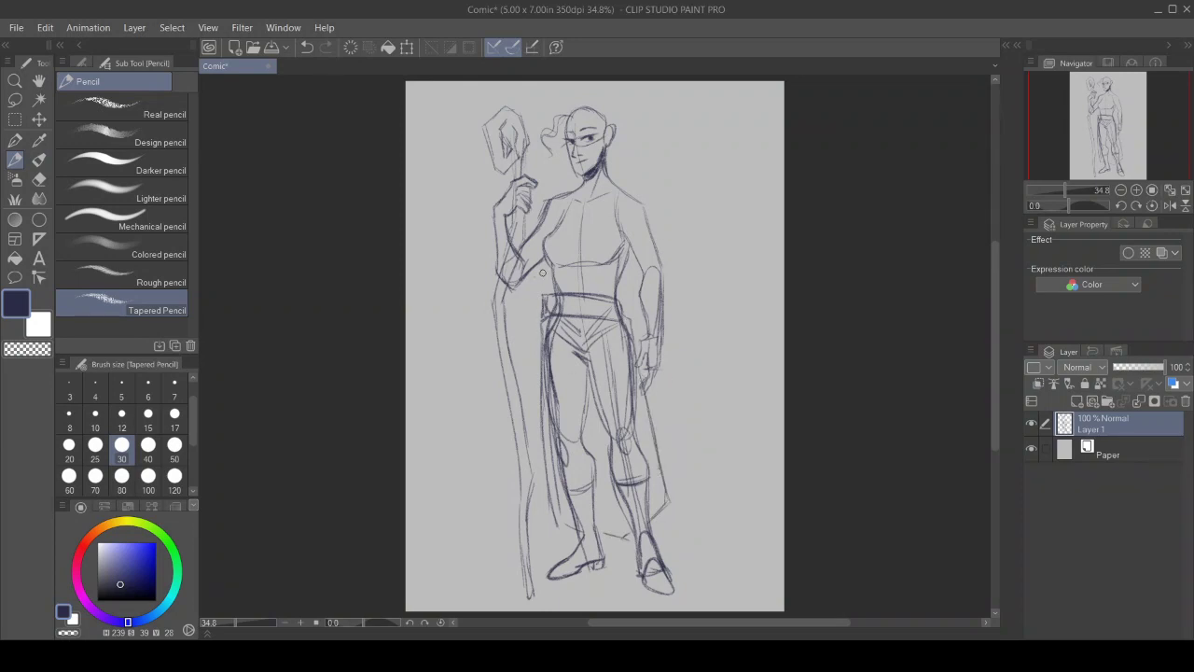
drag(605, 448, 580, 450)
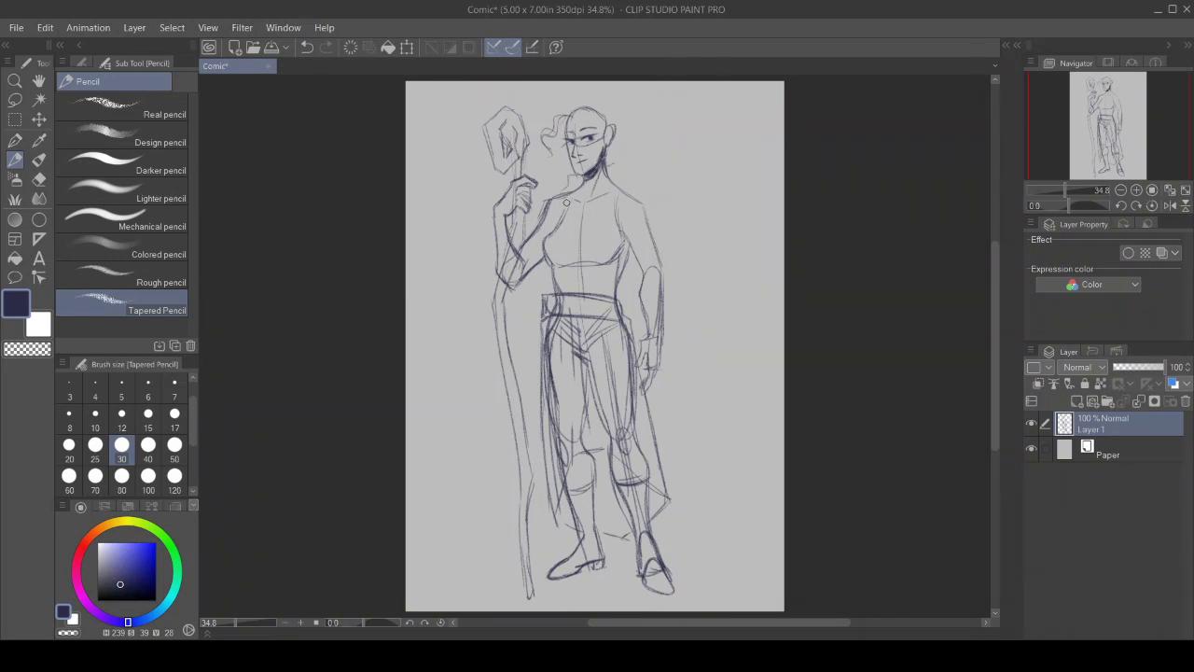
Step: Draw a draped collar around the neck and shoulders and a mass of loose curls around the head
mouse_move(566, 202)
mouse_down()
mouse_move(616, 194)
mouse_move(612, 161)
mouse_up()
drag(616, 213, 572, 199)
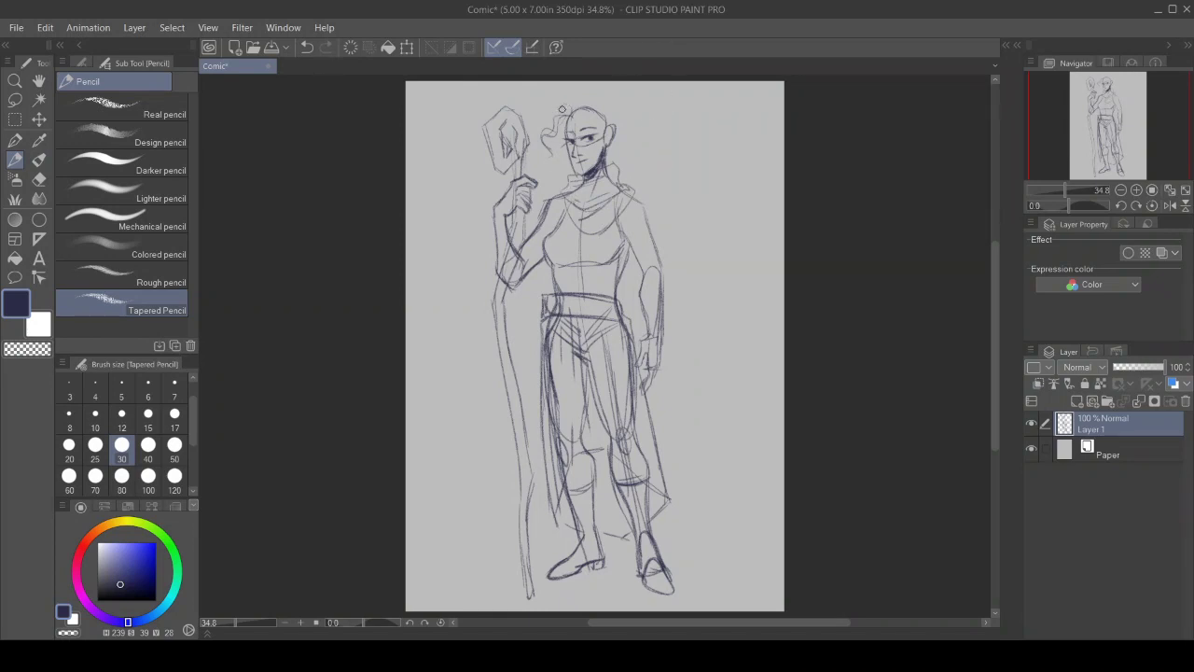
drag(565, 103, 576, 114)
drag(575, 113, 577, 114)
drag(578, 115, 591, 129)
drag(591, 129, 610, 119)
drag(608, 117, 613, 157)
mouse_move(616, 102)
mouse_down()
mouse_move(651, 128)
mouse_move(636, 109)
mouse_move(641, 119)
mouse_move(674, 139)
mouse_move(650, 149)
mouse_move(650, 134)
mouse_move(642, 147)
mouse_move(656, 157)
mouse_move(639, 161)
mouse_move(635, 189)
mouse_up()
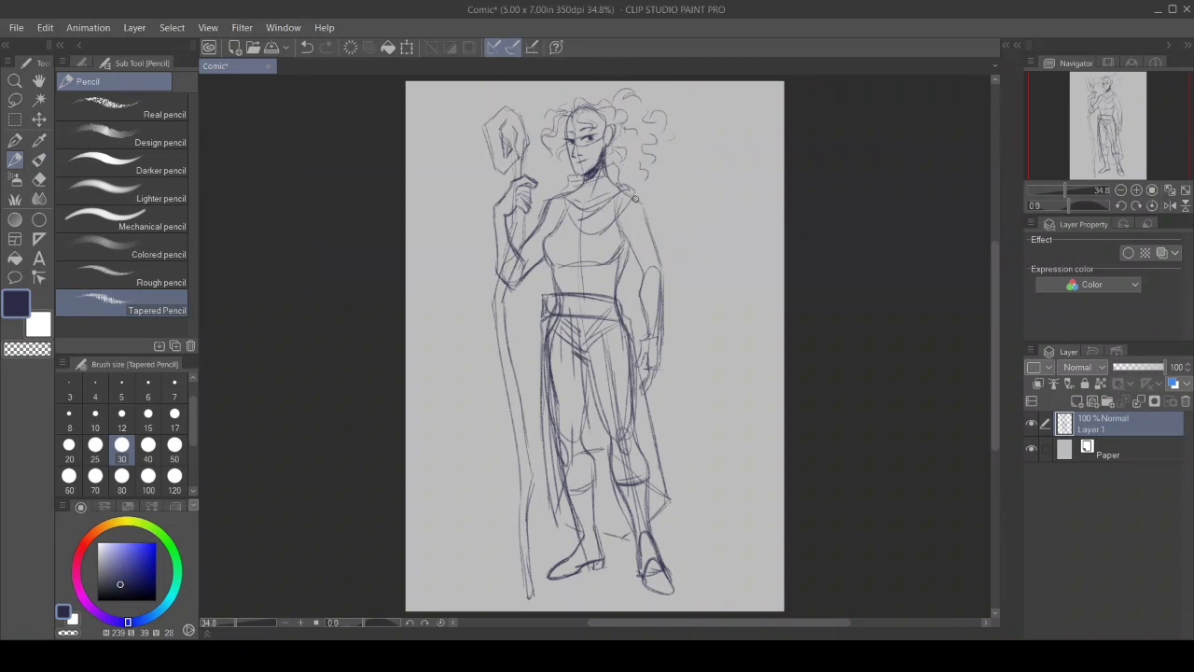
Step: Draw loose sleeves ending at both elbows, a shirt line above the belt, and glove cuffs on both wrists
mouse_move(630, 196)
mouse_down()
mouse_move(670, 260)
mouse_move(663, 289)
mouse_move(644, 283)
mouse_move(662, 279)
mouse_move(654, 261)
mouse_move(631, 270)
mouse_move(647, 268)
mouse_move(616, 252)
mouse_up()
mouse_move(562, 193)
mouse_down()
mouse_move(528, 227)
mouse_move(519, 268)
mouse_up()
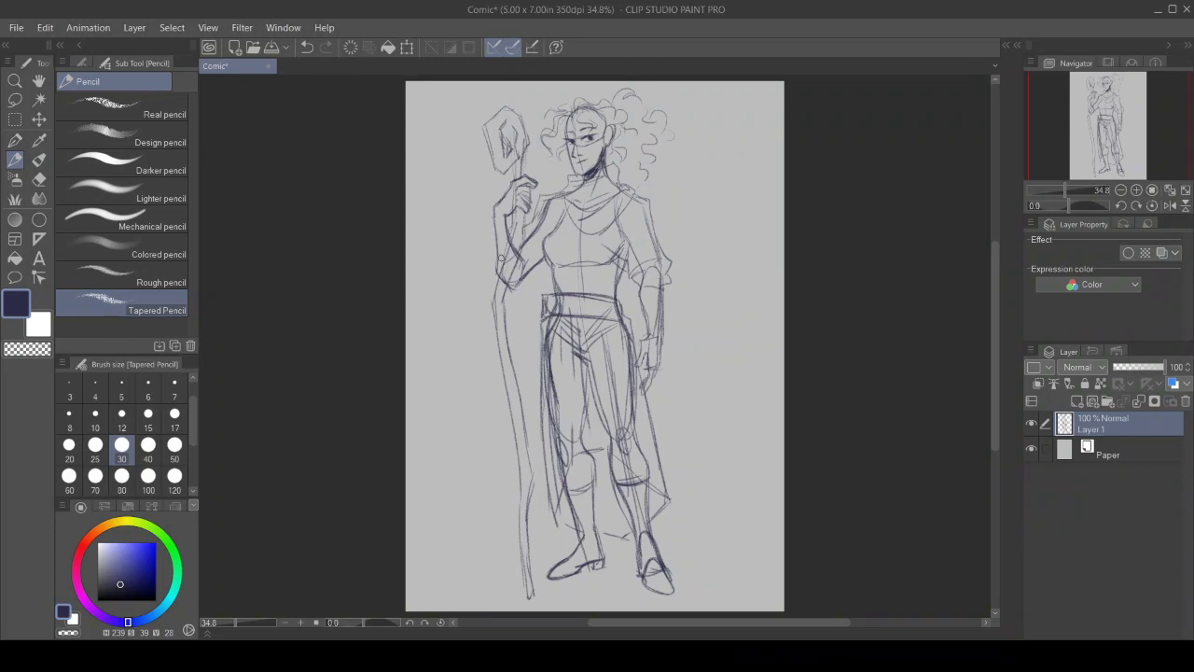
drag(529, 287, 513, 295)
drag(550, 289, 626, 292)
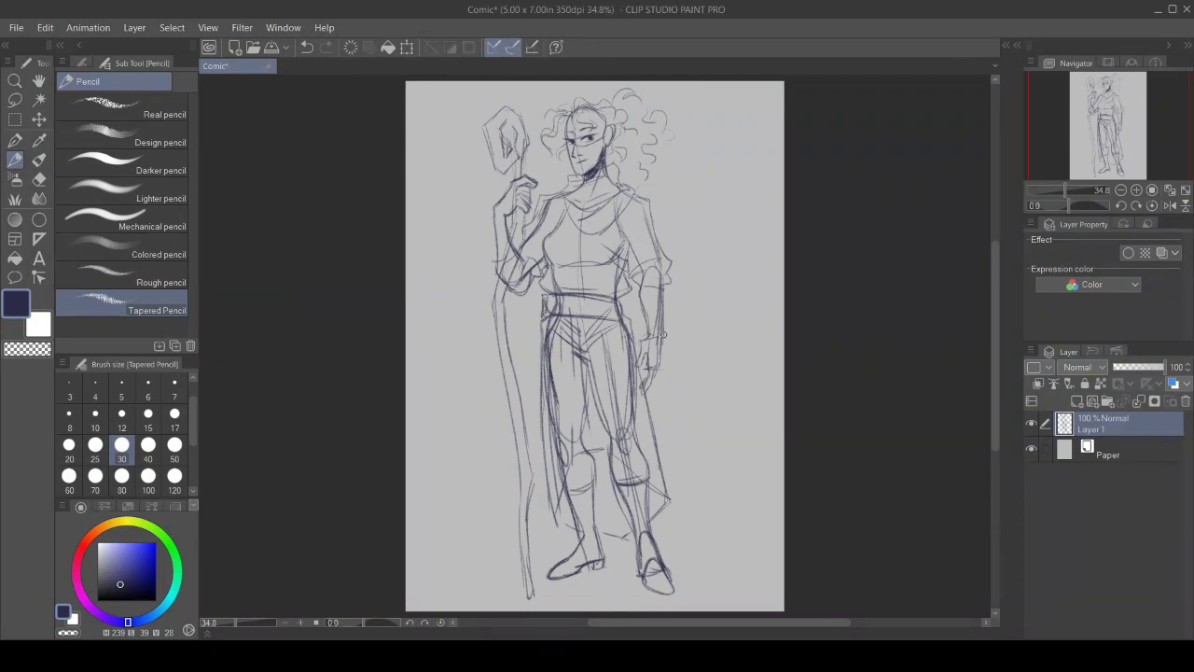
mouse_move(663, 334)
mouse_down()
mouse_move(669, 317)
mouse_move(644, 325)
mouse_move(642, 371)
mouse_move(661, 342)
mouse_move(651, 360)
mouse_move(668, 367)
mouse_move(651, 355)
mouse_move(647, 377)
mouse_up()
mouse_move(494, 190)
mouse_down()
mouse_move(509, 203)
mouse_move(497, 213)
mouse_move(523, 202)
mouse_move(509, 226)
mouse_move(487, 218)
mouse_move(485, 229)
mouse_up()
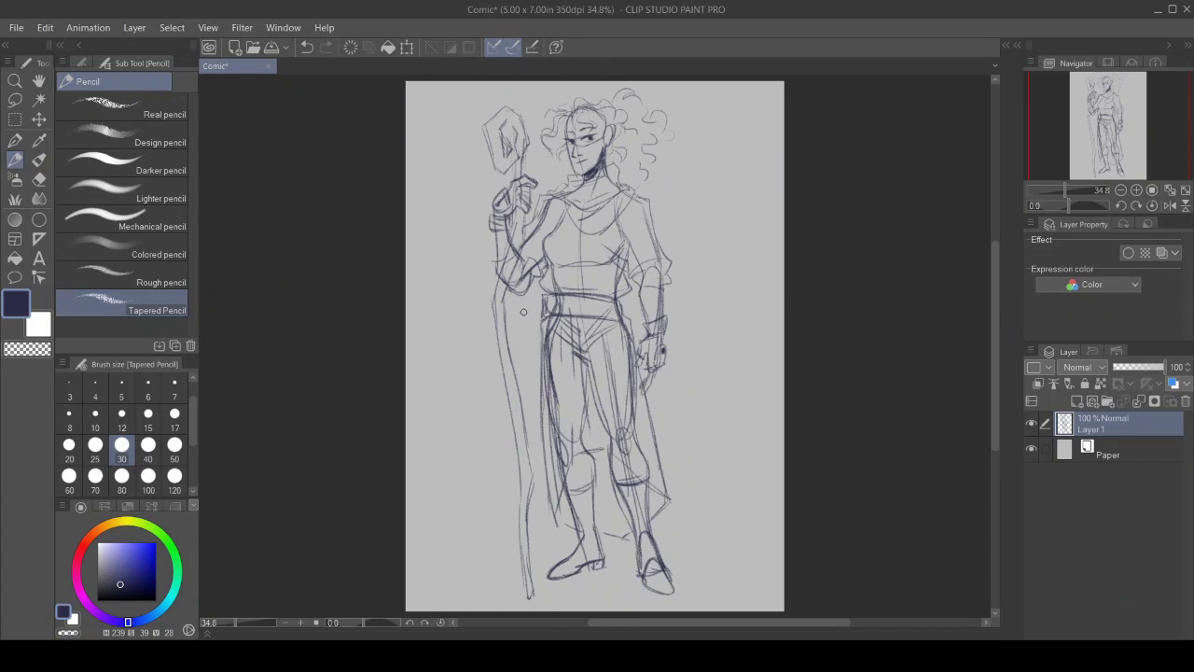
Step: Sketch cloth strips hanging at both hips and add a buckle shape to the belt
mouse_move(524, 308)
mouse_down()
mouse_move(533, 396)
mouse_move(538, 354)
mouse_move(524, 326)
mouse_move(523, 343)
mouse_up()
drag(624, 308, 642, 318)
mouse_move(556, 296)
mouse_down()
mouse_move(547, 312)
mouse_move(572, 314)
mouse_up()
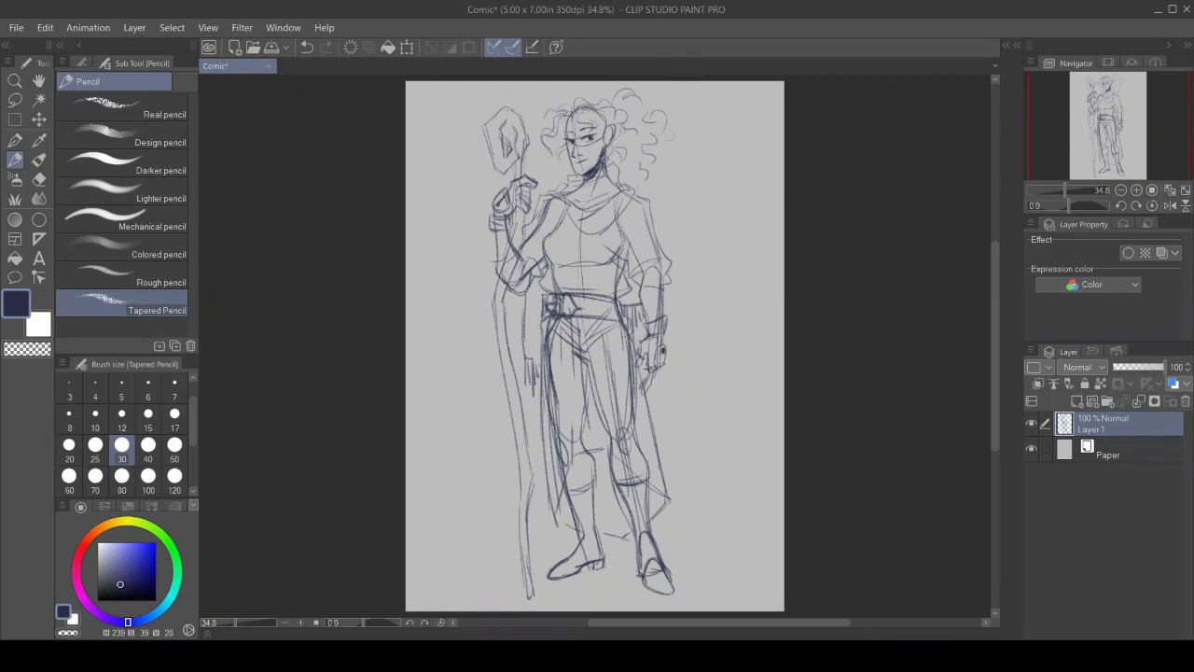
Step: Add curls beside the neck and hang two dark, rounded charms on strands from the staff head
drag(603, 155, 620, 183)
mouse_move(492, 151)
mouse_down()
mouse_move(495, 130)
mouse_move(504, 140)
mouse_move(492, 184)
mouse_move(504, 187)
mouse_move(483, 188)
mouse_move(492, 194)
mouse_up()
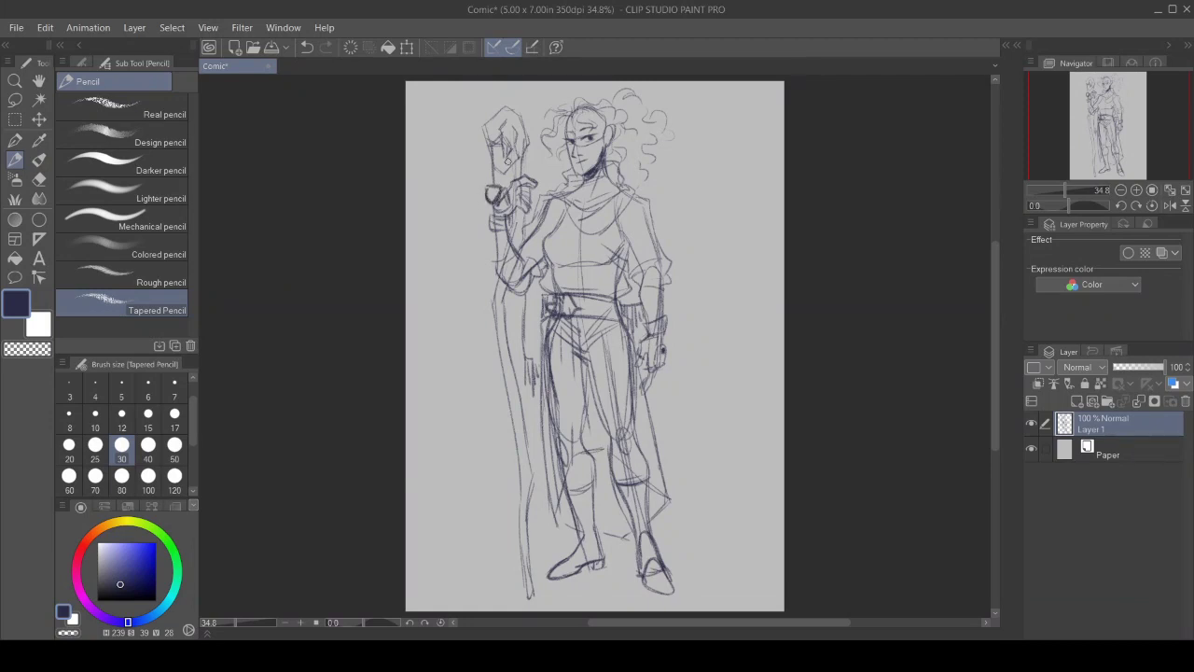
mouse_move(511, 166)
mouse_down()
mouse_move(522, 238)
mouse_move(508, 235)
mouse_move(524, 224)
mouse_move(511, 220)
mouse_up()
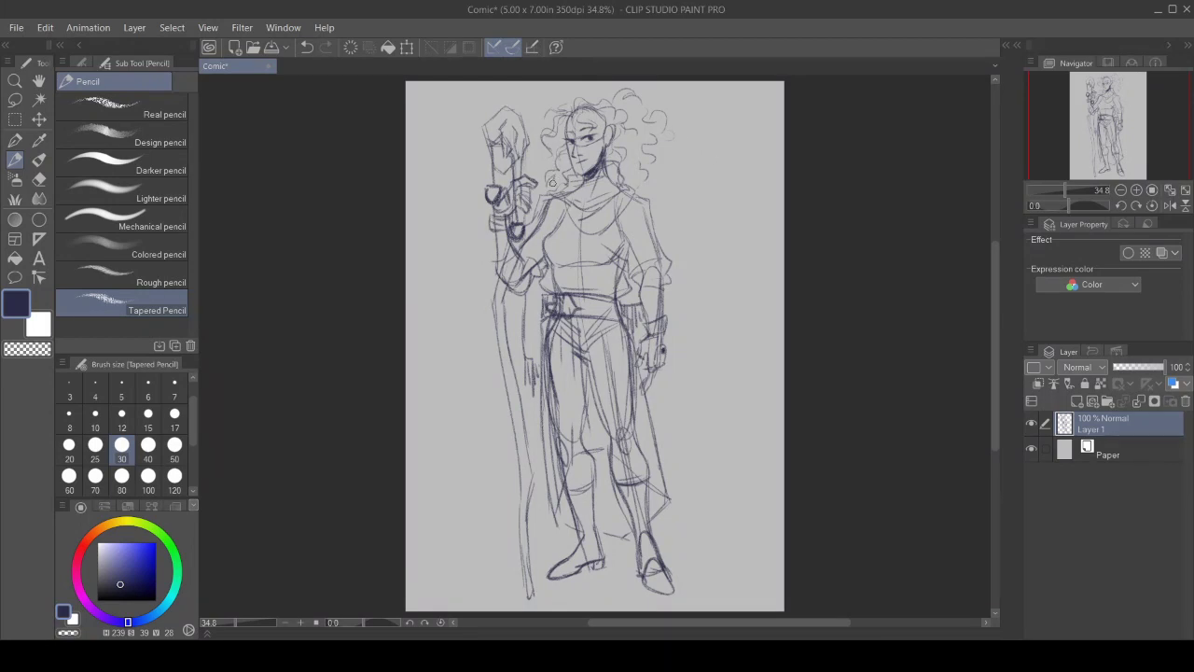
Step: Add more curls on top of the head and detail the boots with hatched cuffs and small round buttons
mouse_move(597, 99)
mouse_down()
mouse_move(612, 90)
mouse_move(588, 99)
mouse_up()
drag(569, 470, 596, 481)
mouse_move(573, 478)
mouse_down()
mouse_move(645, 458)
mouse_move(612, 466)
mouse_move(637, 468)
mouse_move(585, 509)
mouse_up()
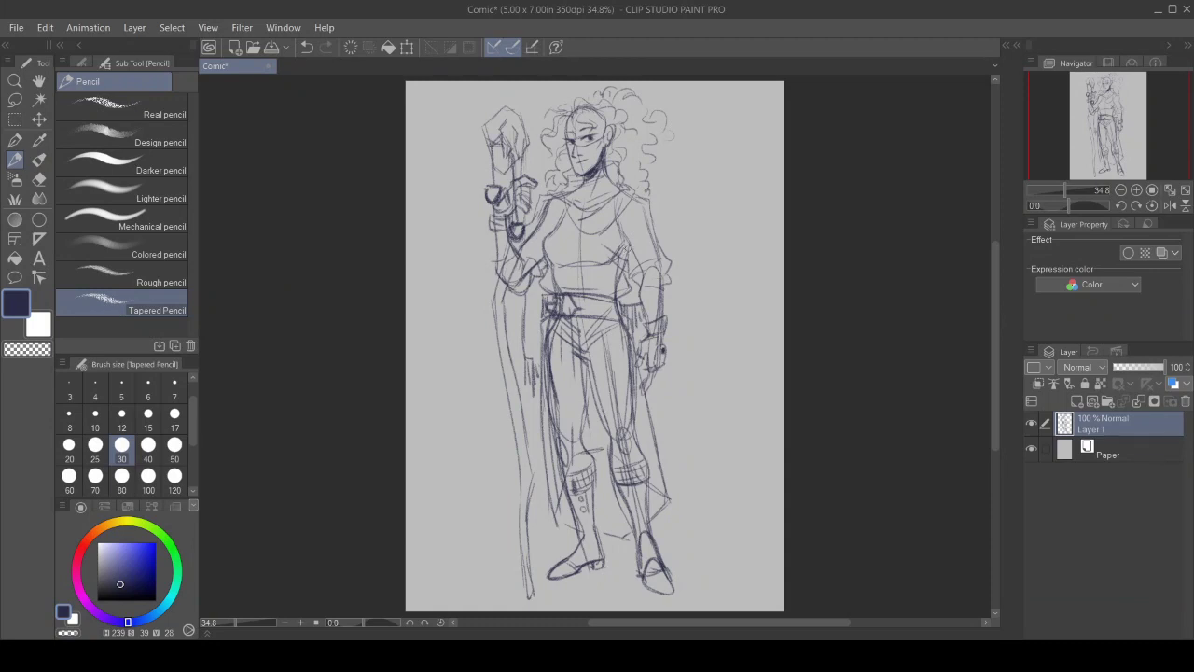
Step: Add a belt loop, a pouch and leafy shapes at the hip, and redraw the hanging cloth with a continuous pointed hem
mouse_move(598, 298)
mouse_down()
mouse_move(596, 317)
mouse_move(605, 300)
mouse_move(606, 314)
mouse_up()
drag(577, 226, 578, 218)
drag(536, 303, 535, 325)
mouse_move(661, 351)
mouse_down()
mouse_move(687, 506)
mouse_move(584, 531)
mouse_move(550, 494)
mouse_up()
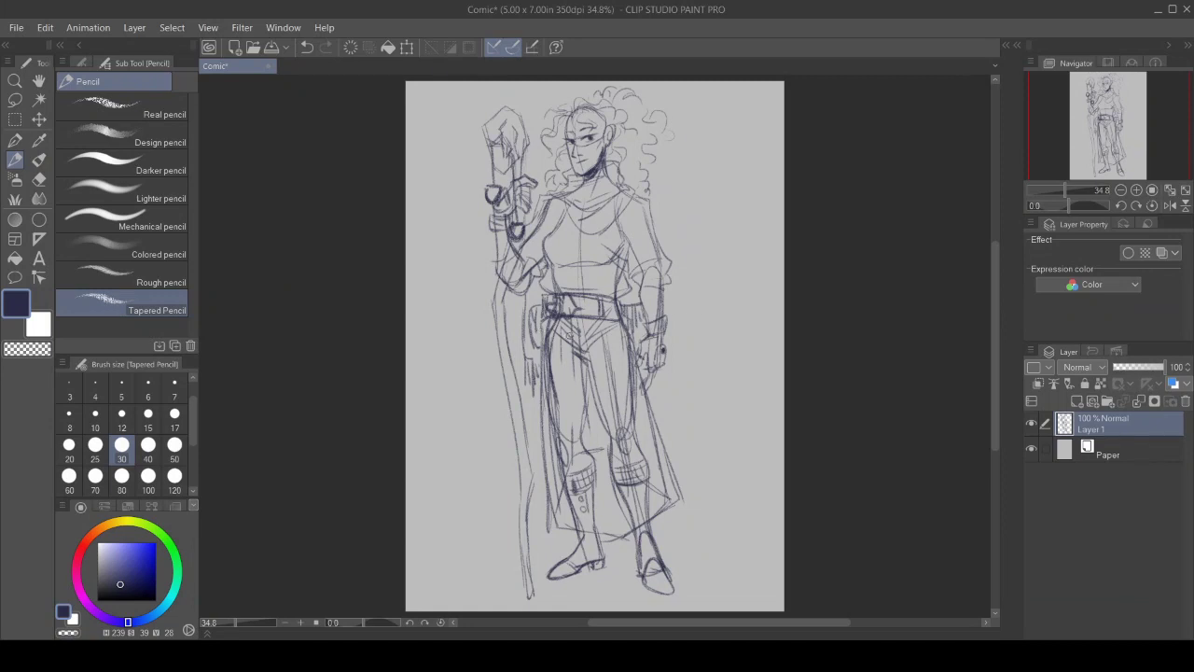
mouse_move(513, 322)
mouse_down()
mouse_move(537, 302)
mouse_move(515, 338)
mouse_move(504, 333)
mouse_move(519, 341)
mouse_move(513, 320)
mouse_move(528, 334)
mouse_move(530, 317)
mouse_up()
mouse_move(509, 291)
mouse_down()
mouse_move(525, 320)
mouse_move(524, 293)
mouse_up()
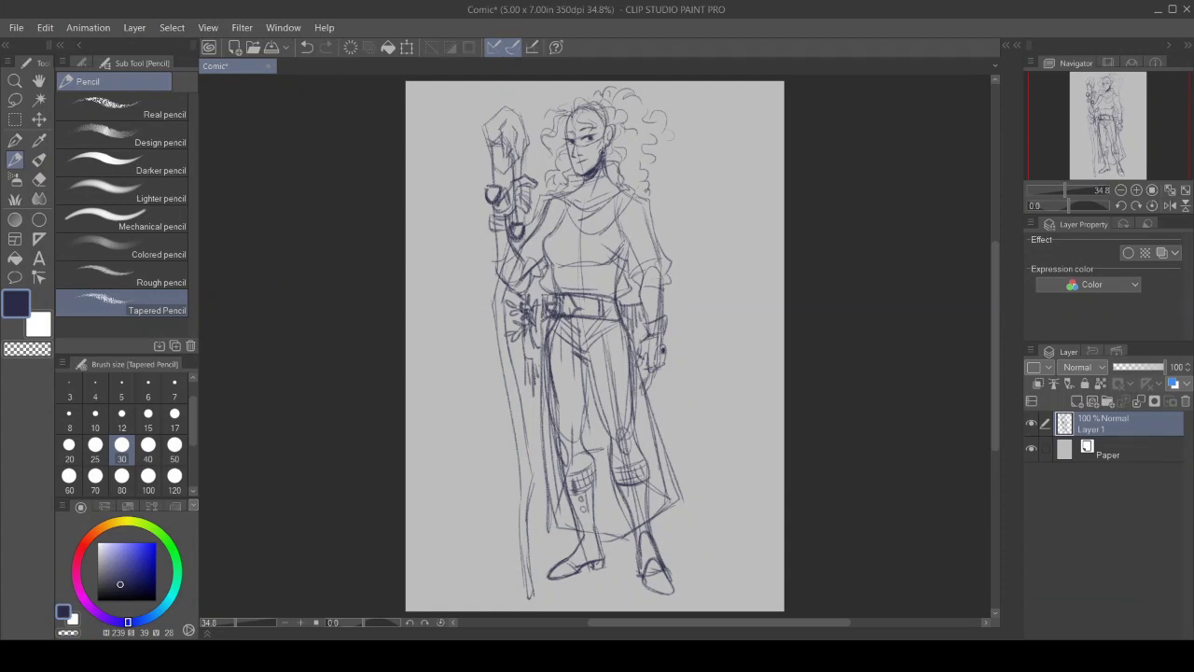
Step: Add a headband and ear detail, nudge the drawing's layer slightly down and to the left, and close the finished sketch file
drag(610, 147, 613, 151)
drag(609, 109, 591, 156)
click(38, 118)
drag(598, 327, 589, 331)
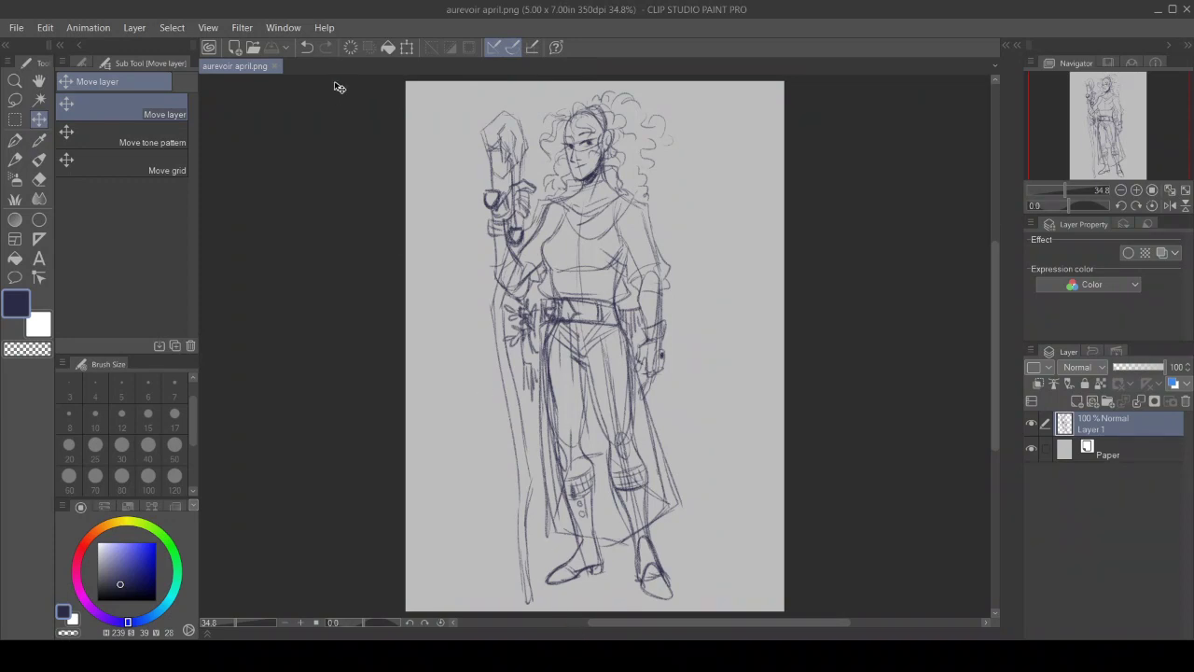
click(274, 68)
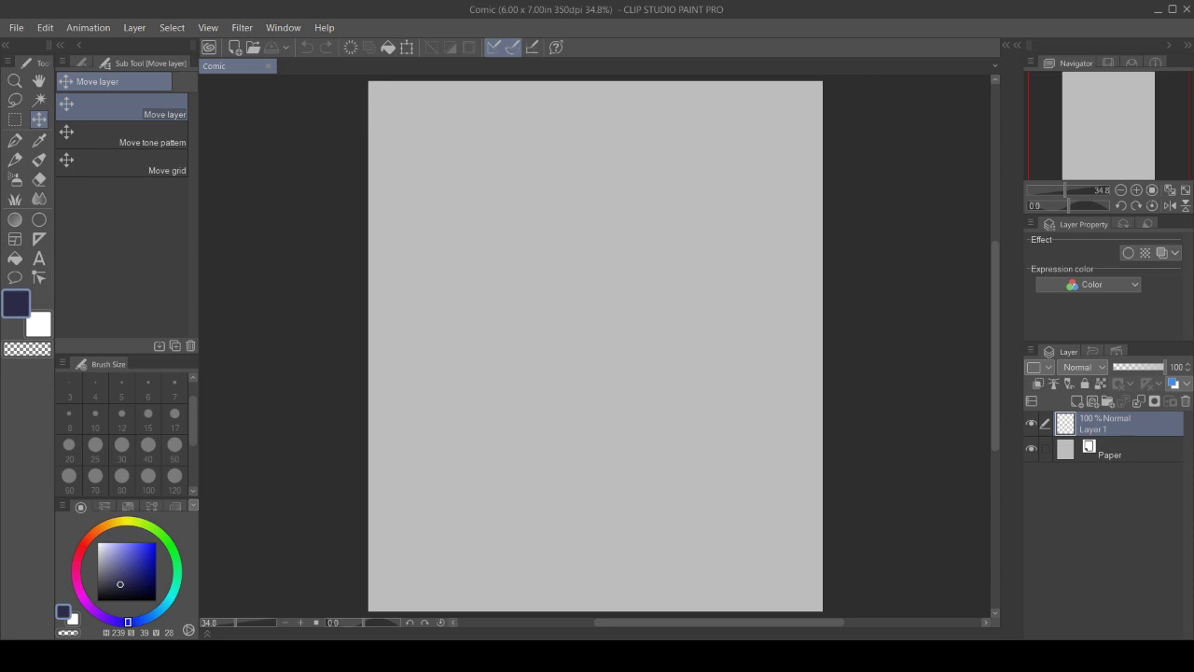
Step: Sketch a new figure's round head and jaw with the Tapered Pencil, plus a forearm and hand raised to the jaw
key(p)
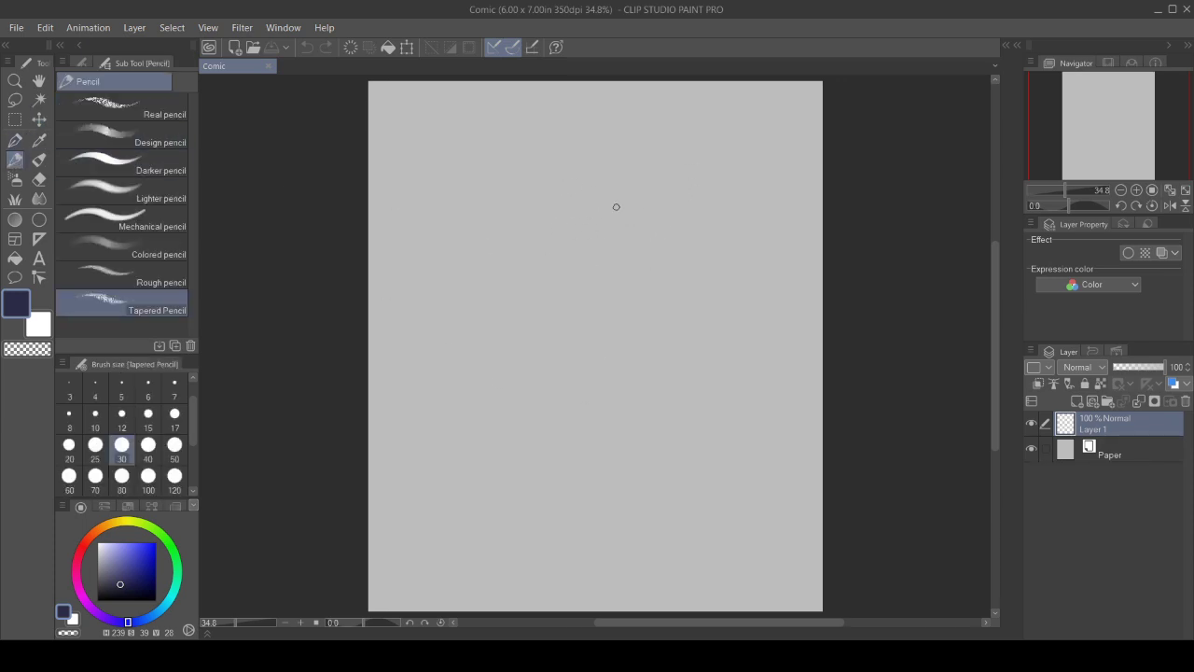
mouse_move(550, 250)
mouse_down()
mouse_move(579, 231)
mouse_move(562, 288)
mouse_move(600, 282)
mouse_move(602, 245)
mouse_move(605, 257)
mouse_move(588, 229)
mouse_move(551, 247)
mouse_move(608, 301)
mouse_up()
mouse_move(606, 256)
mouse_down()
mouse_move(611, 301)
mouse_move(599, 312)
mouse_move(560, 304)
mouse_move(548, 278)
mouse_up()
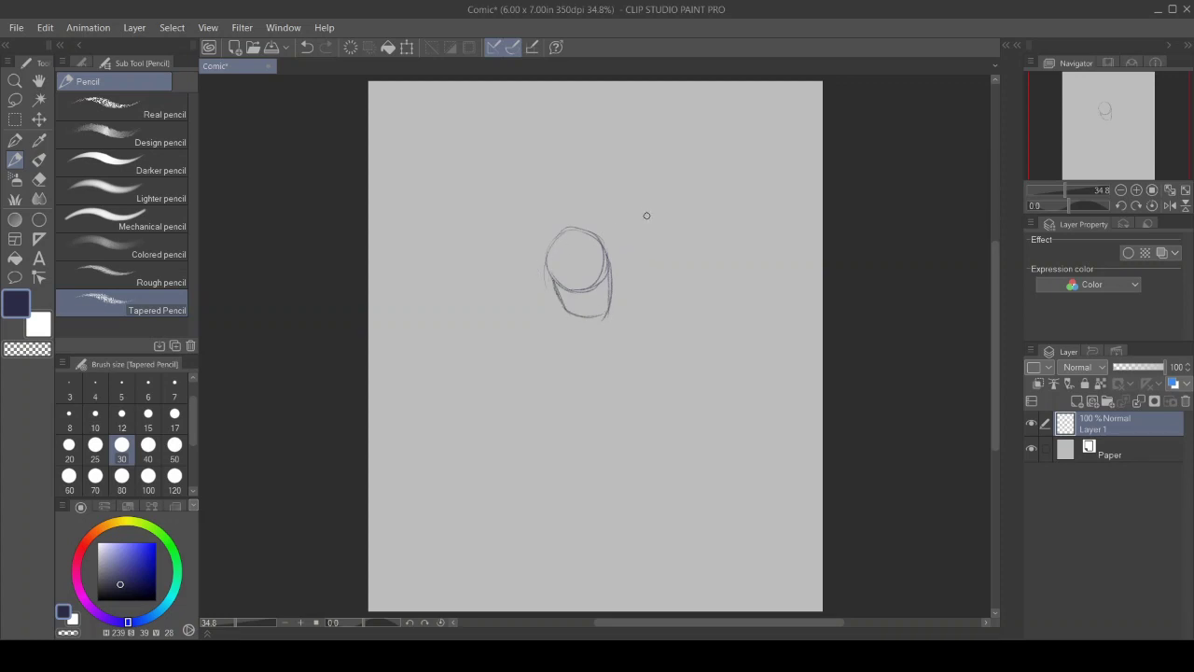
mouse_move(586, 318)
mouse_down()
mouse_move(562, 290)
mouse_move(547, 315)
mouse_move(569, 327)
mouse_move(571, 300)
mouse_move(558, 292)
mouse_move(554, 308)
mouse_move(559, 284)
mouse_move(541, 287)
mouse_move(558, 284)
mouse_move(568, 399)
mouse_up()
mouse_move(563, 324)
mouse_down()
mouse_move(535, 382)
mouse_move(544, 367)
mouse_move(542, 404)
mouse_move(534, 389)
mouse_move(560, 409)
mouse_up()
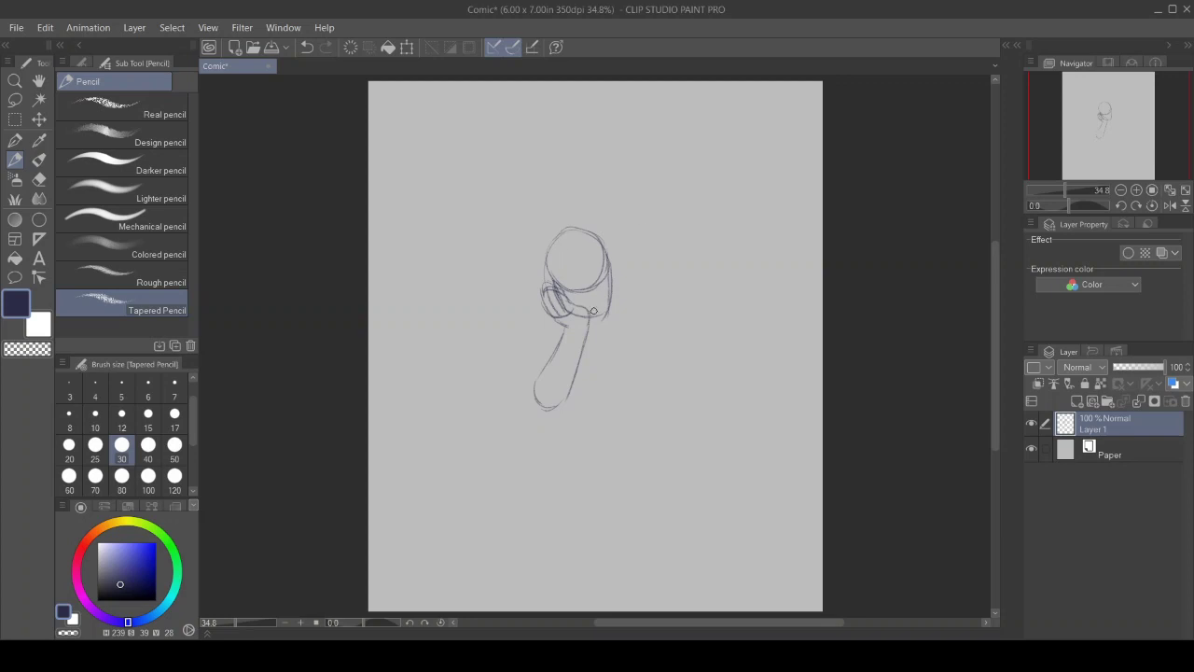
Step: Refine the chin line and sketch facial guide lines with hair strands sweeping out from the forehead
mouse_move(594, 311)
mouse_down()
mouse_move(606, 273)
mouse_move(607, 311)
mouse_up()
drag(585, 260, 606, 297)
mouse_move(576, 250)
mouse_down()
mouse_move(567, 288)
mouse_move(610, 251)
mouse_move(630, 277)
mouse_up()
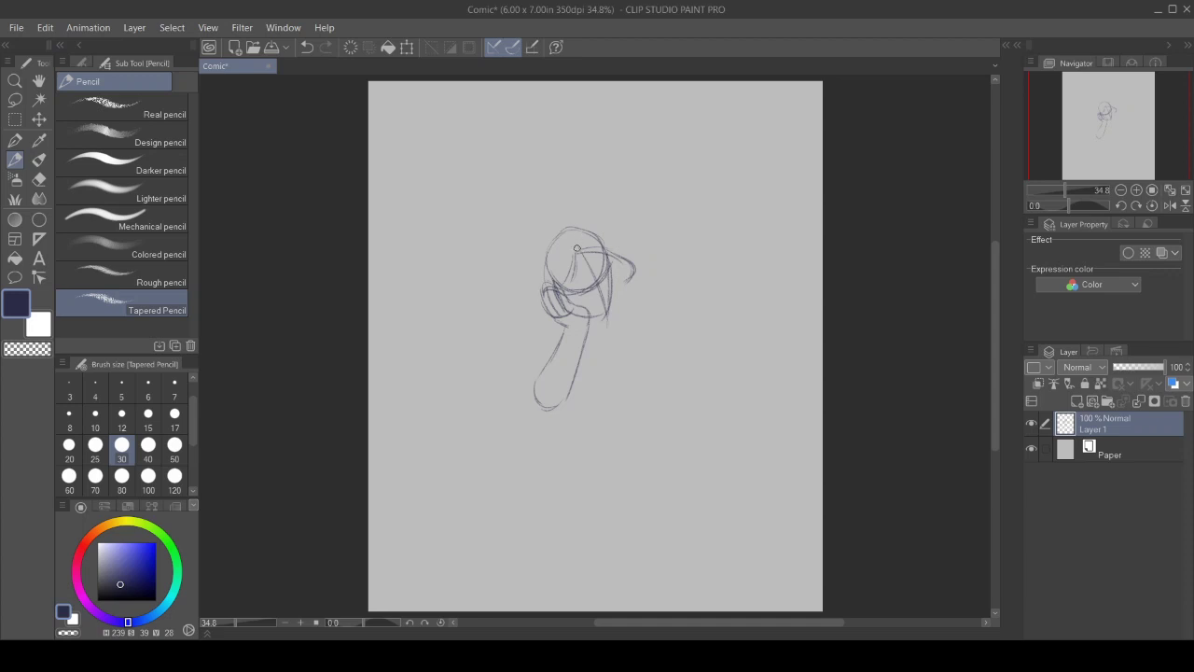
mouse_move(576, 239)
mouse_down()
mouse_move(605, 235)
mouse_move(618, 252)
mouse_up()
Step: Draw the left-hand upper arm, the curved back and the bent thigh beneath the elbow
mouse_move(531, 320)
mouse_down()
mouse_move(538, 312)
mouse_move(533, 399)
mouse_up()
drag(549, 318, 512, 443)
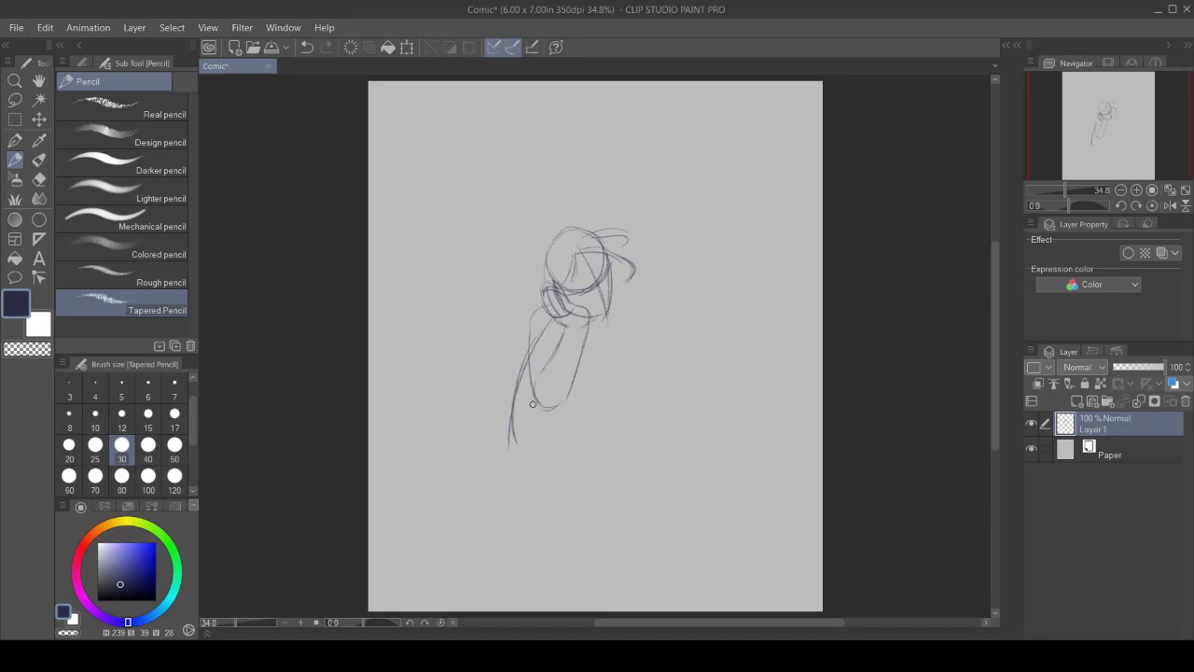
mouse_move(528, 403)
mouse_down()
mouse_move(506, 430)
mouse_move(569, 410)
mouse_move(520, 408)
mouse_move(581, 408)
mouse_move(546, 407)
mouse_move(590, 438)
mouse_up()
drag(530, 320, 492, 435)
mouse_move(504, 386)
mouse_down()
mouse_move(492, 450)
mouse_move(509, 459)
mouse_move(493, 435)
mouse_move(550, 402)
mouse_move(588, 422)
mouse_up()
Step: Draw the left-hand lower leg down from the knee and finish it with a flat foot
mouse_move(560, 411)
mouse_down()
mouse_move(575, 461)
mouse_move(554, 437)
mouse_move(528, 479)
mouse_up()
drag(538, 428, 514, 508)
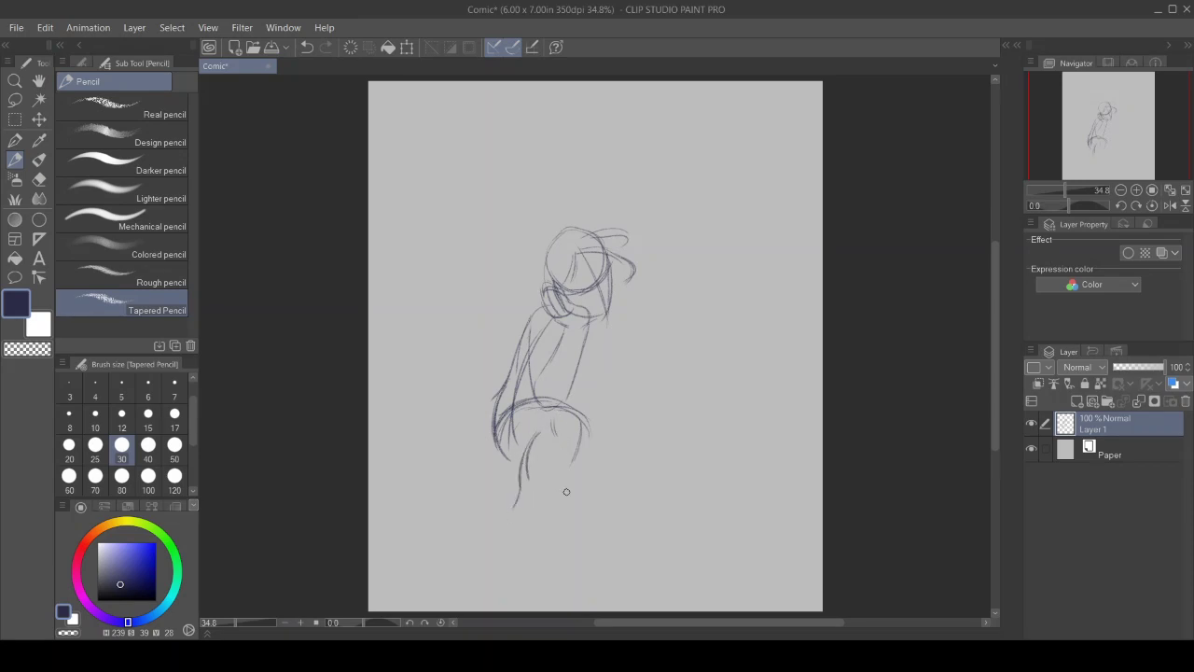
mouse_move(571, 453)
mouse_down()
mouse_move(532, 524)
mouse_move(508, 515)
mouse_move(502, 555)
mouse_up()
drag(517, 502, 494, 562)
mouse_move(529, 524)
mouse_down()
mouse_move(561, 560)
mouse_move(525, 555)
mouse_move(560, 567)
mouse_move(505, 564)
mouse_up()
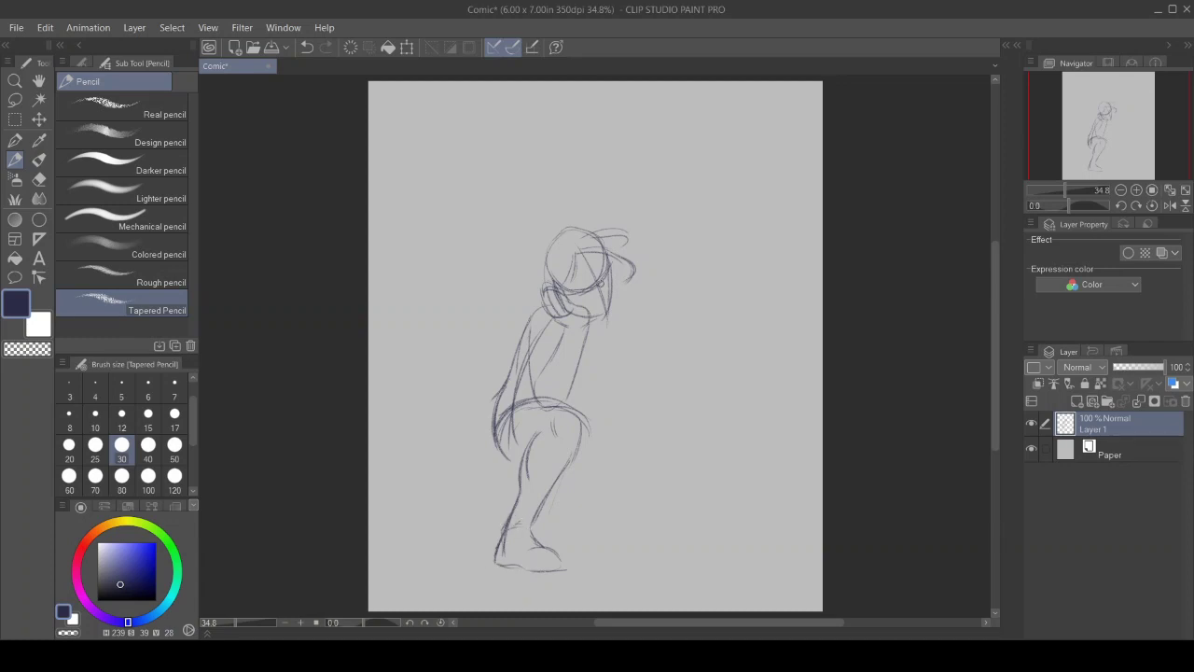
Step: Sketch the second hand against the cheek with its forearm angling down to a rounded elbow
drag(609, 311, 628, 319)
mouse_move(623, 299)
mouse_down()
mouse_move(628, 276)
mouse_move(607, 325)
mouse_move(667, 384)
mouse_up()
mouse_move(600, 322)
mouse_down()
mouse_move(611, 390)
mouse_move(629, 400)
mouse_up()
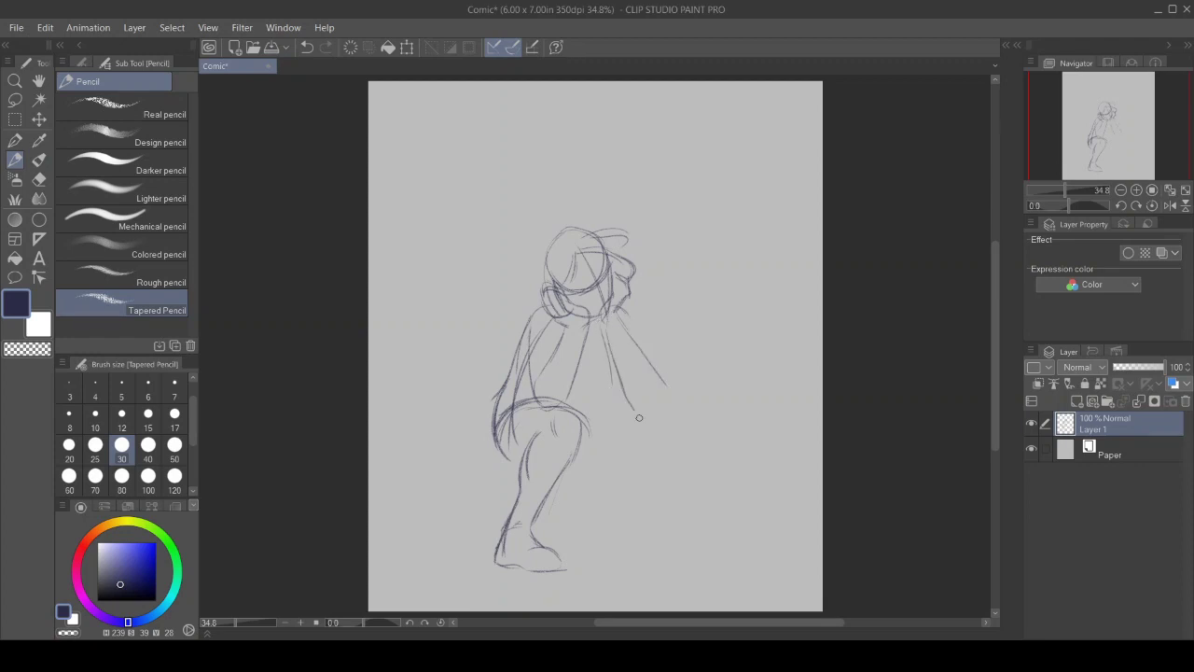
mouse_move(617, 315)
mouse_down()
mouse_move(662, 399)
mouse_move(655, 378)
mouse_move(658, 412)
mouse_move(643, 406)
mouse_move(661, 388)
mouse_move(651, 406)
mouse_move(644, 362)
mouse_move(629, 403)
mouse_up()
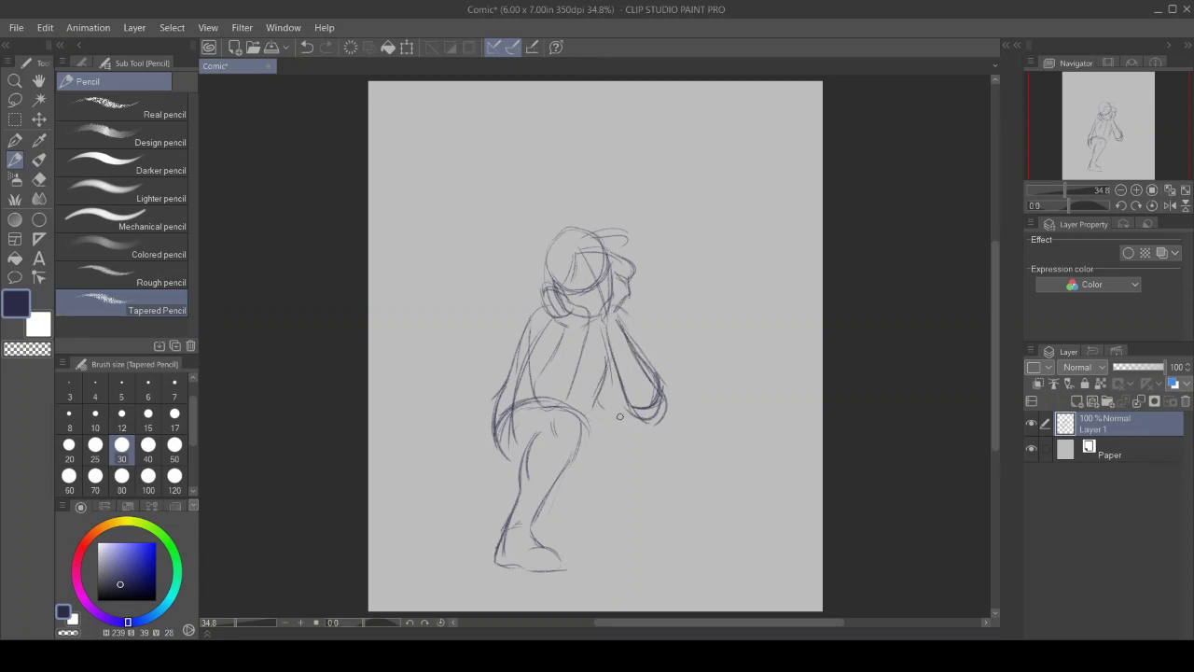
Step: Draw the right-hand thigh and outstretched lower leg, ending in a pointed foot
mouse_move(593, 404)
mouse_down()
mouse_move(672, 415)
mouse_move(691, 472)
mouse_up()
drag(670, 418, 705, 530)
mouse_move(569, 463)
mouse_down()
mouse_move(634, 453)
mouse_move(673, 525)
mouse_up()
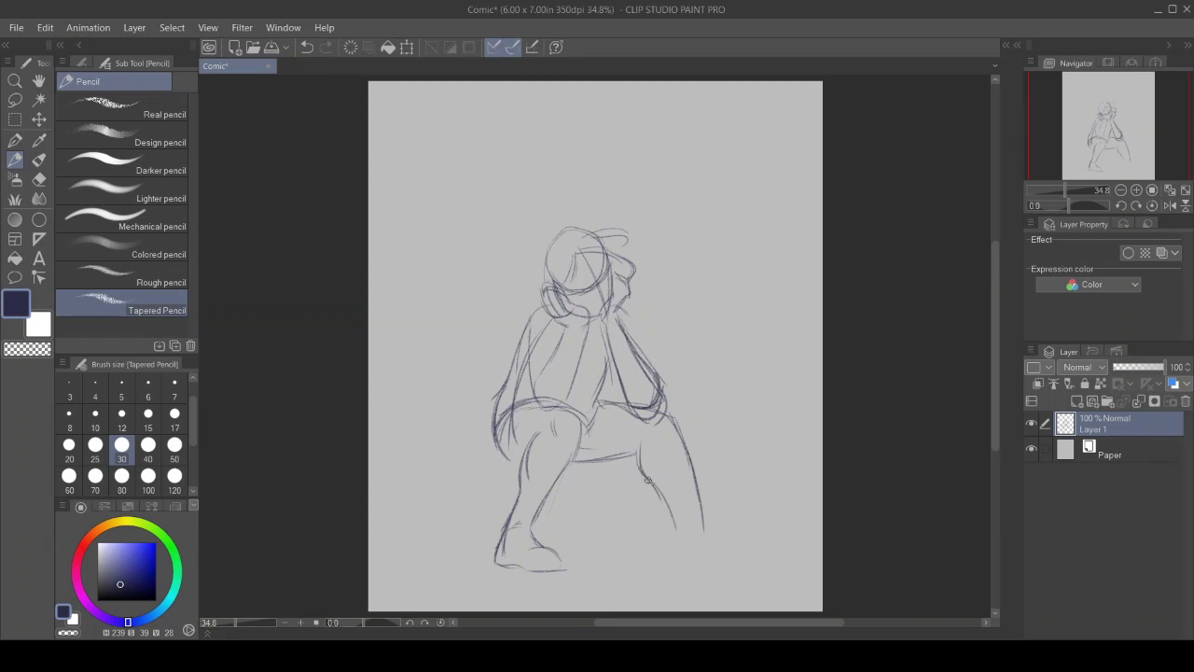
drag(645, 478, 683, 536)
drag(696, 492, 726, 553)
mouse_move(681, 520)
mouse_down()
mouse_move(684, 564)
mouse_move(713, 546)
mouse_move(705, 533)
mouse_move(754, 574)
mouse_move(710, 568)
mouse_move(718, 558)
mouse_move(743, 571)
mouse_move(681, 564)
mouse_move(719, 578)
mouse_move(675, 566)
mouse_up()
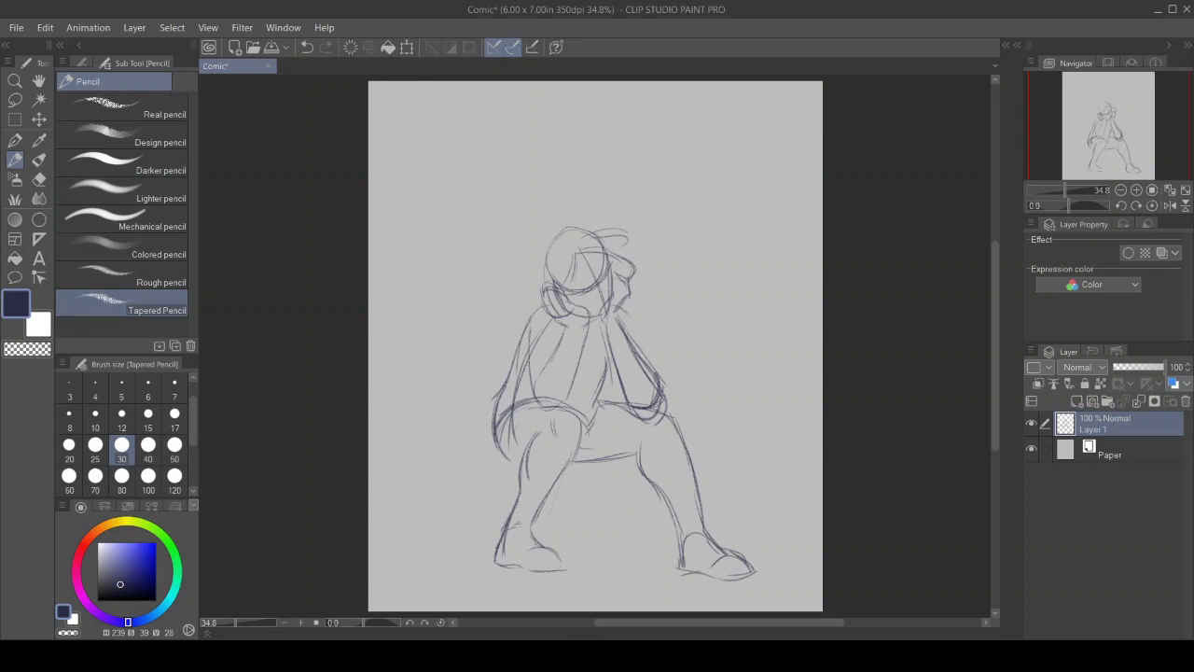
Step: Erase the strands sweeping off the forehead with the Hard eraser and redraw the fringe closer around the face
key(e)
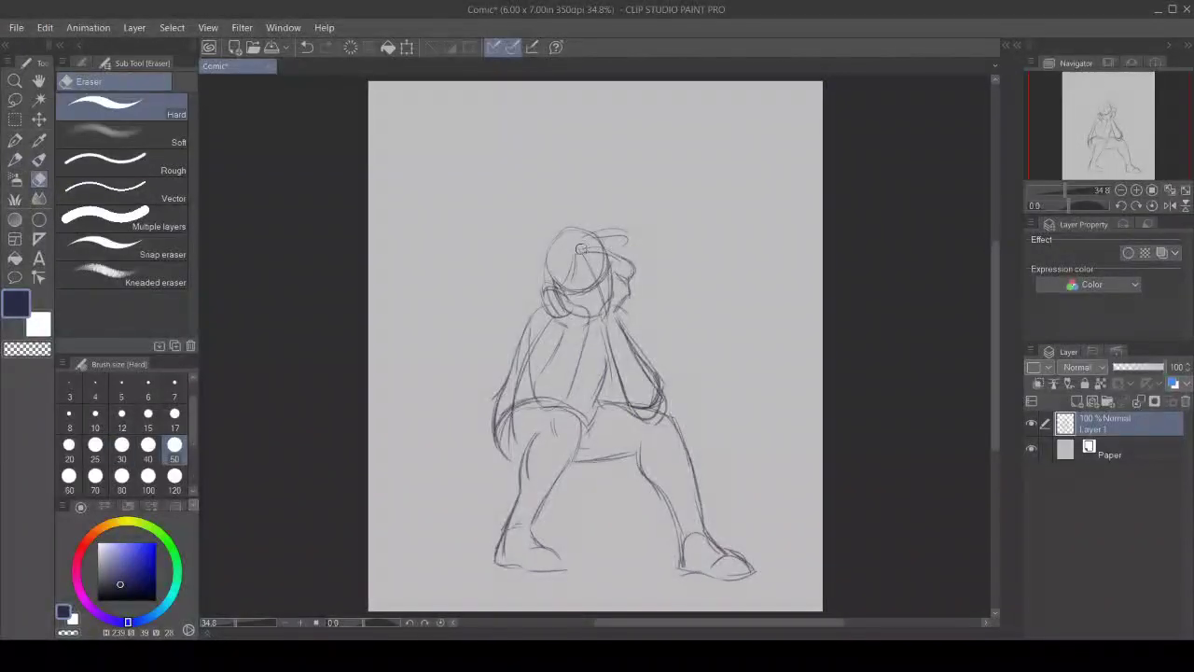
mouse_move(580, 249)
mouse_down()
mouse_move(629, 269)
mouse_move(616, 251)
mouse_move(642, 261)
mouse_up()
key(p)
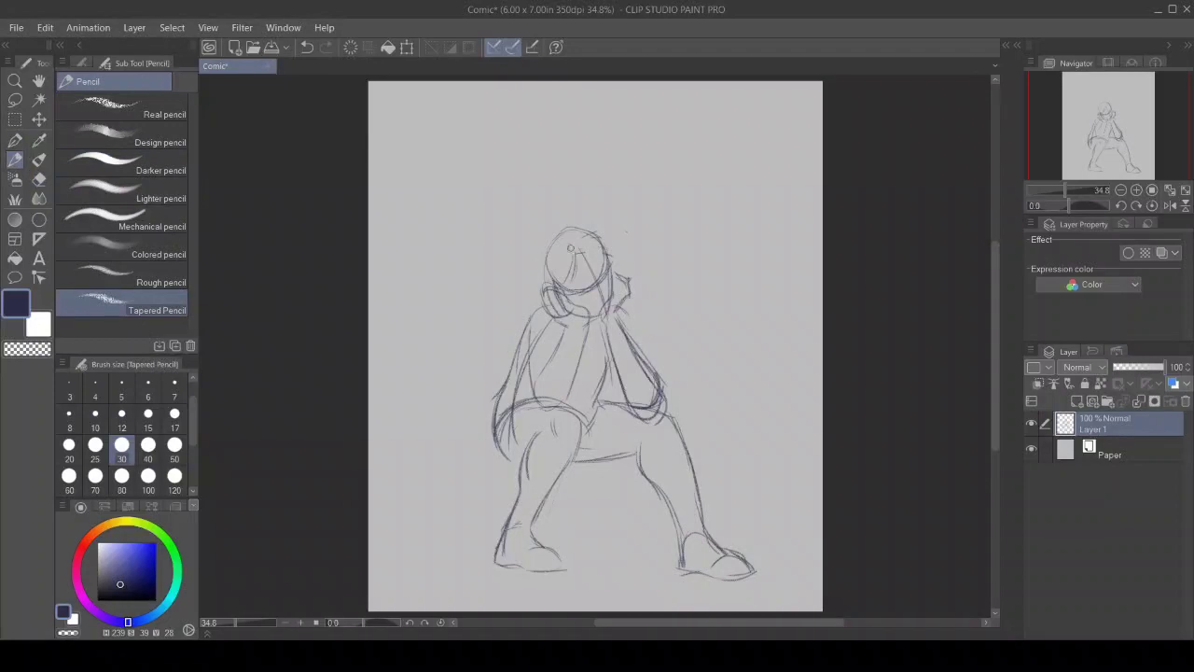
drag(571, 248, 597, 278)
mouse_move(588, 233)
mouse_down()
mouse_move(621, 257)
mouse_move(619, 286)
mouse_up()
drag(570, 249, 560, 291)
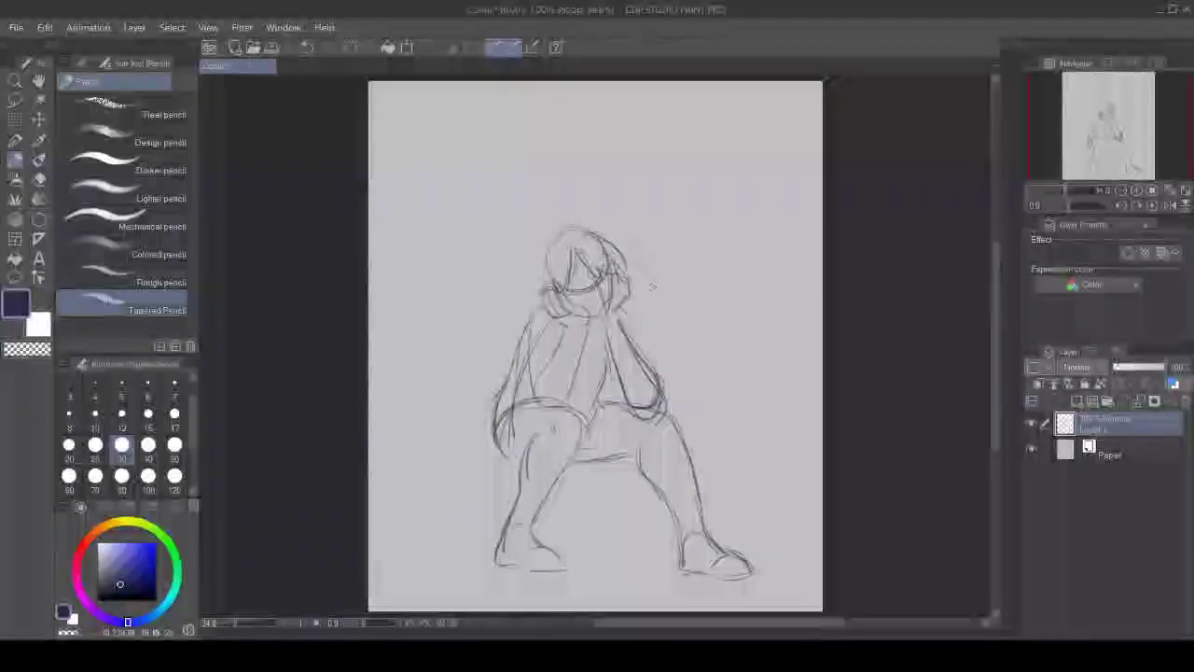
Step: Refine the sleeve and torso lines and draw two sash ends hanging between the knees
mouse_move(528, 378)
mouse_down()
mouse_move(525, 319)
mouse_move(527, 386)
mouse_up()
mouse_move(614, 319)
mouse_down()
mouse_move(637, 334)
mouse_move(649, 375)
mouse_move(633, 367)
mouse_move(567, 407)
mouse_up()
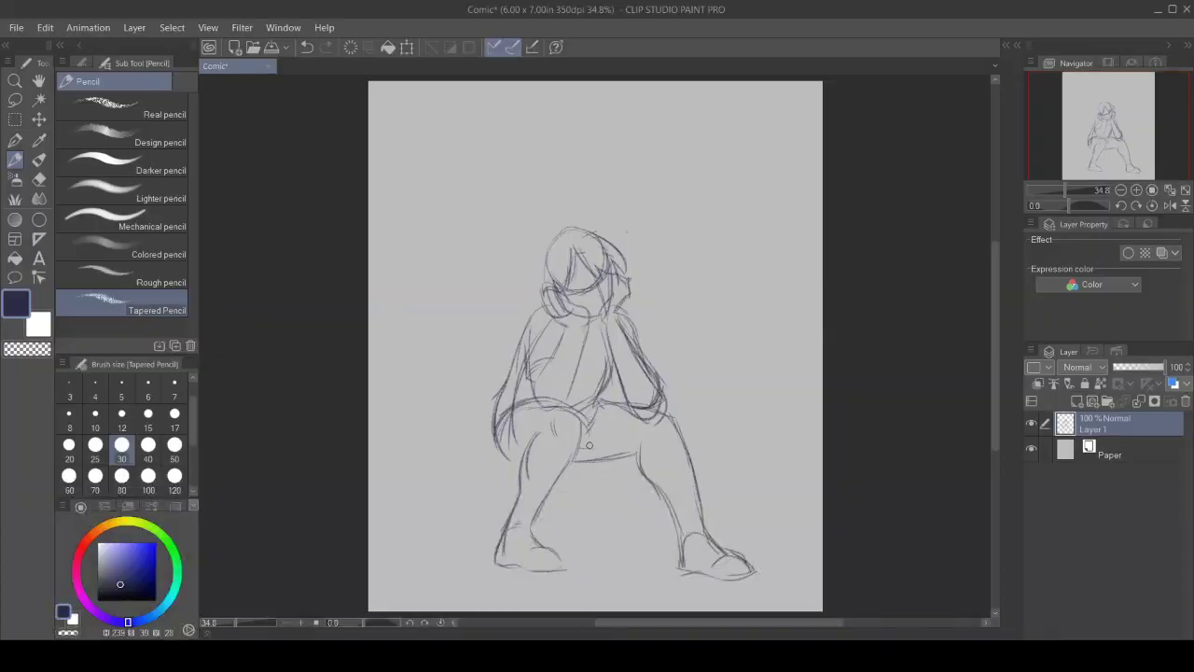
drag(595, 418, 600, 499)
mouse_move(578, 446)
mouse_down()
mouse_move(575, 491)
mouse_move(553, 497)
mouse_move(552, 482)
mouse_move(549, 496)
mouse_move(599, 505)
mouse_move(563, 488)
mouse_move(597, 483)
mouse_up()
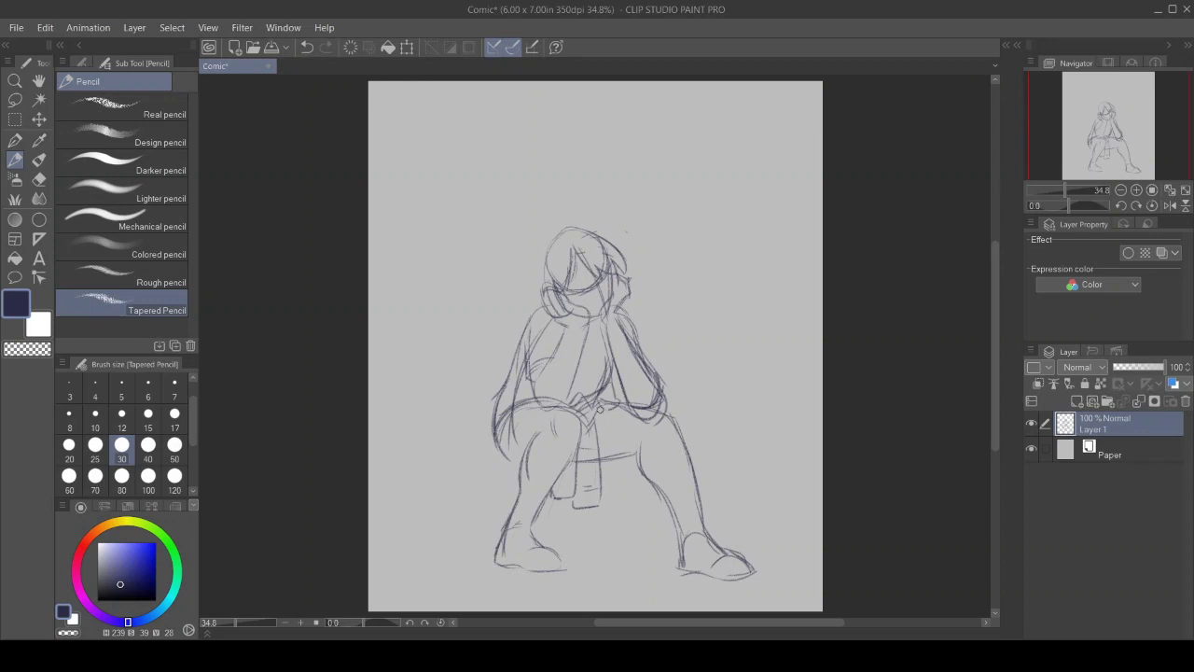
Step: Draw the waist tie wrapping around behind the hip and sketch long hair behind the head and back
mouse_move(614, 400)
mouse_down()
mouse_move(586, 409)
mouse_move(496, 389)
mouse_move(488, 426)
mouse_up()
mouse_move(528, 388)
mouse_down()
mouse_move(501, 402)
mouse_move(526, 403)
mouse_up()
mouse_move(543, 248)
mouse_down()
mouse_move(536, 314)
mouse_move(498, 347)
mouse_move(521, 332)
mouse_move(503, 355)
mouse_up()
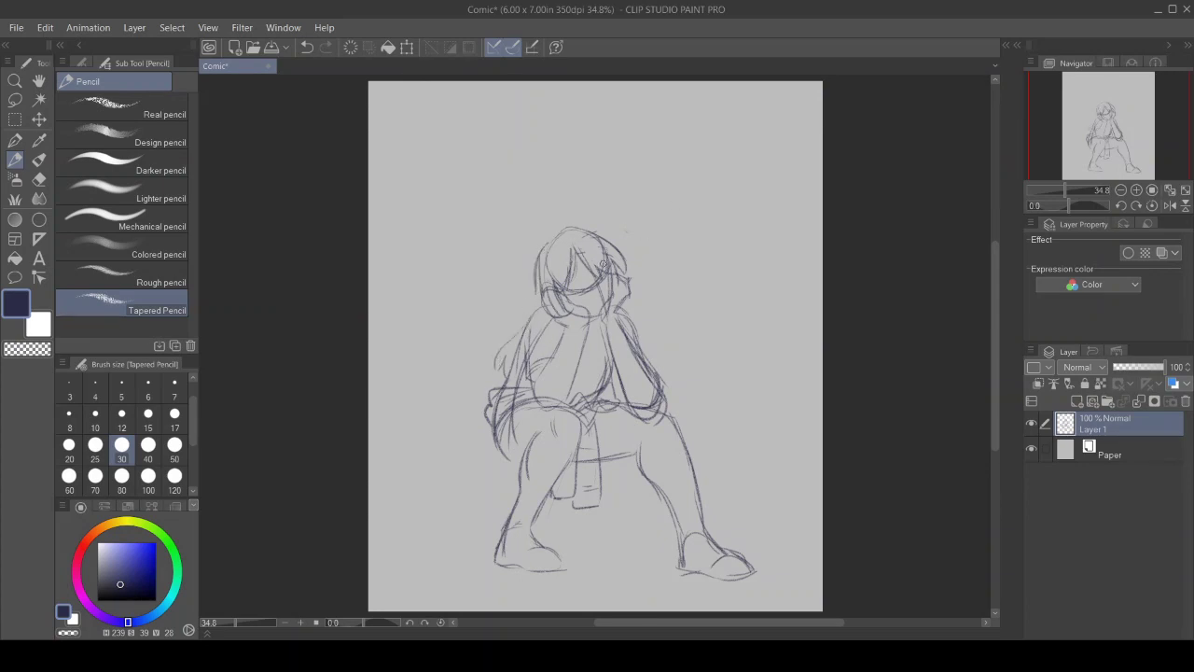
Step: Refine the hair strand beside the face, the raised hand, and the inner forearm and torso lines between the arms
mouse_move(557, 250)
mouse_down()
mouse_move(551, 291)
mouse_move(562, 299)
mouse_up()
mouse_move(618, 301)
mouse_down()
mouse_move(618, 281)
mouse_move(618, 292)
mouse_up()
drag(582, 364, 577, 390)
drag(603, 327, 614, 386)
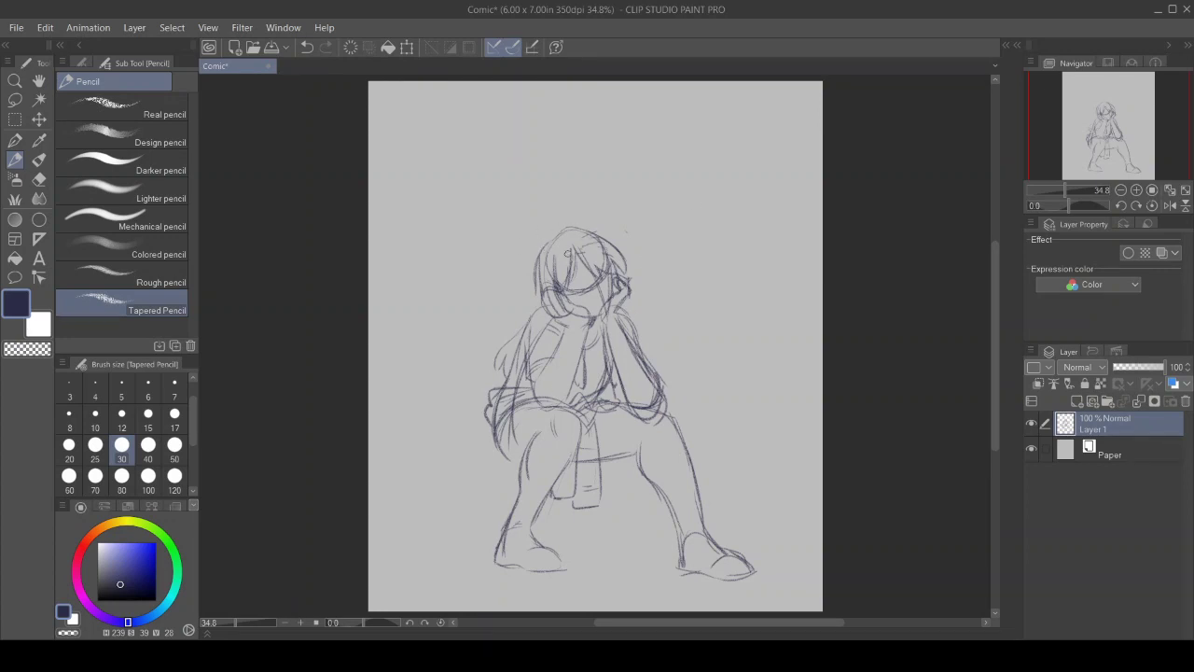
Step: Draw a fuller outline around the top and back of the head and sketch the closed eyes and mouth
drag(598, 239, 545, 278)
mouse_move(581, 224)
mouse_down()
mouse_move(536, 247)
mouse_move(528, 293)
mouse_up()
drag(530, 239, 528, 262)
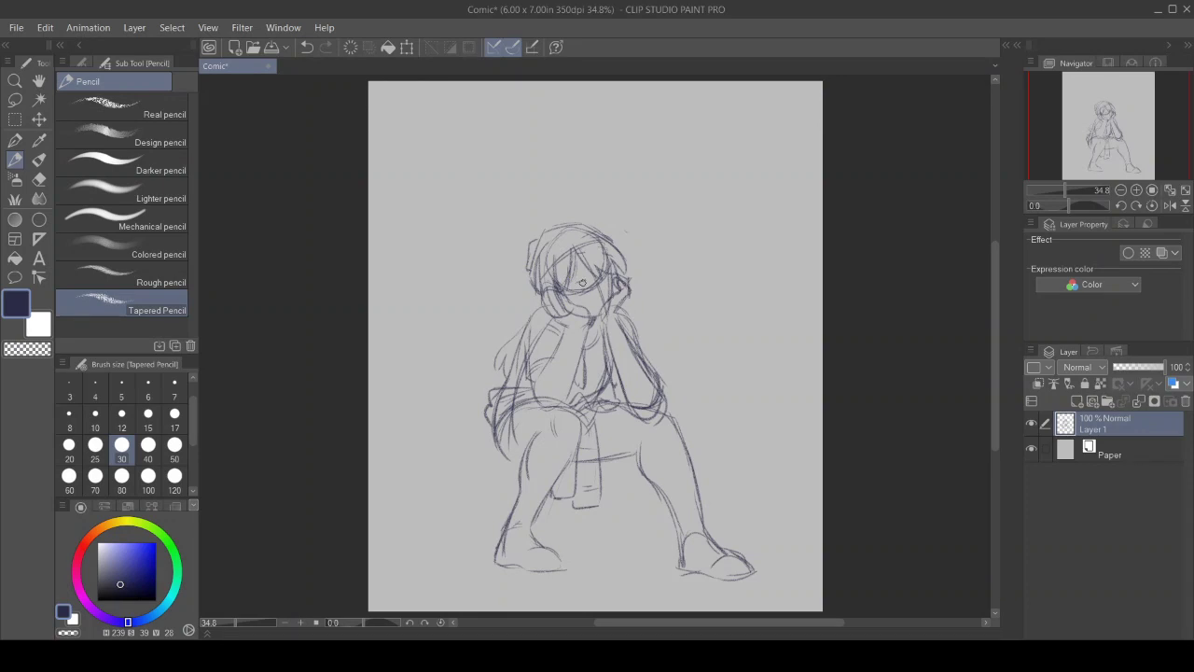
drag(565, 285, 618, 260)
mouse_move(590, 282)
mouse_down()
mouse_move(605, 302)
mouse_move(589, 304)
mouse_up()
Step: Draw ankle cuffs and laced boots on both feet and refine the inner line of the right-hand thigh
mouse_move(521, 482)
mouse_down()
mouse_move(506, 514)
mouse_move(537, 506)
mouse_up()
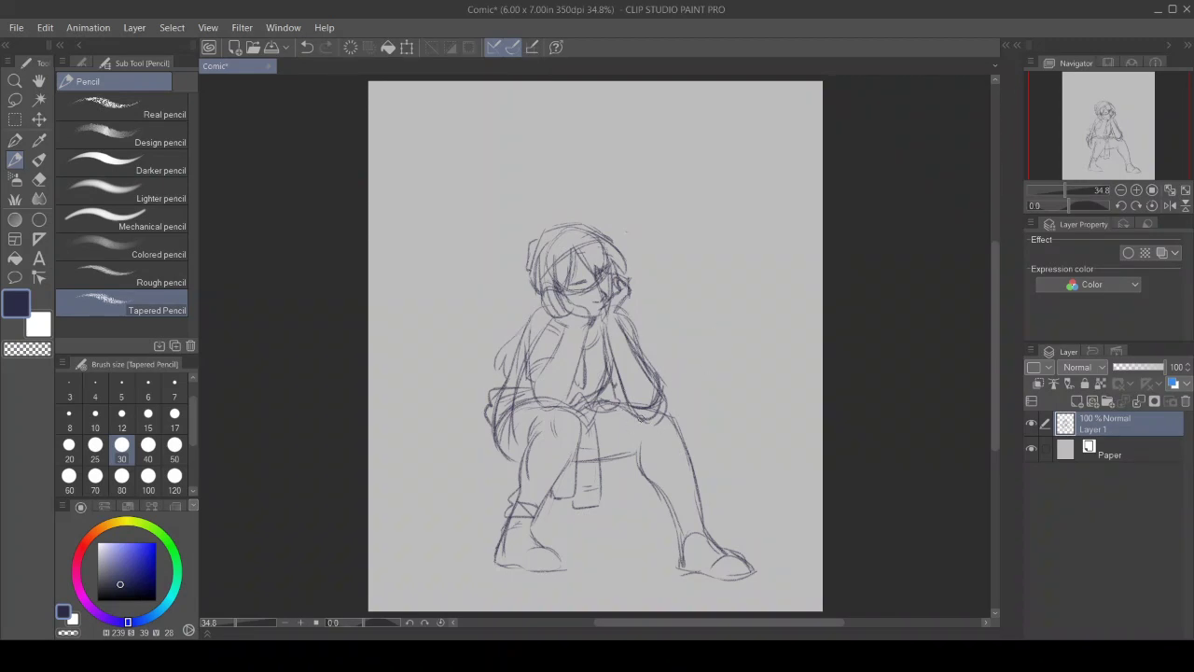
mouse_move(640, 421)
mouse_down()
mouse_move(644, 450)
mouse_move(631, 450)
mouse_up()
mouse_move(701, 495)
mouse_down()
mouse_move(709, 529)
mouse_move(673, 521)
mouse_up()
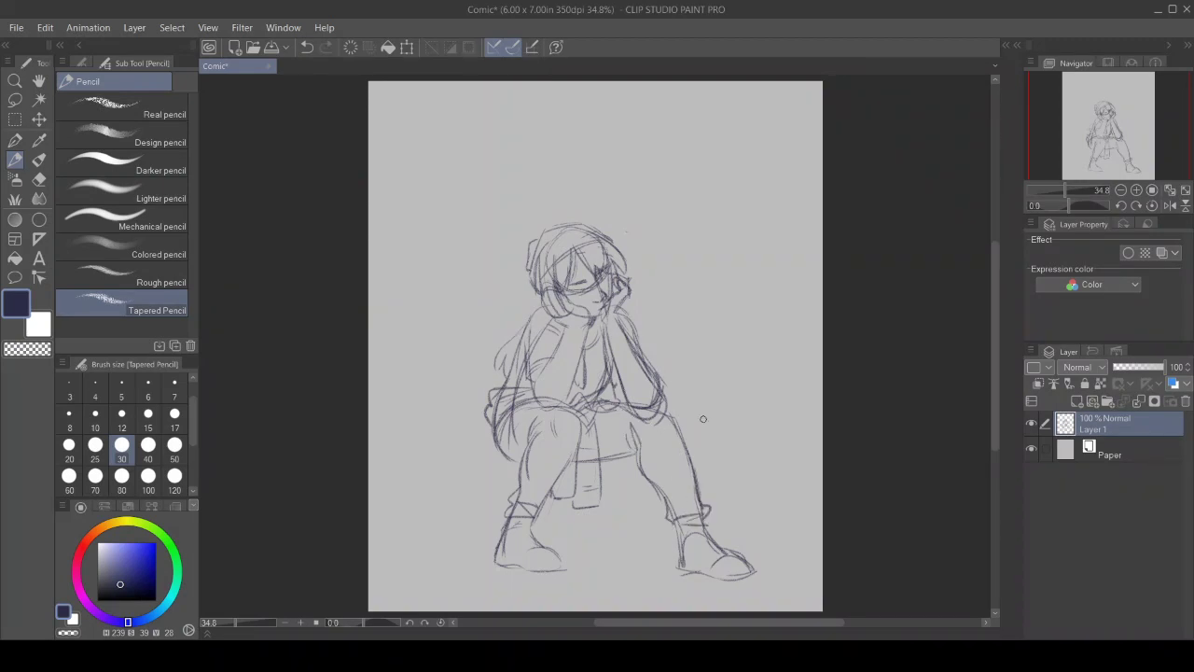
mouse_move(558, 568)
mouse_down()
mouse_move(568, 573)
mouse_move(522, 565)
mouse_up()
mouse_move(539, 516)
mouse_down()
mouse_move(519, 506)
mouse_move(498, 539)
mouse_move(537, 545)
mouse_move(517, 531)
mouse_move(536, 547)
mouse_up()
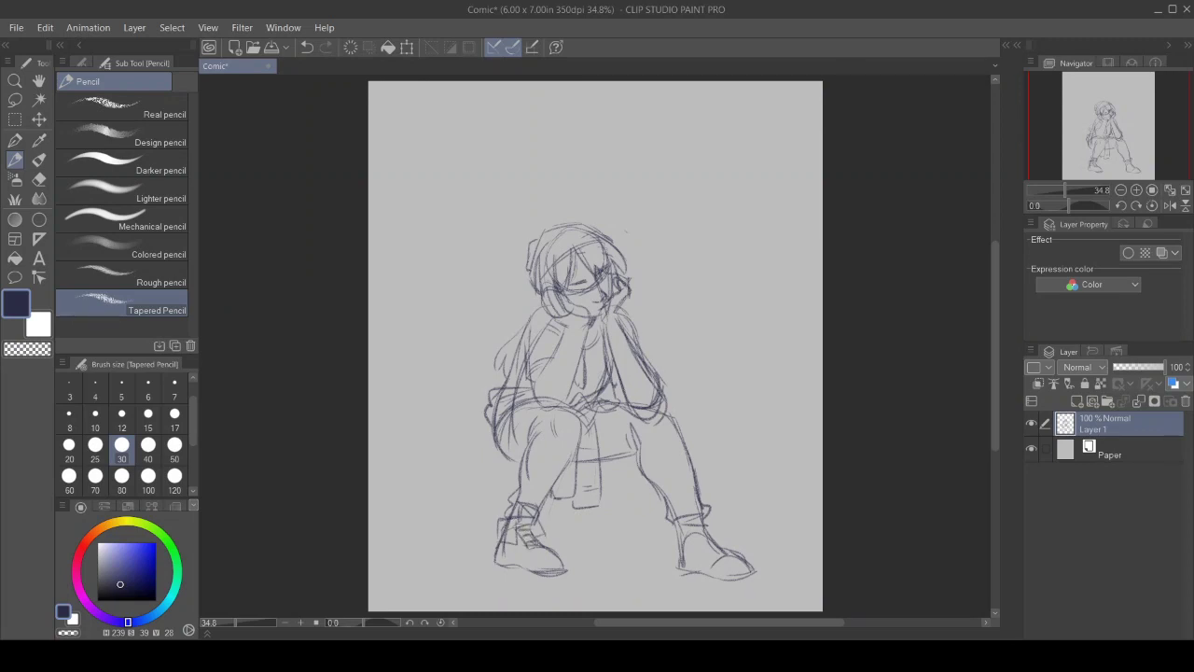
mouse_move(707, 518)
mouse_down()
mouse_move(691, 552)
mouse_move(670, 531)
mouse_move(696, 552)
mouse_move(726, 550)
mouse_move(704, 535)
mouse_move(708, 545)
mouse_up()
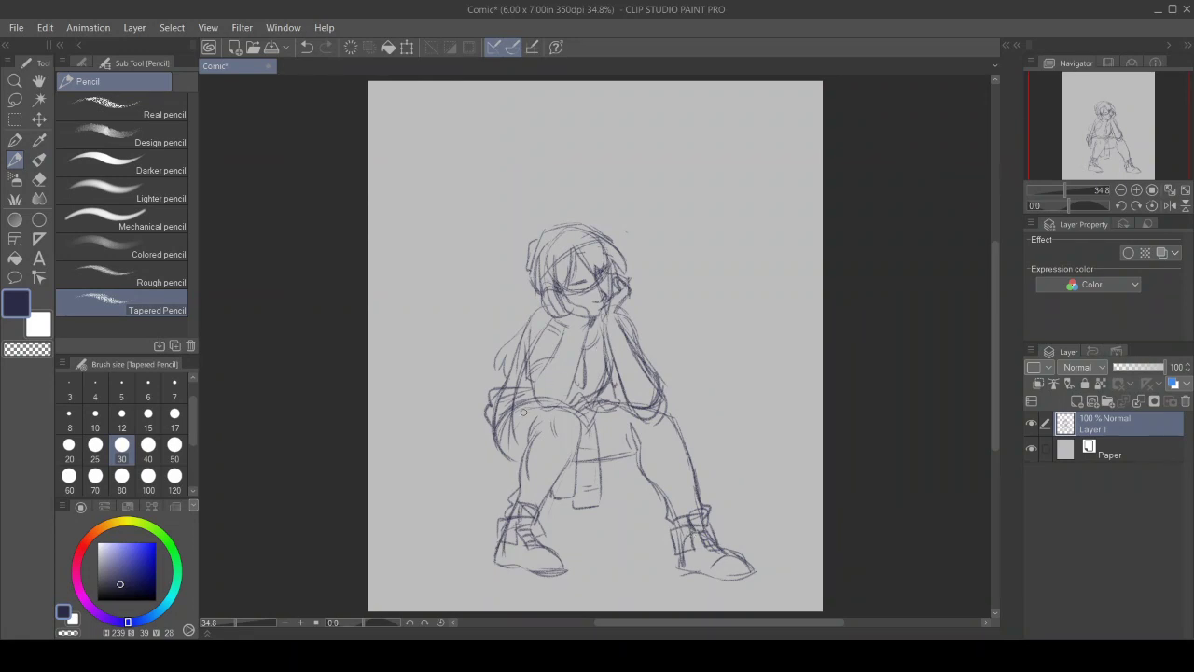
Step: Draw the garment hem hanging behind the legs, and move the whole sketch slightly right and down on the canvas
drag(487, 422, 508, 487)
mouse_move(617, 461)
mouse_down()
mouse_move(631, 494)
mouse_move(586, 521)
mouse_move(539, 515)
mouse_up()
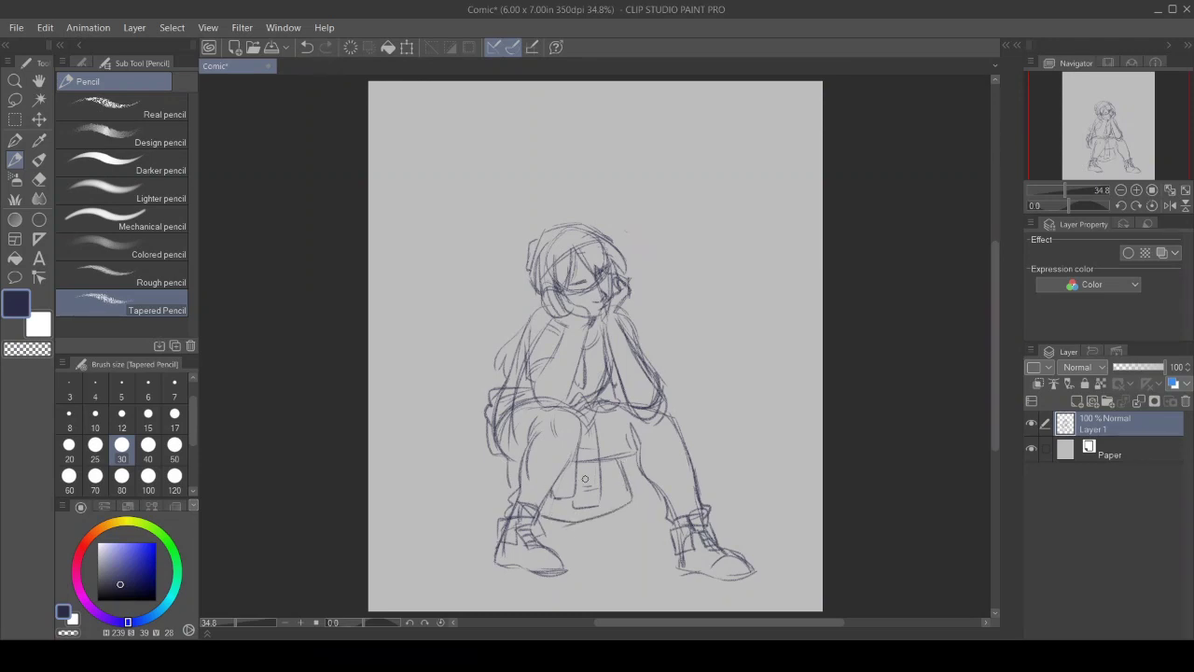
click(39, 118)
drag(600, 400, 637, 411)
Step: Lasso the right-hand lower leg and boot, shift them slightly up and left, and clear the selection
click(15, 99)
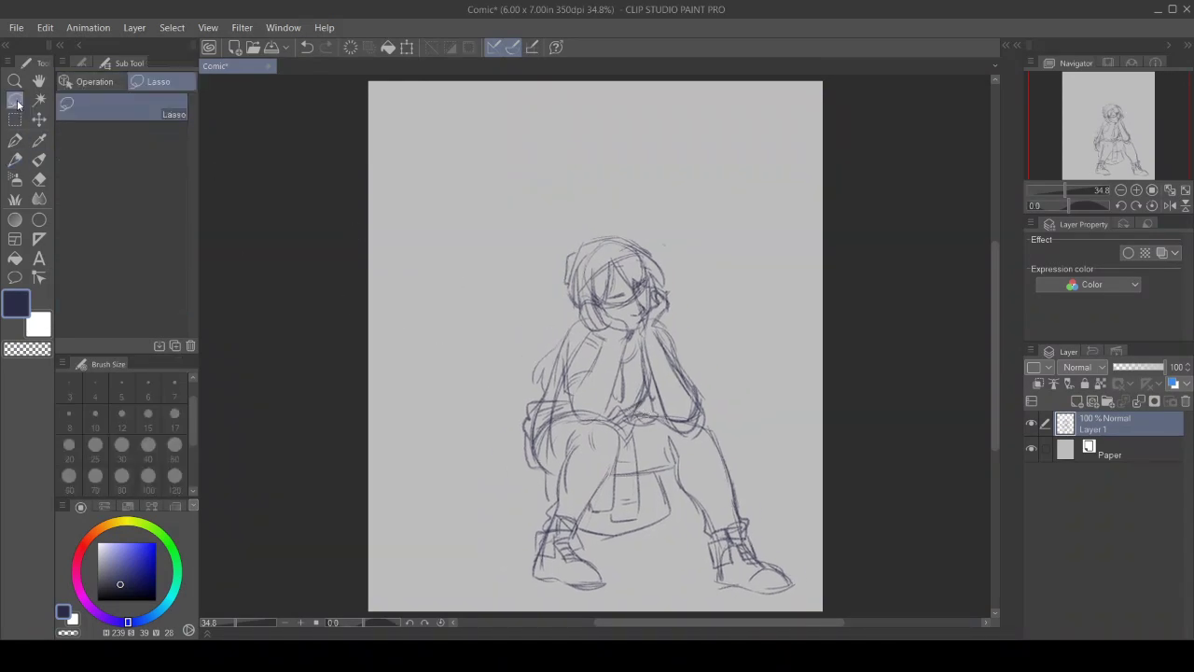
mouse_move(719, 421)
mouse_down()
mouse_move(680, 457)
mouse_move(701, 586)
mouse_move(767, 455)
mouse_move(723, 425)
mouse_up()
click(798, 599)
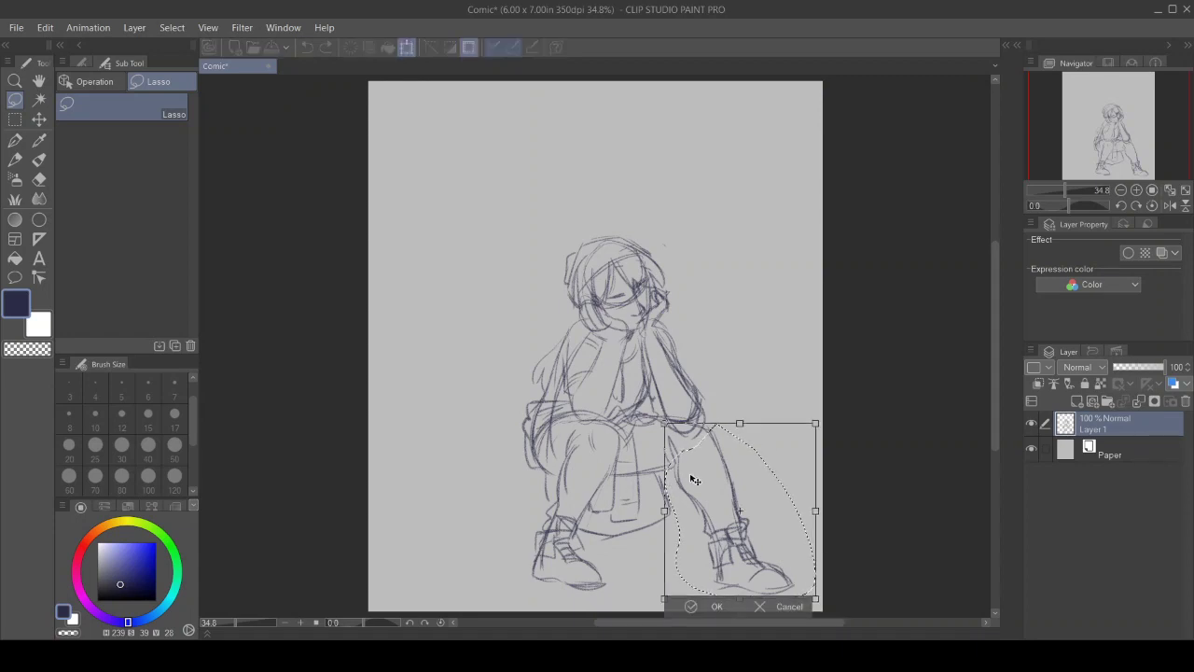
drag(688, 464, 690, 467)
click(690, 607)
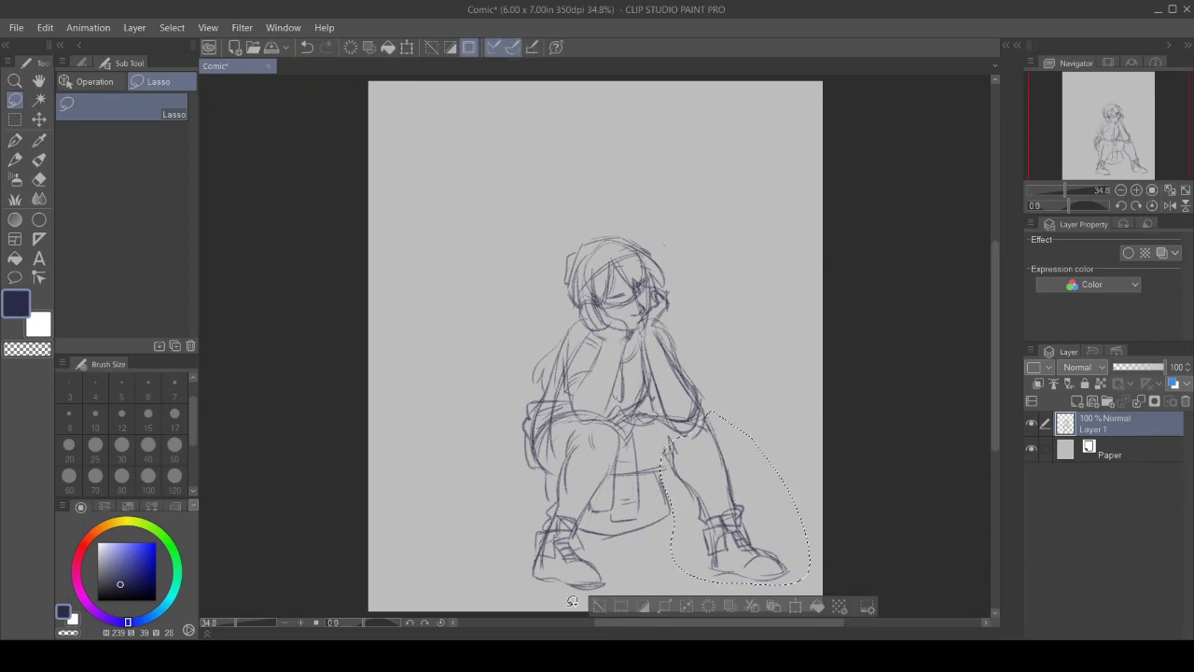
click(599, 599)
Step: Pencil loose long hair strands down the back and strengthen the fringe and closed eye
key(p)
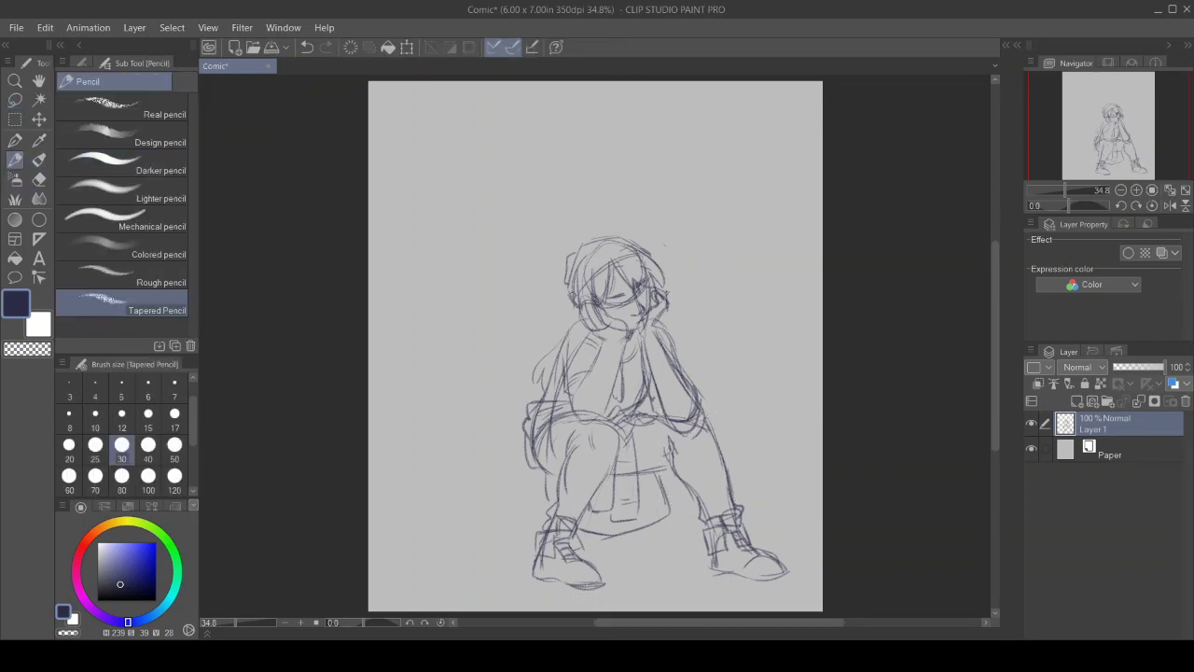
drag(577, 293, 529, 392)
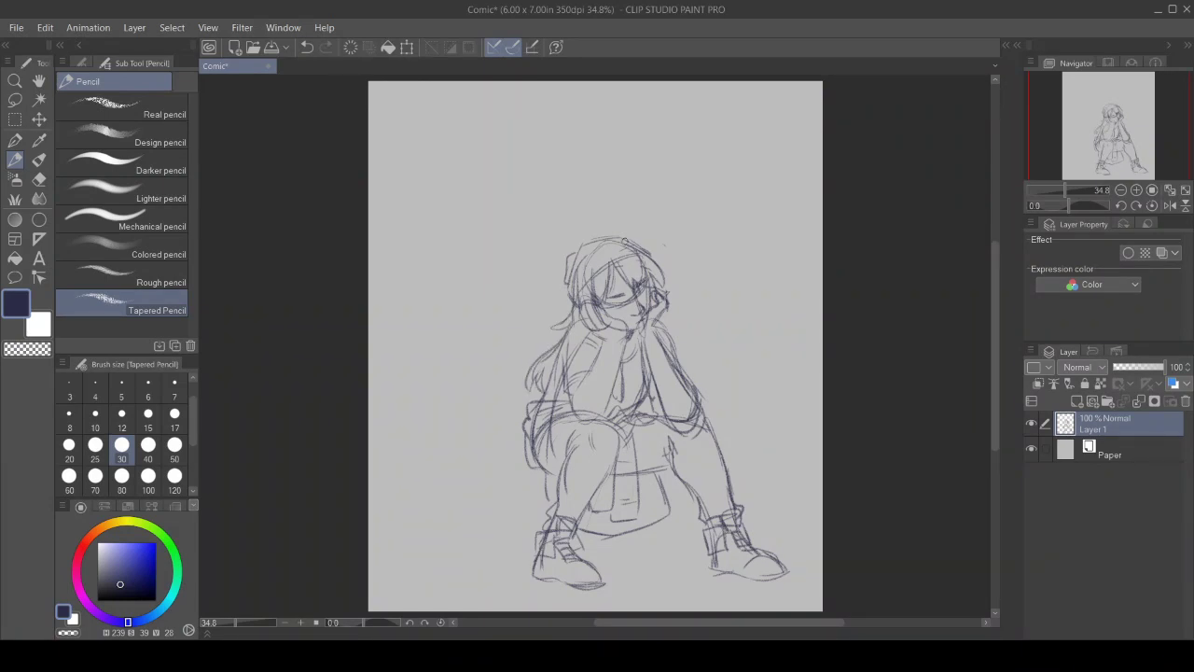
mouse_move(618, 262)
mouse_down()
mouse_move(655, 248)
mouse_move(659, 283)
mouse_move(605, 299)
mouse_move(629, 302)
mouse_up()
Step: Sketch two long slanting step edges across the canvas, one behind the calves and one under the boots
drag(691, 480, 389, 529)
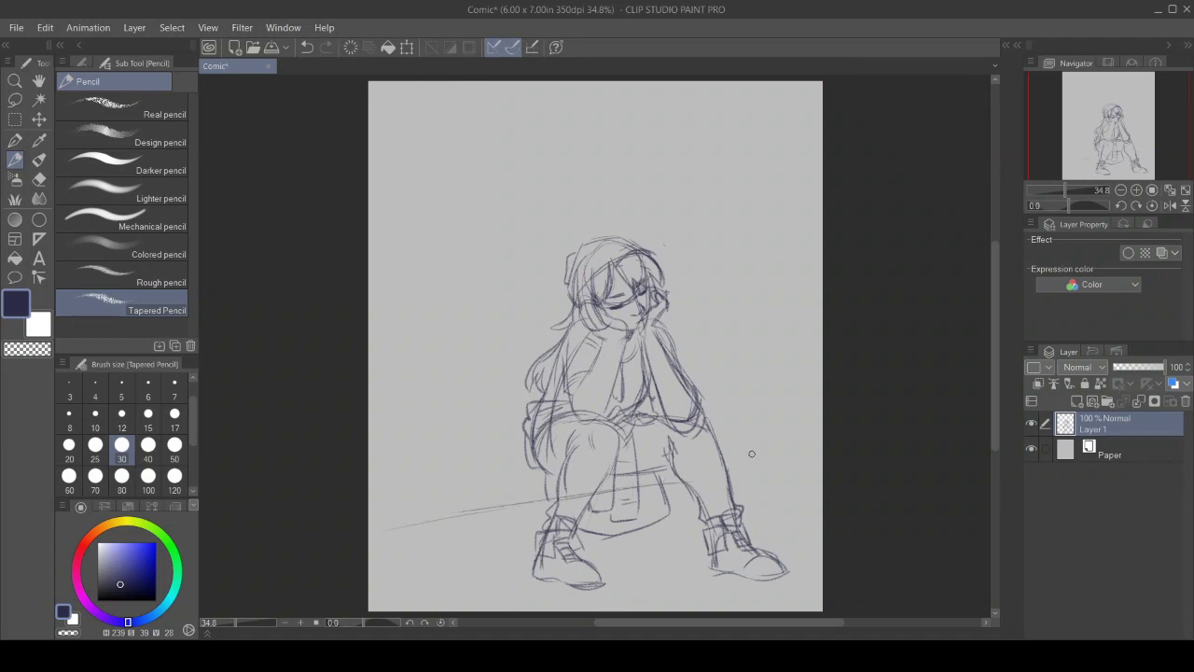
drag(618, 494, 782, 458)
drag(695, 473, 815, 448)
drag(785, 538, 496, 590)
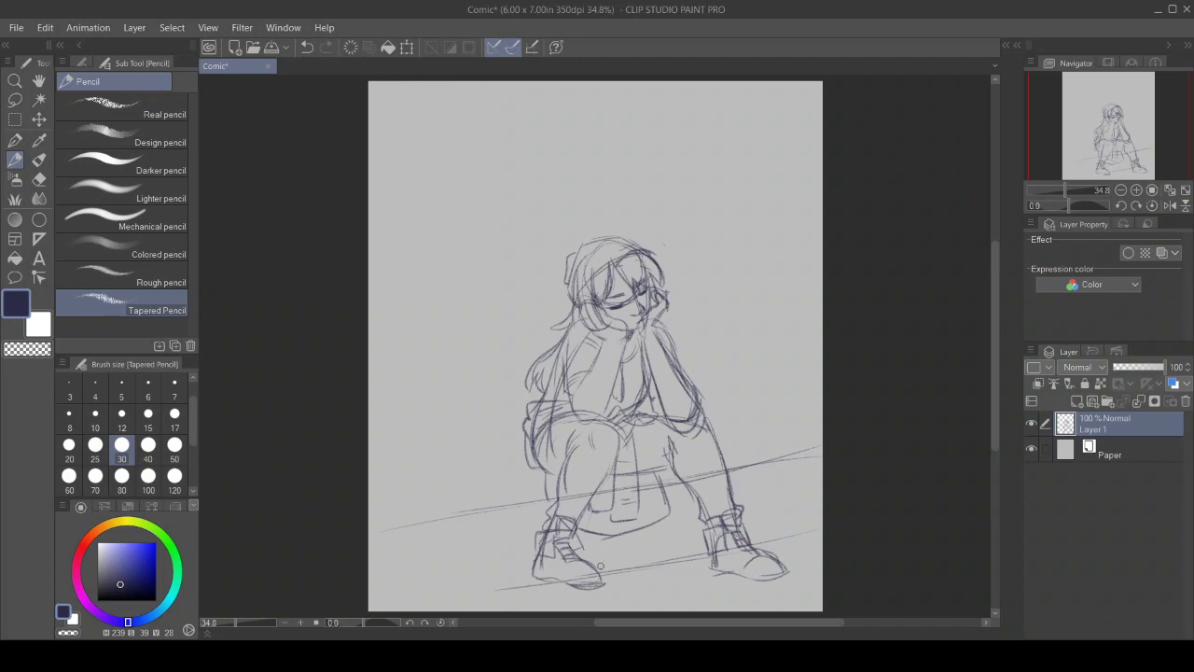
drag(564, 575, 378, 608)
Step: Lasso the left-hand leg and boot, shift them slightly right and down, and clear the selection
key(m)
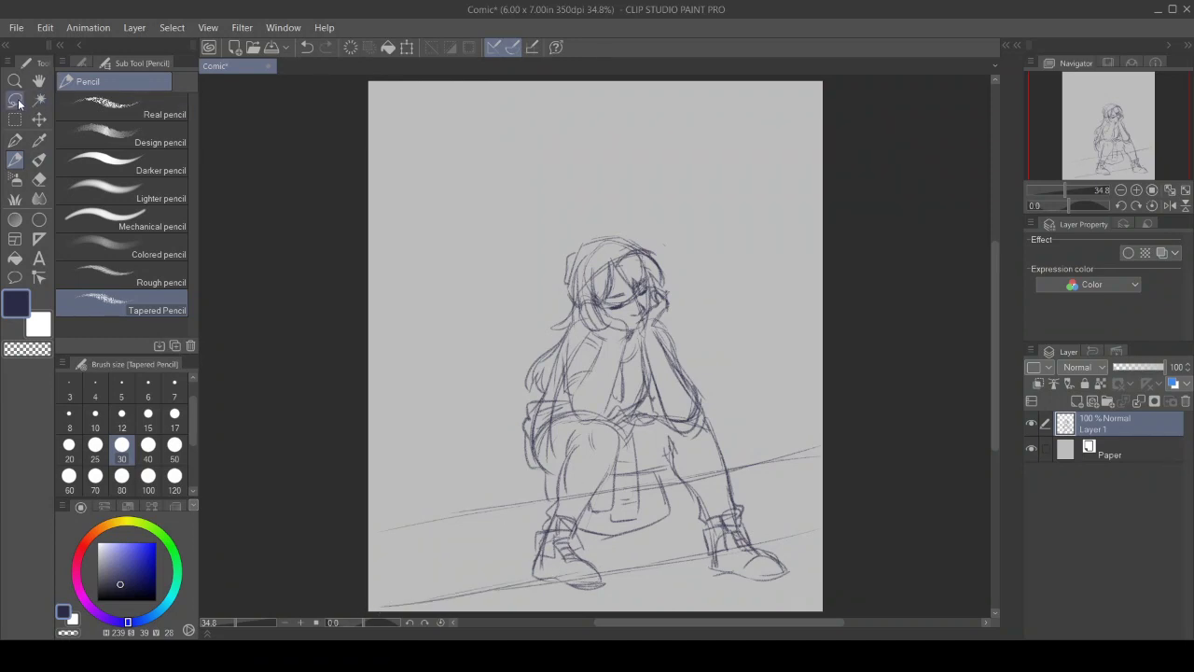
mouse_move(624, 443)
mouse_down()
mouse_move(614, 420)
mouse_move(571, 433)
mouse_move(557, 494)
mouse_move(517, 549)
mouse_move(543, 580)
mouse_move(586, 599)
mouse_move(607, 568)
mouse_move(584, 519)
mouse_move(625, 442)
mouse_up()
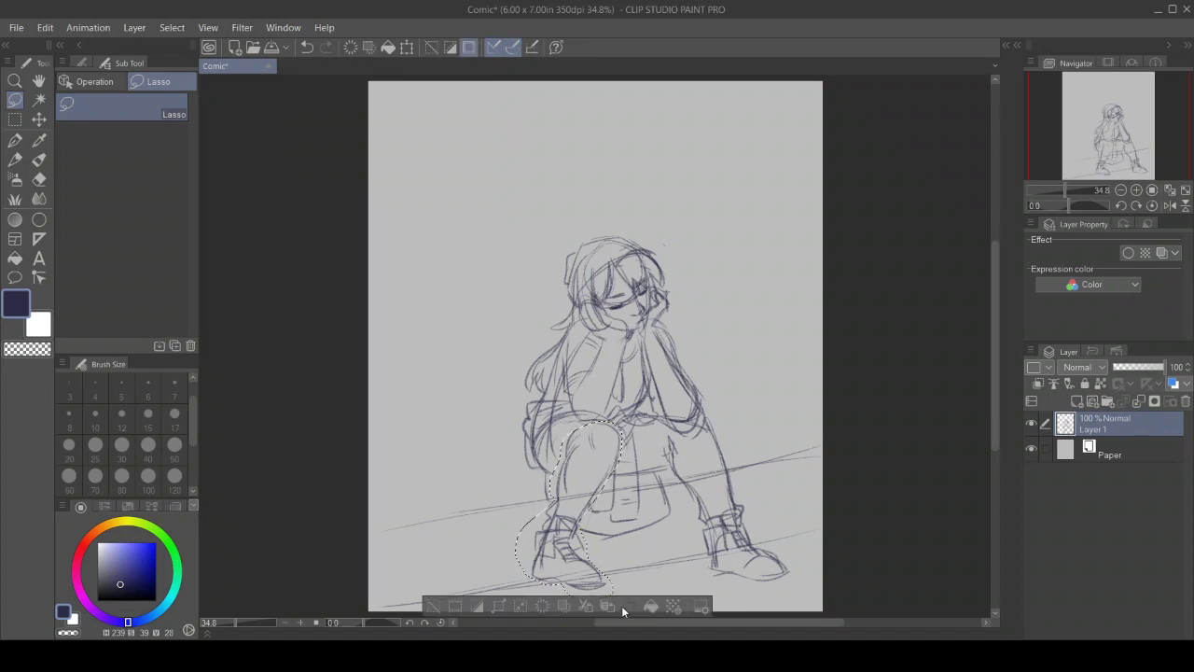
click(622, 606)
drag(551, 572, 544, 555)
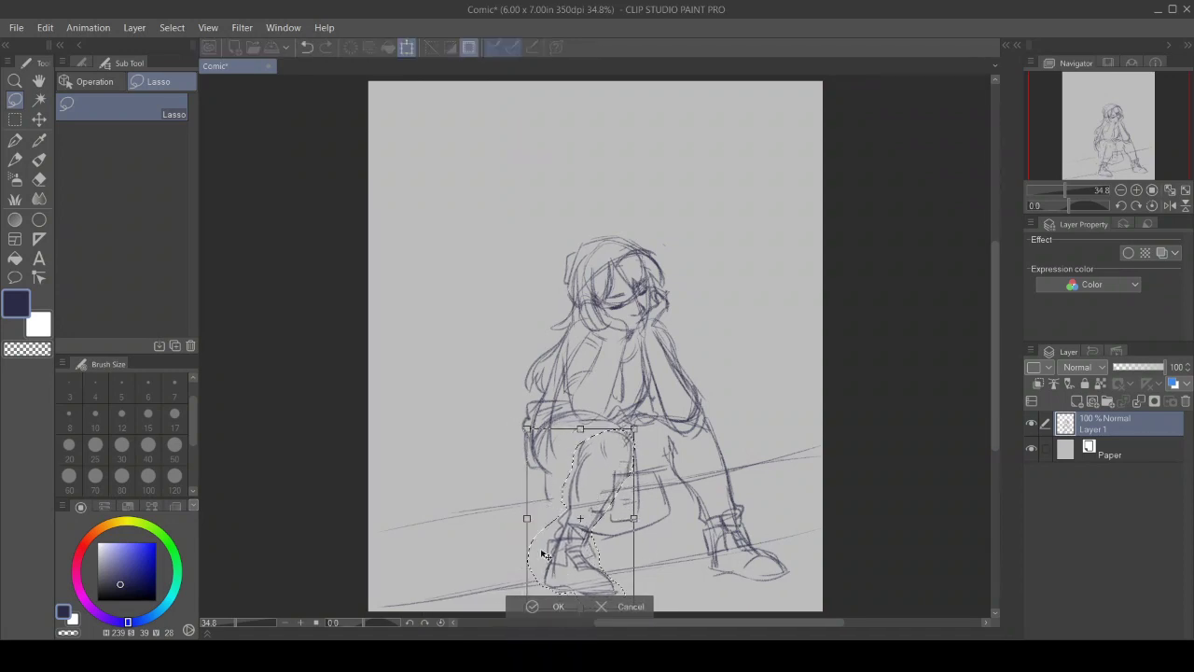
click(534, 606)
click(442, 608)
Step: Draw the slanting back edge of the seat on both sides of the figure's hips with the pencil
key(p)
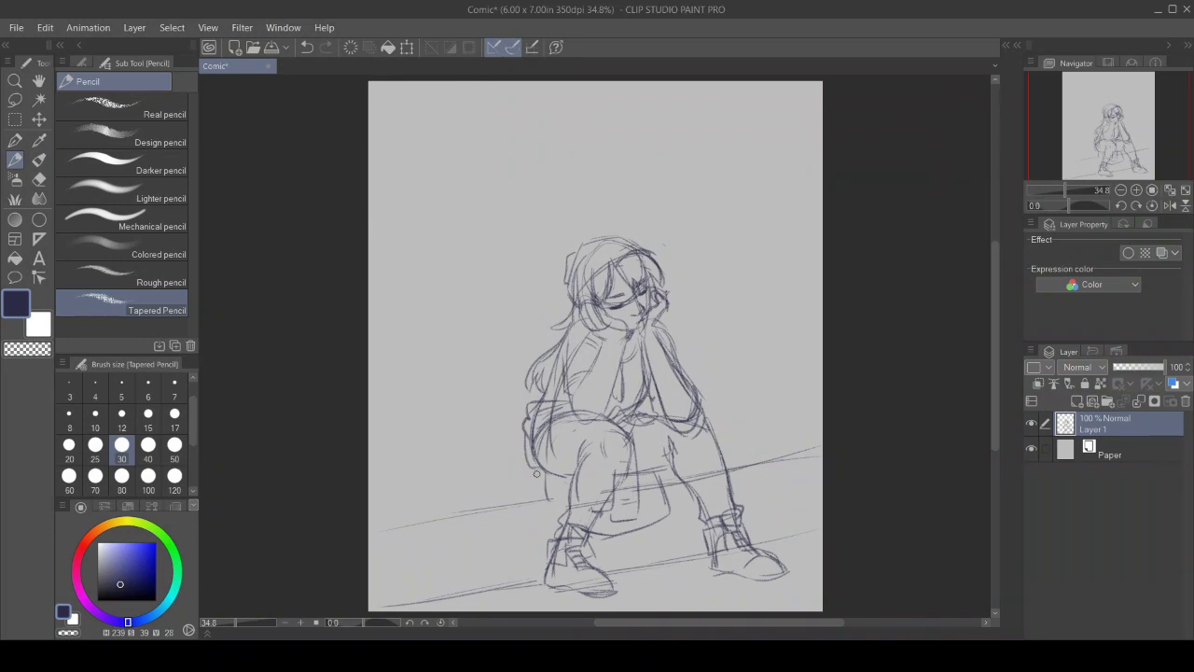
drag(518, 445, 397, 477)
mouse_move(485, 457)
mouse_down()
mouse_move(370, 475)
mouse_move(527, 447)
mouse_move(374, 475)
mouse_up()
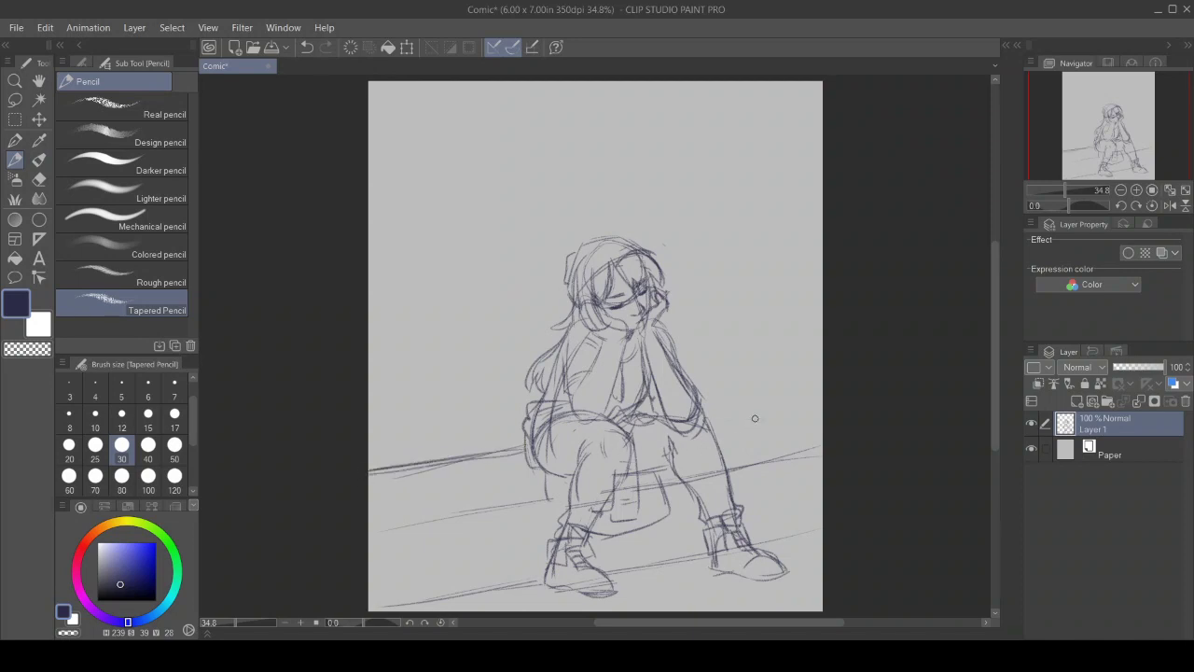
drag(752, 402, 802, 392)
mouse_move(715, 405)
mouse_down()
mouse_move(818, 383)
mouse_move(705, 411)
mouse_up()
Step: Strengthen the hanging hem and chest lines, and draw a small rectangular device with a curly cord beside the hip
drag(524, 450, 557, 525)
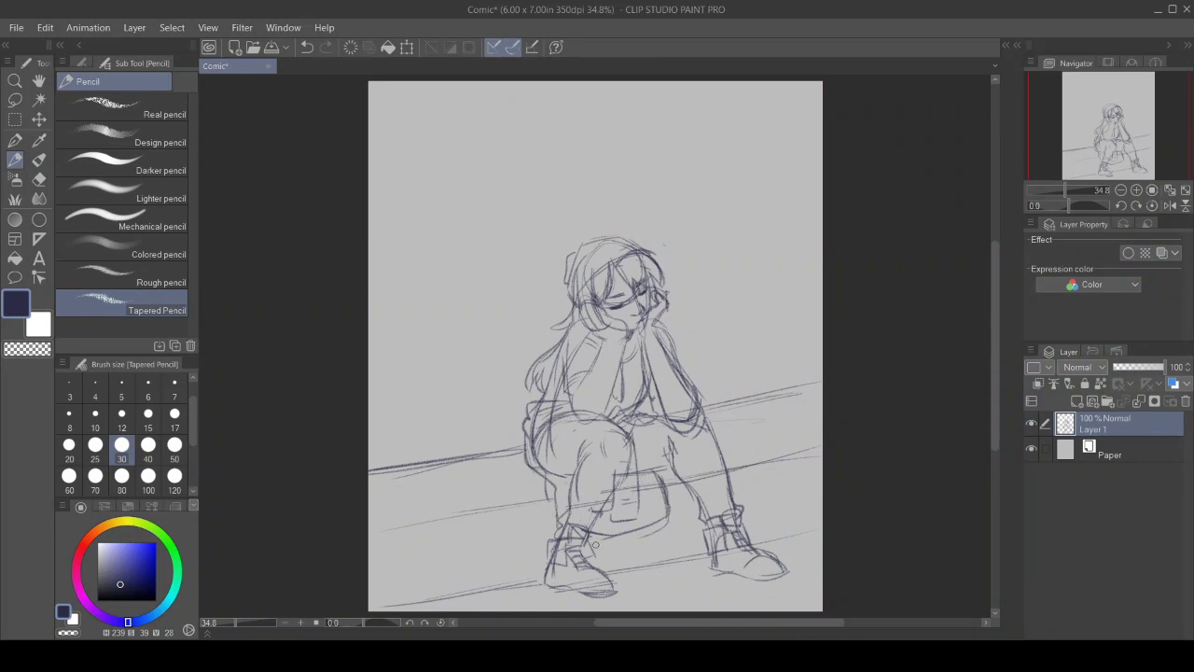
drag(646, 532, 601, 538)
drag(640, 365, 621, 432)
mouse_move(555, 404)
mouse_down()
mouse_move(516, 465)
mouse_move(507, 460)
mouse_move(516, 473)
mouse_move(497, 479)
mouse_move(508, 487)
mouse_move(483, 461)
mouse_move(484, 477)
mouse_move(451, 488)
mouse_move(506, 488)
mouse_move(466, 502)
mouse_move(452, 486)
mouse_move(492, 473)
mouse_move(446, 484)
mouse_move(466, 504)
mouse_move(495, 480)
mouse_up()
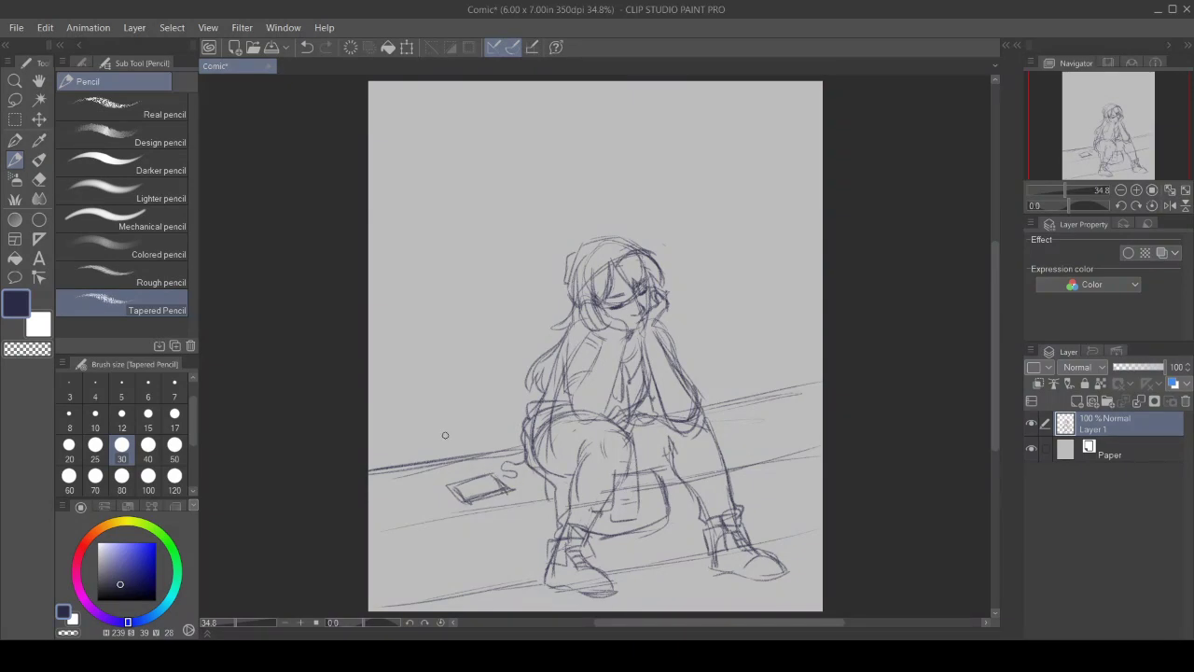
Step: Touch up the inner knee and darken the right-hand ends of the slanting seat and step edges
drag(663, 454, 669, 446)
drag(818, 384, 728, 403)
drag(817, 452, 736, 469)
drag(830, 531, 767, 543)
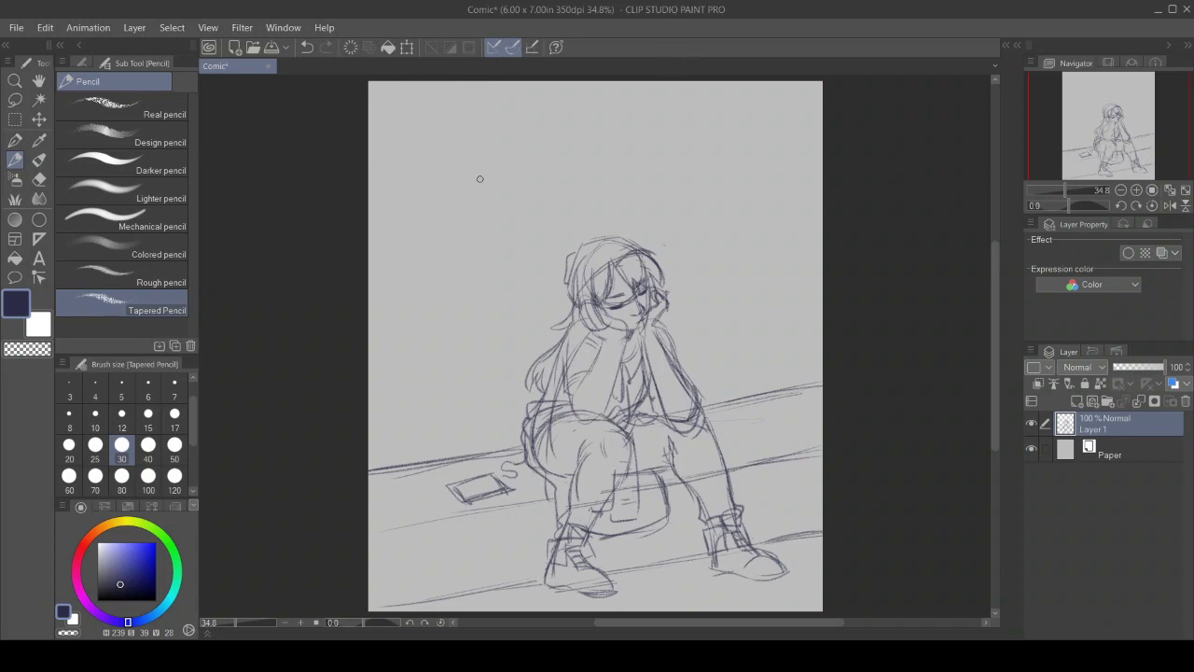
Step: Sketch a tall narrow trunk with a flared base and a ground line in the background at the canvas's left edge
drag(425, 110, 445, 351)
mouse_move(435, 187)
mouse_down()
mouse_move(447, 364)
mouse_move(375, 382)
mouse_up()
drag(452, 379, 369, 392)
mouse_move(456, 382)
mouse_down()
mouse_move(371, 396)
mouse_move(456, 382)
mouse_up()
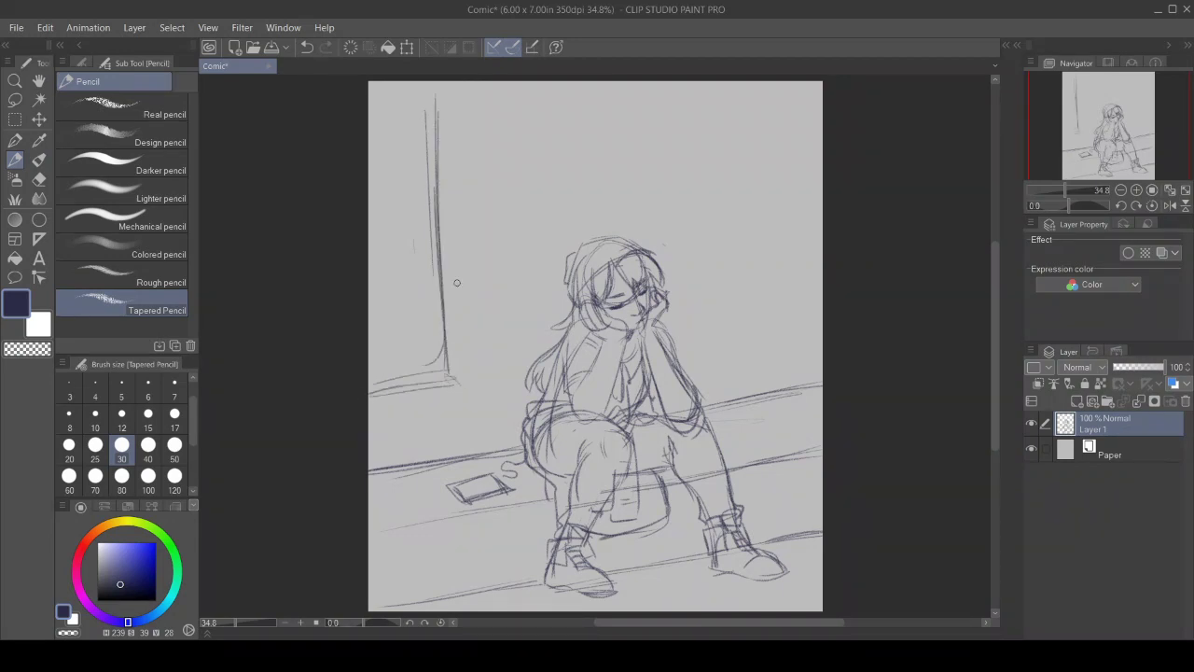
drag(422, 86, 422, 370)
drag(428, 248, 433, 363)
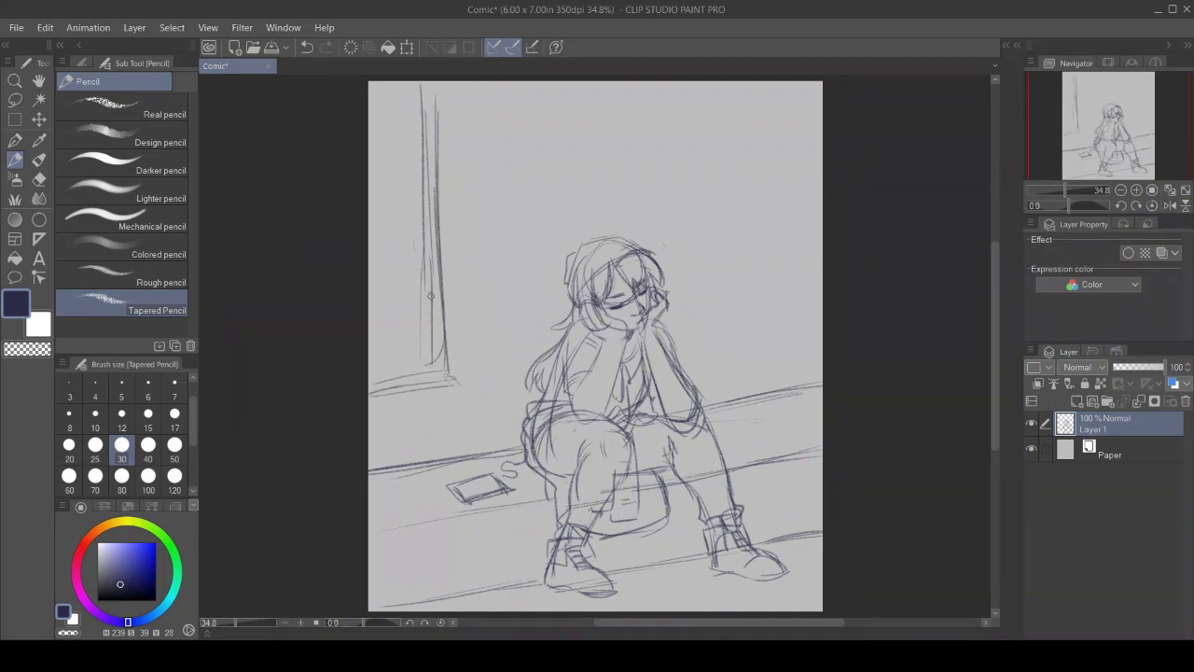
drag(431, 317, 435, 362)
Step: Darken the right-hand seat edge and draw rounded bush outlines in the background on both sides of the figure
mouse_move(739, 401)
mouse_down()
mouse_move(819, 388)
mouse_move(707, 406)
mouse_up()
mouse_move(788, 396)
mouse_down()
mouse_move(714, 406)
mouse_move(821, 383)
mouse_up()
mouse_move(823, 262)
mouse_down()
mouse_move(793, 254)
mouse_move(731, 318)
mouse_move(736, 300)
mouse_move(700, 319)
mouse_move(695, 309)
mouse_move(673, 340)
mouse_up()
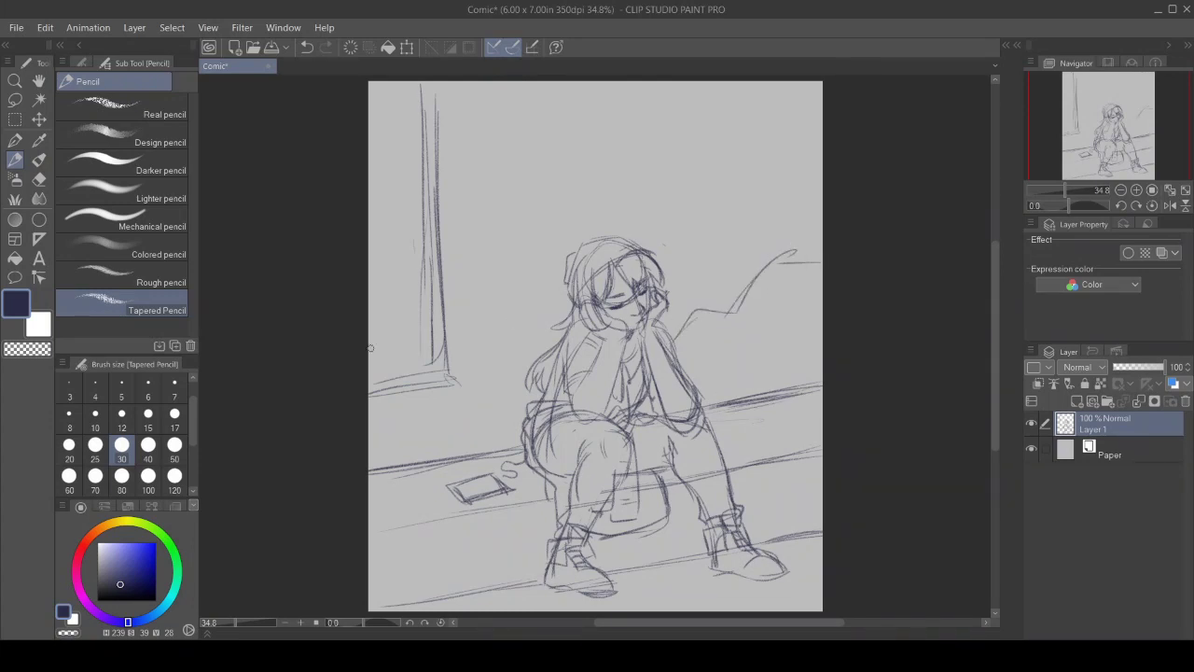
mouse_move(370, 318)
mouse_down()
mouse_move(405, 317)
mouse_move(448, 396)
mouse_move(460, 364)
mouse_move(524, 386)
mouse_move(532, 416)
mouse_up()
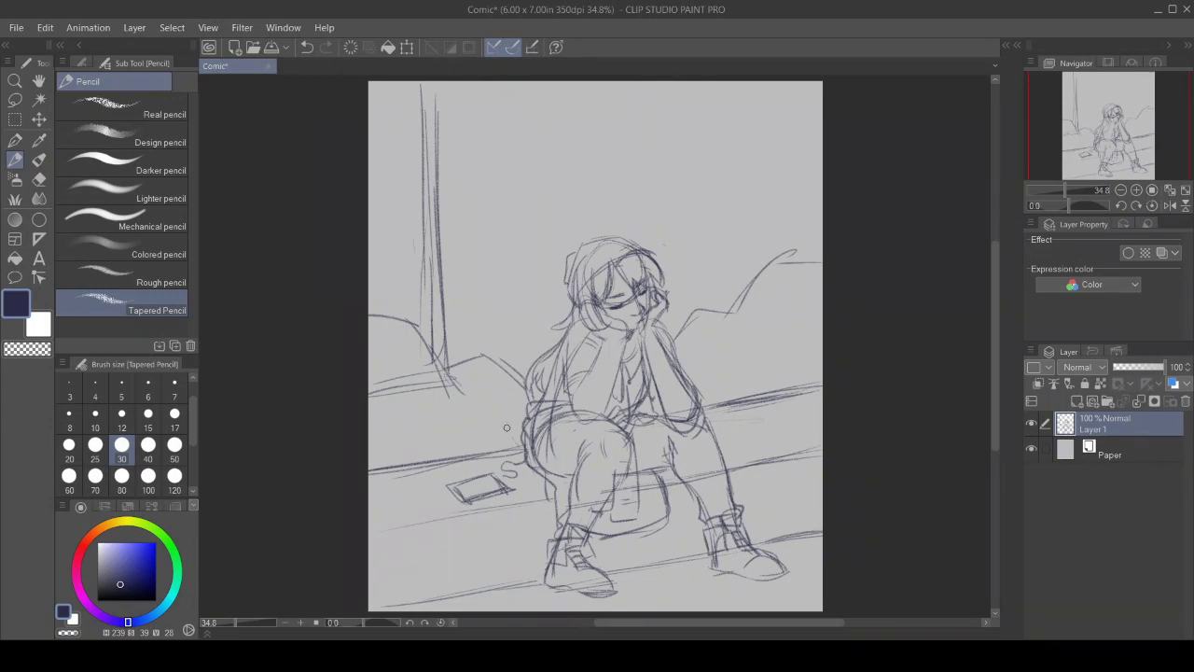
Step: Sketch a large tree trunk rising behind the figure's back to the top of the canvas
drag(507, 429, 493, 234)
drag(504, 373, 495, 215)
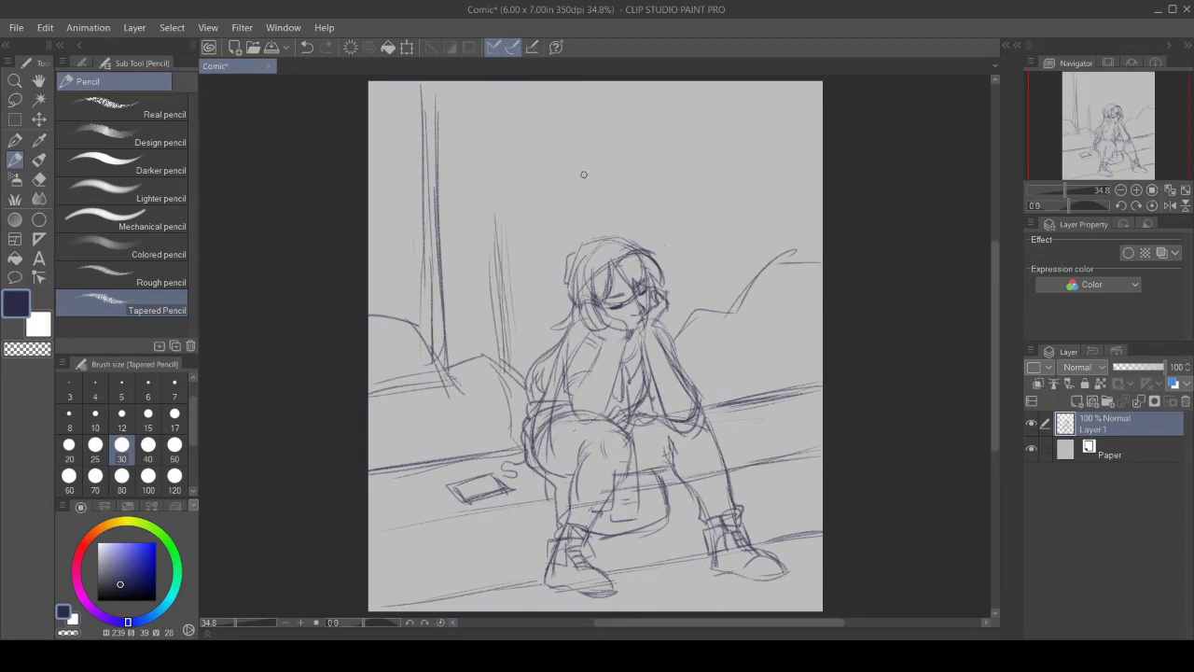
drag(539, 253, 529, 155)
drag(546, 321, 524, 119)
drag(549, 352, 526, 86)
drag(533, 159, 523, 82)
drag(504, 273, 466, 89)
mouse_move(487, 140)
mouse_down()
mouse_move(535, 97)
mouse_move(531, 147)
mouse_up()
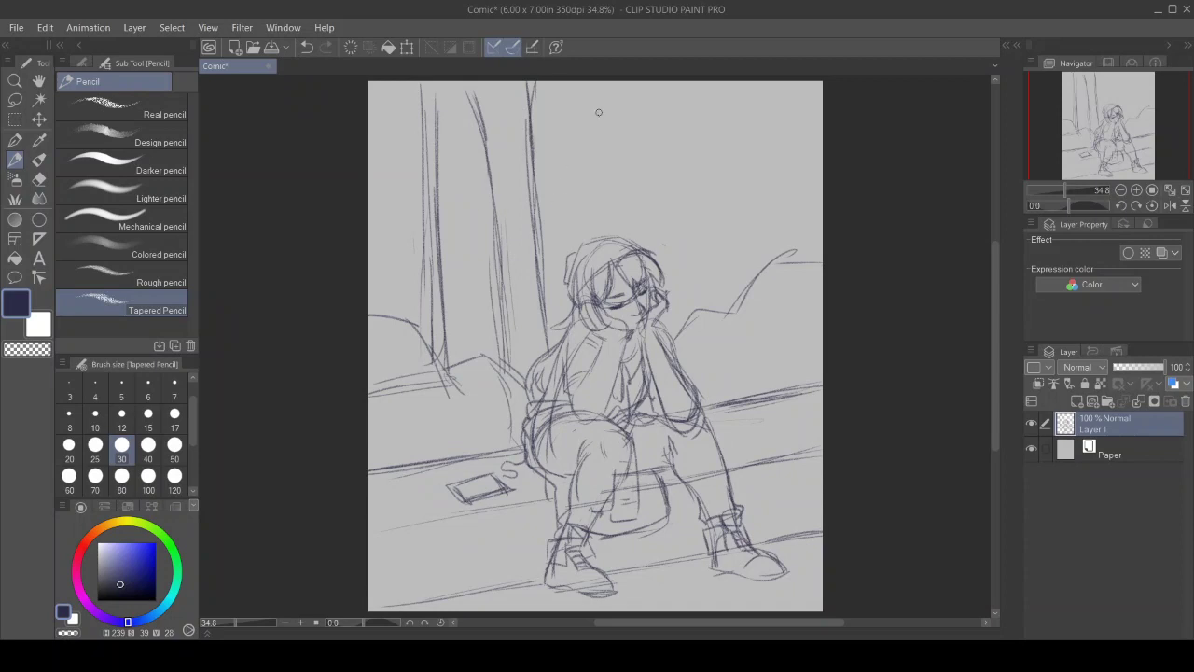
Step: Draw another trunk edge curving down from the canvas top to behind the figure's head
drag(549, 79, 563, 154)
drag(551, 105, 596, 248)
mouse_move(576, 188)
mouse_down()
mouse_move(599, 252)
mouse_move(562, 291)
mouse_move(569, 191)
mouse_move(582, 246)
mouse_up()
drag(555, 81, 564, 171)
drag(566, 80, 572, 183)
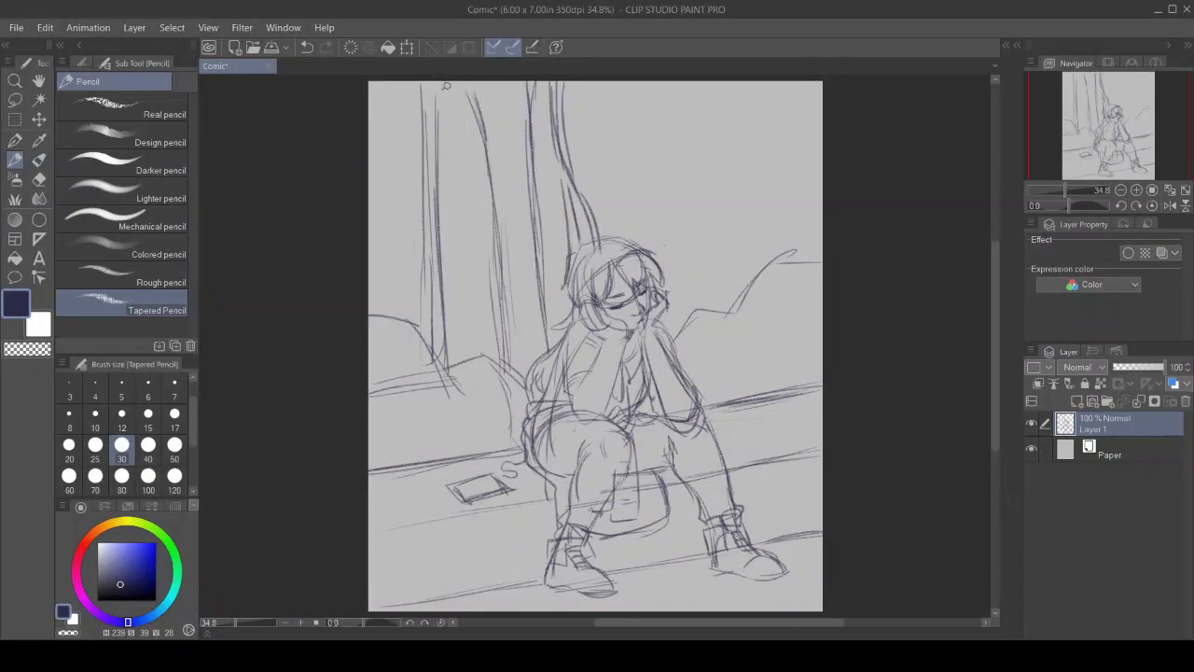
Step: Add long drooping strands hanging between the narrow trunk and the large trunk
drag(442, 82, 457, 216)
drag(456, 150, 463, 289)
mouse_move(464, 200)
mouse_down()
mouse_move(469, 300)
mouse_move(458, 310)
mouse_move(445, 289)
mouse_move(483, 283)
mouse_up()
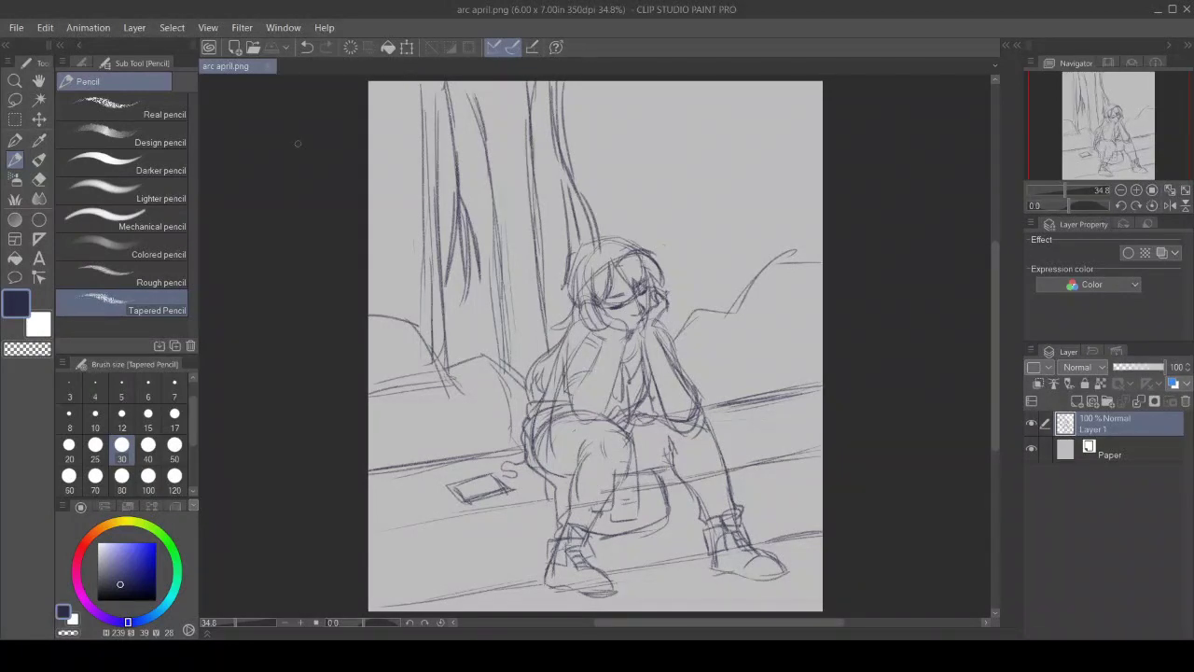
Step: Close arc april.png and open the commission sketch of the standing figure in a long coat
click(269, 69)
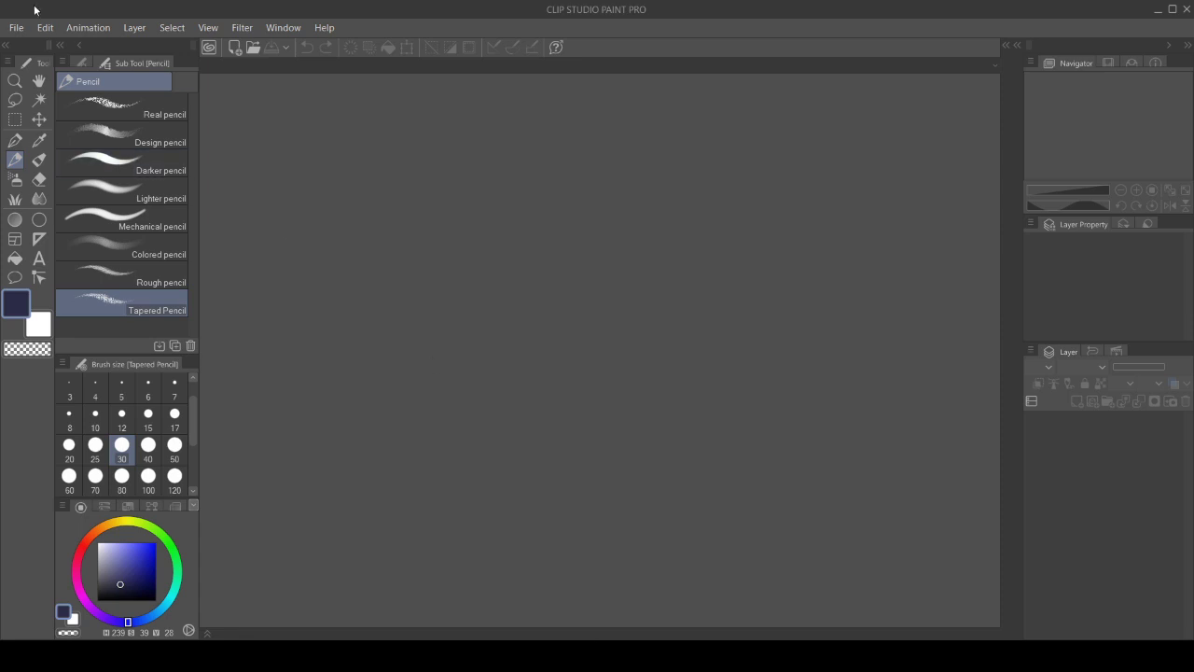
key(alt)
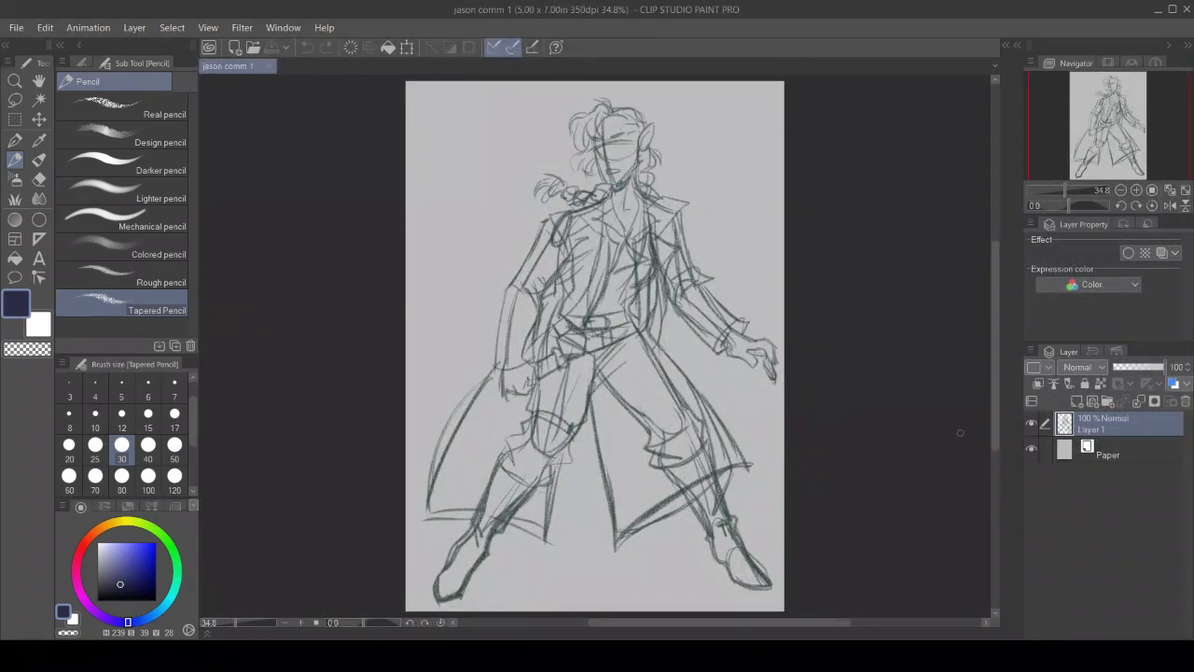
Step: Set Layer 1 to Multiply at 11% opacity and add two new layers above it
click(1119, 367)
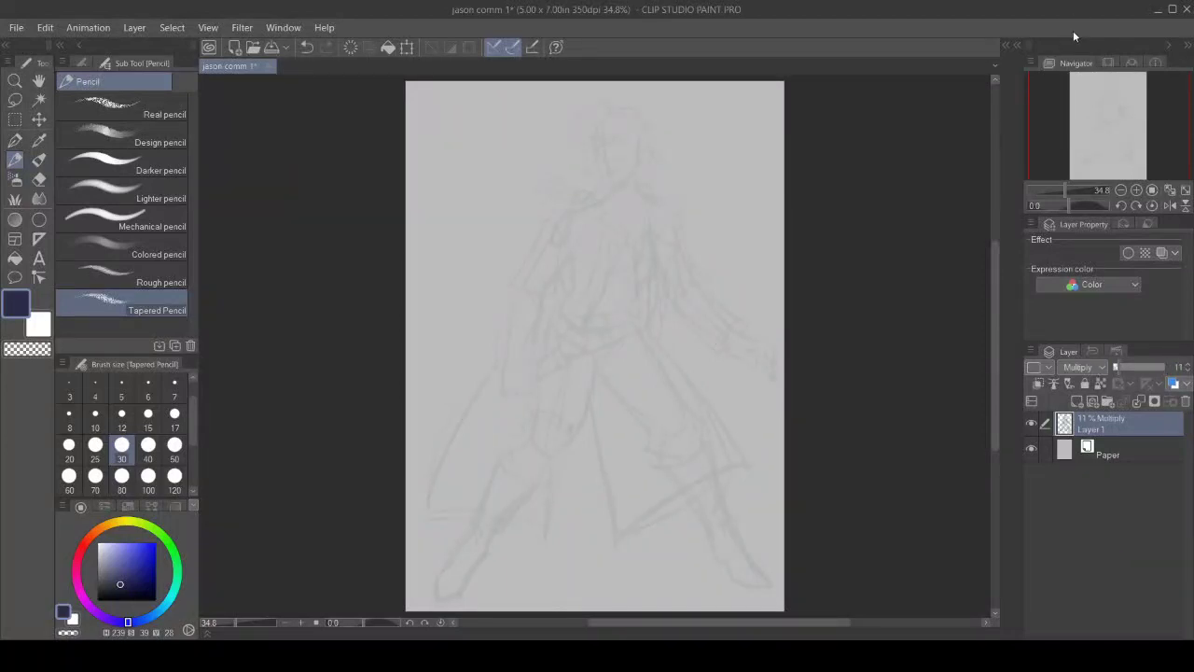
double_click(1079, 402)
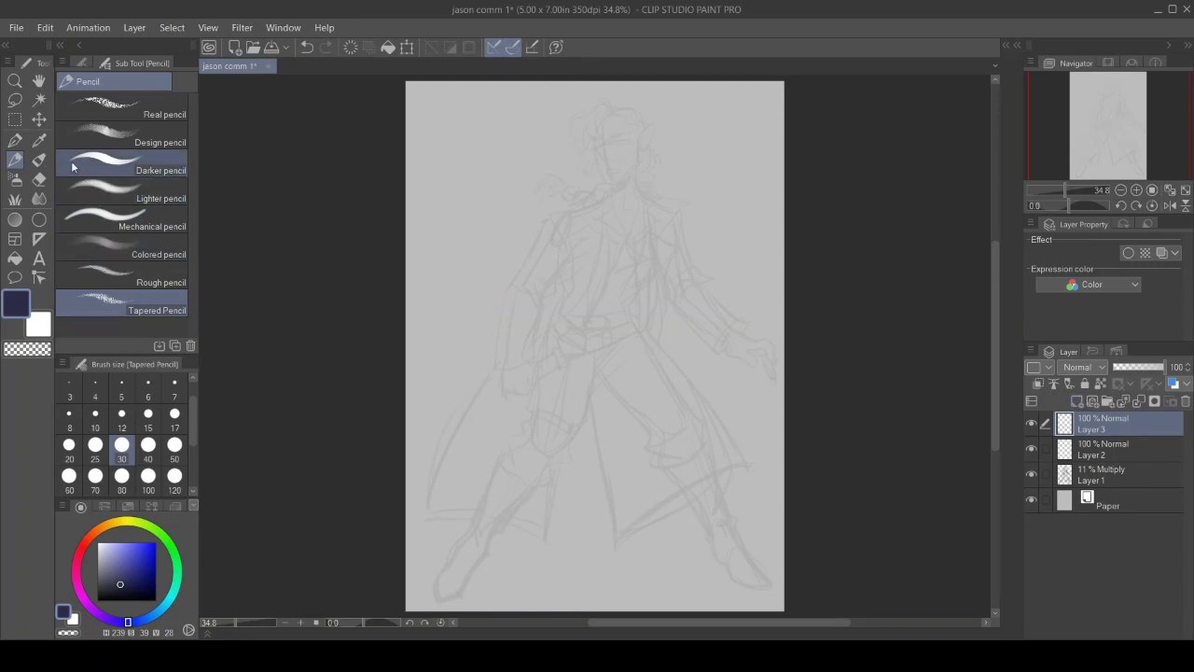
Step: Ink the swept front hair and the curling lock beside the cheek on Layer 3 with the Textured pen at size 8
click(15, 140)
click(68, 418)
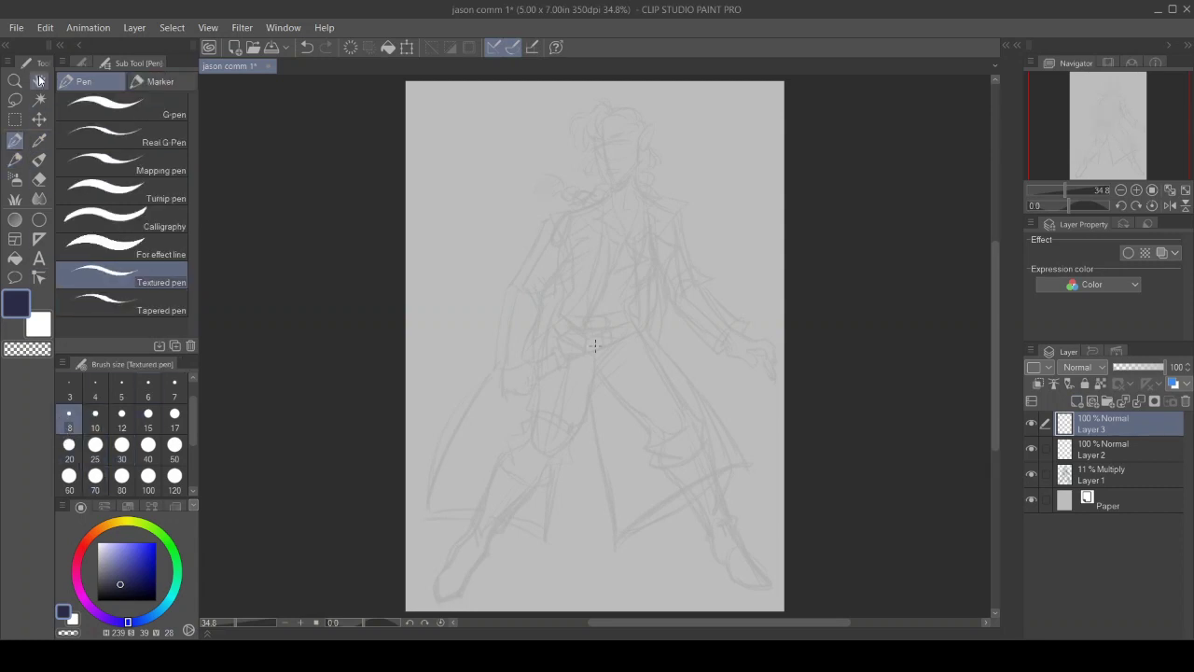
key(ctrl+space)
click(500, 293)
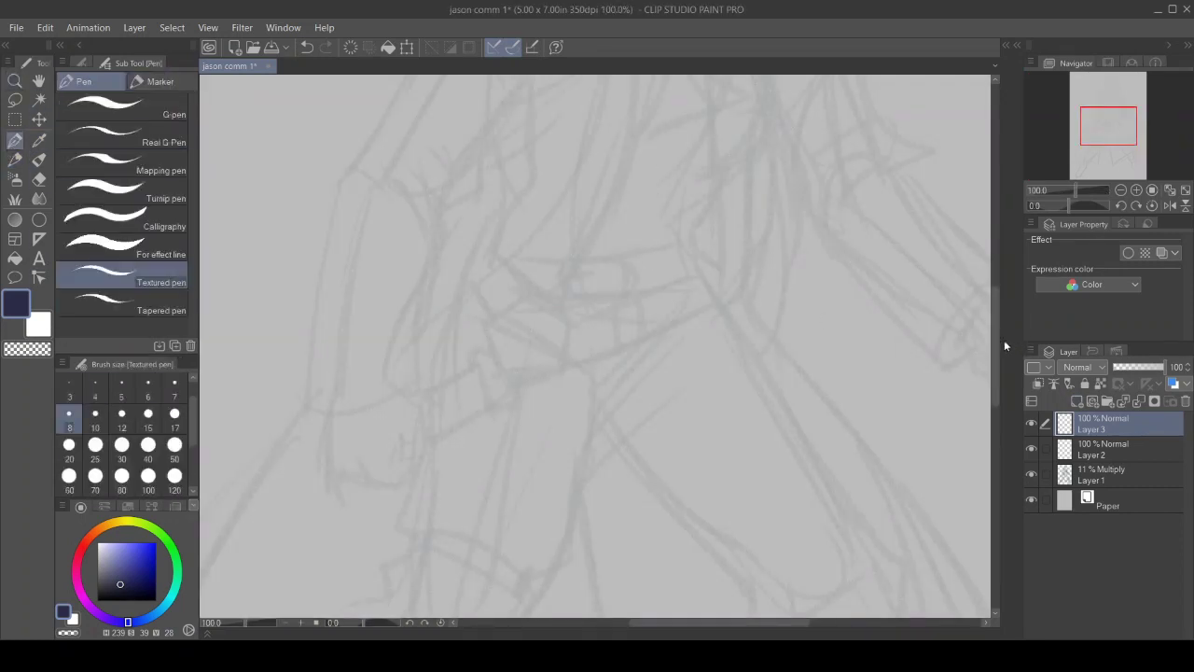
drag(997, 339, 995, 191)
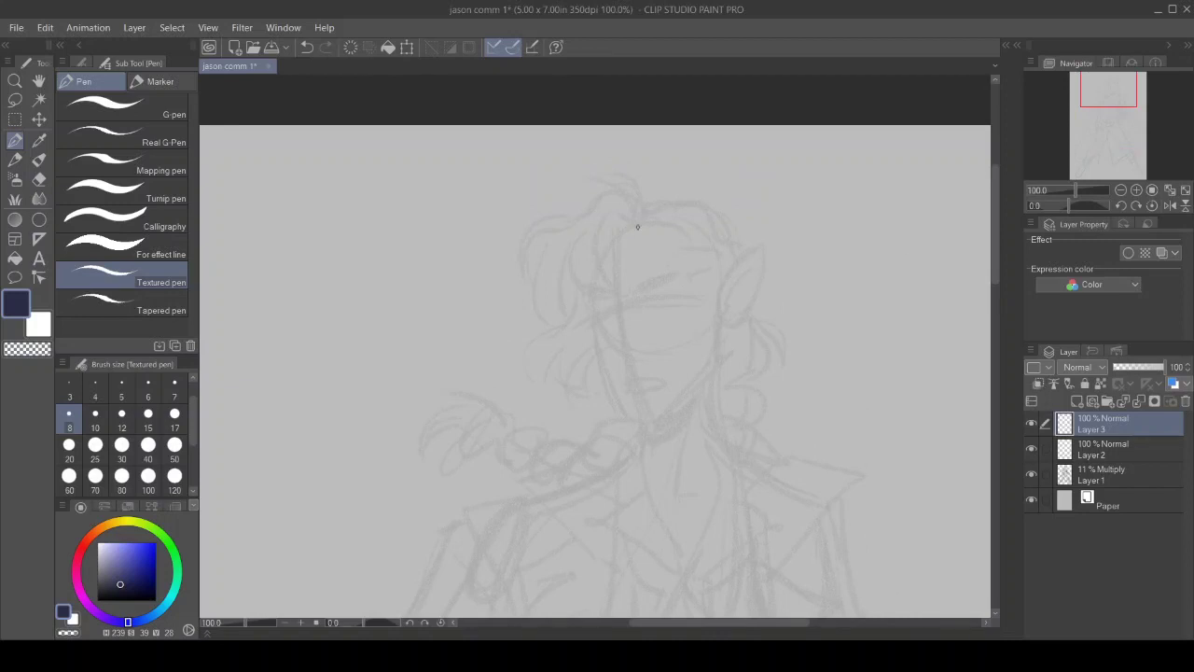
mouse_move(639, 216)
mouse_down()
mouse_move(583, 176)
mouse_move(628, 219)
mouse_up()
mouse_move(609, 193)
mouse_down()
mouse_move(576, 222)
mouse_move(552, 217)
mouse_move(514, 254)
mouse_move(534, 266)
mouse_move(526, 280)
mouse_move(562, 325)
mouse_up()
mouse_move(633, 226)
mouse_down()
mouse_move(631, 212)
mouse_move(597, 262)
mouse_move(621, 295)
mouse_up()
mouse_move(573, 238)
mouse_down()
mouse_move(568, 273)
mouse_move(624, 299)
mouse_up()
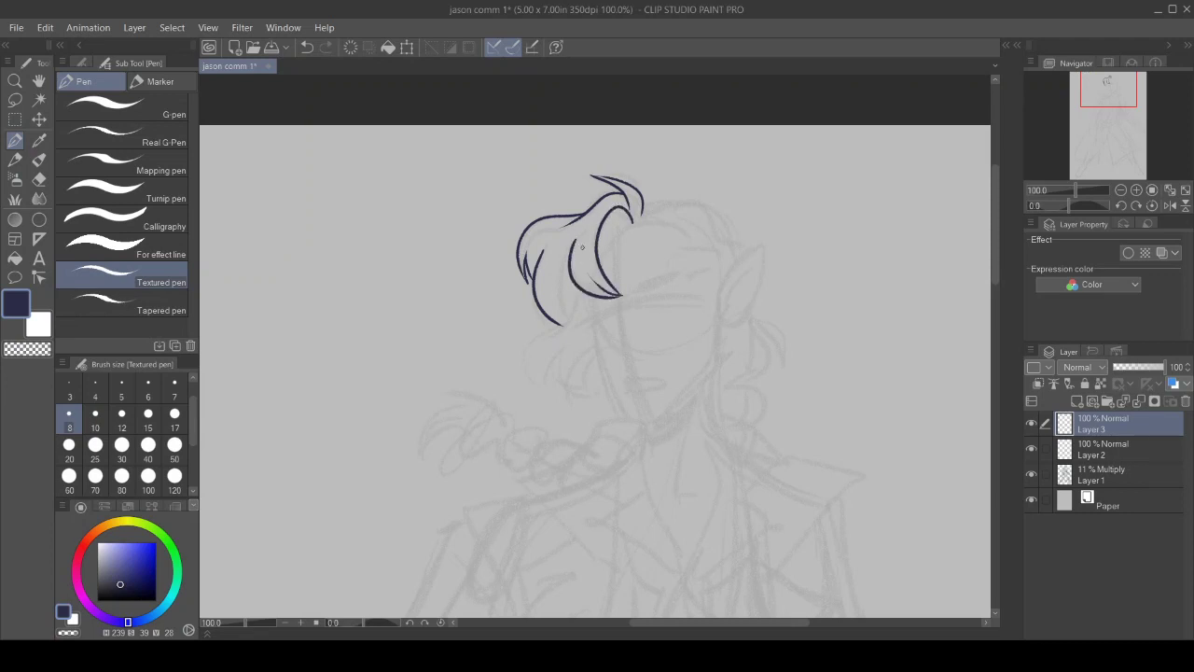
mouse_move(566, 319)
mouse_down()
mouse_move(523, 353)
mouse_move(535, 384)
mouse_move(581, 330)
mouse_up()
drag(536, 390, 528, 368)
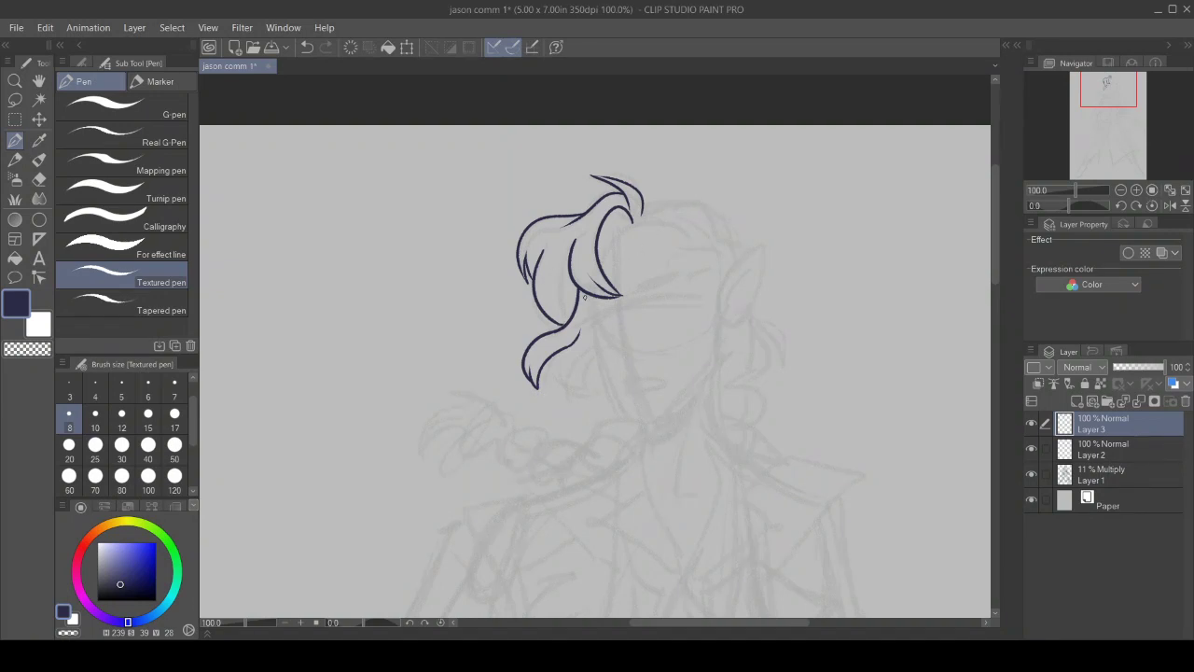
Step: Ink the jaw and cheek outline and the pointed ear, undoing the faulty ear stroke
mouse_move(585, 298)
mouse_down()
mouse_move(592, 343)
mouse_move(636, 422)
mouse_move(704, 374)
mouse_move(715, 303)
mouse_move(736, 260)
mouse_move(760, 246)
mouse_move(740, 323)
mouse_move(715, 341)
mouse_up()
mouse_move(735, 264)
mouse_down()
mouse_move(720, 326)
mouse_move(727, 294)
mouse_move(733, 310)
mouse_up()
key(ctrl+z)
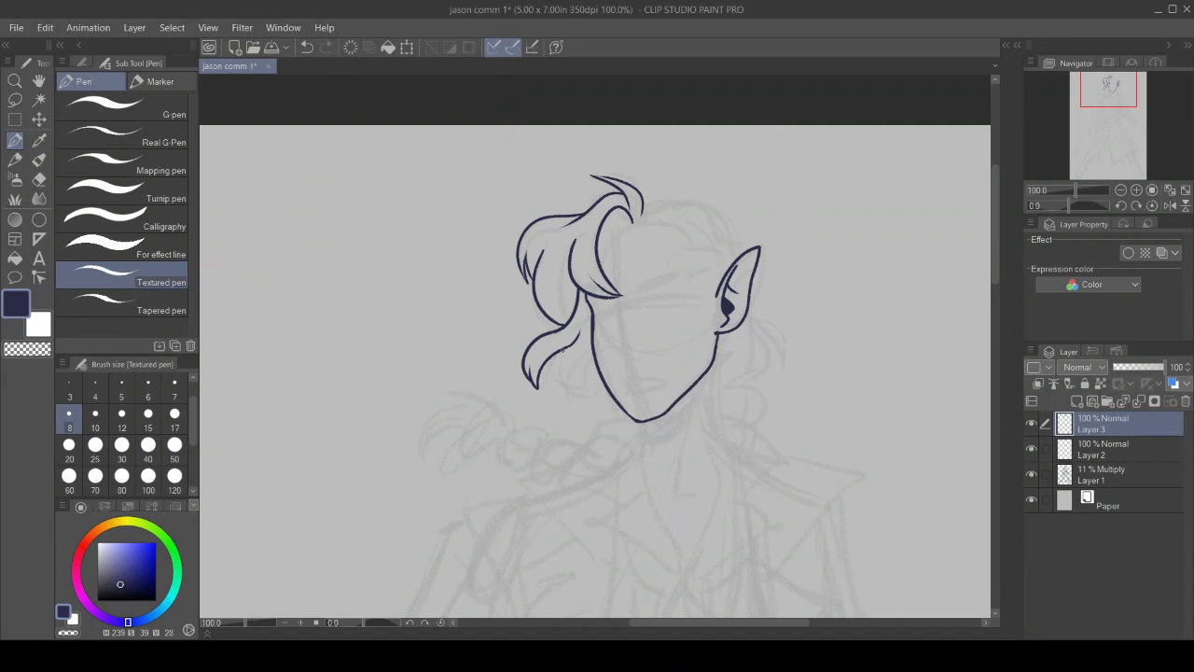
Step: Ink the loose strands beside the cheek and the jagged hairline running from the parting to the ear
mouse_move(555, 348)
mouse_down()
mouse_move(560, 390)
mouse_move(590, 383)
mouse_up()
drag(592, 342, 581, 375)
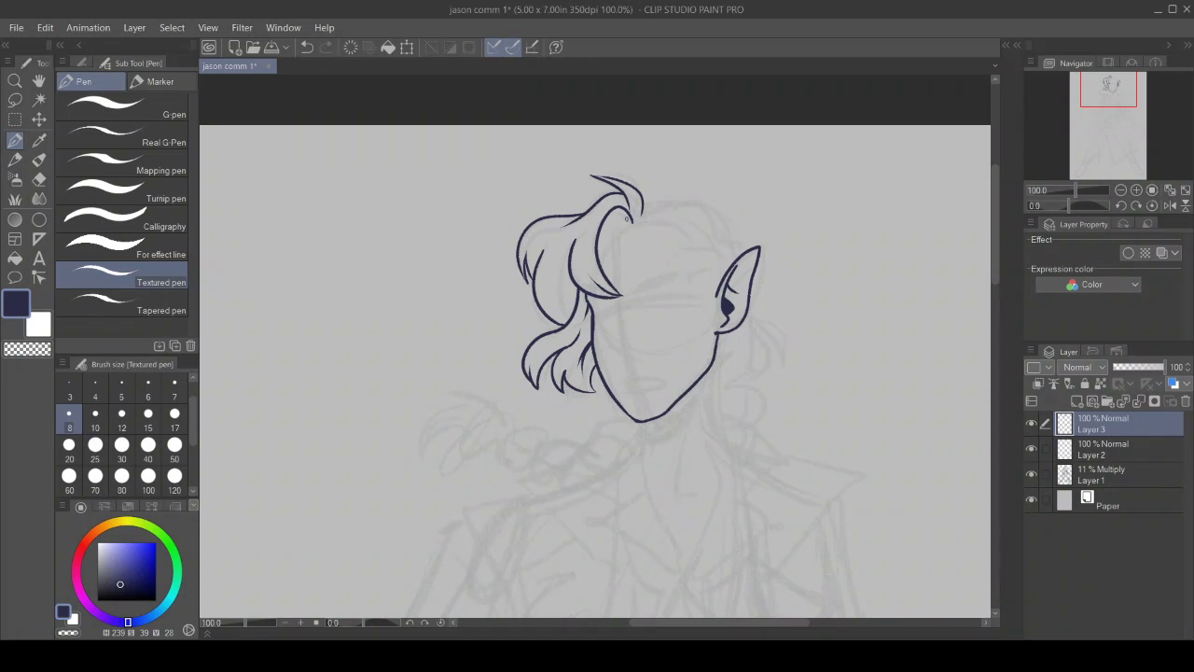
mouse_move(635, 218)
mouse_down()
mouse_move(609, 229)
mouse_move(599, 261)
mouse_up()
mouse_move(636, 223)
mouse_down()
mouse_move(713, 233)
mouse_move(680, 249)
mouse_move(717, 256)
mouse_move(701, 281)
mouse_move(711, 308)
mouse_up()
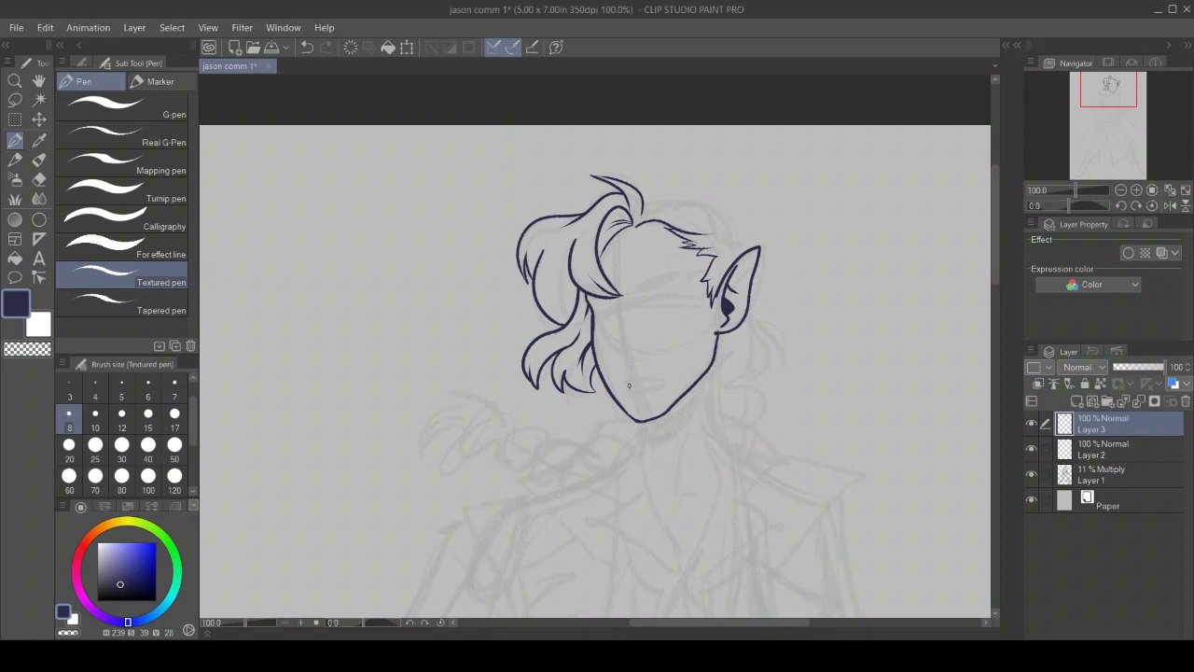
Step: Ink the mouth, nose and slanted eyebrows on the face
mouse_move(629, 384)
mouse_down()
mouse_move(666, 385)
mouse_move(628, 388)
mouse_move(654, 389)
mouse_move(643, 390)
mouse_up()
drag(611, 292, 624, 369)
mouse_move(629, 291)
mouse_down()
mouse_move(681, 270)
mouse_move(579, 303)
mouse_up()
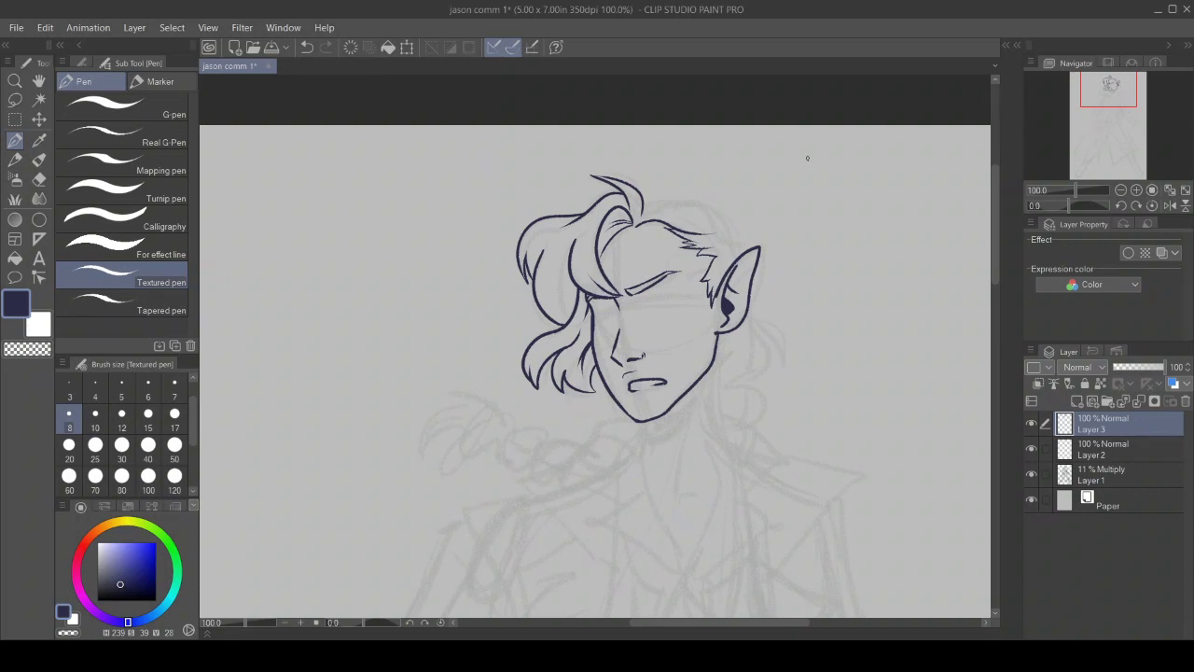
Step: Ink the short neck line under the chin and the wavy hair behind the ear
drag(643, 422, 642, 454)
mouse_move(755, 325)
mouse_down()
mouse_move(786, 352)
mouse_move(784, 369)
mouse_move(735, 386)
mouse_up()
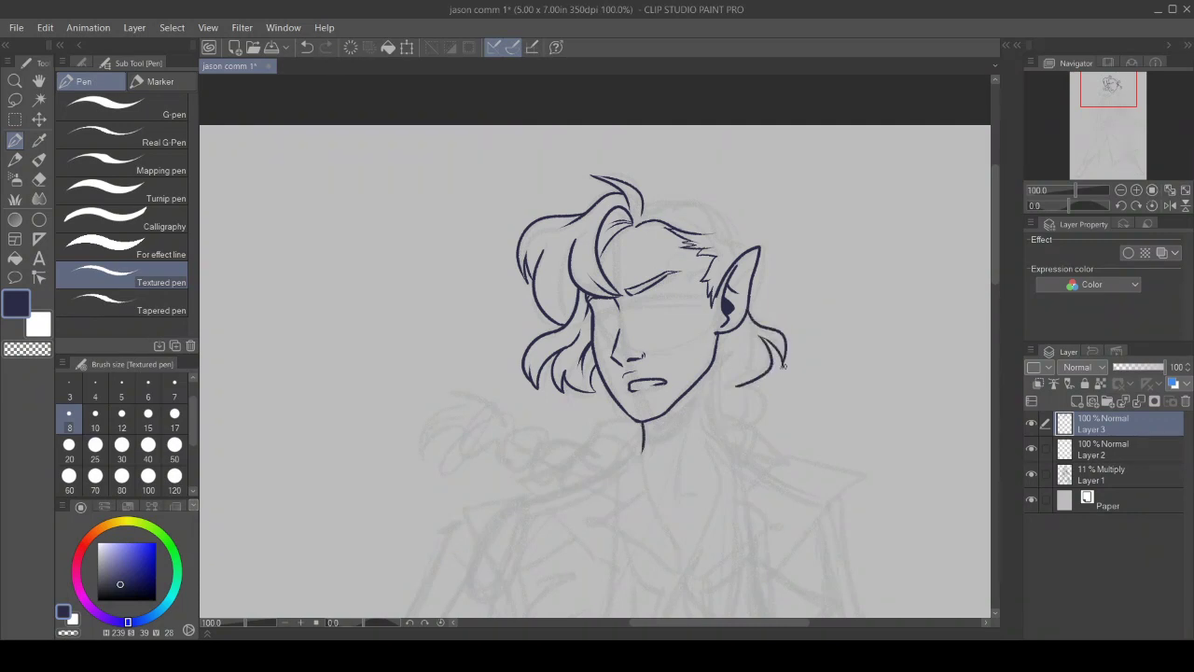
mouse_move(747, 330)
mouse_down()
mouse_move(745, 362)
mouse_move(716, 390)
mouse_move(718, 444)
mouse_up()
Step: Ink the neck line below the ear, the pointed coat collar and the lapel edges beneath it
mouse_move(710, 368)
mouse_down()
mouse_move(753, 426)
mouse_move(732, 414)
mouse_move(785, 449)
mouse_move(747, 495)
mouse_up()
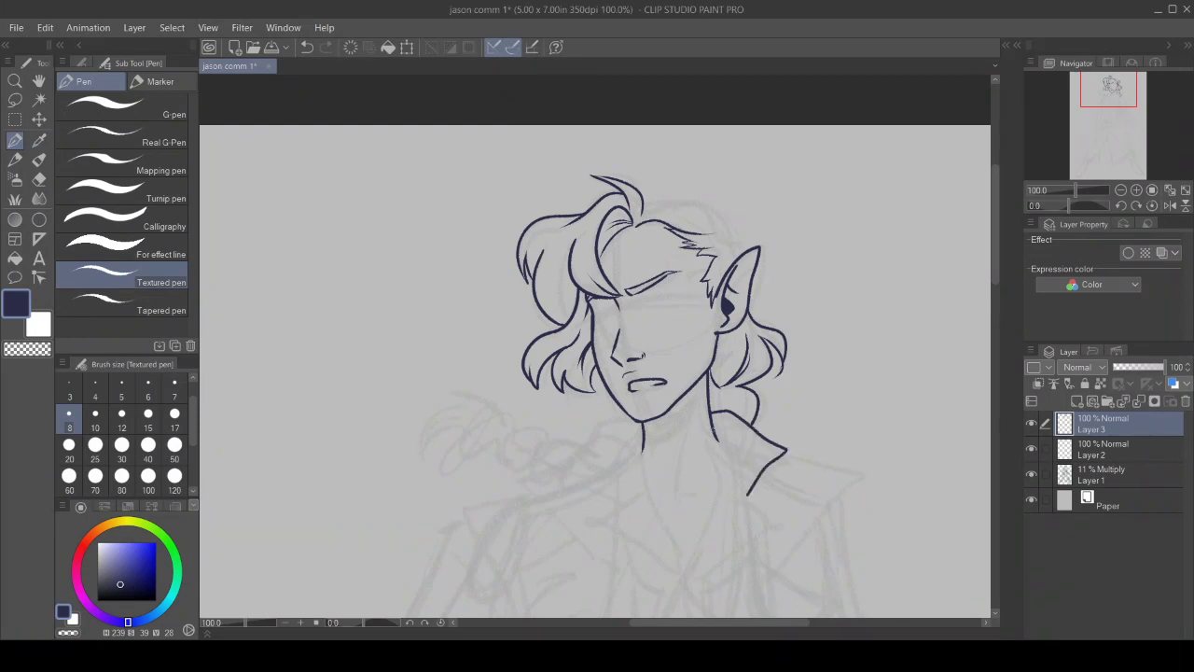
drag(713, 429, 742, 584)
drag(731, 488, 799, 530)
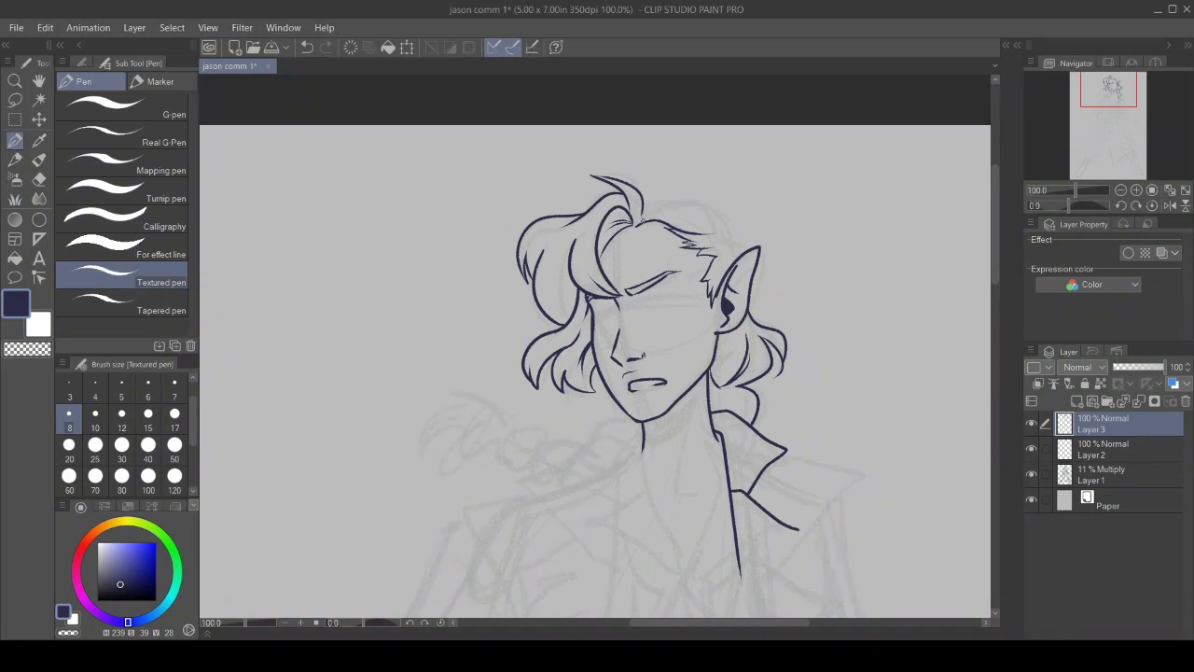
Step: Ink the crown of the head and add fine strands to the parting, the front locks and the hair behind the ear
mouse_move(637, 207)
mouse_down()
mouse_move(630, 231)
mouse_move(717, 201)
mouse_move(744, 256)
mouse_up()
drag(737, 244, 744, 256)
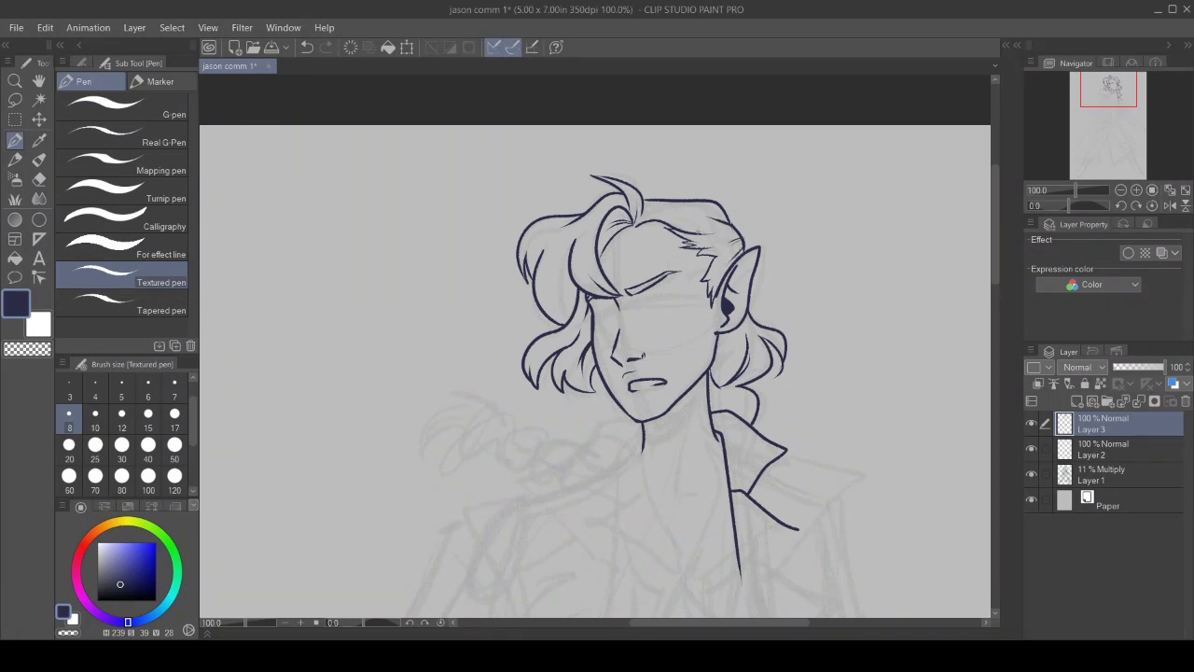
drag(635, 227, 673, 204)
mouse_move(567, 302)
mouse_down()
mouse_move(554, 326)
mouse_move(550, 307)
mouse_up()
drag(572, 299, 553, 319)
mouse_move(784, 360)
mouse_down()
mouse_move(778, 376)
mouse_move(710, 399)
mouse_move(729, 392)
mouse_up()
mouse_move(722, 398)
mouse_down()
mouse_move(736, 414)
mouse_move(713, 409)
mouse_up()
drag(721, 332, 745, 407)
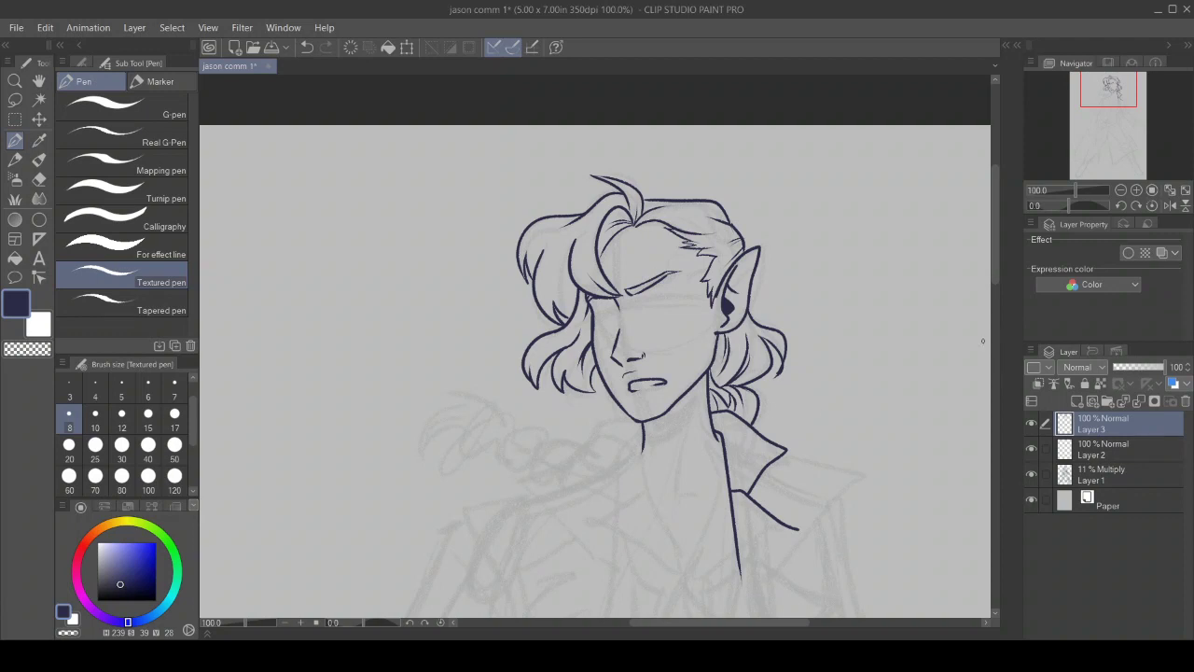
Step: Ink the coat collar and long lapel on the braid side of the chest, with a short notch line
mouse_move(993, 278)
mouse_down()
mouse_move(995, 336)
mouse_move(997, 309)
mouse_up()
mouse_move(618, 233)
mouse_down()
mouse_move(521, 309)
mouse_move(593, 377)
mouse_up()
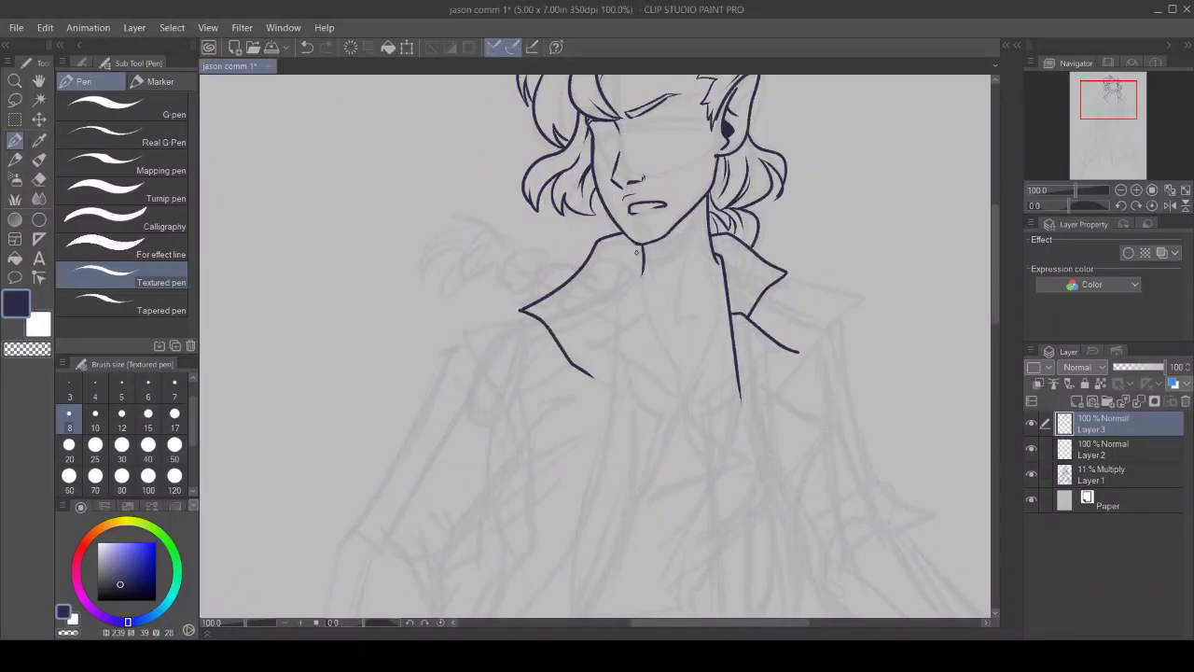
mouse_move(639, 245)
mouse_down()
mouse_move(617, 263)
mouse_move(618, 390)
mouse_move(578, 568)
mouse_up()
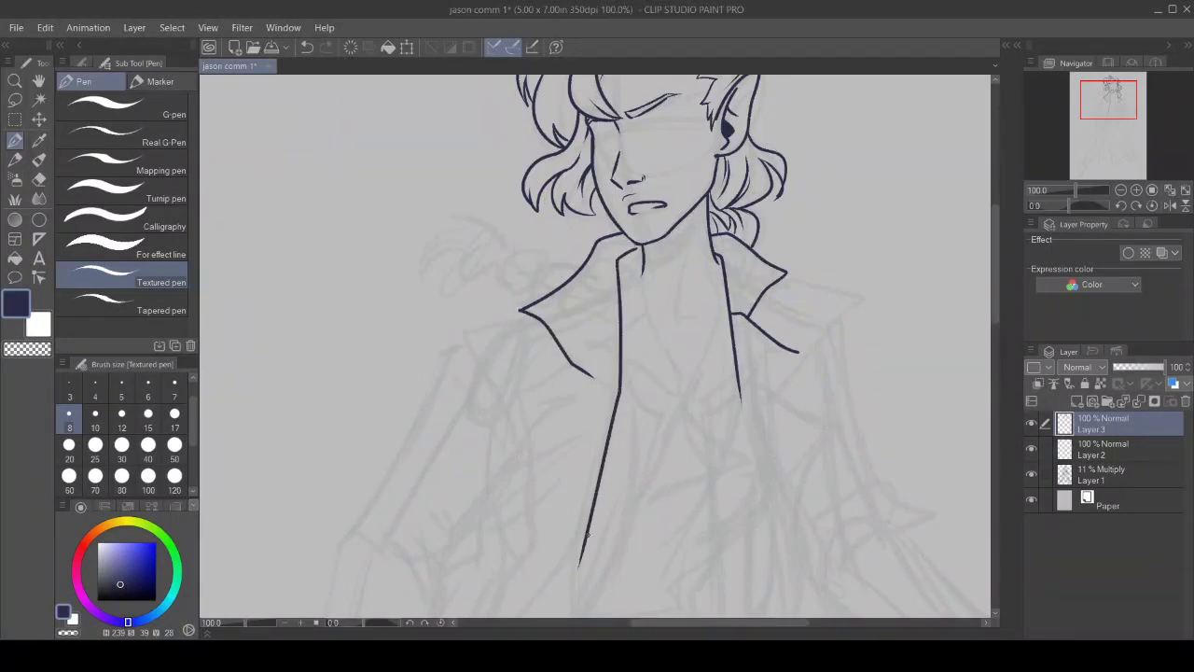
mouse_move(612, 387)
mouse_down()
mouse_move(567, 361)
mouse_move(498, 398)
mouse_move(522, 440)
mouse_move(528, 562)
mouse_up()
drag(524, 406, 552, 393)
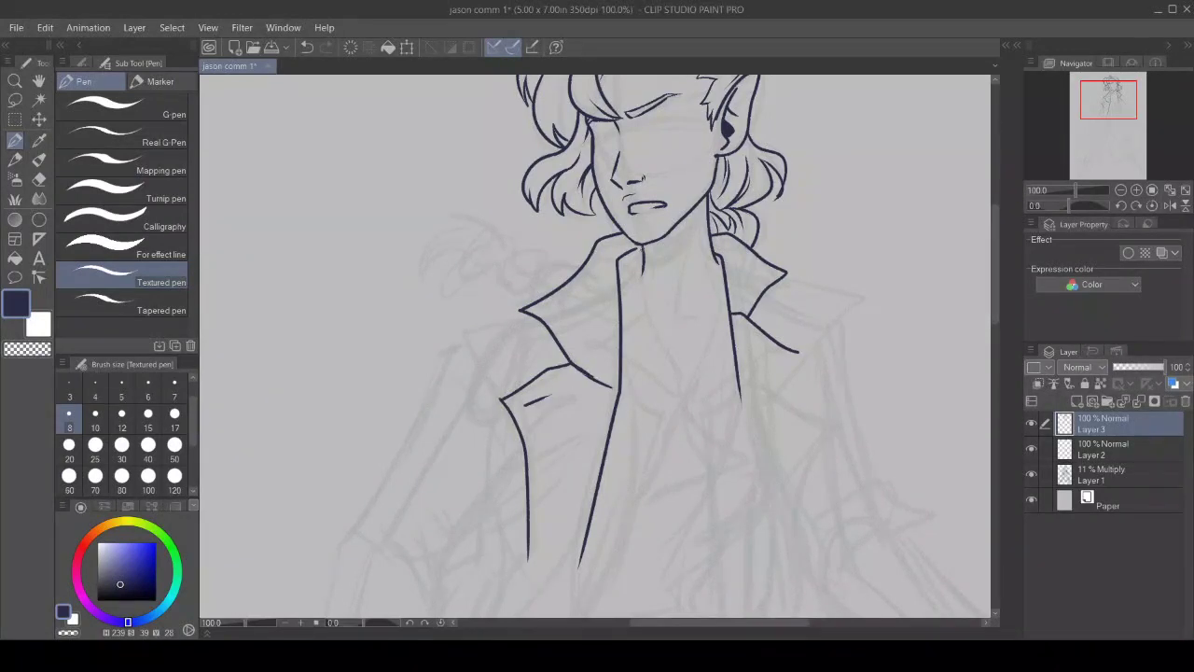
Step: Ink the pointed shirt collar and the deep V neckline between the coat lapels
drag(642, 249, 616, 263)
mouse_move(569, 297)
mouse_down()
mouse_move(643, 338)
mouse_move(604, 359)
mouse_move(653, 387)
mouse_move(680, 431)
mouse_up()
drag(639, 252, 686, 431)
mouse_move(717, 250)
mouse_down()
mouse_move(707, 379)
mouse_move(685, 434)
mouse_up()
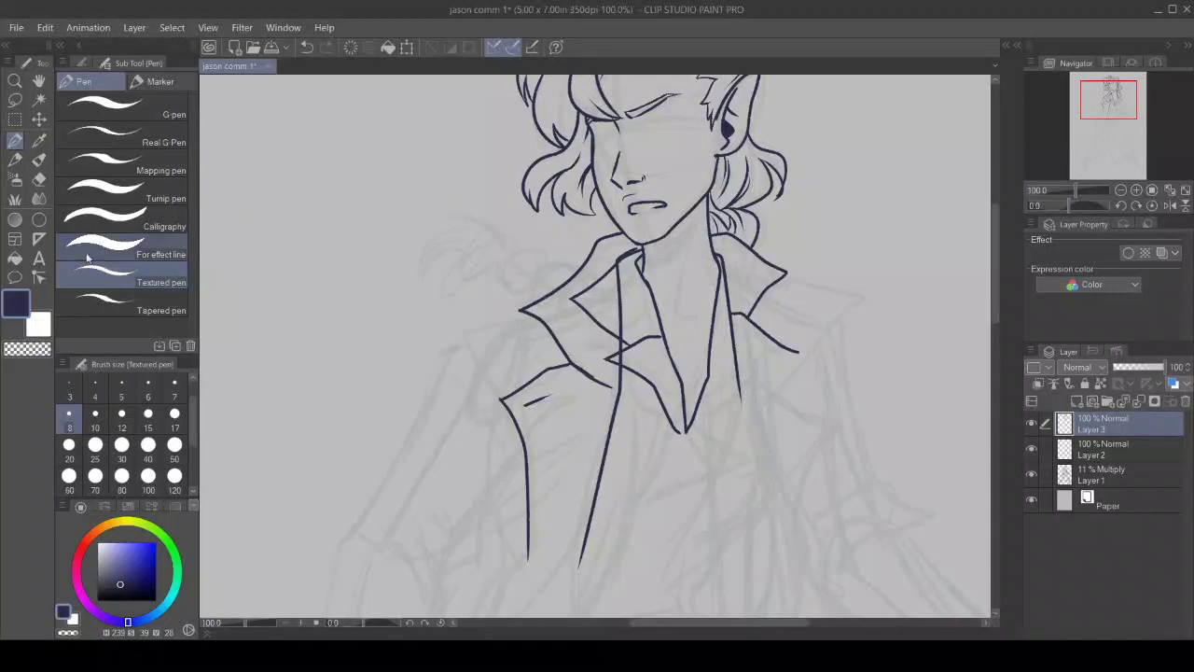
Step: Erase the lapel line where it runs through the shirt collar by drawing with the transparent color
click(27, 348)
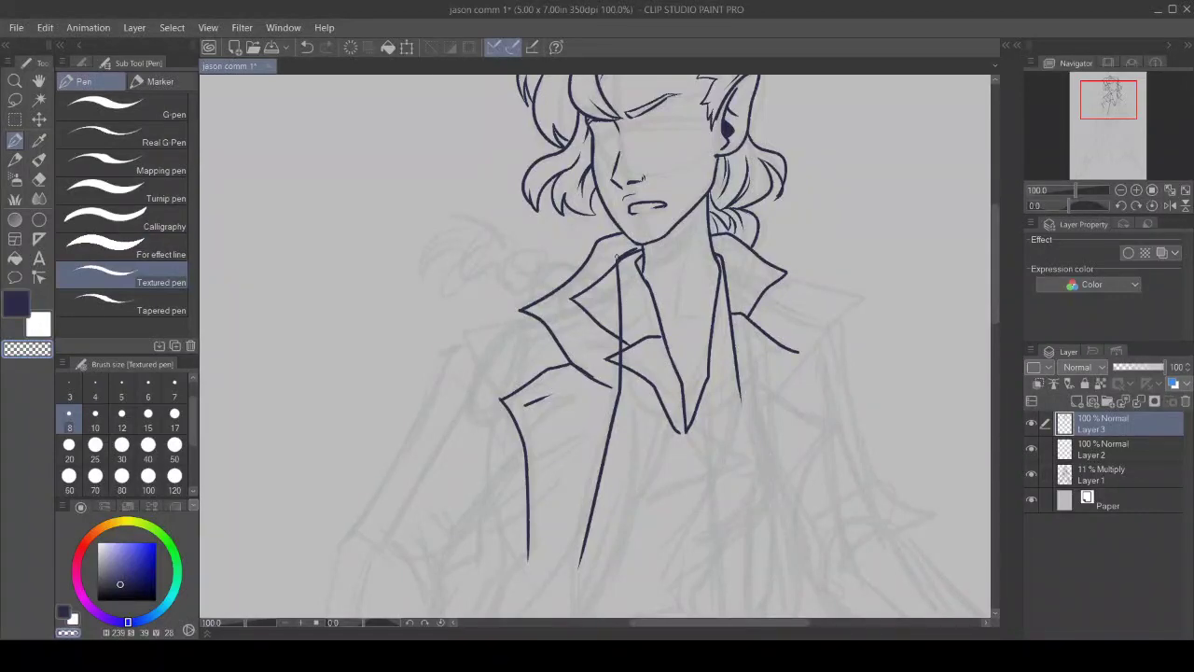
drag(616, 261, 622, 327)
click(15, 303)
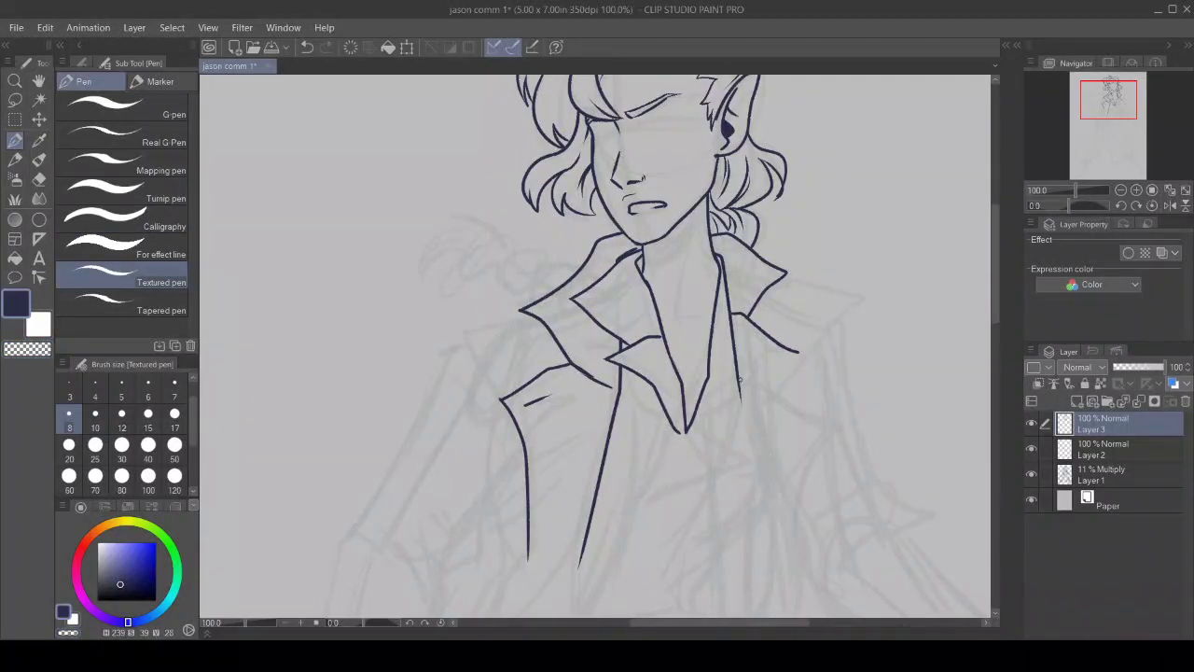
Step: Erase the lapel lines below the ear-side collar point with the Hard eraser at size 20
click(39, 179)
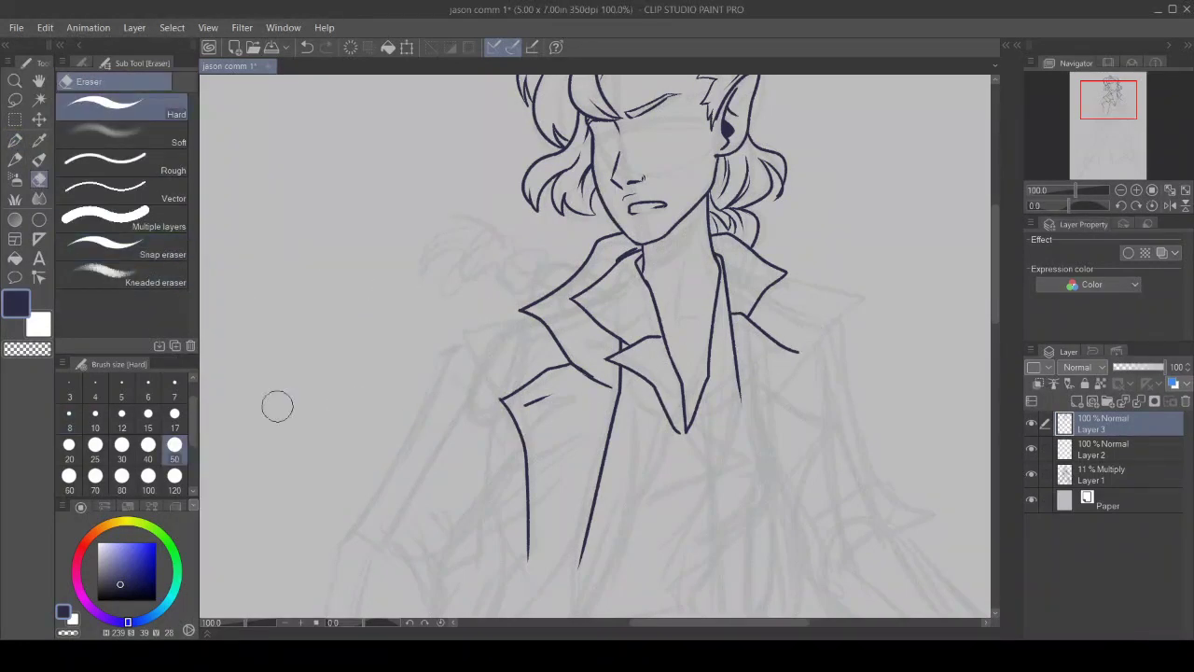
click(69, 445)
mouse_move(743, 327)
mouse_down()
mouse_move(733, 309)
mouse_move(742, 404)
mouse_up()
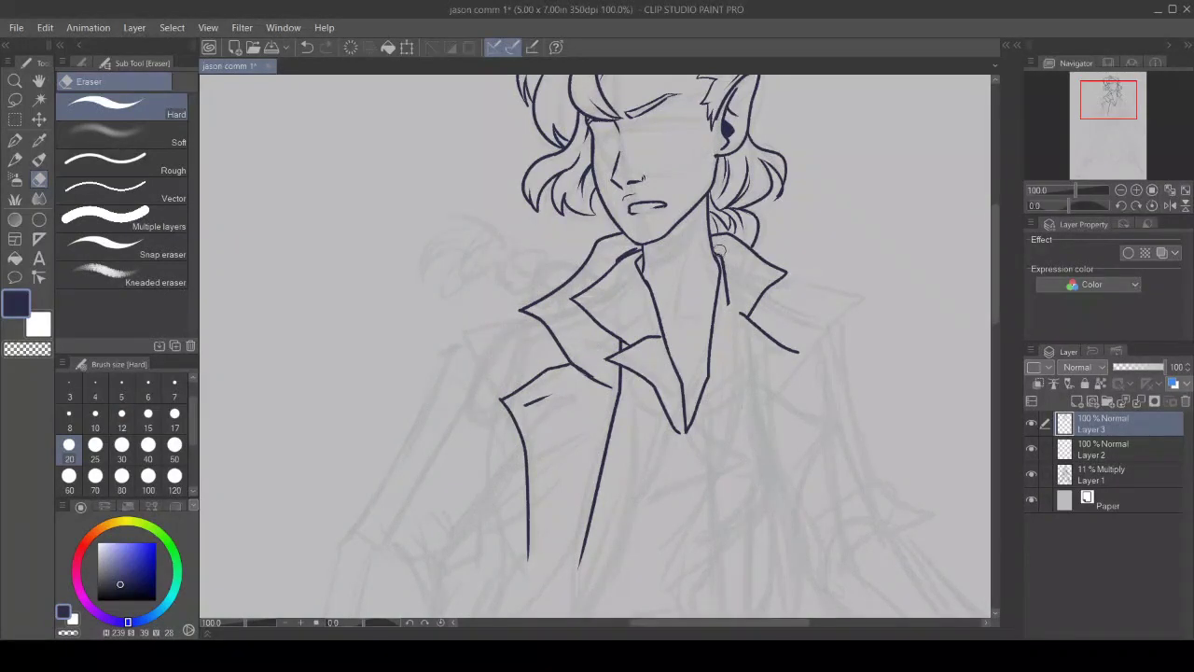
mouse_move(724, 262)
mouse_down()
mouse_move(740, 334)
mouse_move(738, 321)
mouse_move(746, 330)
mouse_move(753, 318)
mouse_move(795, 347)
mouse_up()
Step: Ink a broad pointed lapel from below the V neckline's tip out to the side and up to the collar
key(p)
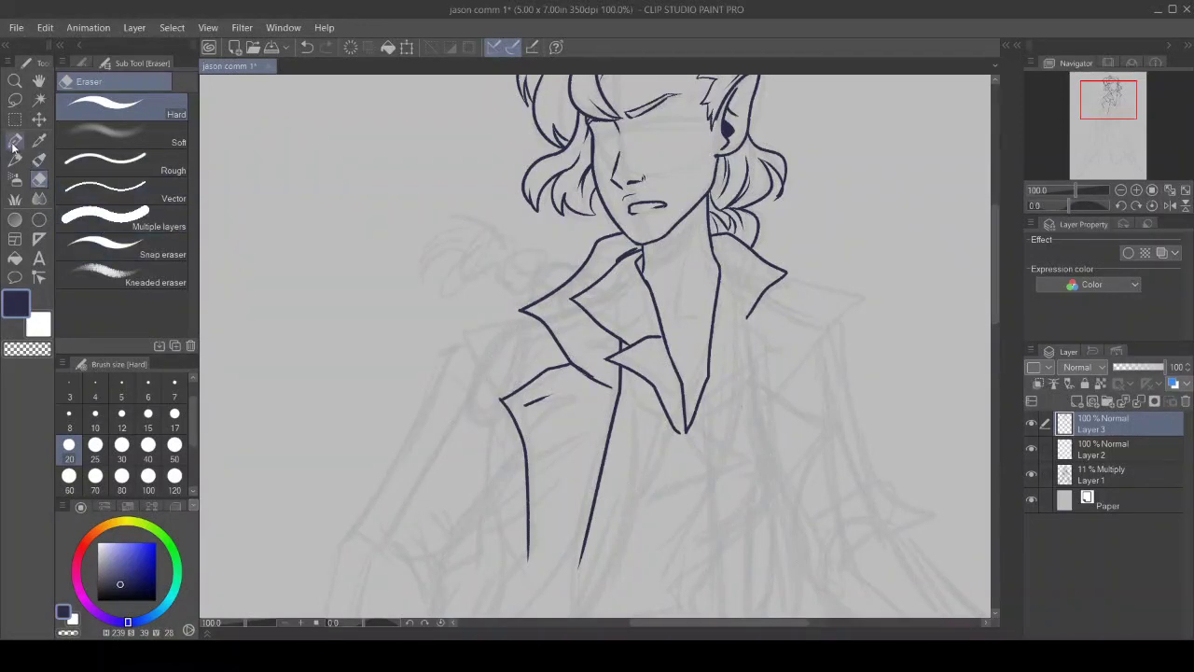
scroll(998, 301, down, 5)
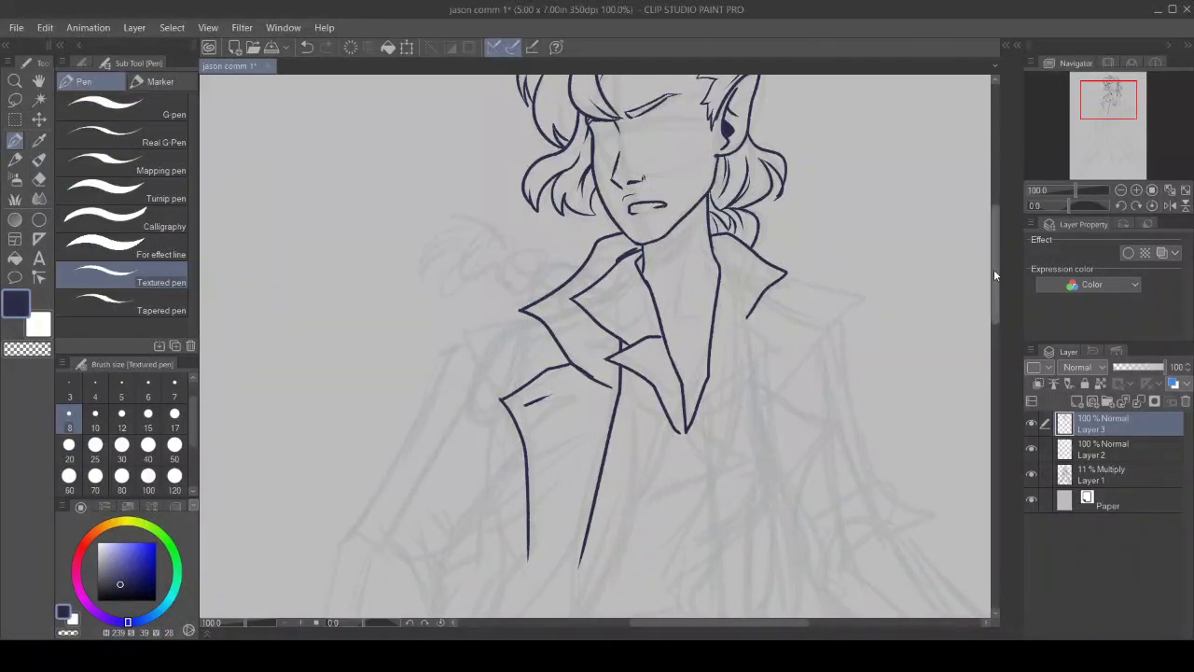
scroll(989, 312, up, 4)
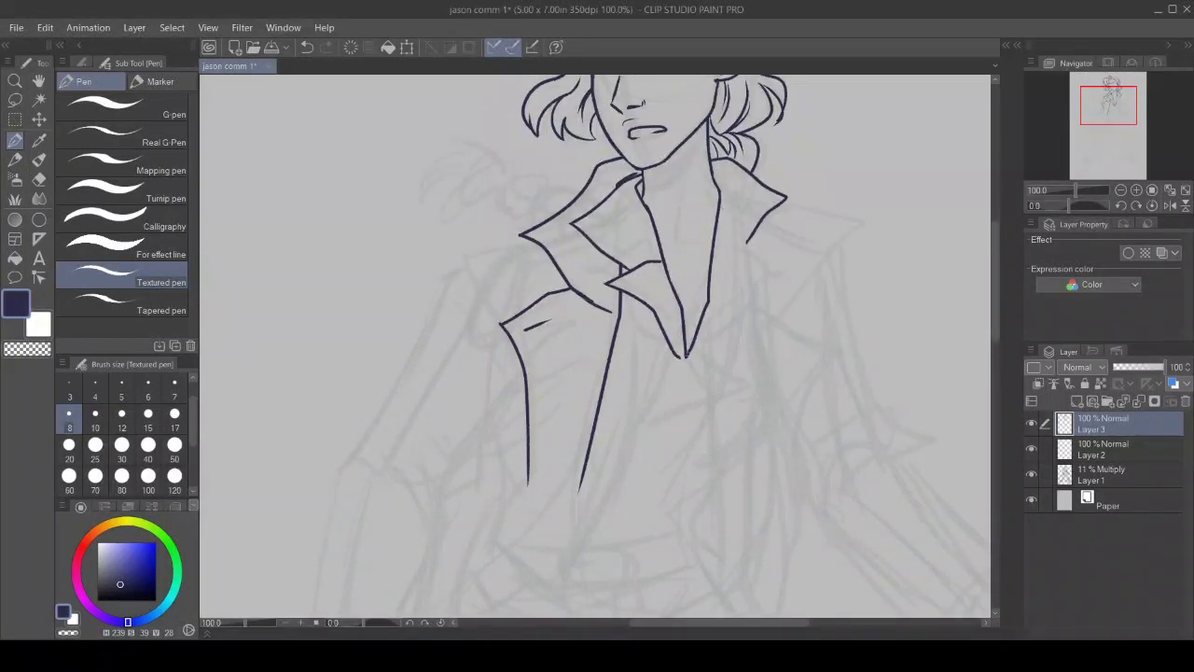
drag(689, 353, 644, 430)
mouse_move(650, 425)
mouse_down()
mouse_move(735, 382)
mouse_move(791, 340)
mouse_up()
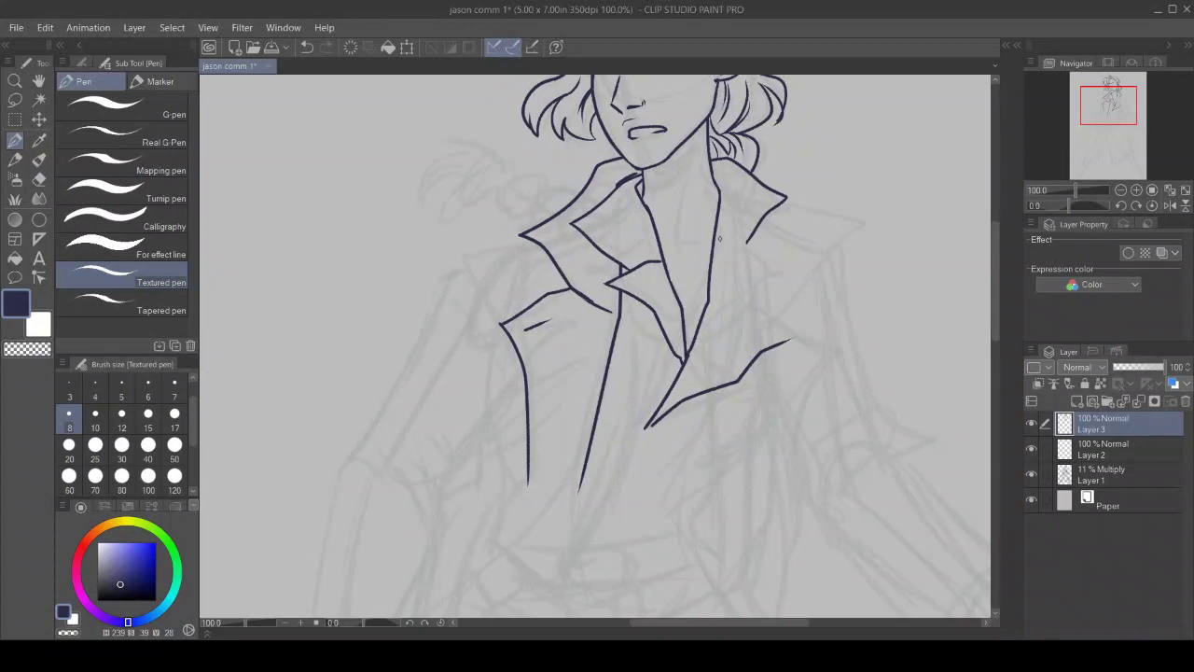
mouse_move(745, 241)
mouse_down()
mouse_move(804, 334)
mouse_move(780, 344)
mouse_up()
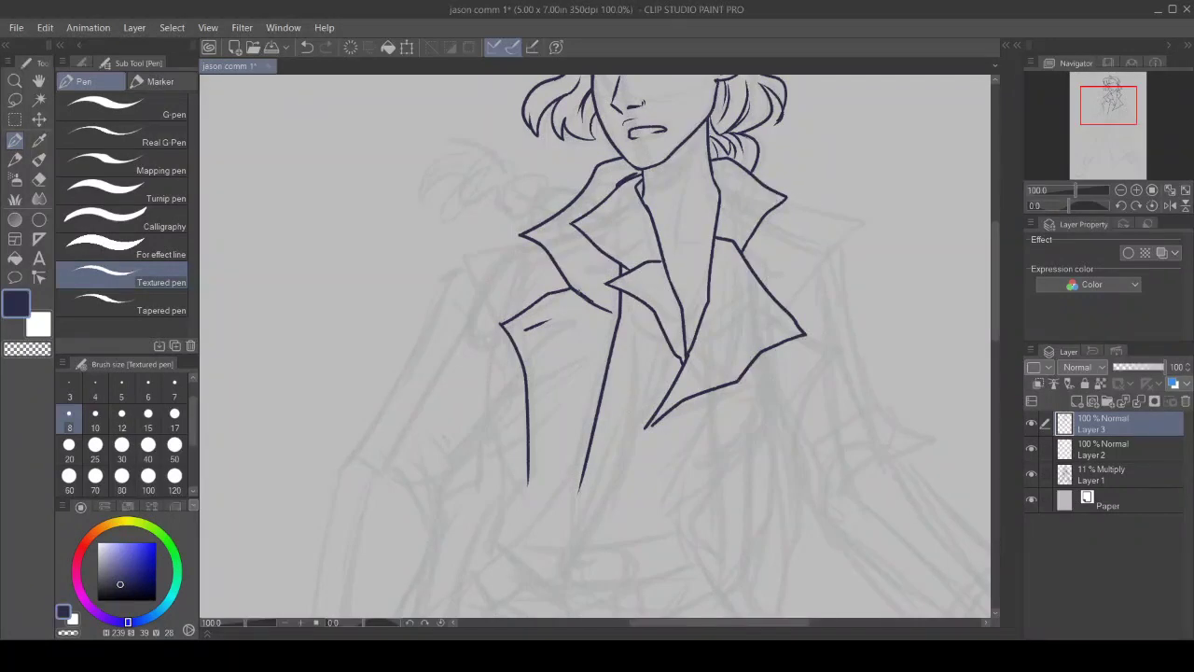
Step: Ink the coat shoulder beside the collar and the braid lying over it, ending in a curved loose tuft
drag(584, 297, 606, 310)
mouse_move(520, 237)
mouse_down()
mouse_move(471, 246)
mouse_move(450, 267)
mouse_move(504, 294)
mouse_up()
mouse_move(584, 187)
mouse_down()
mouse_move(528, 202)
mouse_move(529, 230)
mouse_up()
mouse_move(576, 193)
mouse_down()
mouse_move(551, 196)
mouse_move(529, 228)
mouse_move(544, 219)
mouse_move(521, 178)
mouse_move(504, 184)
mouse_move(517, 224)
mouse_move(527, 217)
mouse_move(519, 194)
mouse_move(539, 196)
mouse_move(520, 211)
mouse_move(505, 199)
mouse_move(511, 220)
mouse_move(539, 190)
mouse_move(505, 172)
mouse_move(498, 201)
mouse_up()
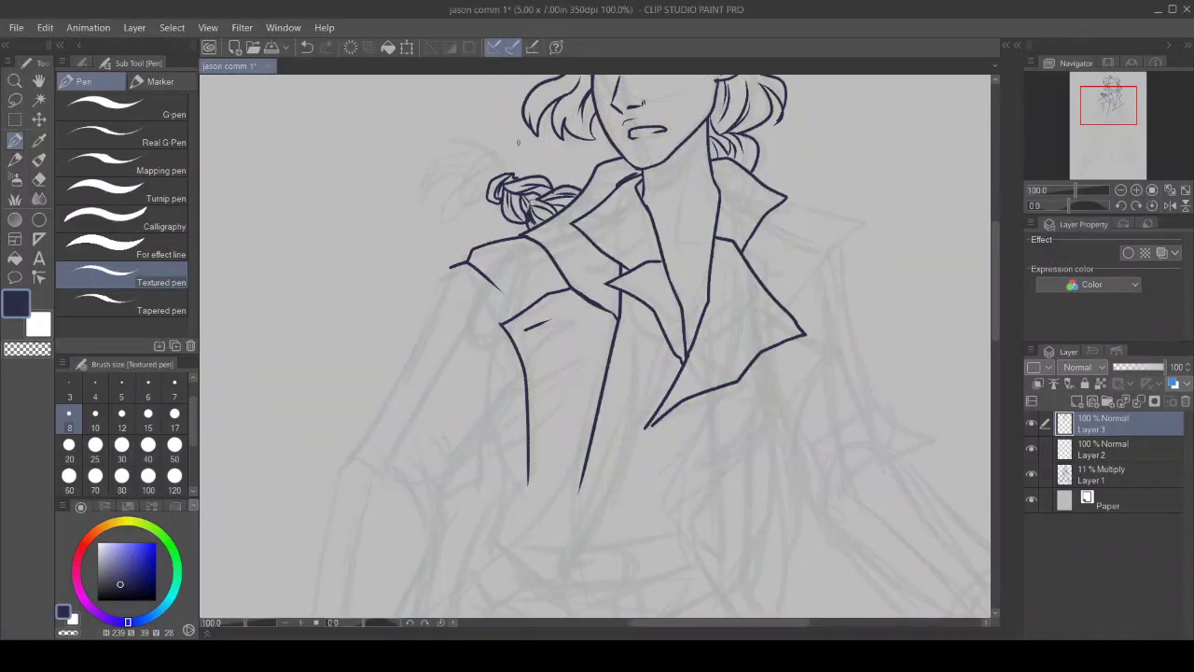
mouse_move(507, 176)
mouse_down()
mouse_move(502, 161)
mouse_move(436, 141)
mouse_move(465, 154)
mouse_move(423, 180)
mouse_move(418, 213)
mouse_move(465, 186)
mouse_move(487, 198)
mouse_up()
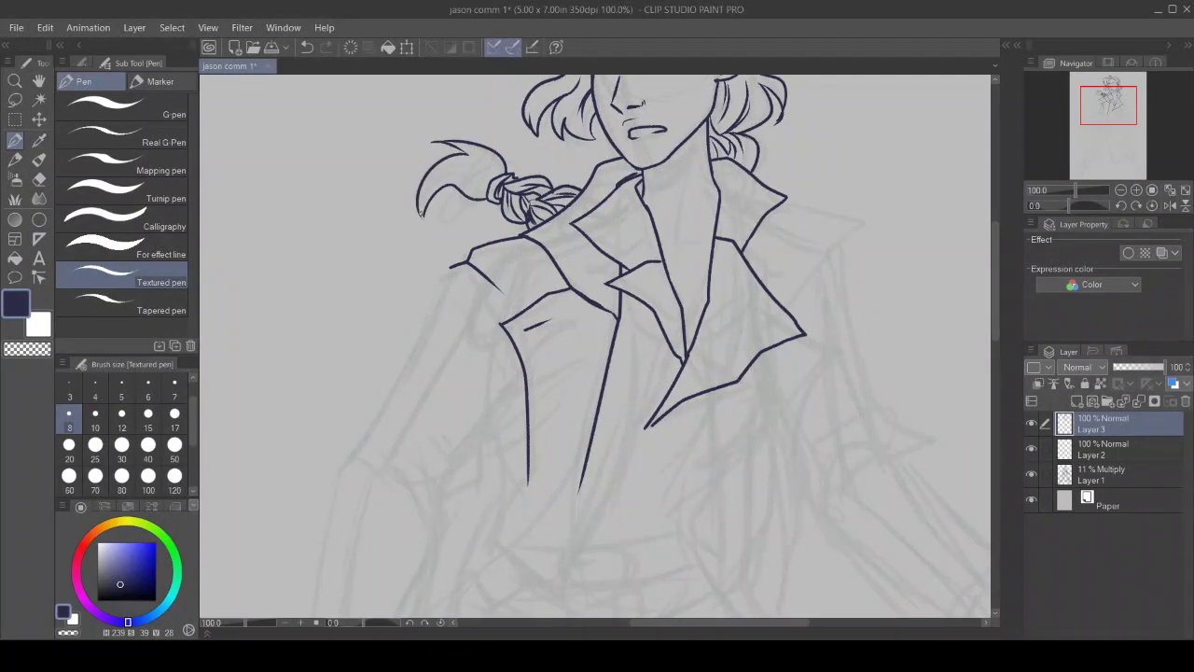
drag(420, 213, 448, 179)
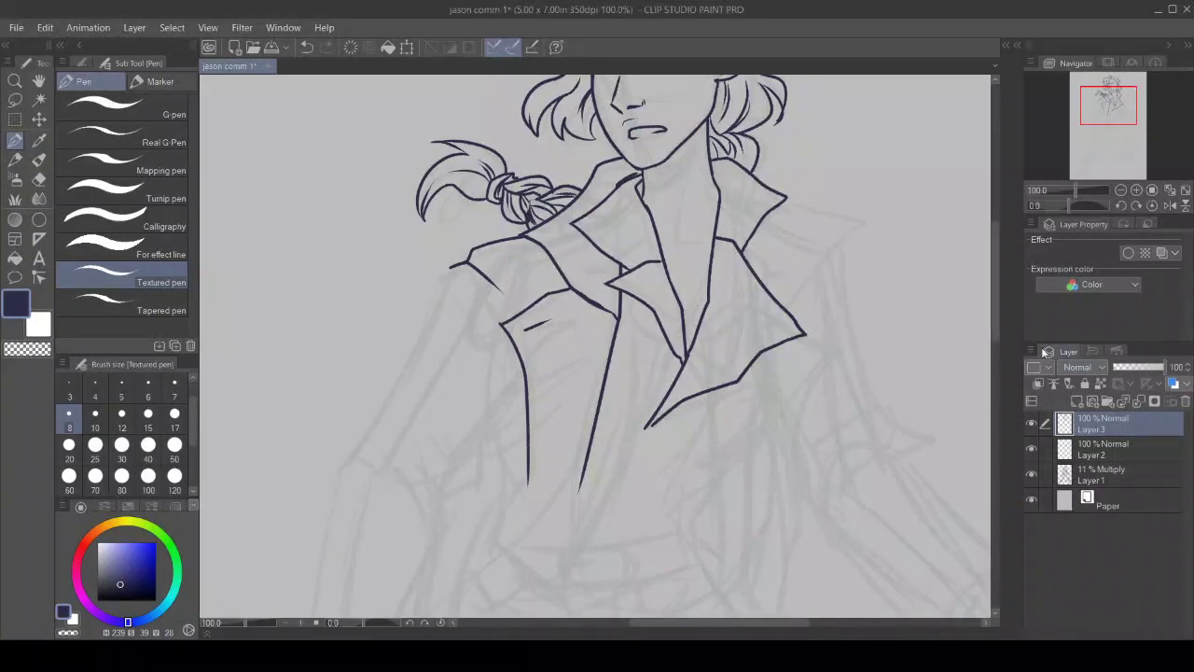
Step: Add small hair strands beside the neck and inside the wavy locks on both sides of the face
drag(608, 140, 617, 156)
mouse_move(738, 160)
mouse_down()
mouse_move(746, 170)
mouse_move(754, 160)
mouse_up()
drag(996, 276, 996, 238)
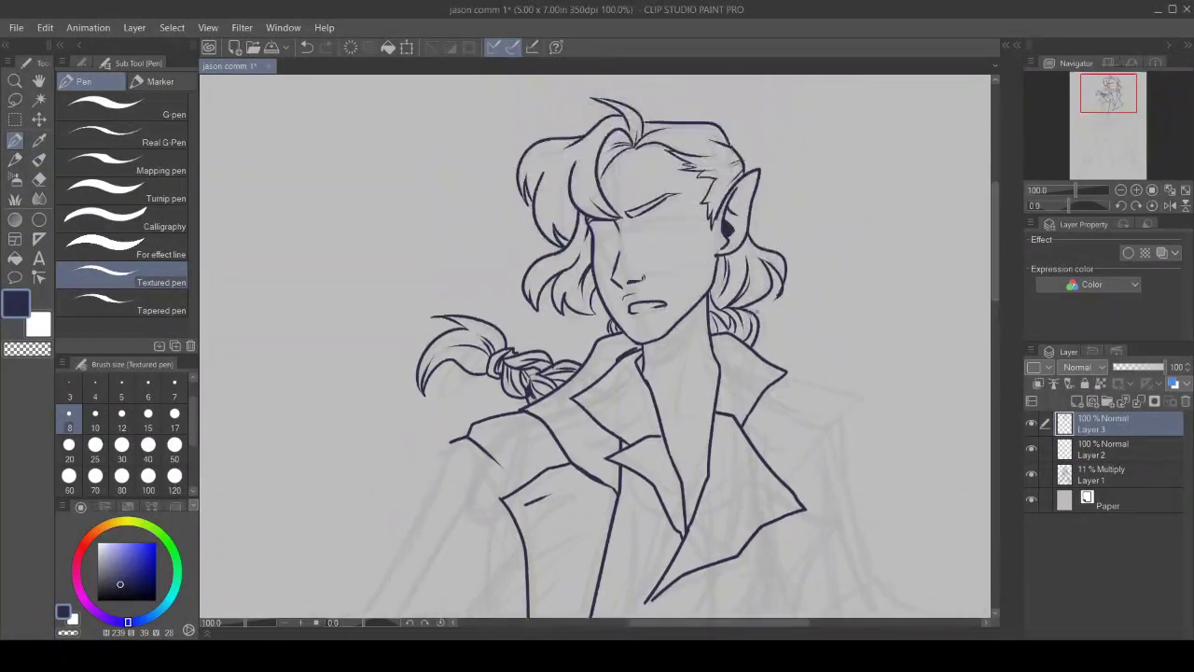
mouse_move(780, 293)
mouse_down()
mouse_move(766, 304)
mouse_move(773, 290)
mouse_up()
drag(556, 195, 577, 239)
drag(573, 286, 563, 291)
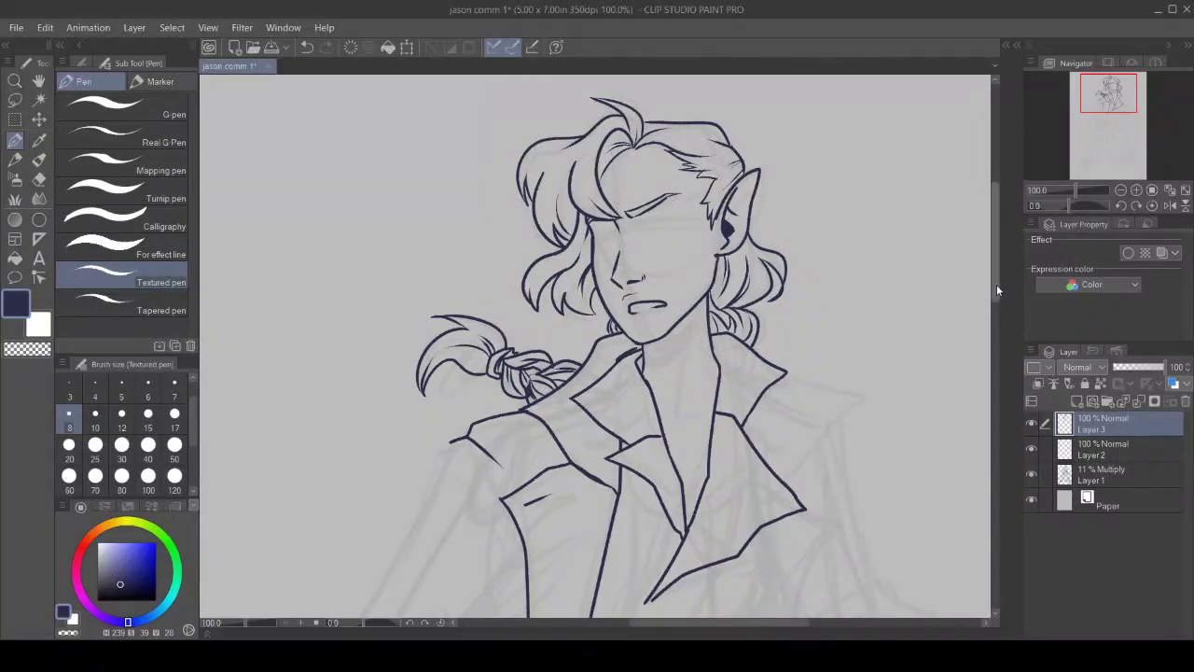
Step: Extend the long lapel to a closed lower end and continue the coat's front edge in a curve toward the hip
mouse_move(995, 299)
mouse_down()
mouse_move(990, 403)
mouse_move(993, 362)
mouse_up()
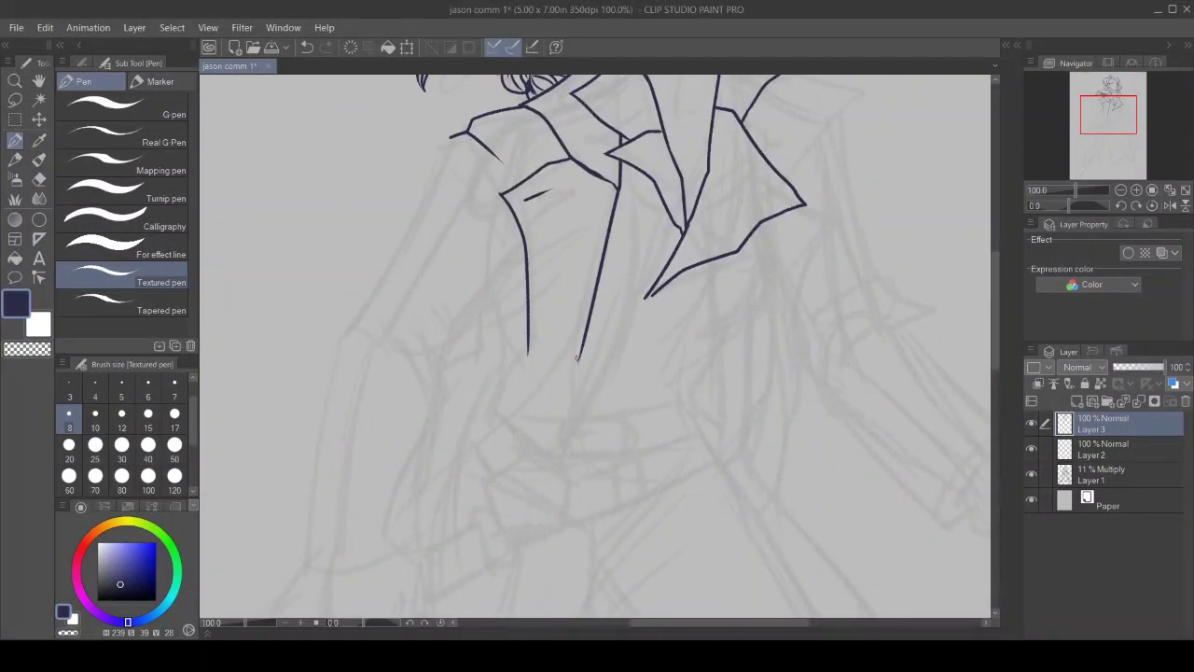
mouse_move(578, 353)
mouse_down()
mouse_move(563, 385)
mouse_move(425, 480)
mouse_up()
drag(527, 345, 526, 411)
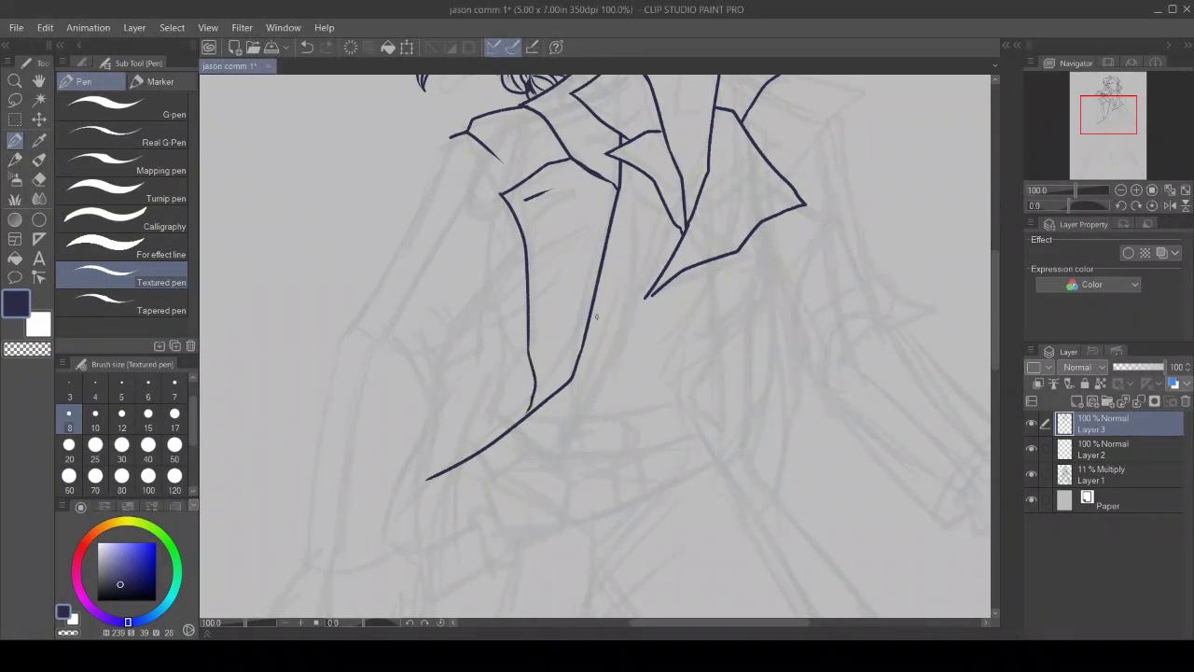
drag(999, 353, 992, 296)
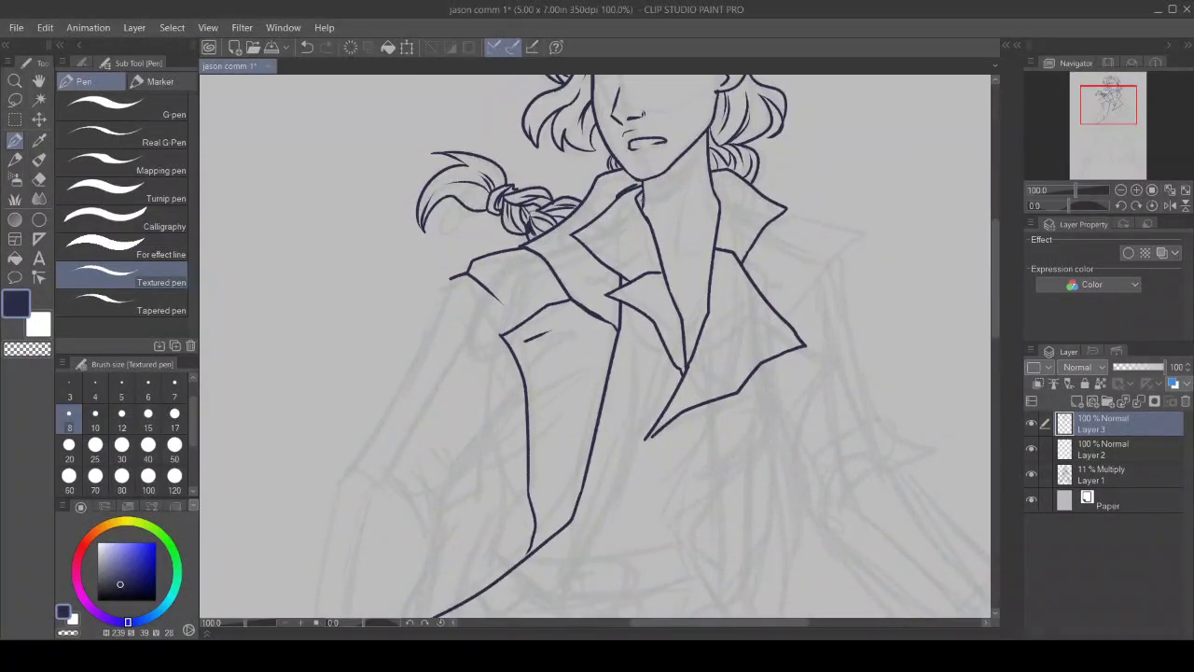
Step: Outline the shadow under the chin, add the tendon and collarbone lines, and fill the neck shadow with dark ink
drag(642, 196, 702, 173)
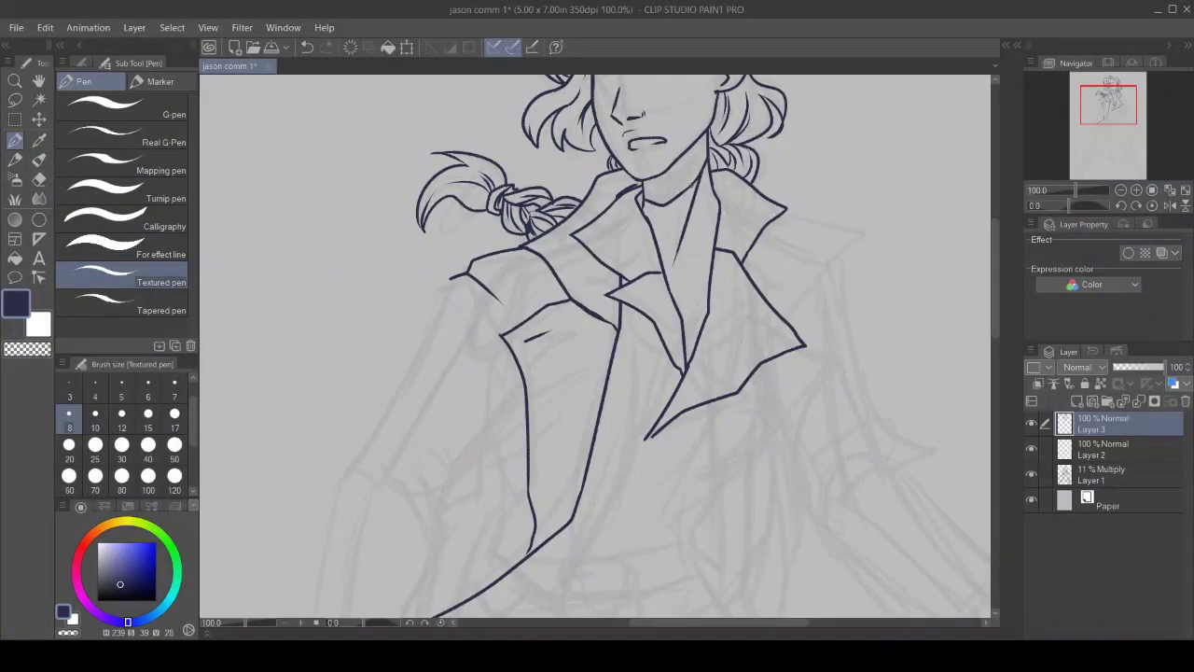
mouse_move(697, 180)
mouse_down()
mouse_move(679, 266)
mouse_move(713, 236)
mouse_up()
key(g)
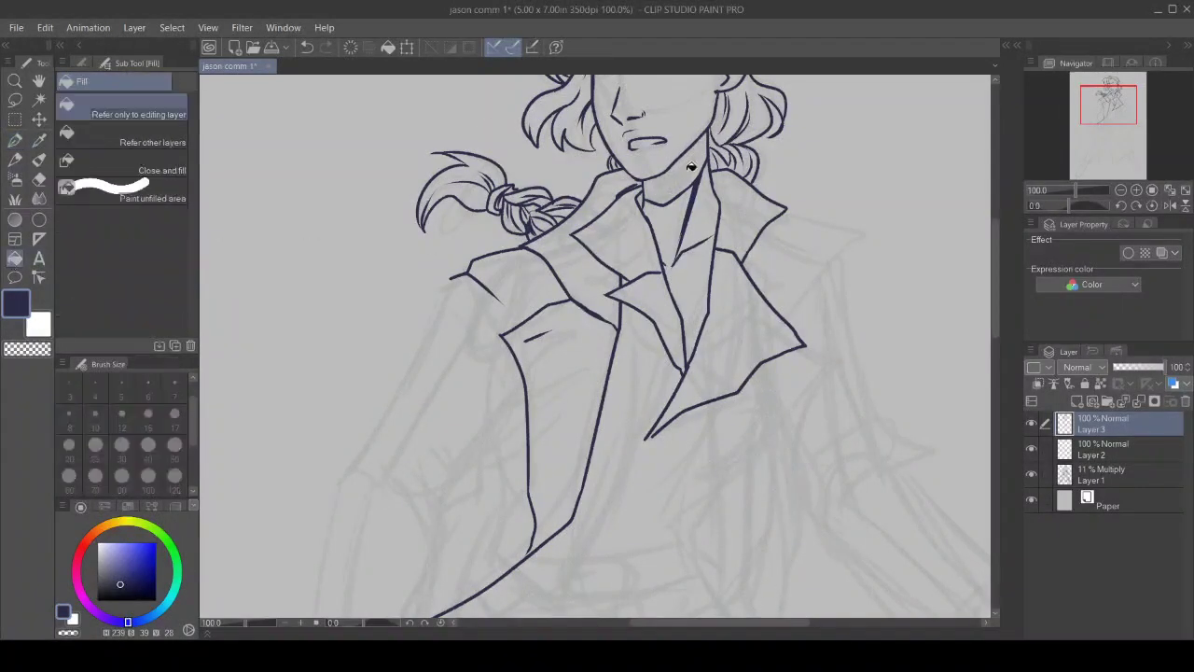
click(680, 181)
click(15, 139)
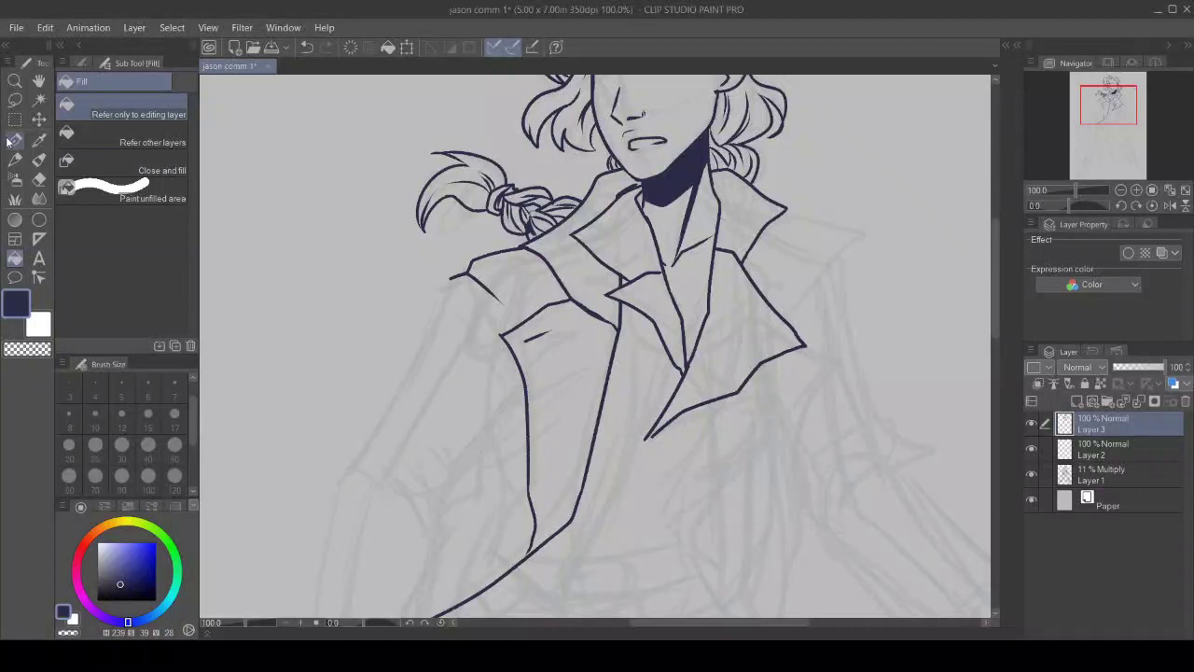
Step: Touch up the jaw above the neck shadow and add a short contour line on the cheek near the ear
drag(693, 144, 664, 170)
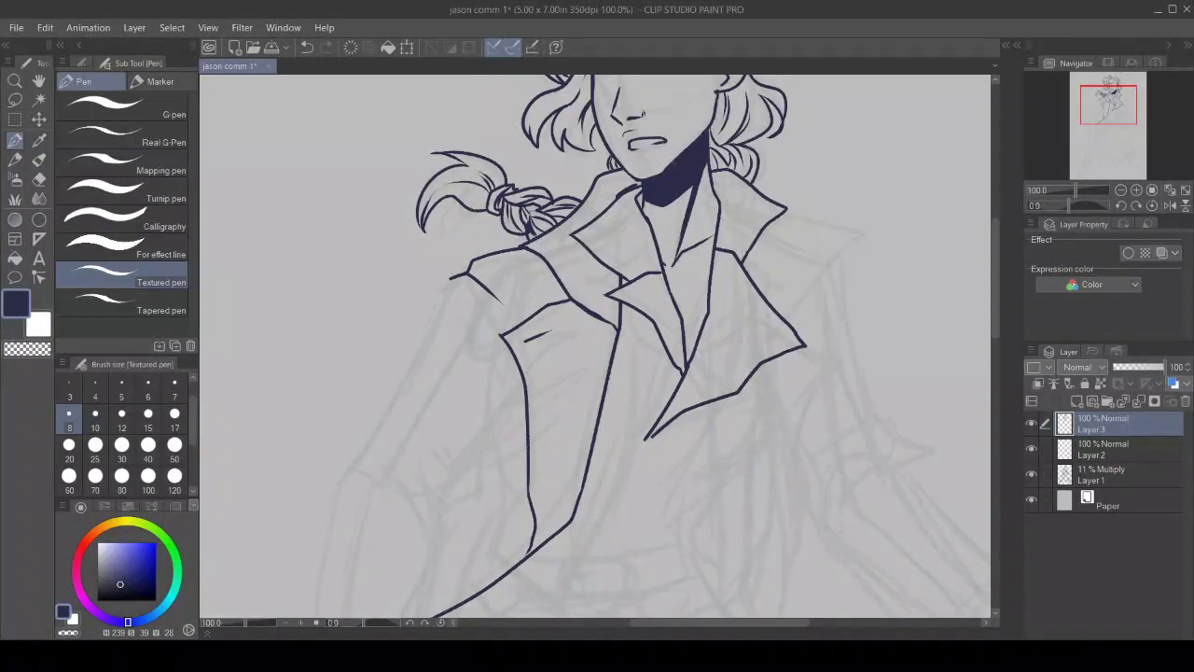
drag(704, 132, 708, 140)
drag(997, 296, 998, 240)
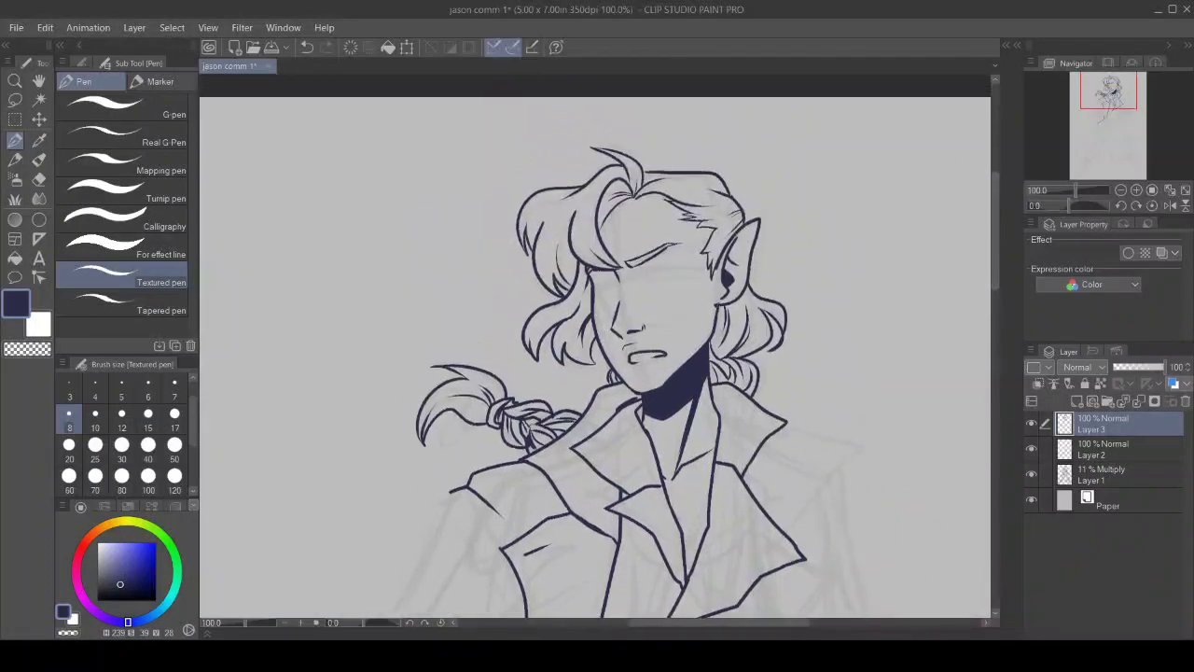
drag(707, 291, 699, 318)
Step: Ink the pointed coat collar and the lapel below it on the side opposite the braid, and tidy the braid-side shoulder line
drag(997, 276, 996, 328)
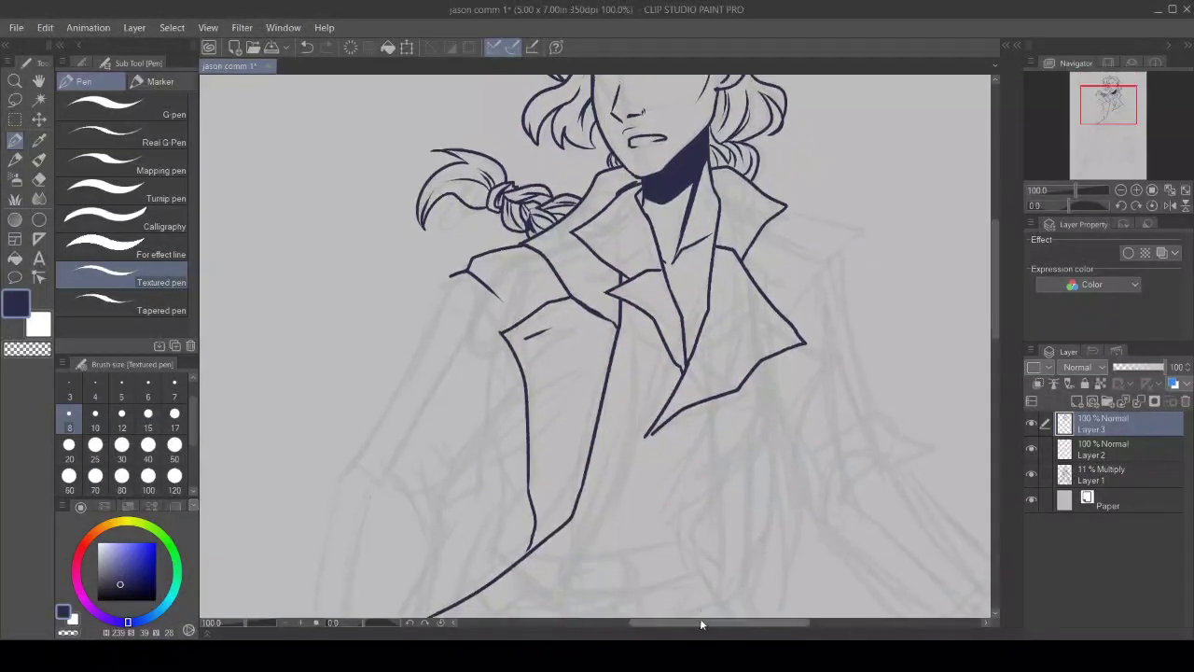
drag(702, 623, 746, 623)
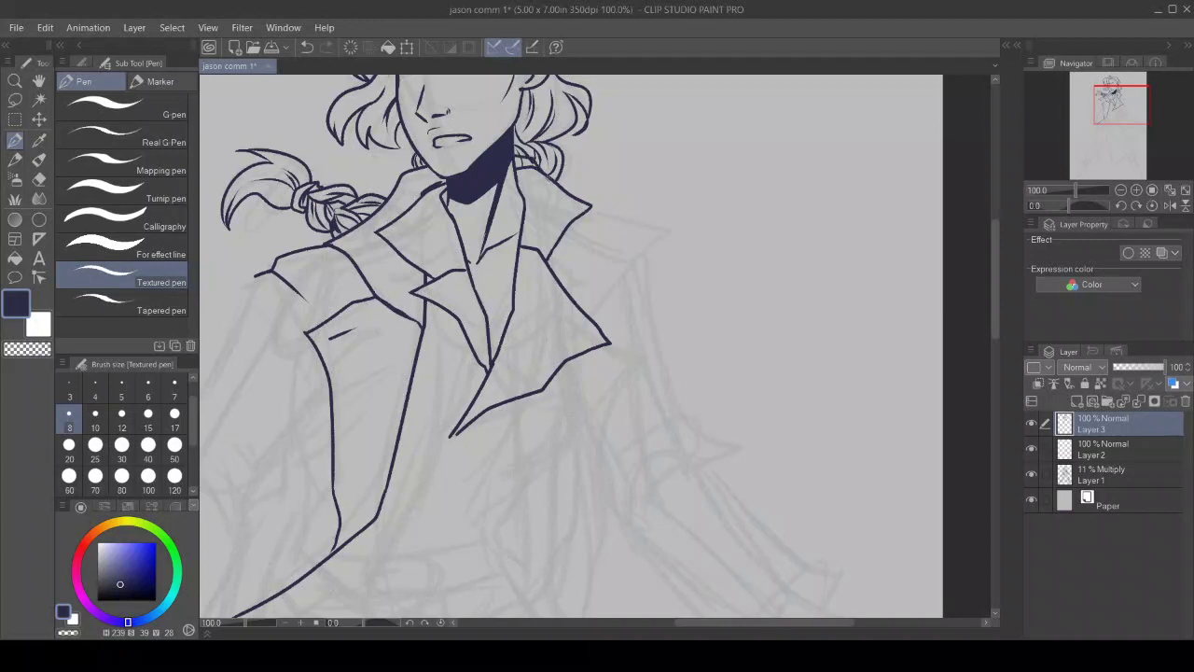
mouse_move(588, 218)
mouse_down()
mouse_move(668, 225)
mouse_move(588, 311)
mouse_move(644, 362)
mouse_move(608, 435)
mouse_move(597, 514)
mouse_up()
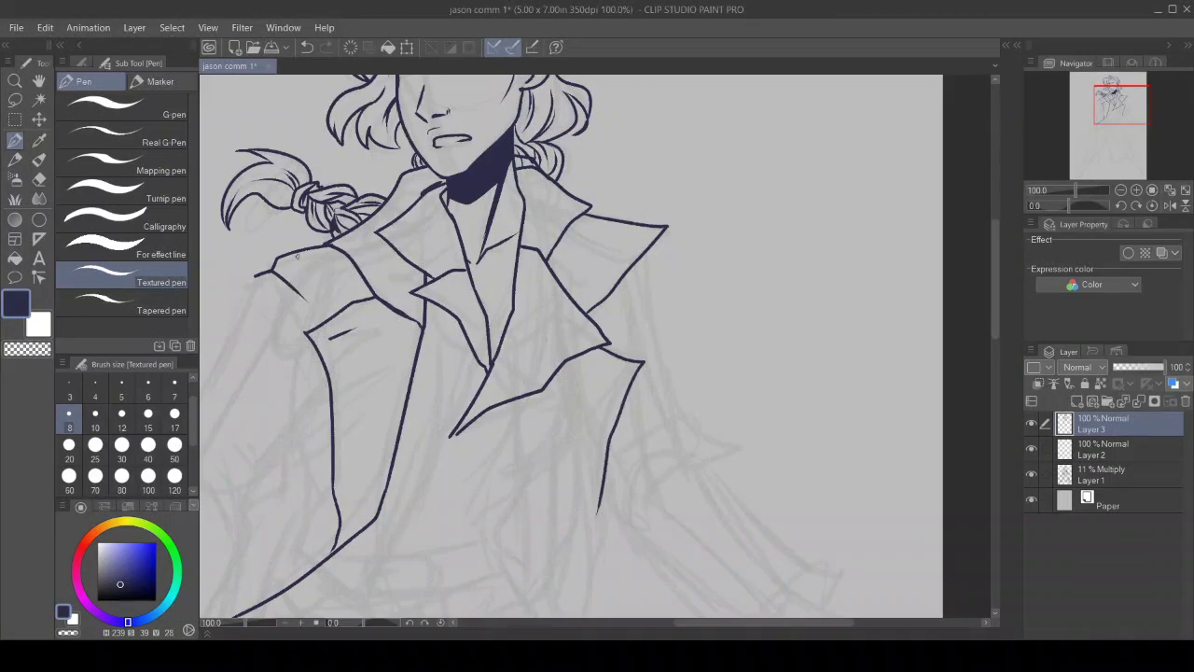
drag(276, 252, 326, 245)
key(c)
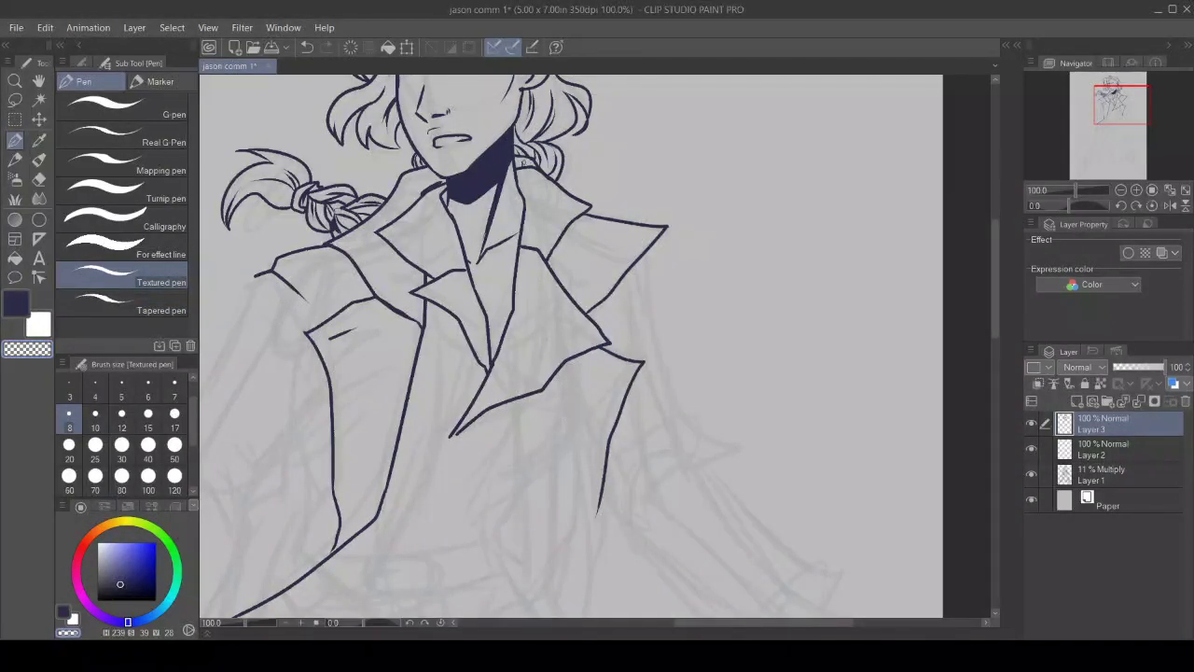
key(c)
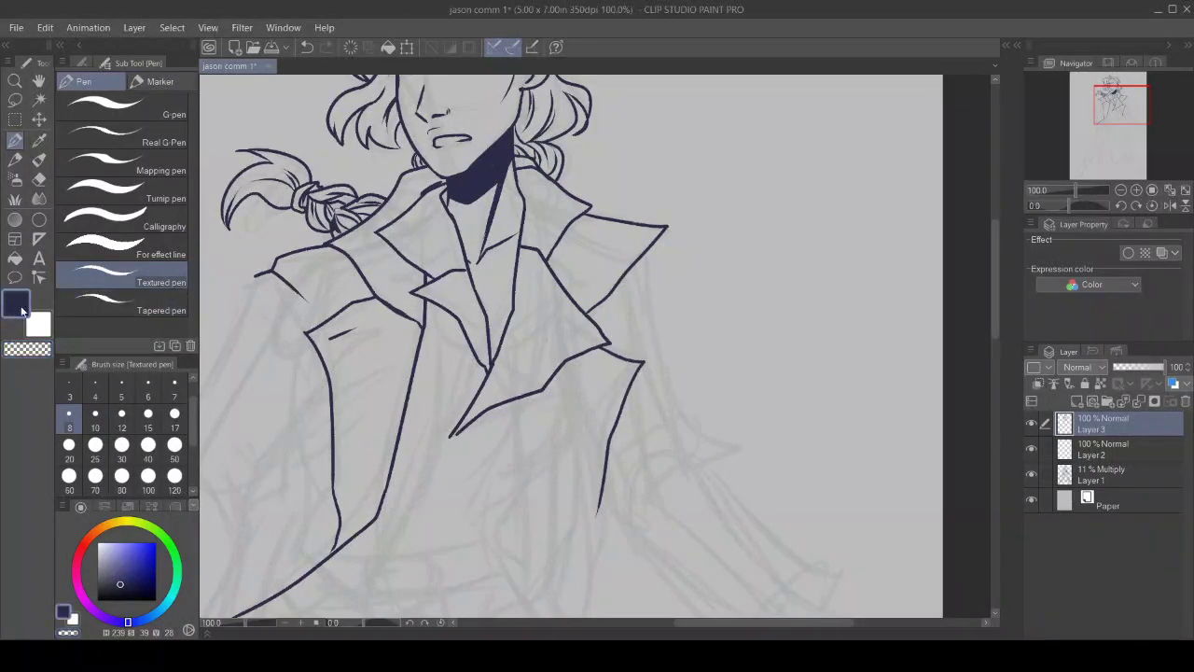
Step: Ink the braid-side vest front from under the shirt collar to a pointed hem, and close the tip of the long shirt lapel
mouse_move(993, 251)
mouse_down()
mouse_move(978, 335)
mouse_move(980, 306)
mouse_up()
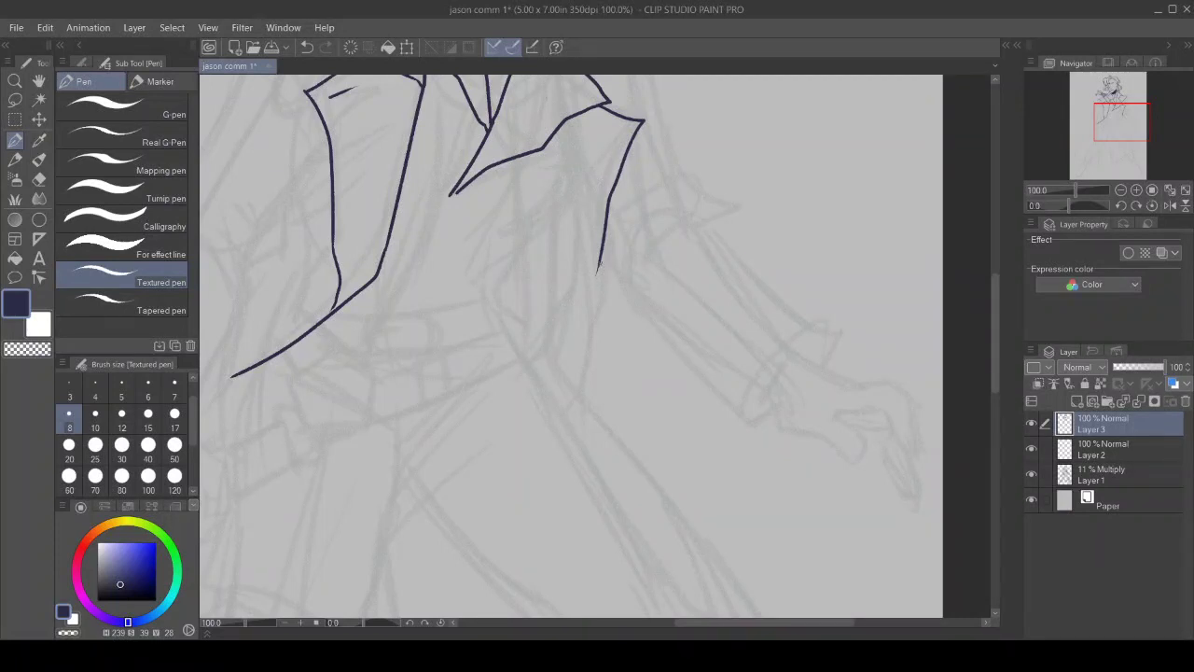
drag(702, 624, 665, 623)
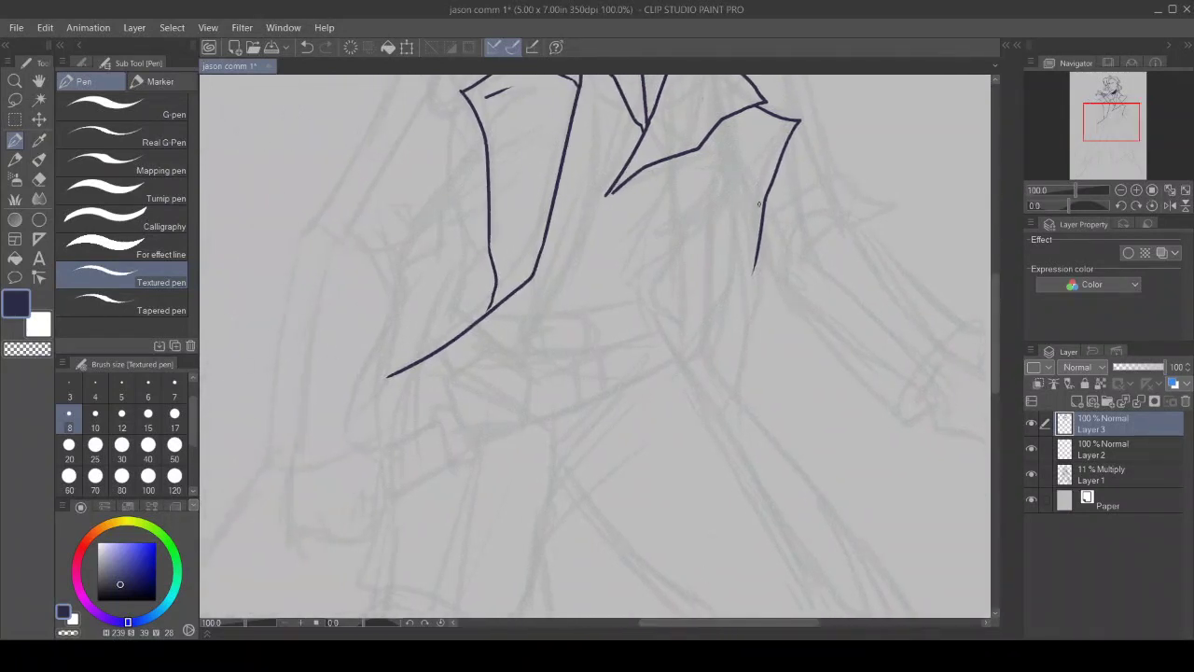
drag(995, 381, 994, 350)
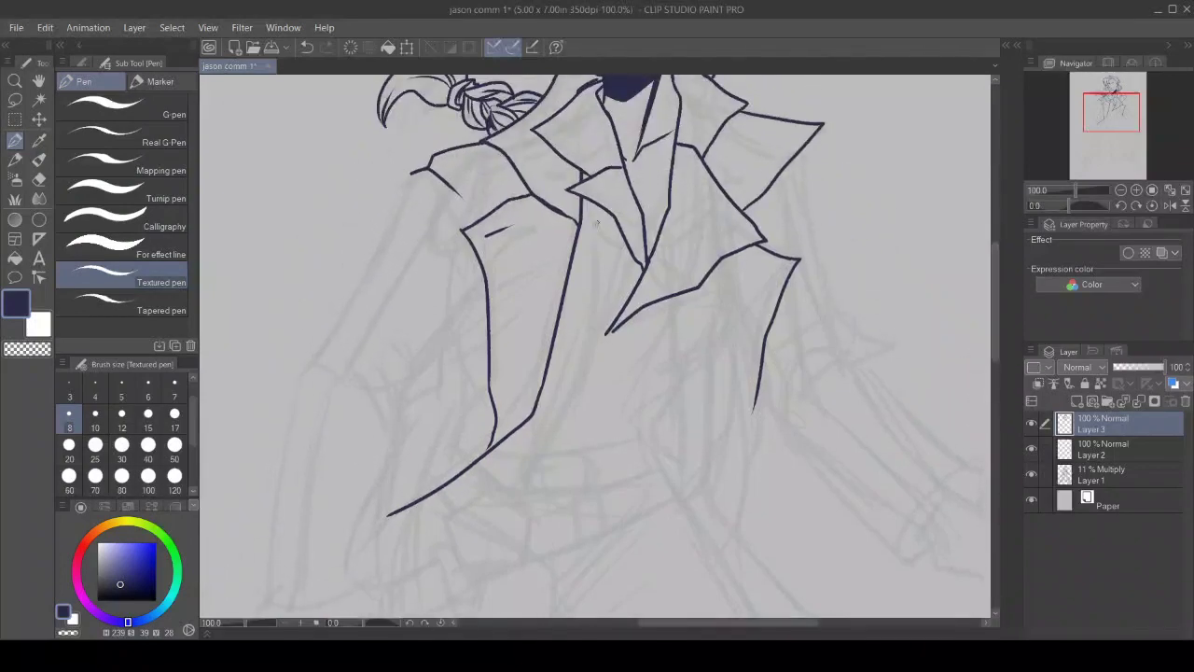
mouse_move(594, 206)
mouse_down()
mouse_move(607, 260)
mouse_move(594, 387)
mouse_move(590, 377)
mouse_move(522, 510)
mouse_move(465, 470)
mouse_up()
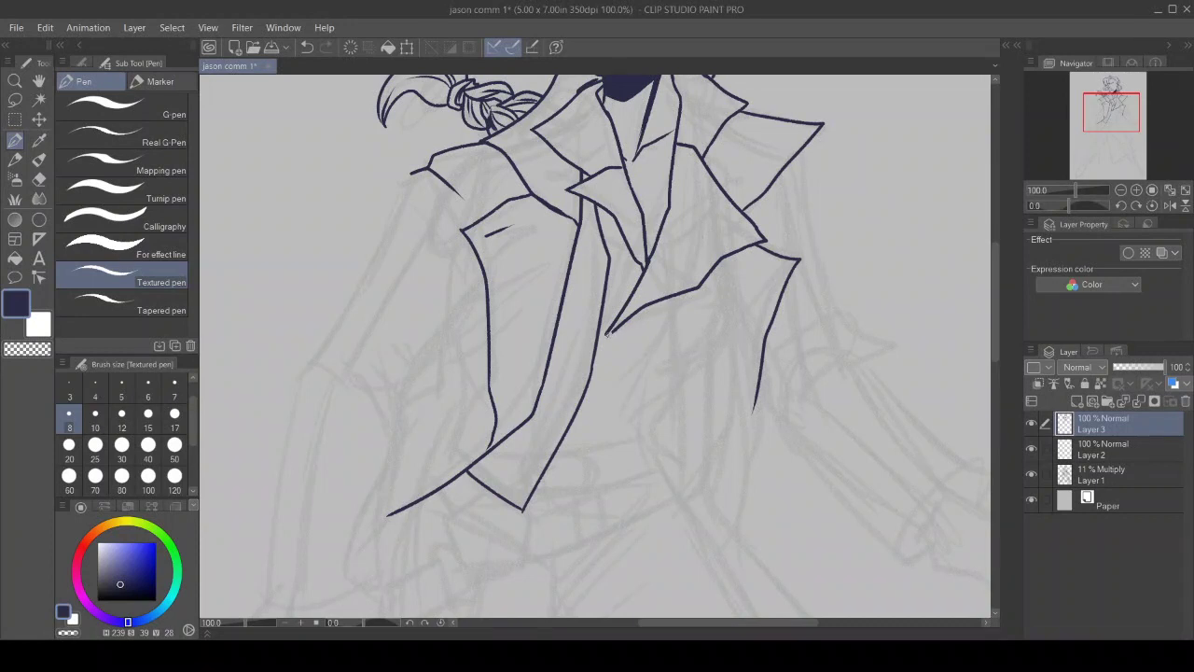
drag(612, 328, 602, 338)
Step: Ink the braid-side upper sleeve from the shoulder to the elbow, with angular folds at the inner elbow
mouse_move(403, 403)
mouse_down()
mouse_move(419, 394)
mouse_move(416, 371)
mouse_move(386, 334)
mouse_up()
drag(416, 379, 488, 294)
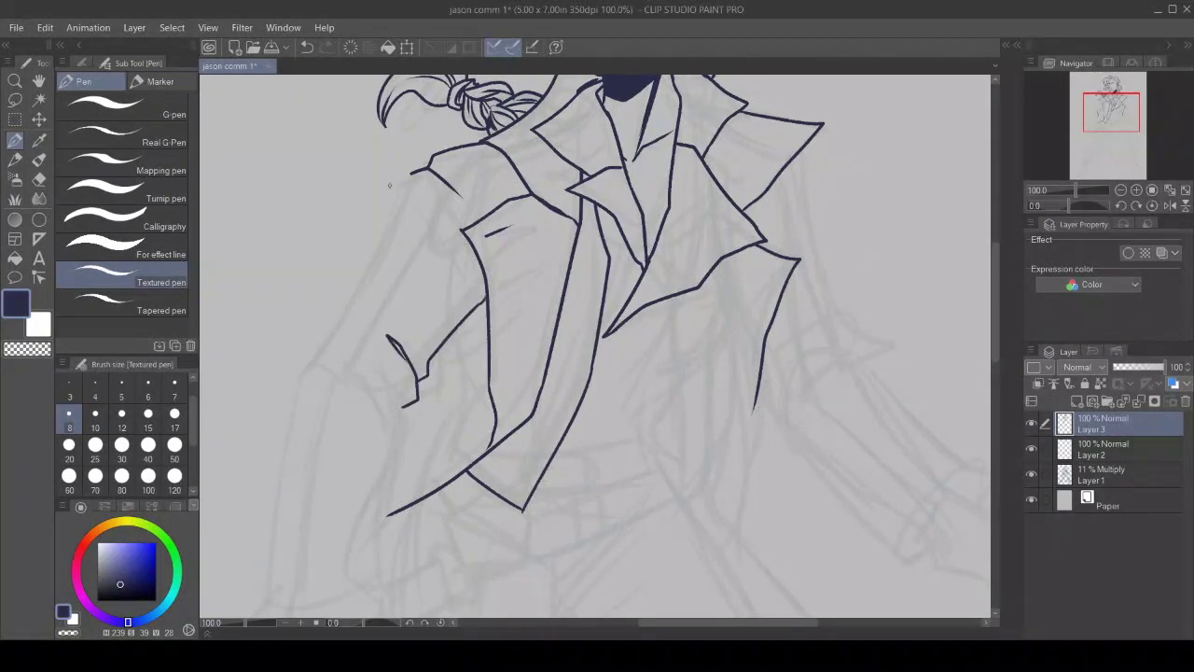
mouse_move(410, 172)
mouse_down()
mouse_move(349, 293)
mouse_move(354, 328)
mouse_move(302, 383)
mouse_up()
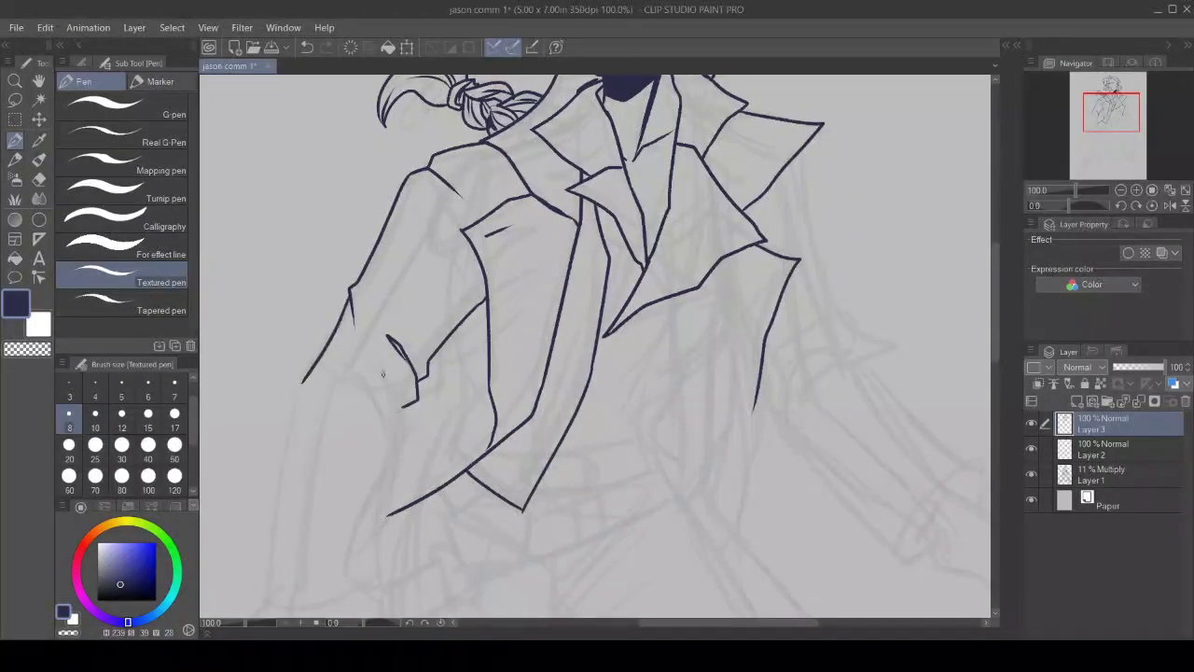
drag(383, 374, 401, 414)
Step: Ink the lowered arm's forearm sleeve from the elbow down to a closed curved cuff
scroll(929, 398, down, 4)
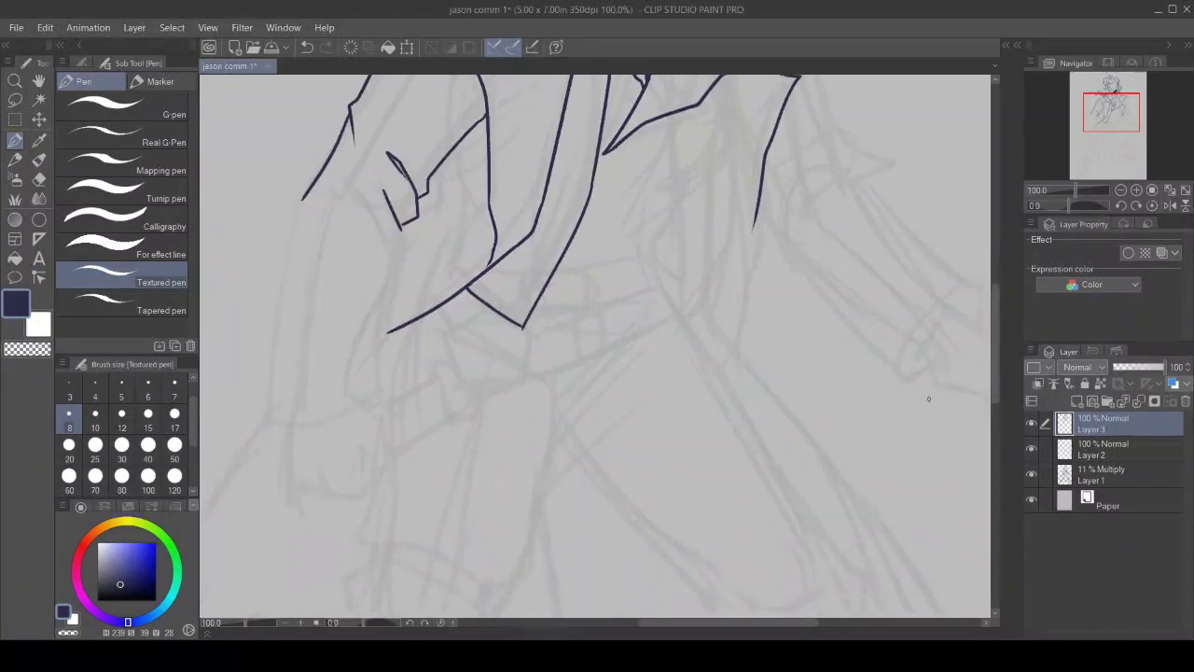
drag(653, 623, 610, 622)
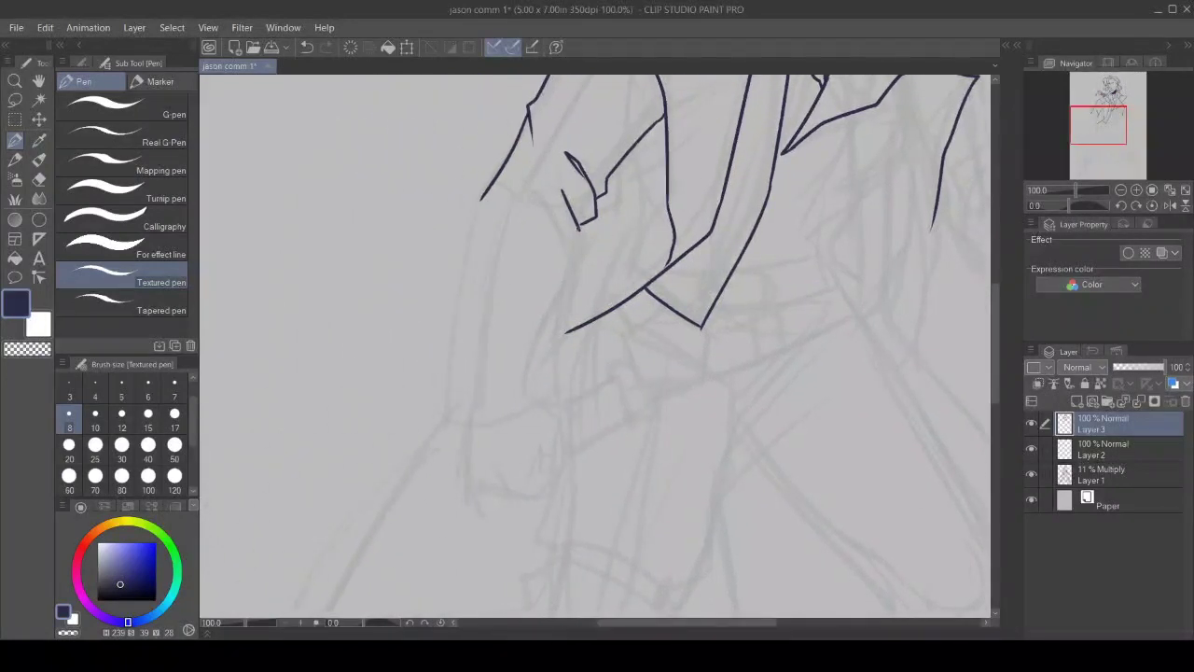
drag(584, 230, 562, 387)
mouse_move(481, 198)
mouse_down()
mouse_move(458, 382)
mouse_move(477, 412)
mouse_move(456, 410)
mouse_move(493, 421)
mouse_move(562, 389)
mouse_up()
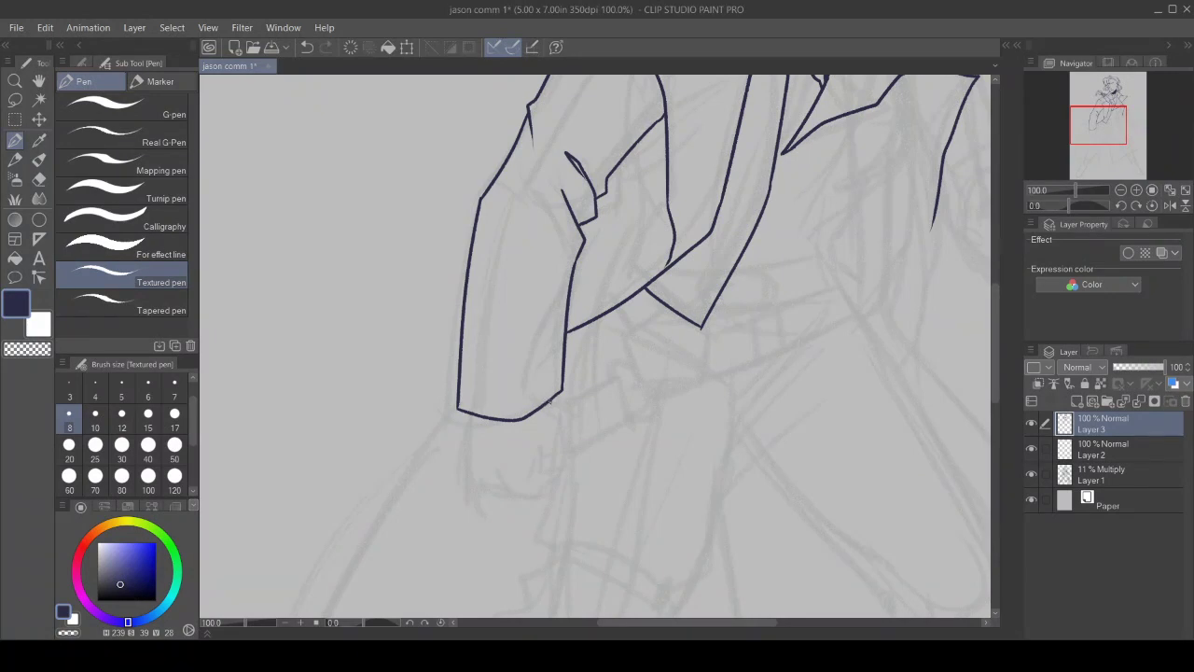
Step: Ink the lowered arm's closed fist below the cuff, including the thumb and the finger divisions
mouse_move(550, 402)
mouse_down()
mouse_move(573, 408)
mouse_move(569, 455)
mouse_move(550, 458)
mouse_up()
drag(465, 419, 472, 488)
drag(545, 439, 552, 452)
mouse_move(557, 437)
mouse_down()
mouse_move(543, 496)
mouse_move(520, 496)
mouse_move(509, 469)
mouse_move(495, 485)
mouse_move(520, 497)
mouse_move(478, 492)
mouse_move(487, 500)
mouse_up()
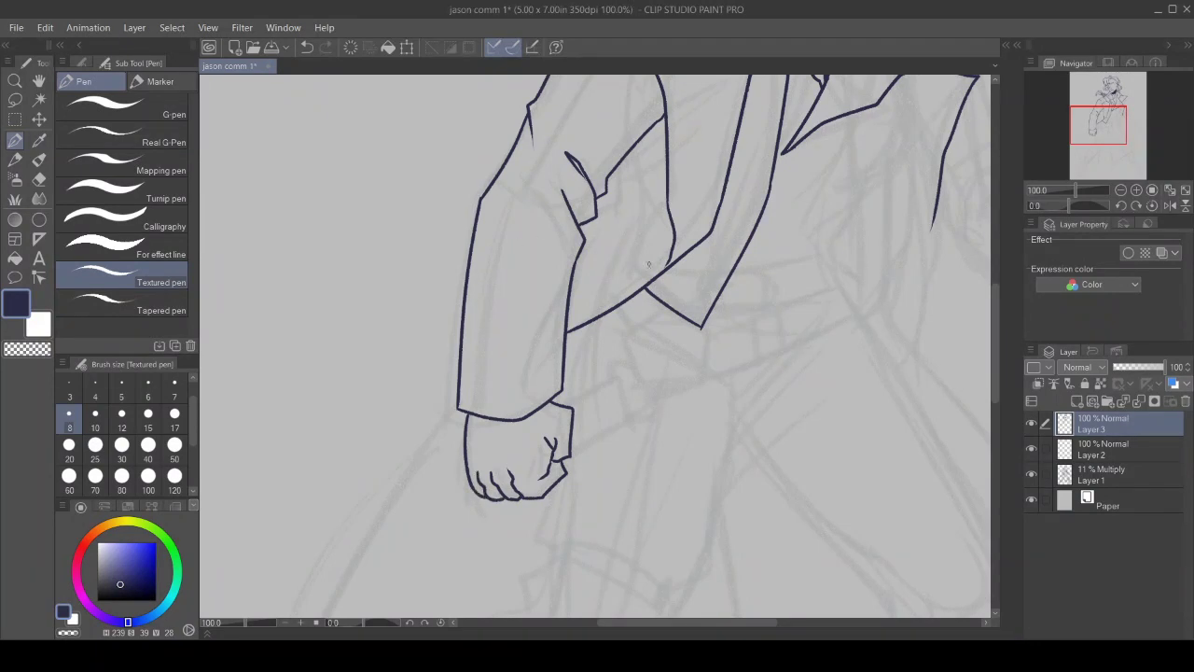
Step: Add stepped fold lines between the lowered arm's inner elbow and the coat body, and clean up where they meet the sleeve
drag(619, 164, 615, 241)
drag(620, 196, 576, 243)
key(c)
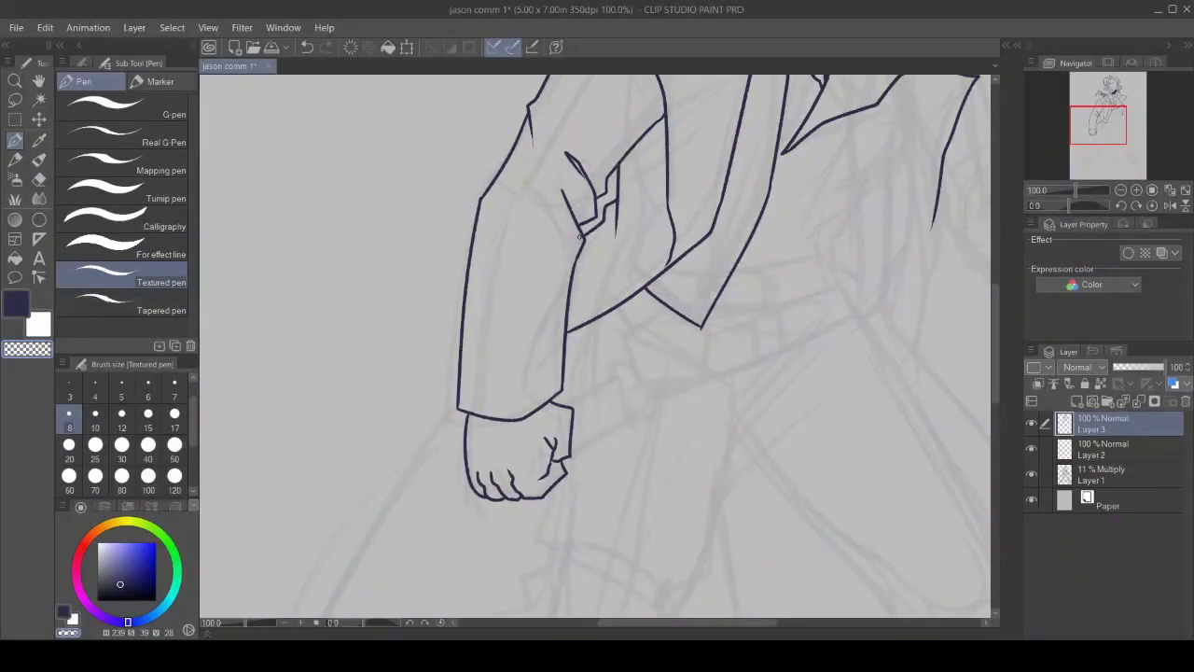
key(c)
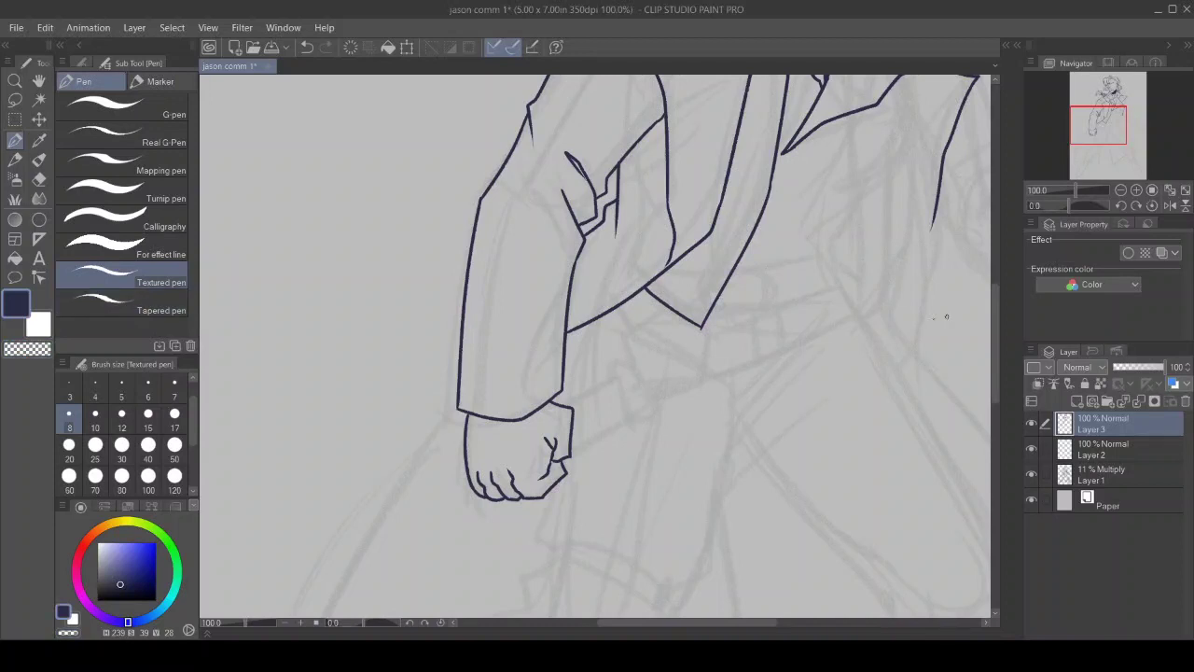
Step: Ink the outstretched arm's upper sleeve with elbow folds, add small creases at the lapel tip, and extend the coat edge downward
drag(993, 341, 1004, 262)
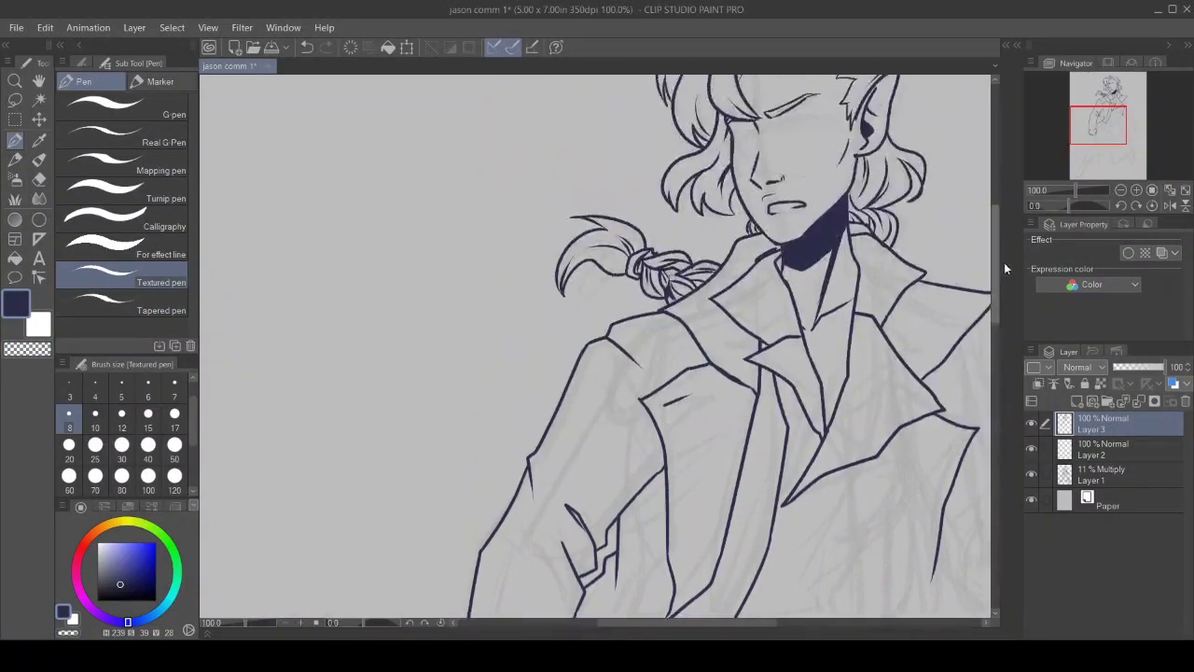
scroll(926, 380, down, 1)
drag(681, 623, 764, 623)
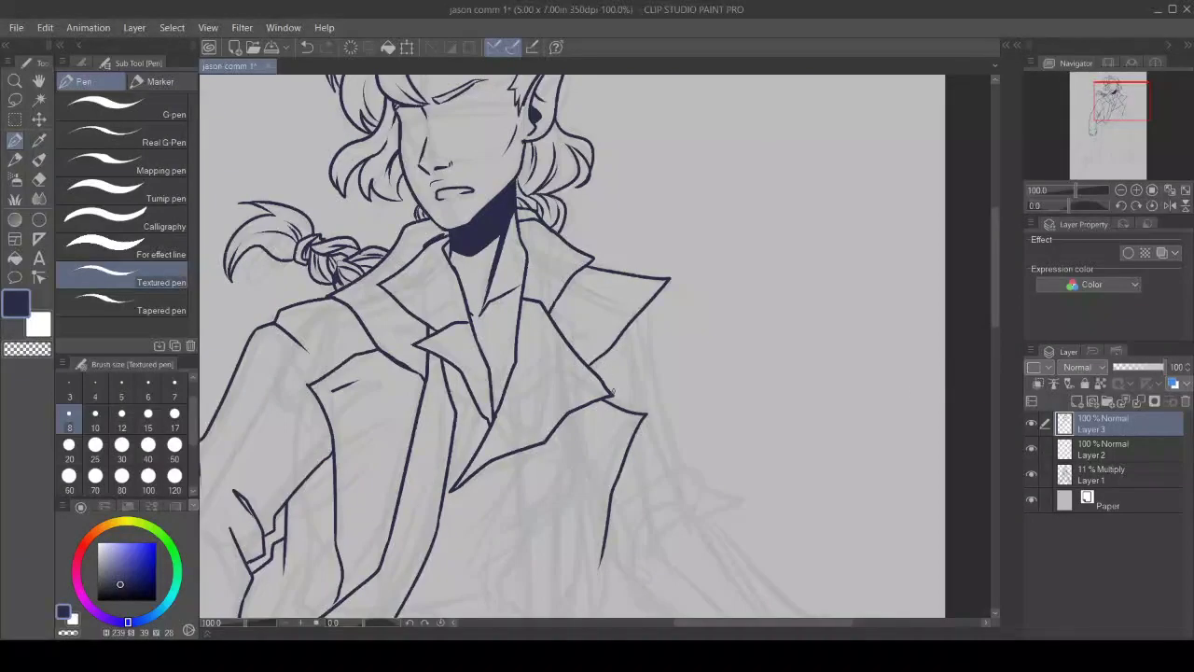
mouse_move(609, 392)
mouse_down()
mouse_move(609, 369)
mouse_move(611, 394)
mouse_up()
mouse_move(644, 320)
mouse_down()
mouse_move(673, 486)
mouse_move(693, 511)
mouse_up()
scroll(663, 246, down, 5)
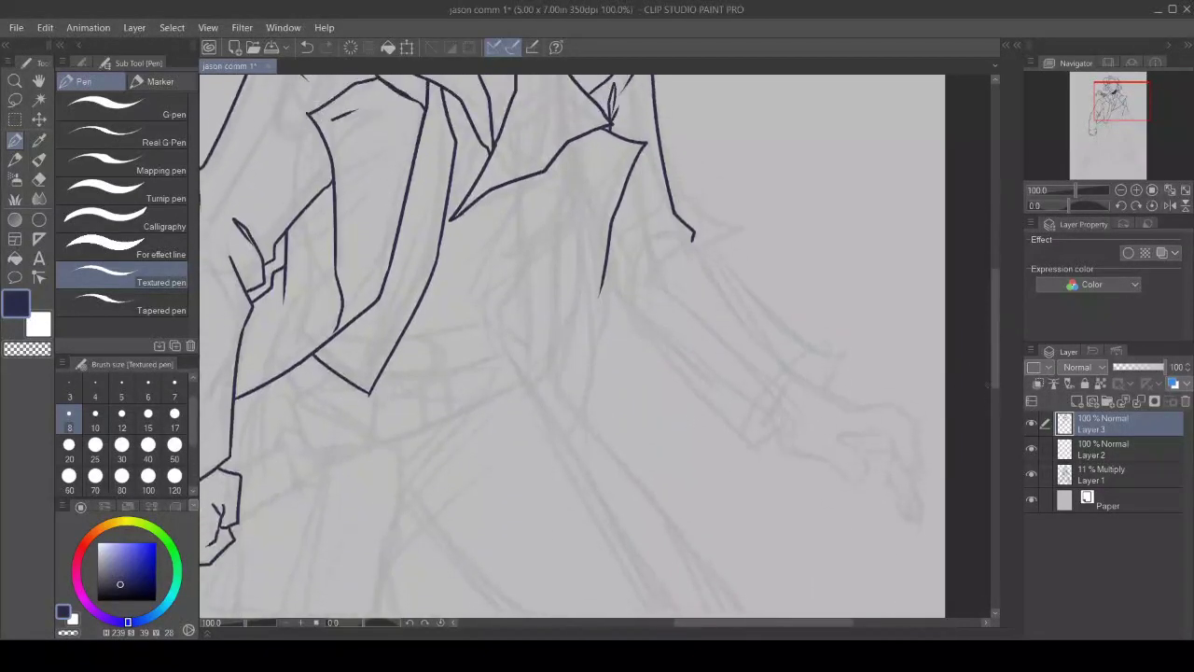
mouse_move(675, 245)
mouse_down()
mouse_move(591, 347)
mouse_move(569, 408)
mouse_up()
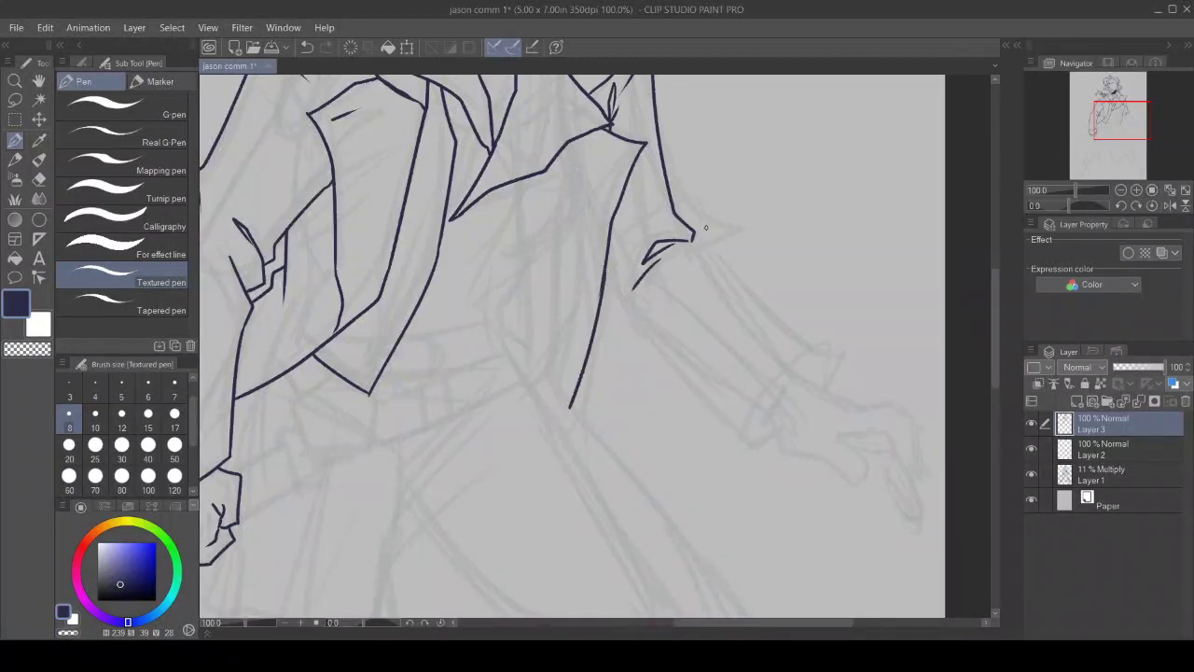
Step: Ink the outstretched arm's forearm sleeve with an open flared cuff, and add a curved fold at the inner elbow
mouse_move(697, 240)
mouse_down()
mouse_move(838, 357)
mouse_move(830, 388)
mouse_move(801, 371)
mouse_move(763, 446)
mouse_up()
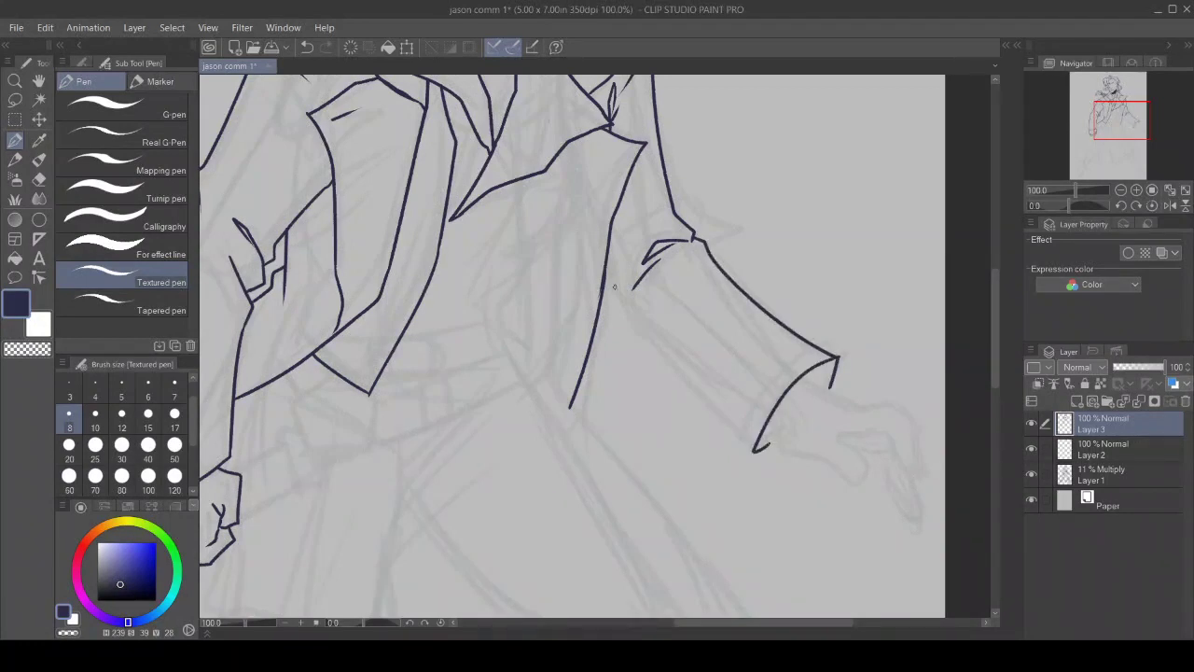
mouse_move(602, 299)
mouse_down()
mouse_move(716, 427)
mouse_move(752, 456)
mouse_move(765, 447)
mouse_move(754, 458)
mouse_up()
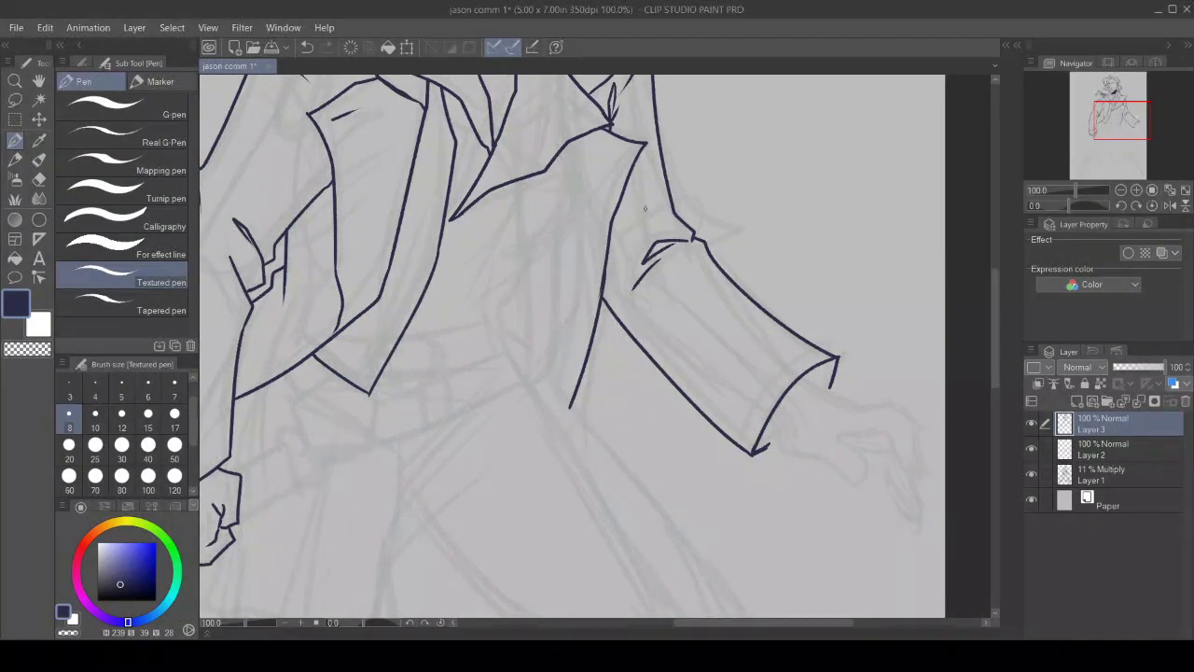
drag(642, 223, 611, 291)
Step: Ink the second vest front panel with its angled hem, and draw the waistband lines between the two vest panels
mouse_move(578, 139)
mouse_down()
mouse_move(570, 344)
mouse_move(529, 396)
mouse_up()
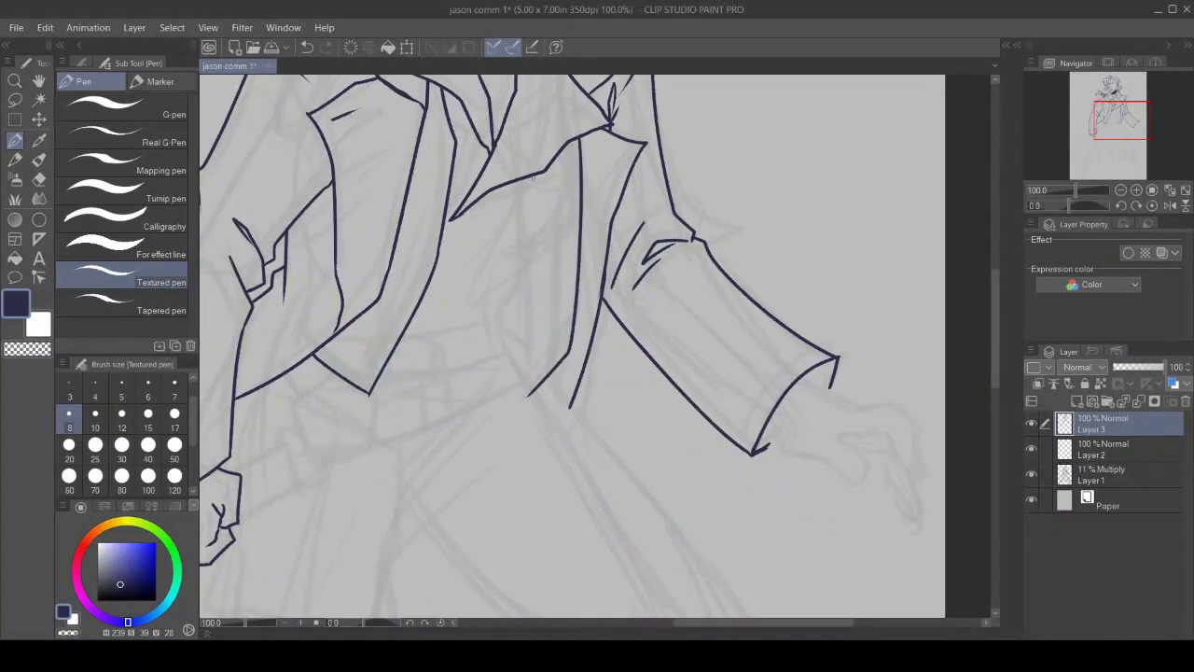
mouse_move(535, 176)
mouse_down()
mouse_move(511, 407)
mouse_move(530, 390)
mouse_up()
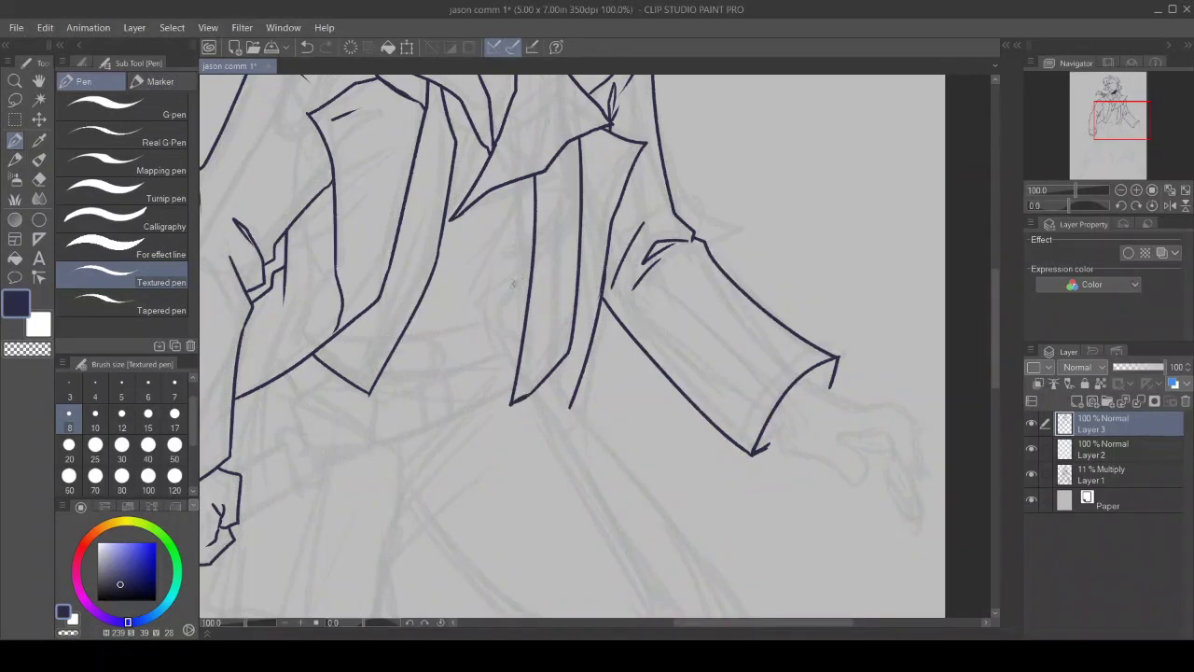
mouse_move(400, 338)
mouse_down()
mouse_move(510, 314)
mouse_move(511, 344)
mouse_up()
drag(379, 378, 463, 365)
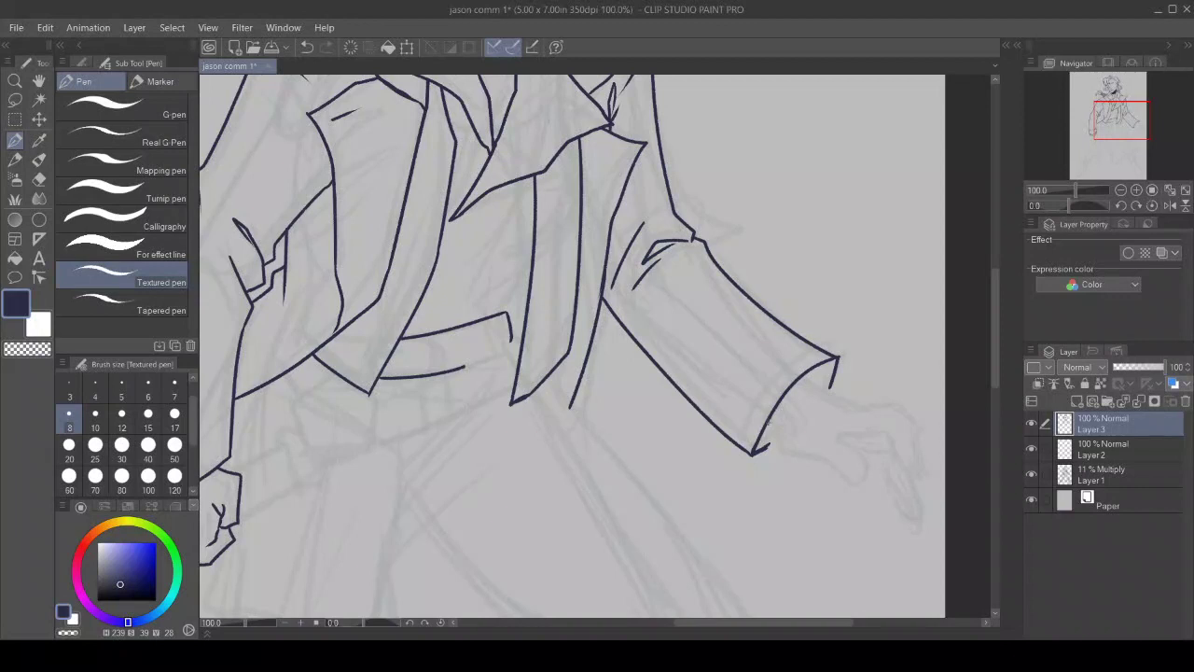
Step: Ink the outstretched open hand emerging from the cuff, with the thumb, the back of the hand and the bent, overlapping fingers
mouse_move(767, 421)
mouse_down()
mouse_move(786, 448)
mouse_move(845, 479)
mouse_move(855, 469)
mouse_move(829, 431)
mouse_move(769, 446)
mouse_up()
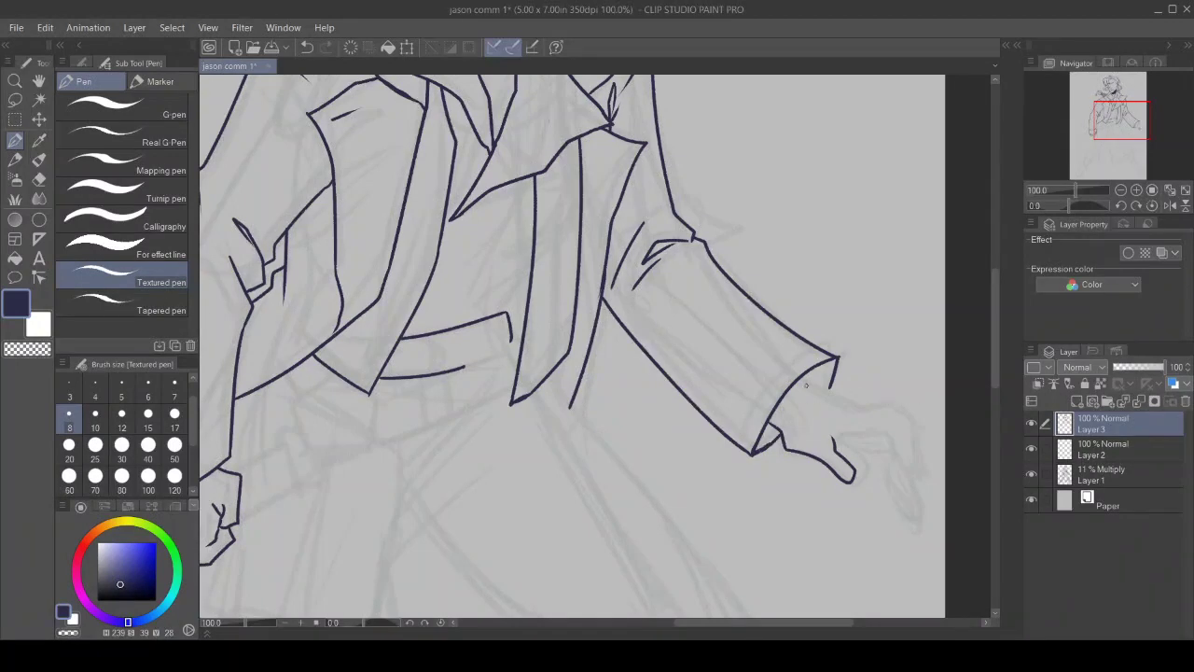
mouse_move(798, 380)
mouse_down()
mouse_move(918, 404)
mouse_move(904, 402)
mouse_move(925, 427)
mouse_move(920, 473)
mouse_up()
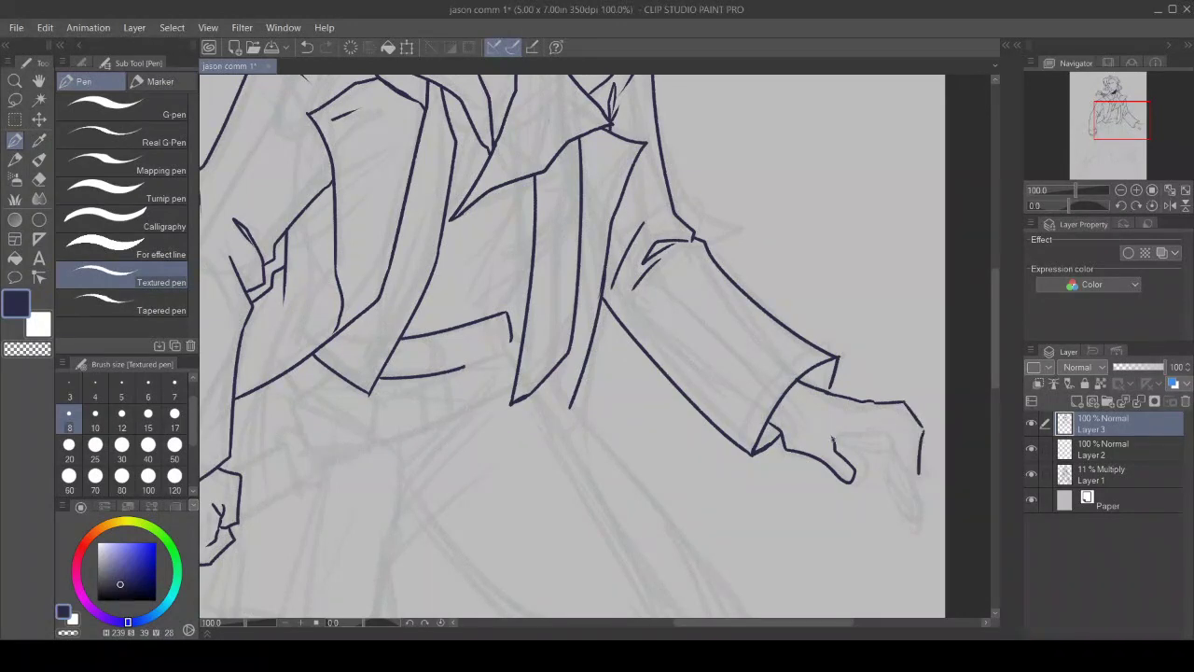
mouse_move(832, 439)
mouse_down()
mouse_move(896, 430)
mouse_move(918, 512)
mouse_up()
drag(893, 470, 913, 514)
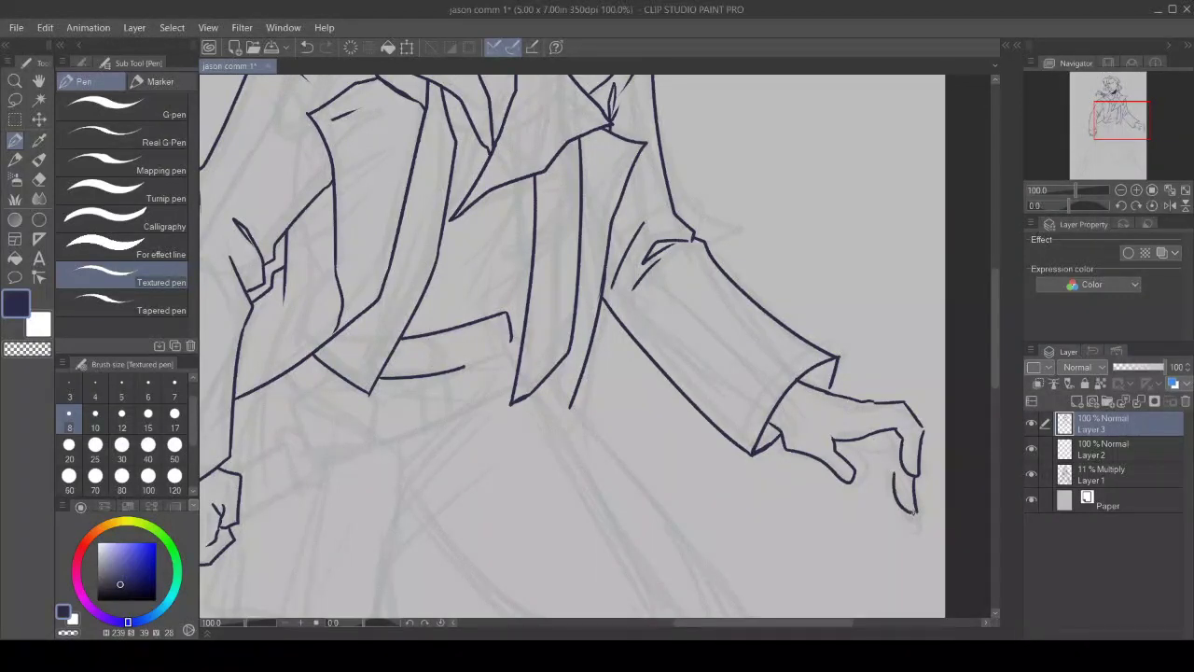
drag(893, 471, 878, 438)
drag(865, 435, 897, 505)
drag(877, 446, 836, 442)
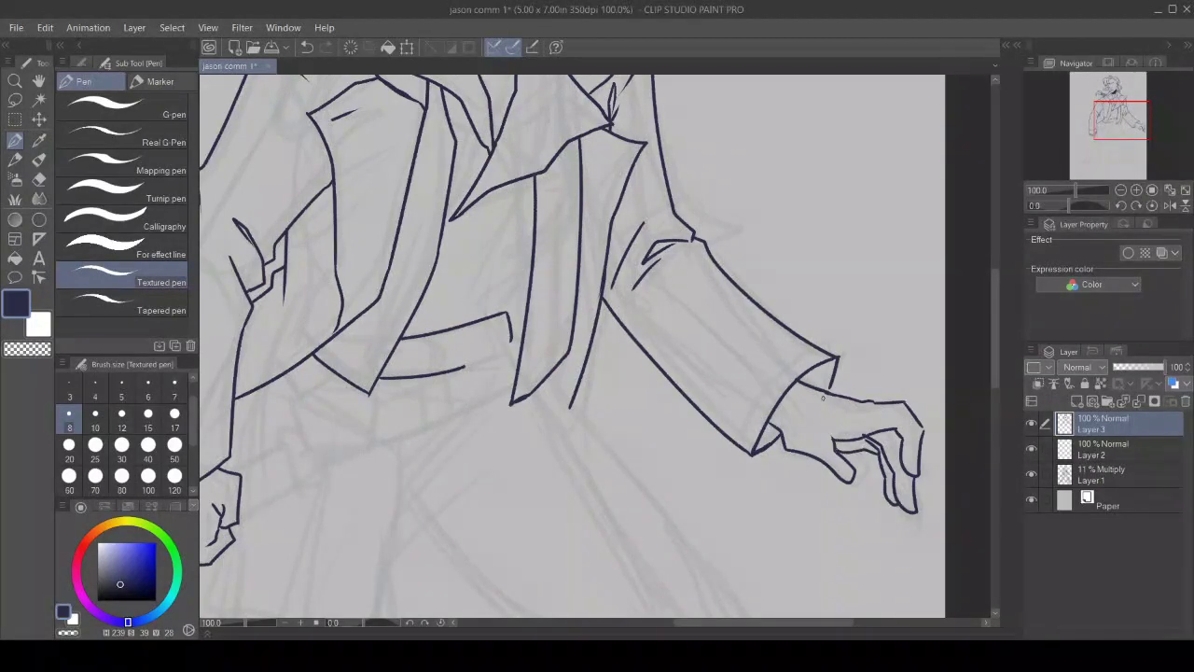
Step: Touch up the line work of the bent fingers on the outstretched hand, erasing stray bits and redrawing a short finger line
key(c)
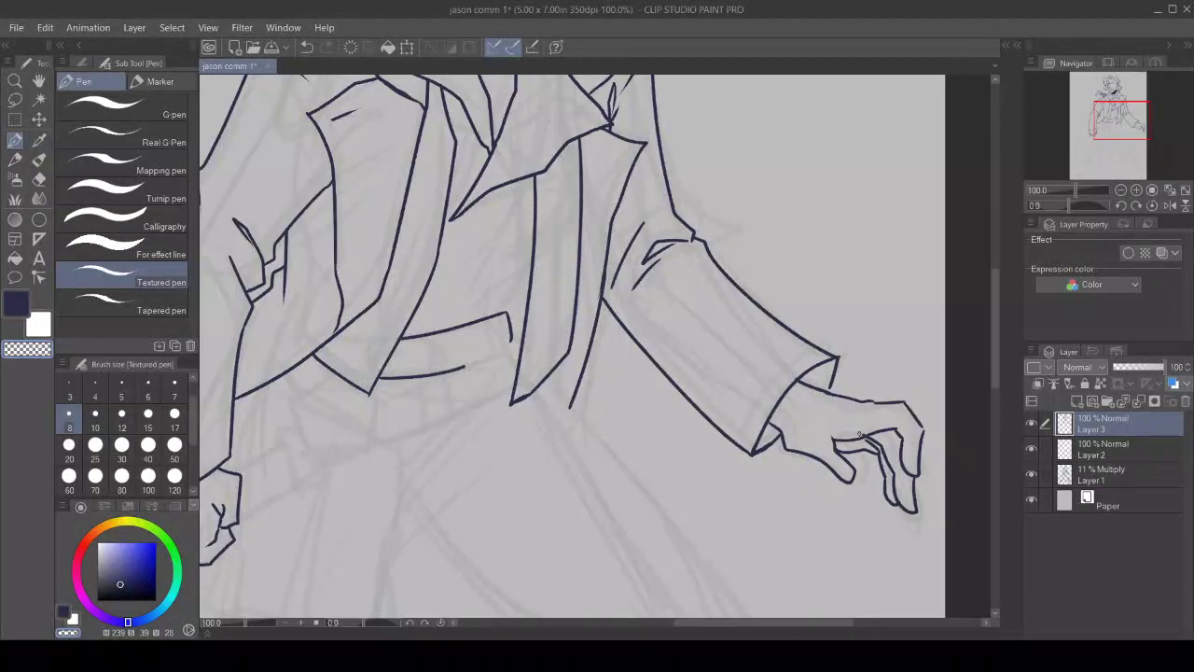
key(c)
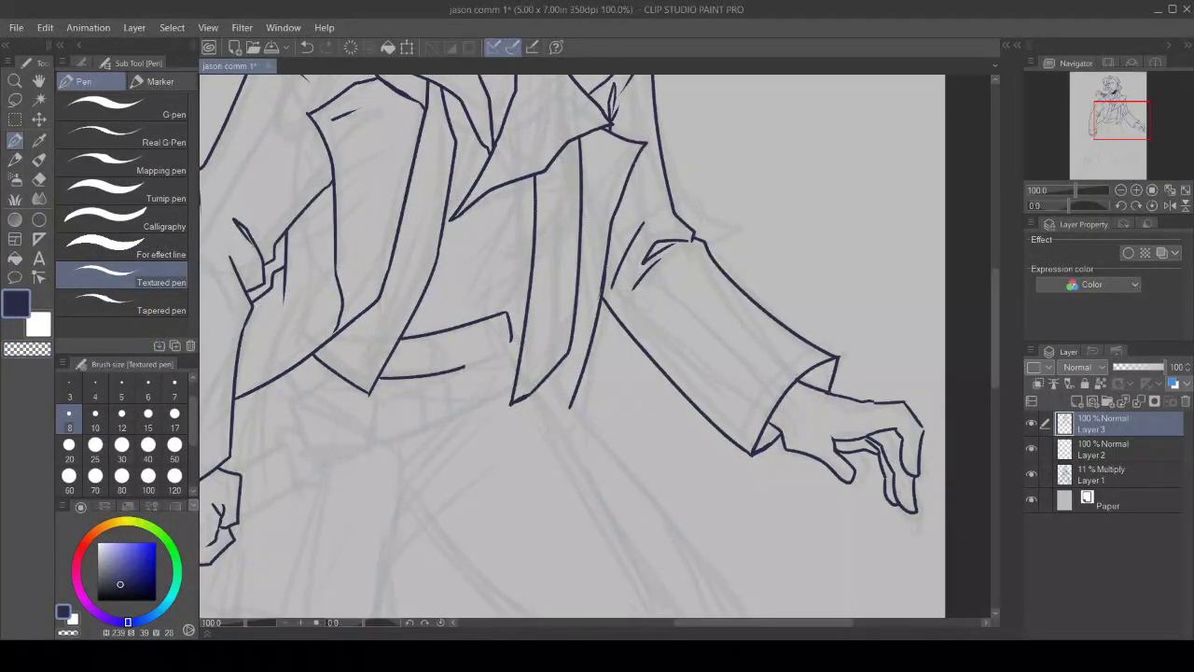
drag(895, 427, 900, 435)
Step: Check the inked upper body with the rough sketch layer temporarily hidden, viewing the figure at 50% zoom
drag(996, 374, 974, 392)
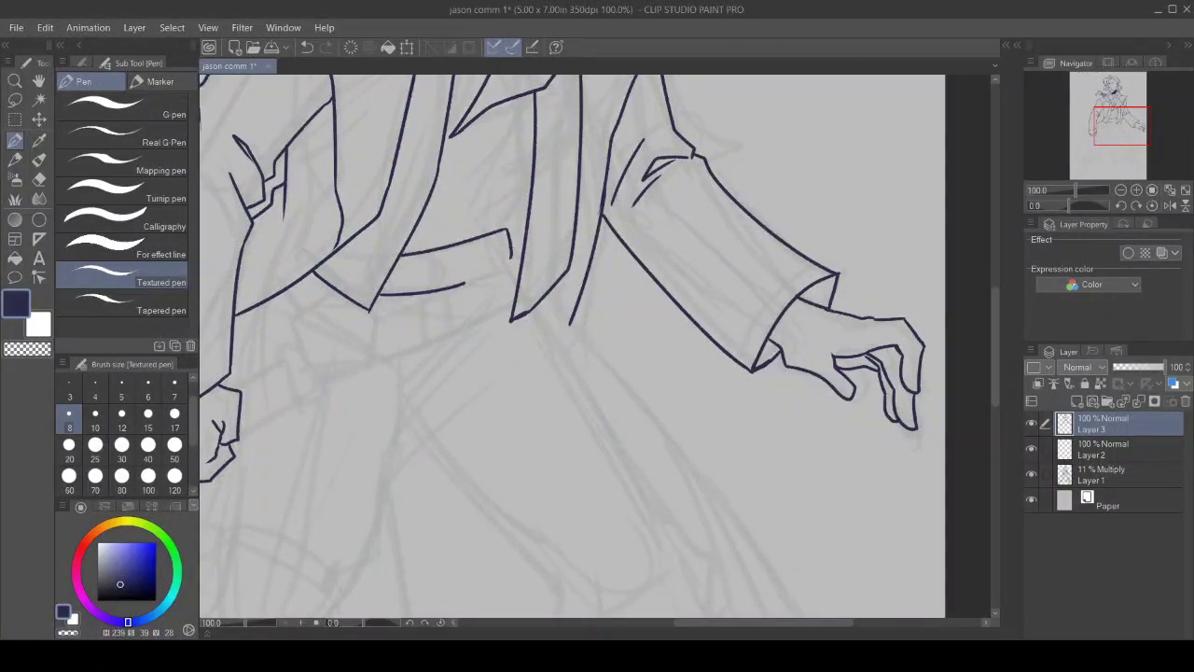
key(/)
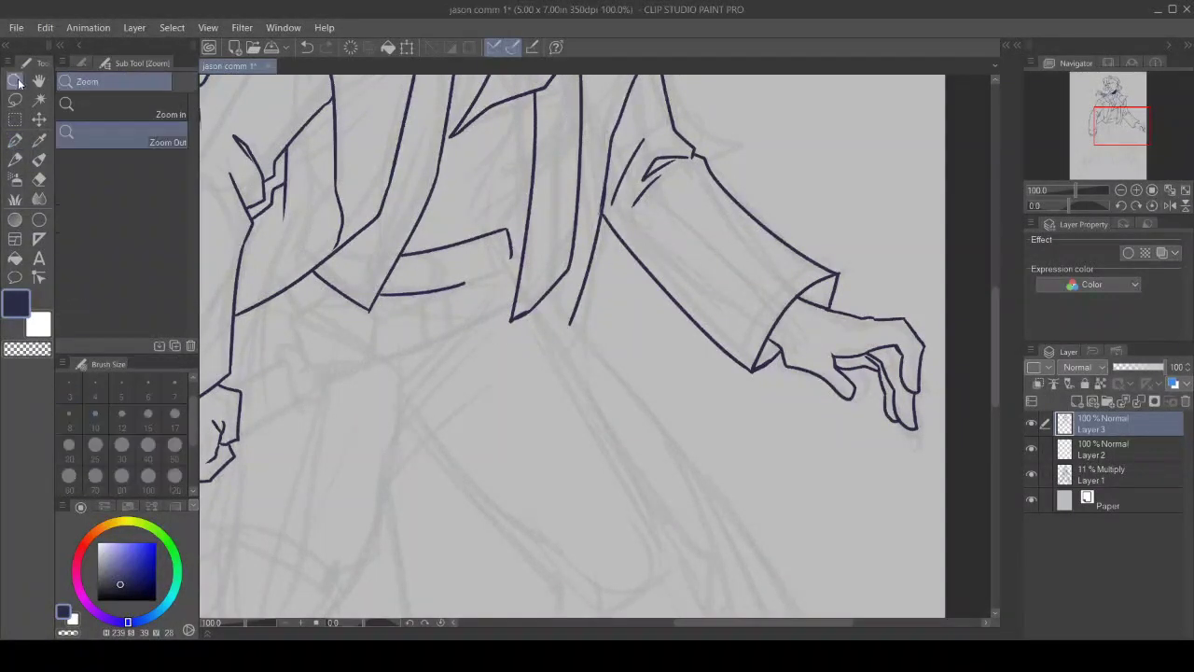
alt+click(562, 557)
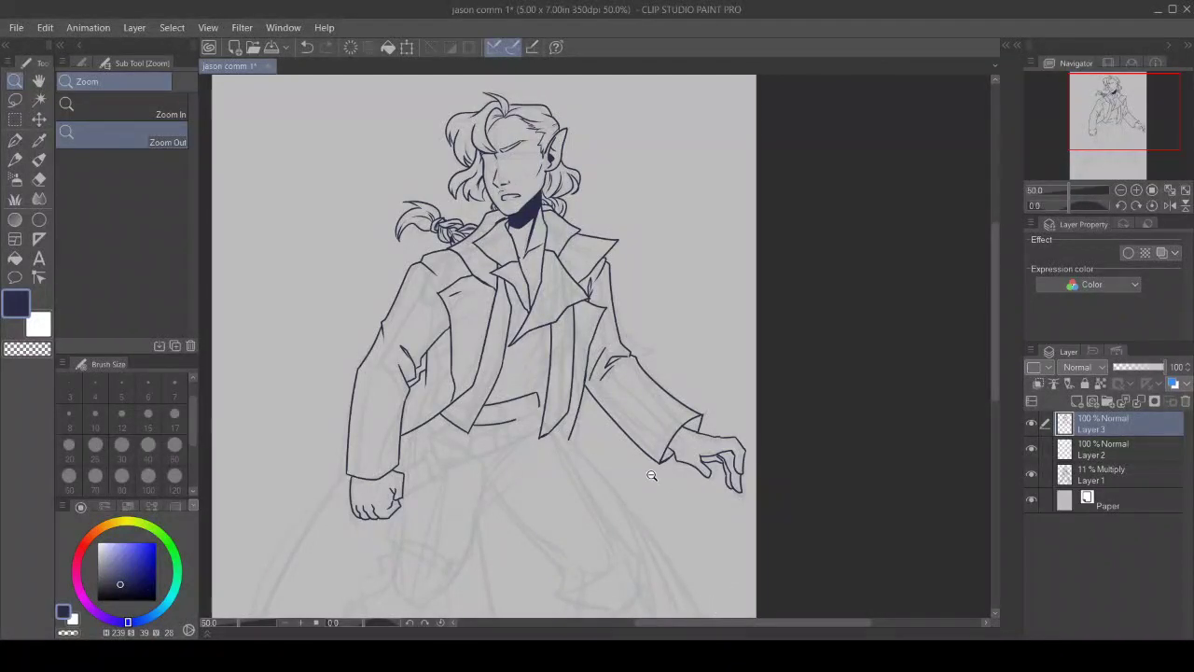
click(15, 160)
click(15, 140)
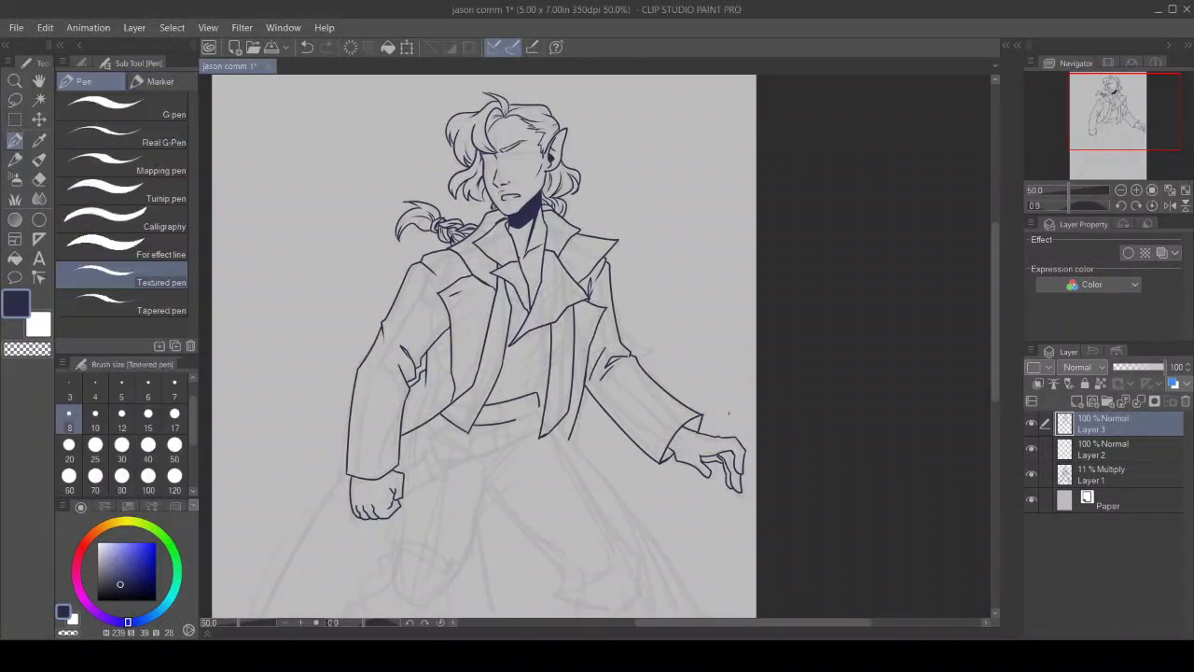
click(1031, 474)
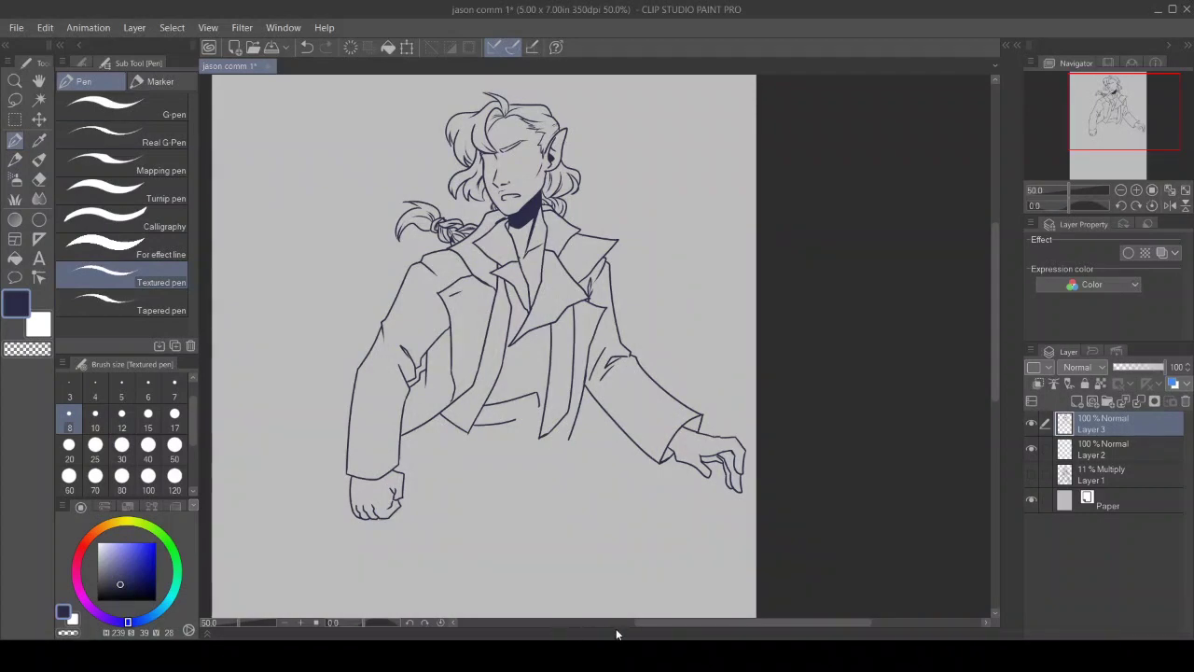
drag(642, 621, 611, 623)
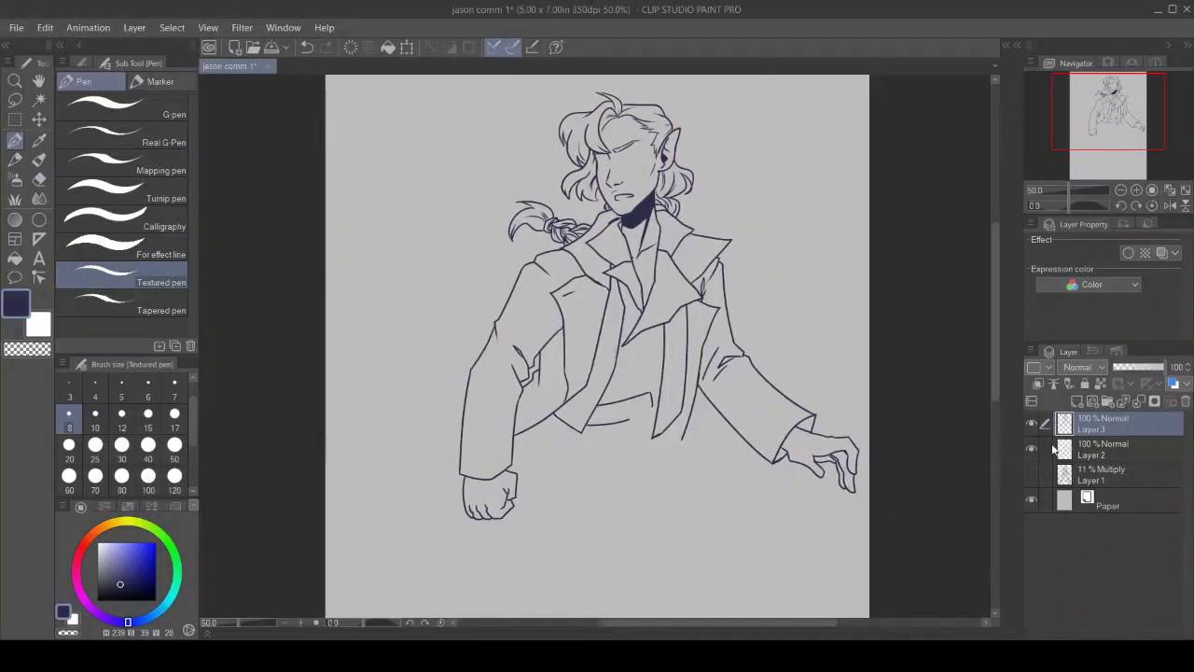
click(1032, 474)
Step: Ink a pentagonal belt buckle just below the first vest panel's pointed hem, and clean up its corners
scroll(976, 450, down, 5)
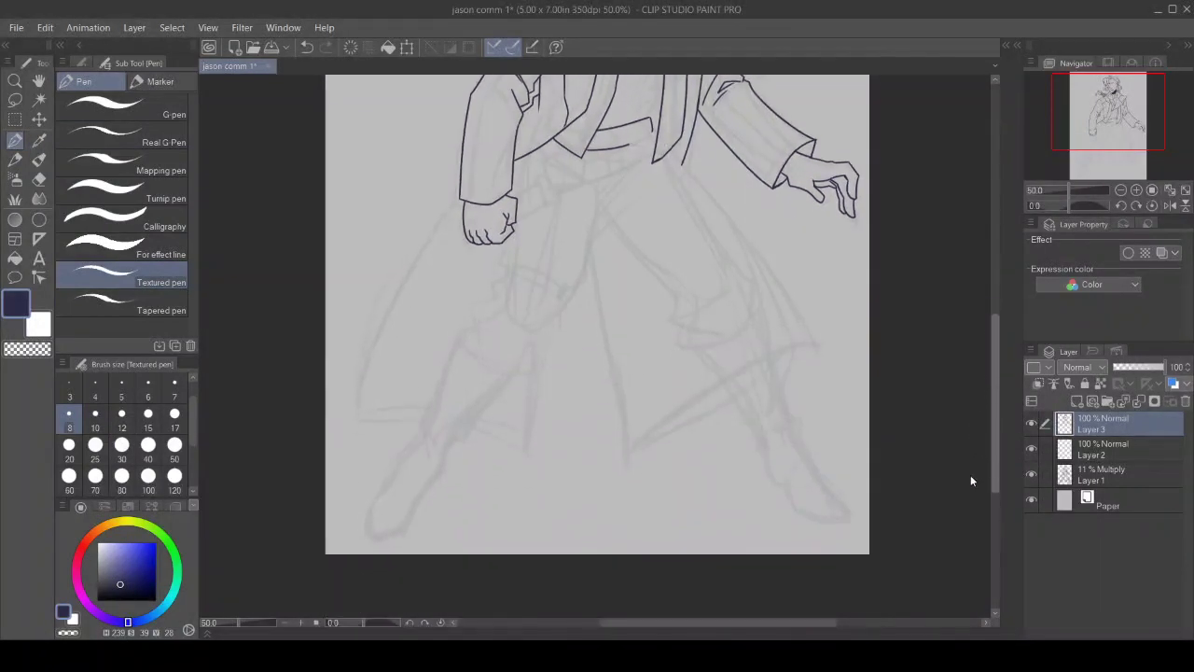
scroll(971, 481, up, 1)
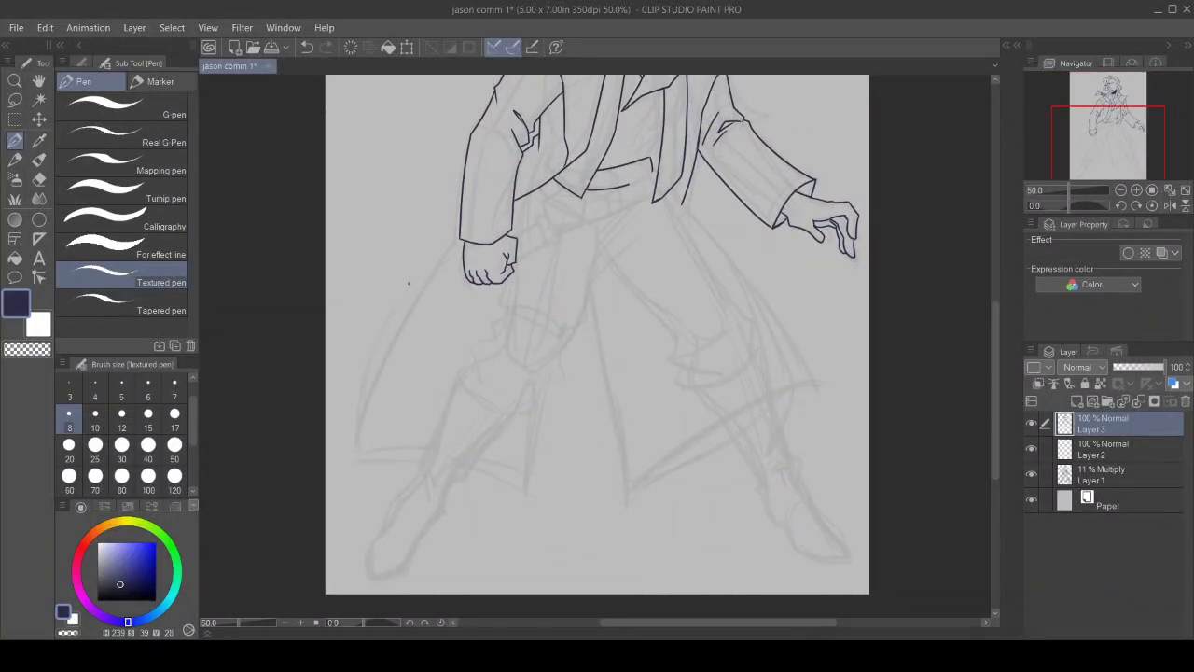
key(ctrl+plus)
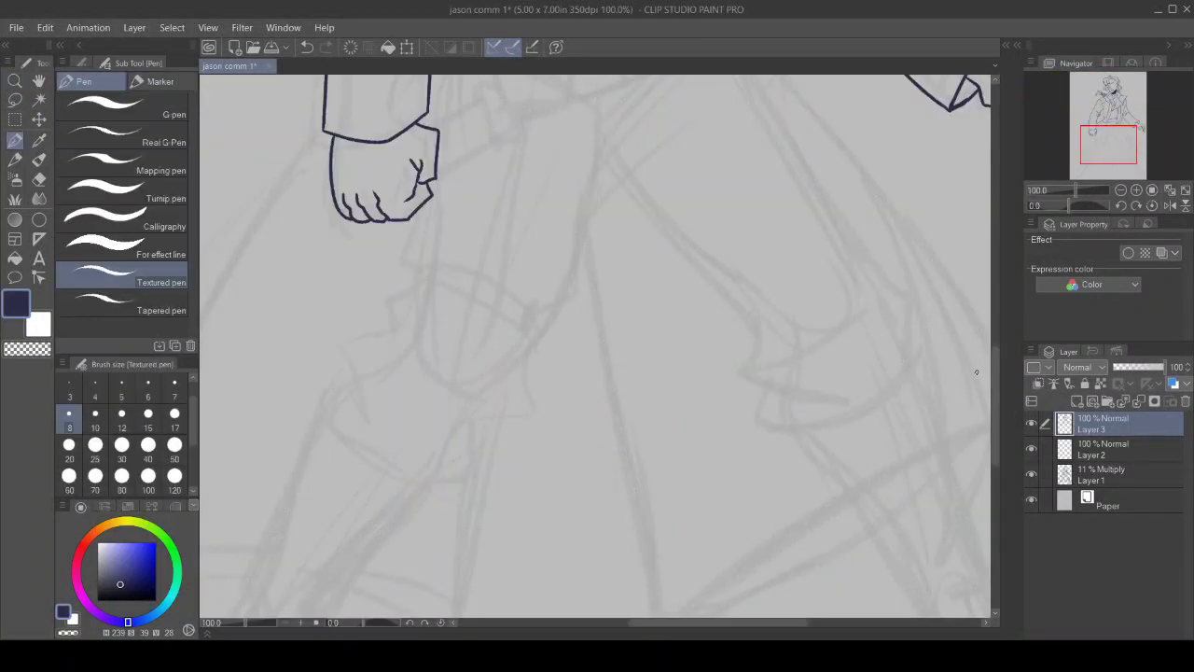
scroll(977, 371, up, 8)
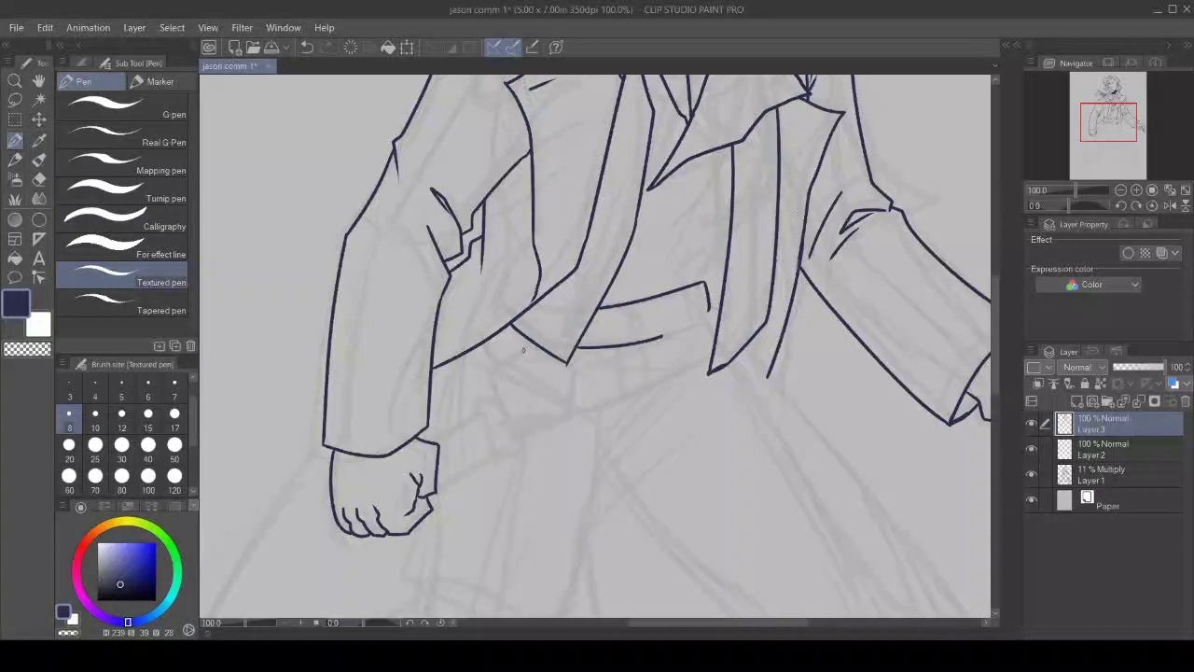
mouse_move(523, 350)
mouse_down()
mouse_move(486, 386)
mouse_move(504, 431)
mouse_up()
mouse_move(528, 349)
mouse_down()
mouse_move(570, 371)
mouse_move(567, 425)
mouse_move(502, 431)
mouse_up()
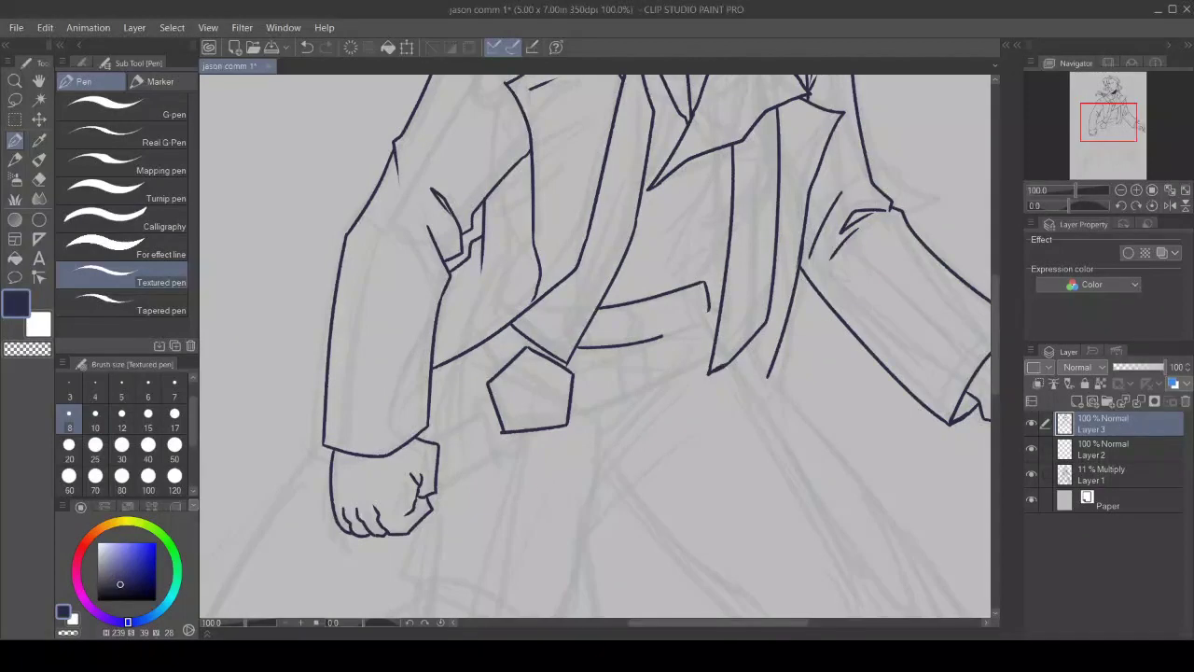
key(c)
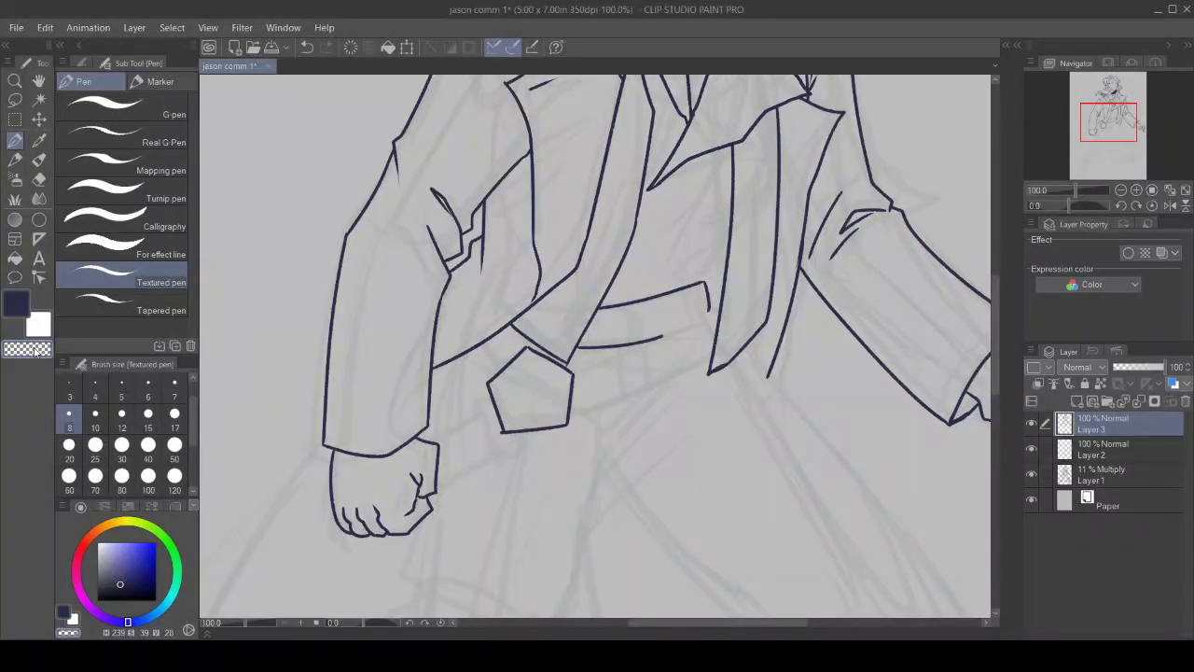
mouse_move(499, 427)
mouse_down()
mouse_move(504, 446)
mouse_move(501, 434)
mouse_up()
drag(563, 363, 570, 375)
click(12, 308)
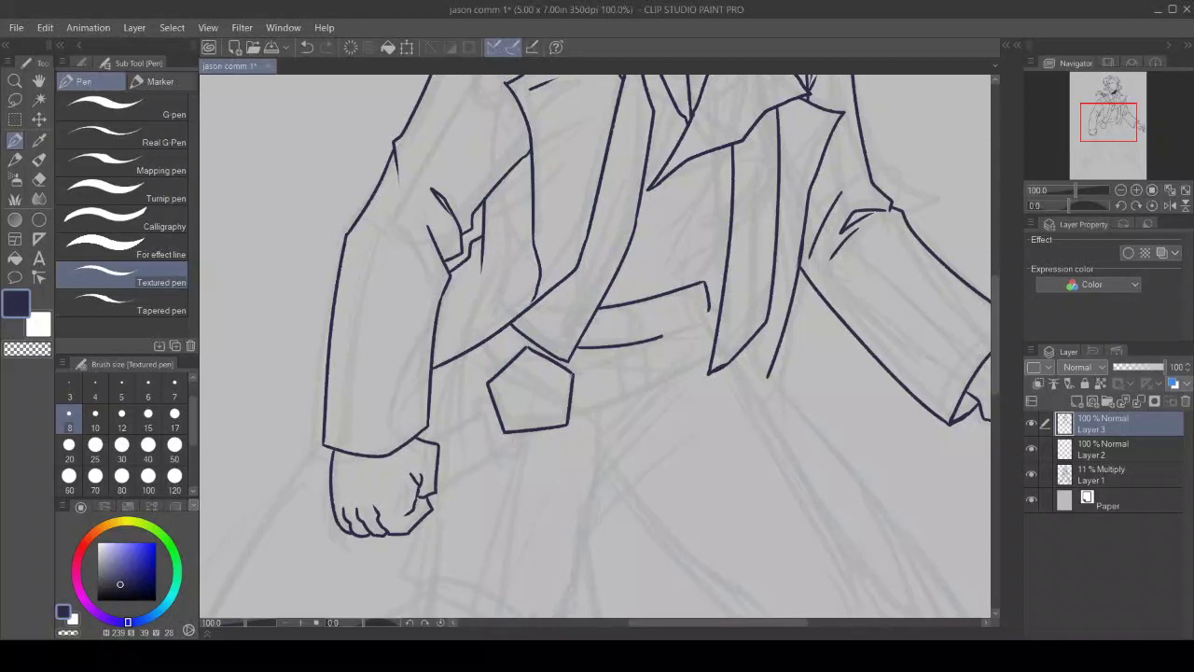
Step: Ink the slanted belt band on both sides of the buckle, from the second vest panel across to the closed fist
drag(574, 375, 719, 320)
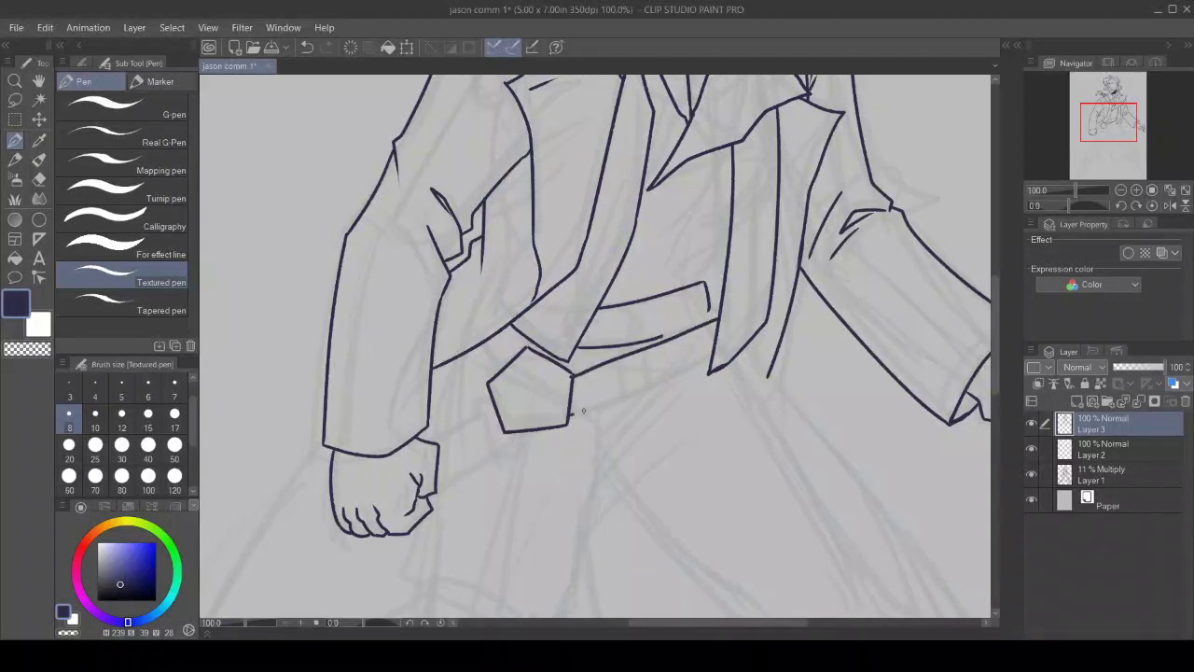
mouse_move(573, 413)
mouse_down()
mouse_move(711, 360)
mouse_move(693, 325)
mouse_move(715, 314)
mouse_up()
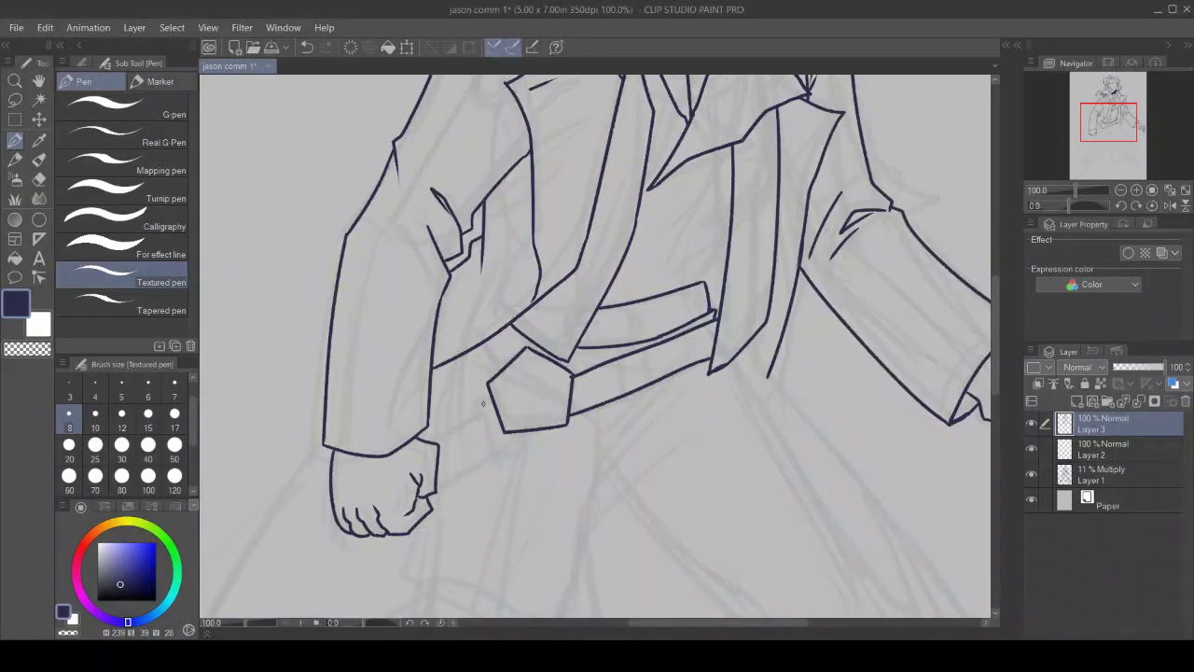
mouse_move(489, 390)
mouse_down()
mouse_move(433, 442)
mouse_move(436, 479)
mouse_up()
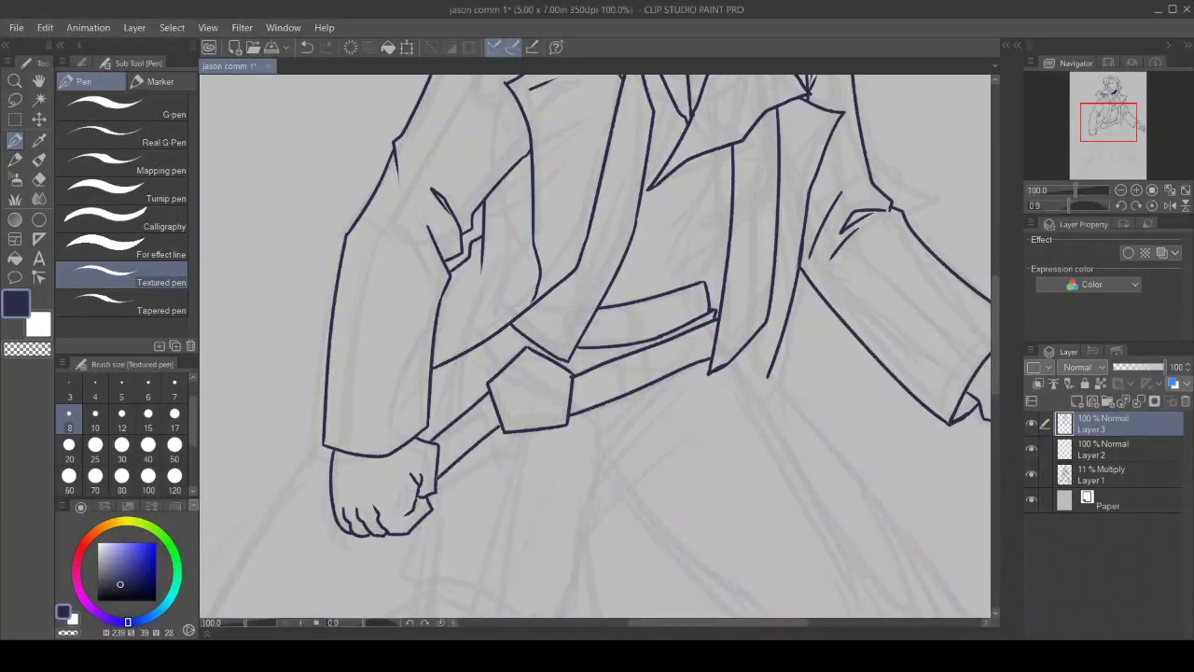
Step: Ink the waistband edges and folds between the vest hem and the lowered sleeve, and add shirt creases above the waistband
mouse_move(482, 346)
mouse_down()
mouse_move(496, 371)
mouse_move(507, 324)
mouse_up()
drag(455, 358, 435, 435)
drag(467, 390, 447, 413)
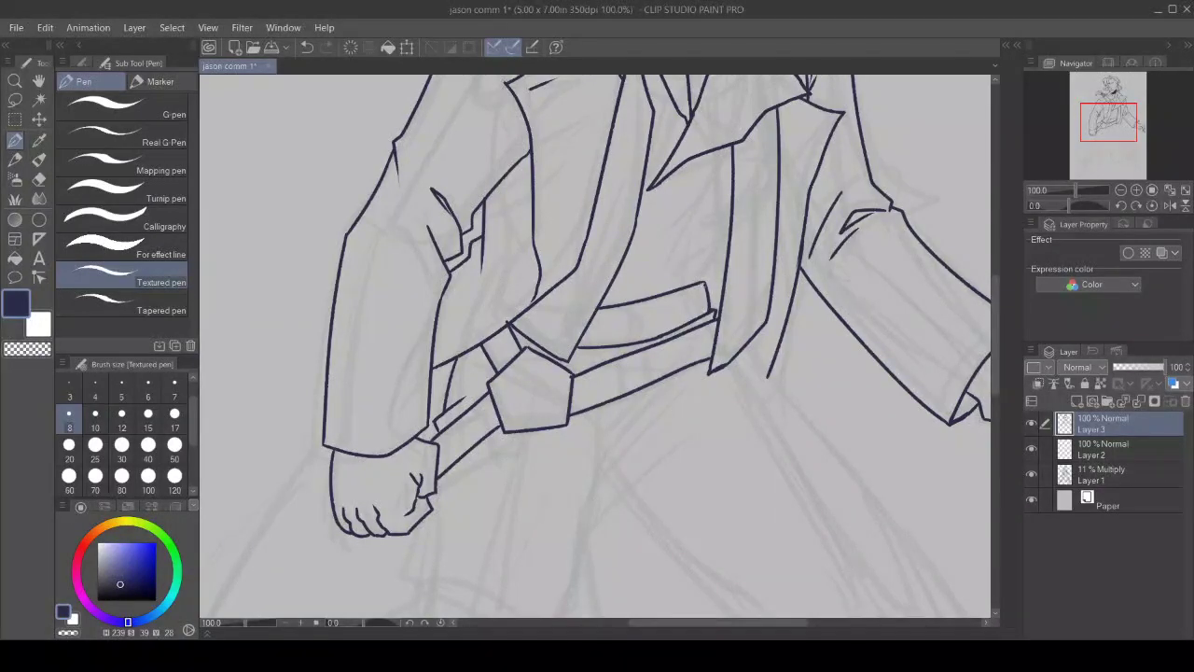
mouse_move(707, 284)
mouse_down()
mouse_move(709, 267)
mouse_move(680, 284)
mouse_move(713, 261)
mouse_up()
mouse_move(608, 286)
mouse_down()
mouse_move(655, 287)
mouse_move(620, 291)
mouse_move(697, 249)
mouse_up()
Step: Ink the first trouser leg below the fist, with inner and outer thigh edges and baggy, overlapping folds at the knee
drag(995, 355, 970, 403)
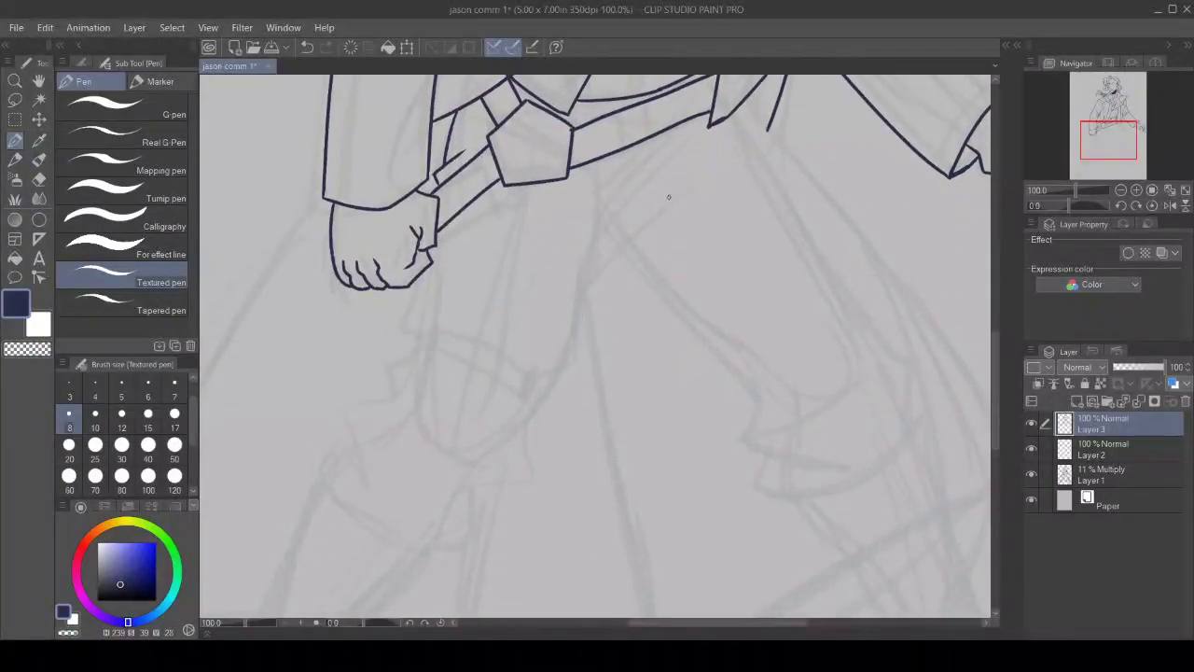
mouse_move(682, 182)
mouse_down()
mouse_move(627, 212)
mouse_move(583, 293)
mouse_up()
mouse_move(597, 252)
mouse_down()
mouse_move(518, 485)
mouse_move(415, 509)
mouse_up()
mouse_move(486, 495)
mouse_down()
mouse_move(482, 538)
mouse_move(431, 549)
mouse_up()
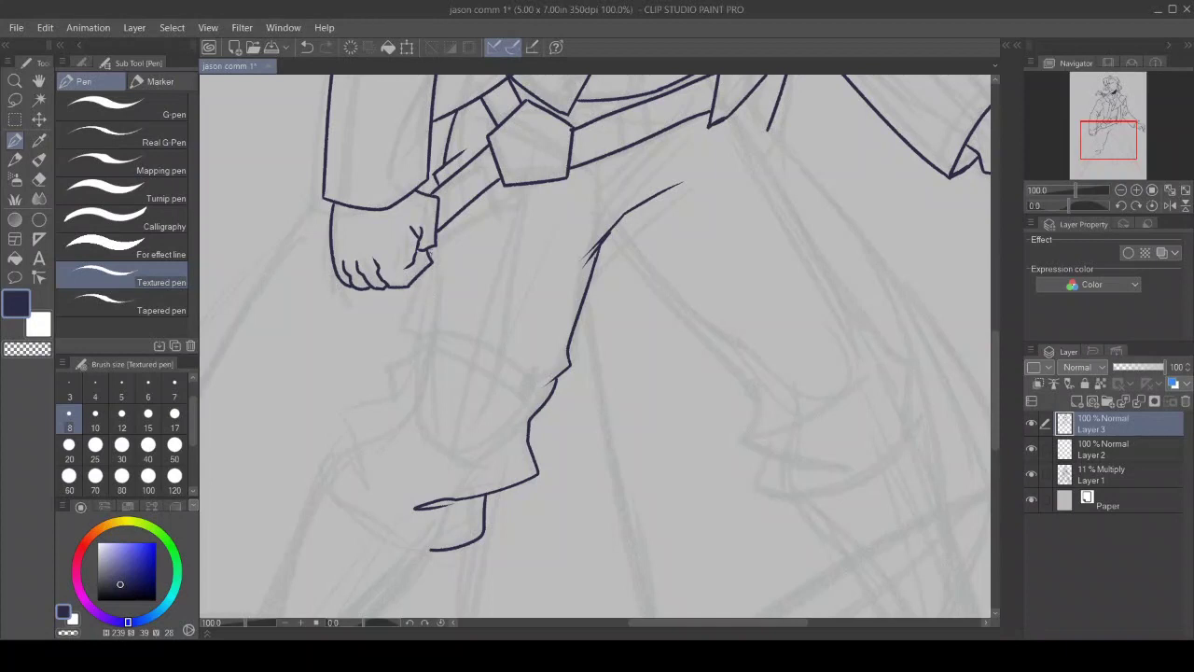
mouse_move(431, 247)
mouse_down()
mouse_move(419, 356)
mouse_move(387, 369)
mouse_move(391, 402)
mouse_move(454, 348)
mouse_up()
mouse_move(396, 401)
mouse_down()
mouse_move(343, 410)
mouse_move(354, 453)
mouse_move(385, 502)
mouse_up()
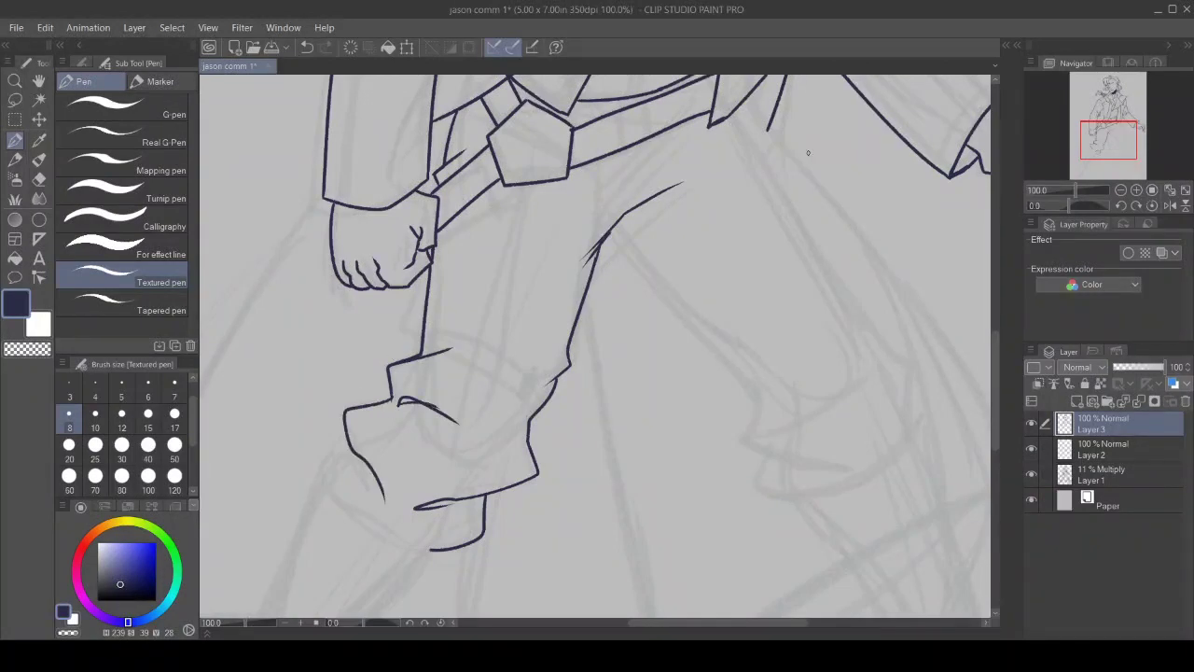
Step: Add crease lines at the trouser crotch and a short line at the belt
drag(618, 152, 624, 211)
mouse_move(655, 163)
mouse_down()
mouse_move(594, 207)
mouse_move(606, 210)
mouse_up()
drag(640, 142, 633, 177)
drag(619, 111, 619, 99)
drag(998, 359, 999, 298)
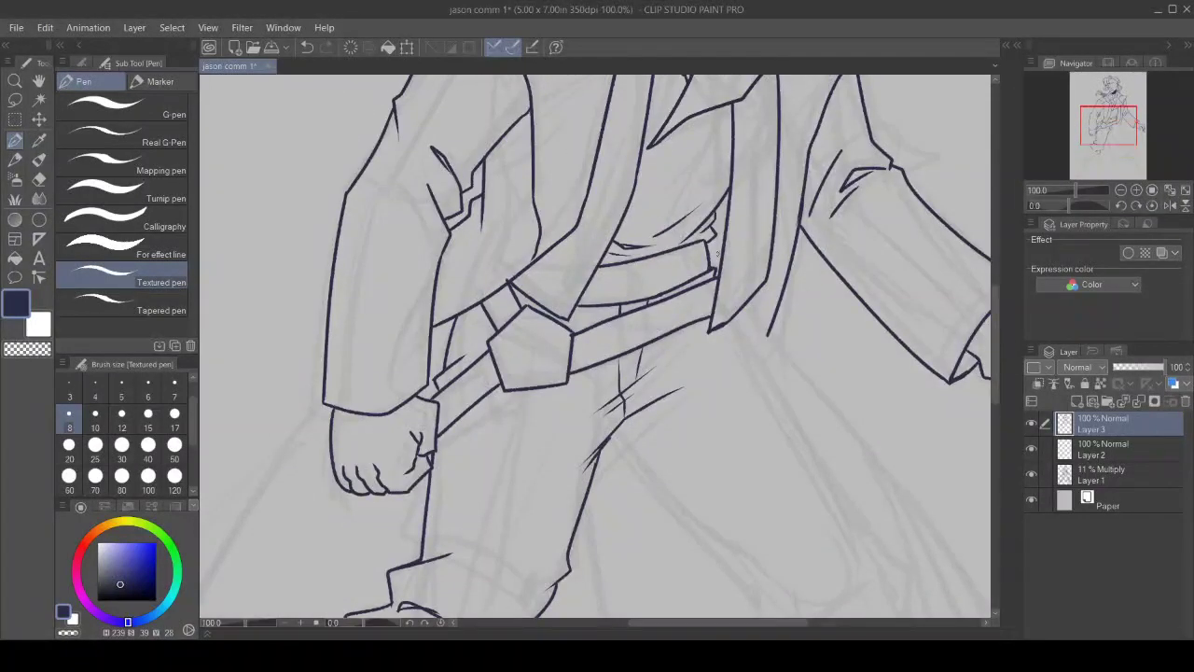
Step: Ink the first lower leg below the baggy knee, tapering to a slanted, creased cuff at the ankle
mouse_move(996, 339)
mouse_down()
mouse_move(1006, 266)
mouse_move(995, 435)
mouse_up()
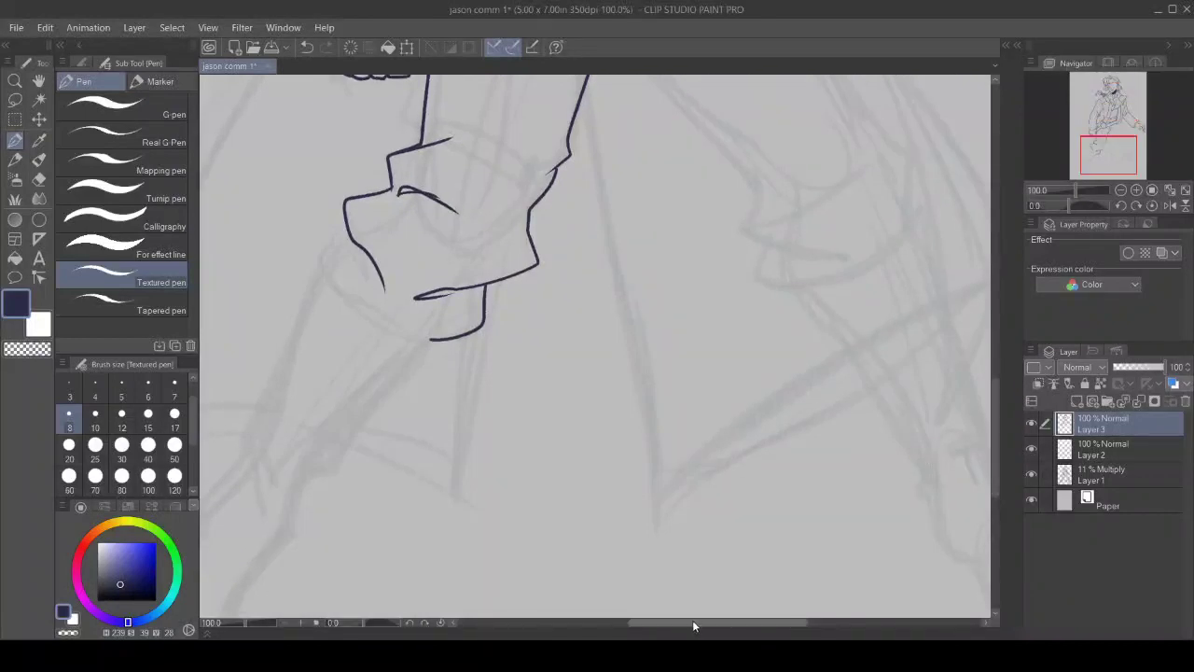
drag(693, 626, 633, 623)
drag(598, 221, 478, 476)
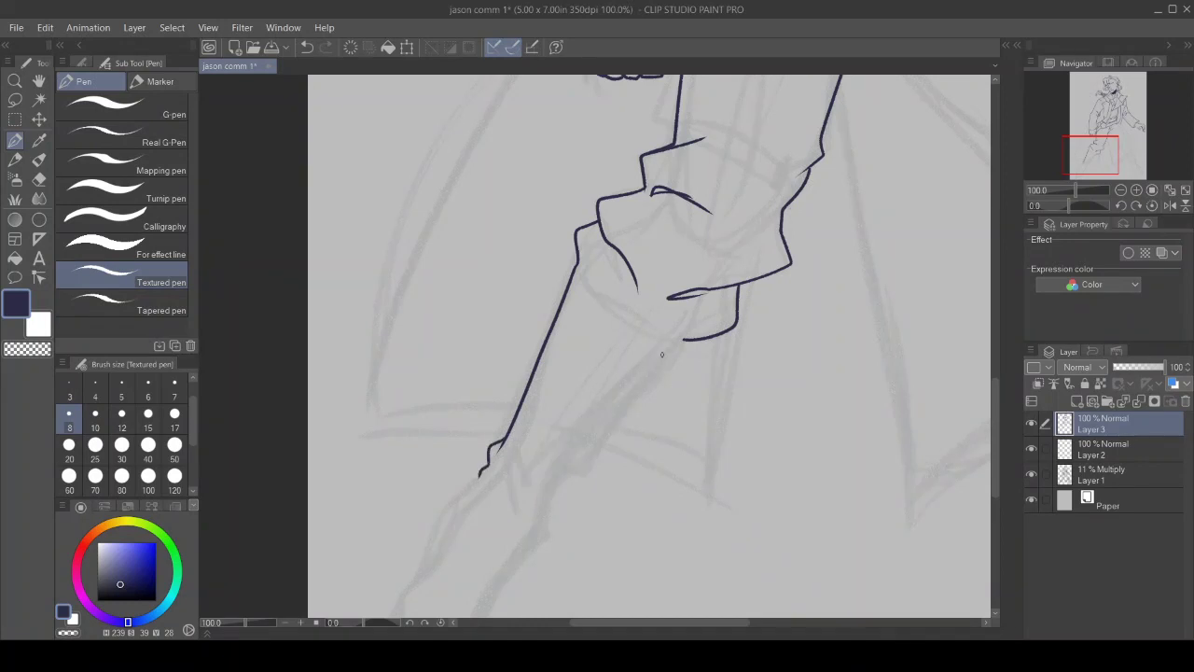
mouse_move(689, 342)
mouse_down()
mouse_move(557, 499)
mouse_move(484, 532)
mouse_up()
drag(503, 461, 509, 492)
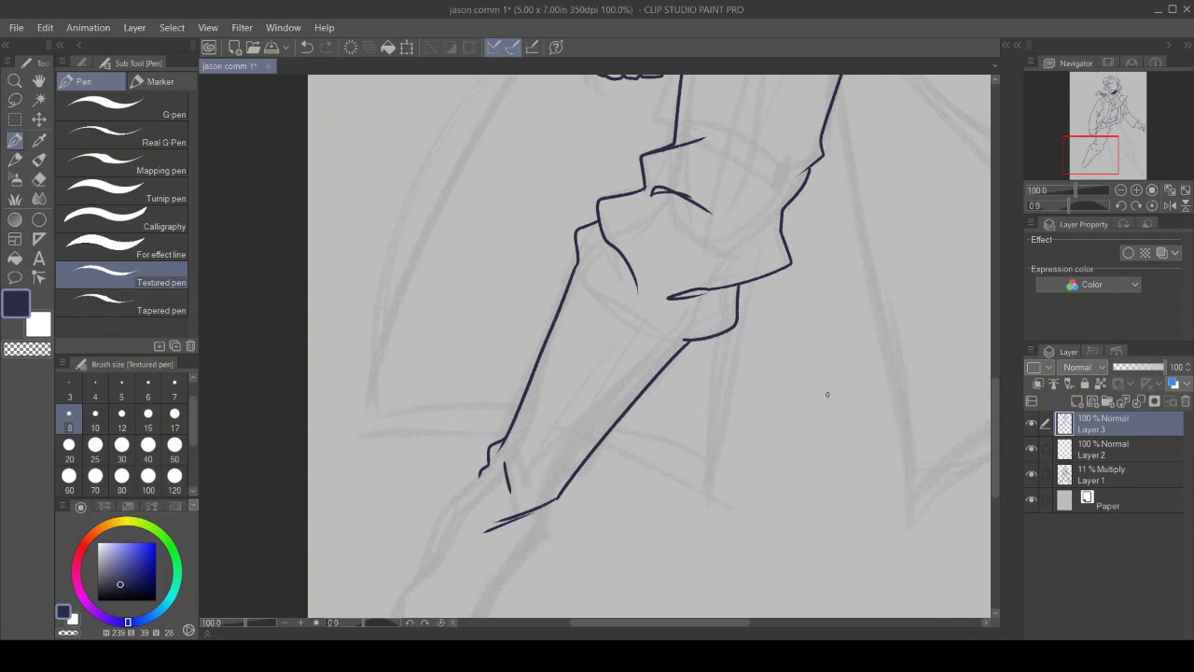
Step: Ink the first foot's pointed shoe outline below the ankle cuff, and clean up its sole and ankle lines
drag(995, 392, 996, 431)
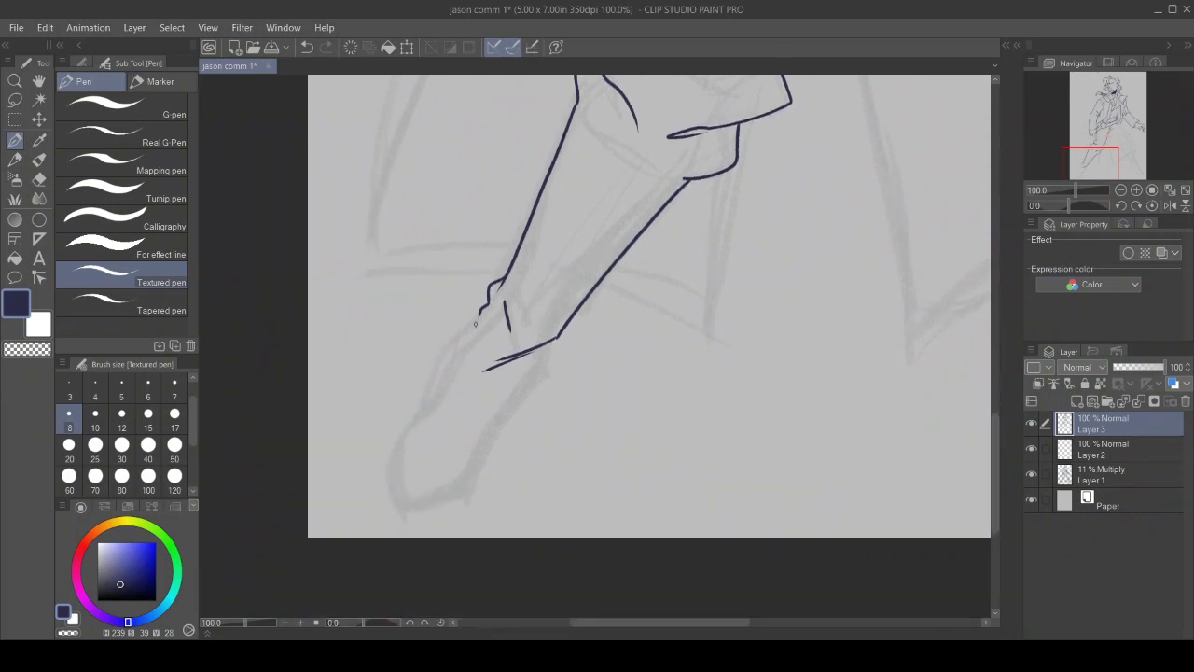
mouse_move(479, 314)
mouse_down()
mouse_move(445, 345)
mouse_move(394, 435)
mouse_move(400, 509)
mouse_up()
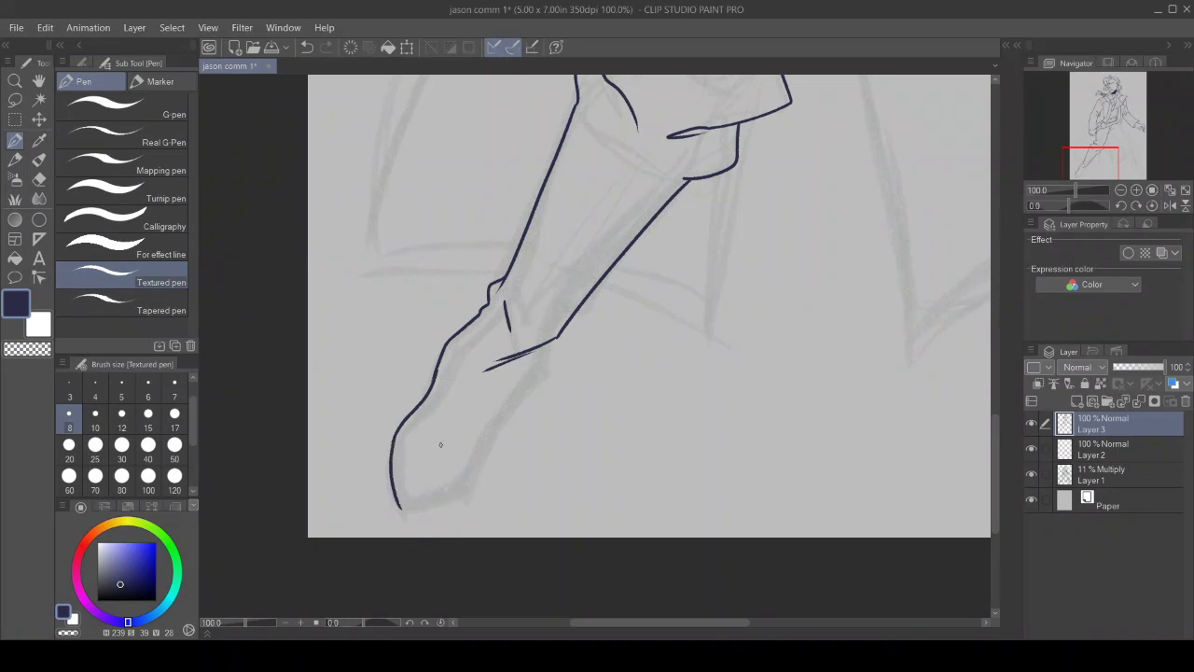
mouse_move(548, 345)
mouse_down()
mouse_move(457, 487)
mouse_move(476, 475)
mouse_move(421, 502)
mouse_up()
click(13, 353)
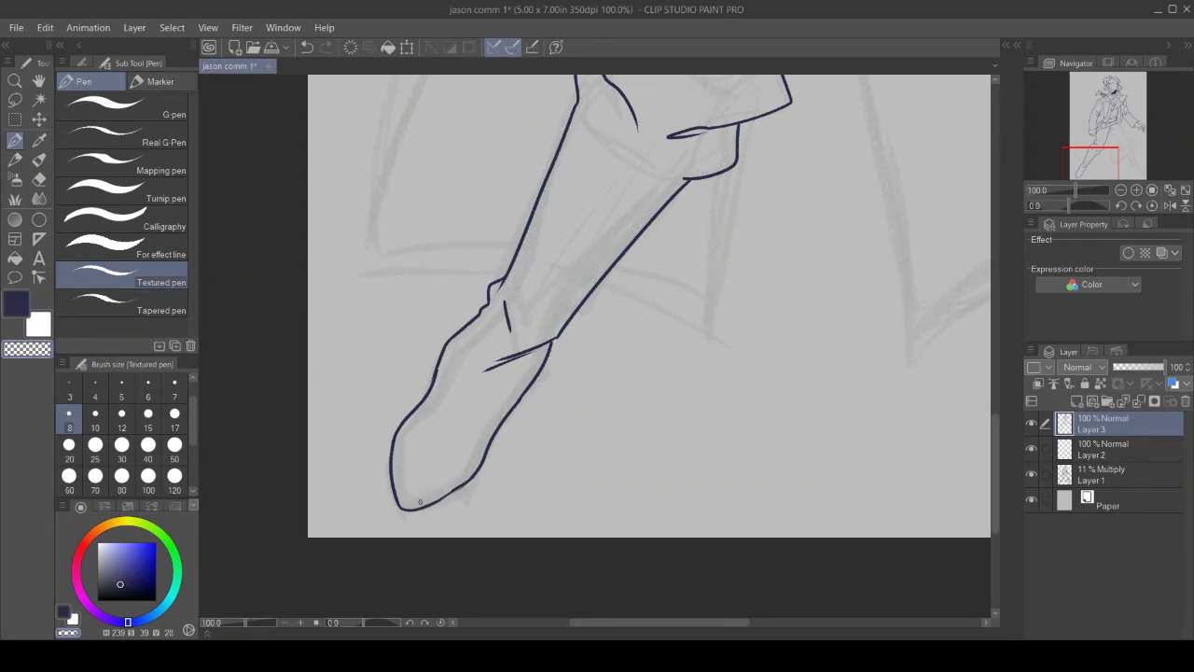
click(15, 306)
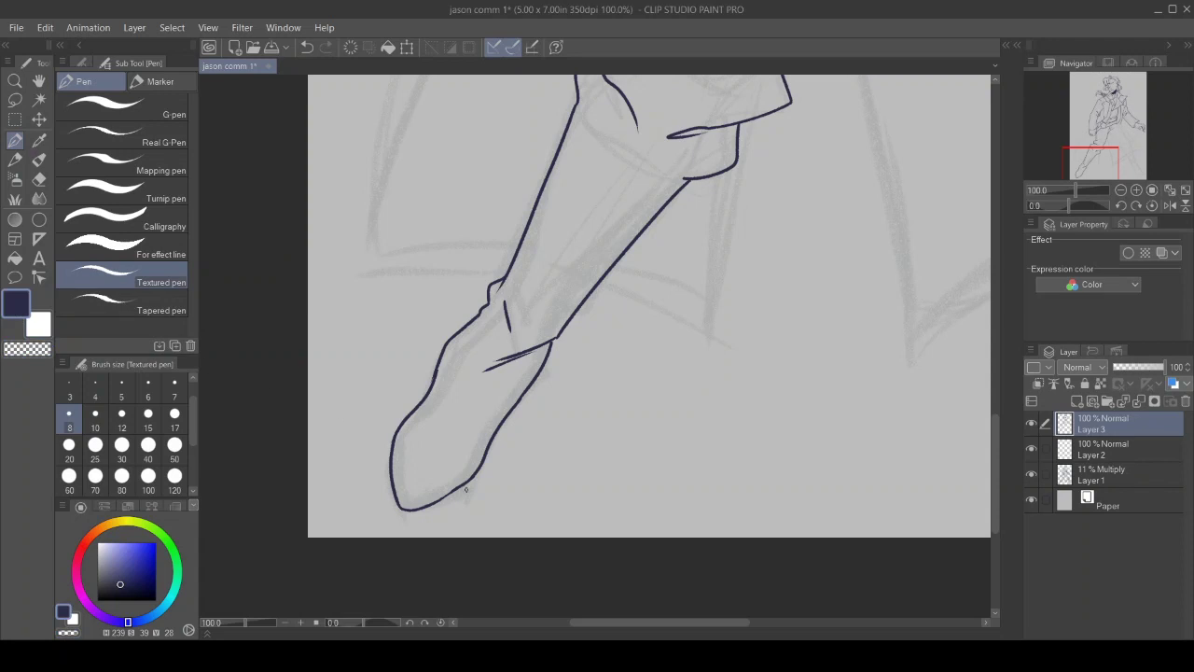
drag(466, 485, 435, 499)
key(c)
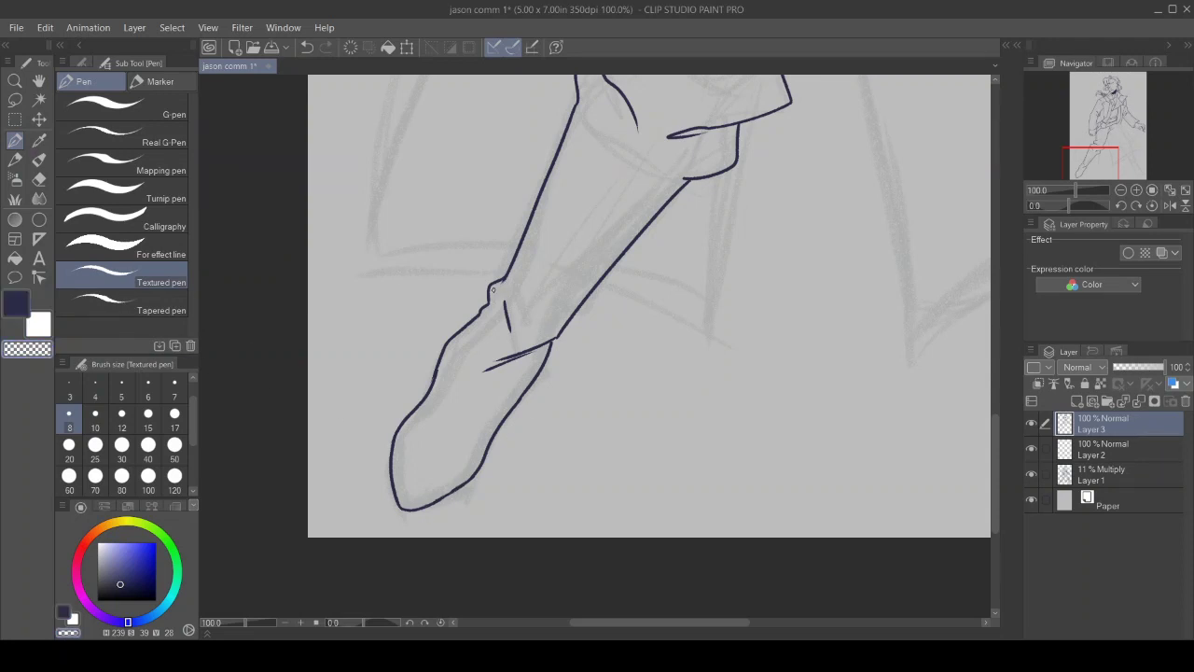
key(c)
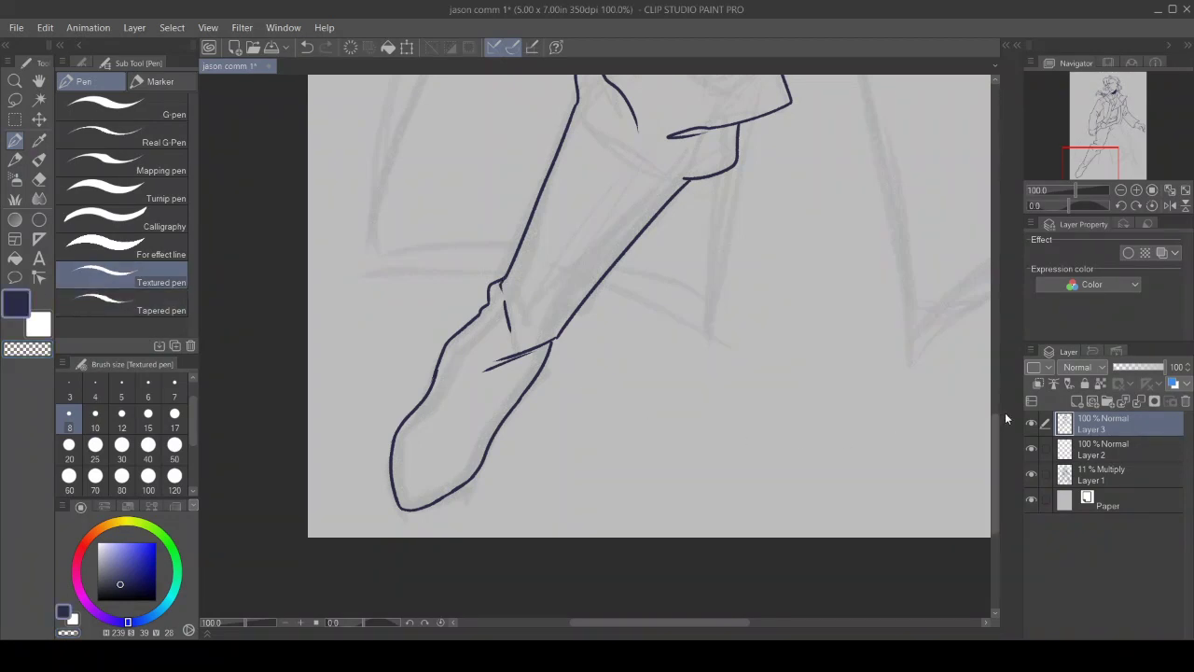
Step: Ink the curved lower hem of the rolled trouser cuff and erase the short fold line across that knee
scroll(996, 388, up, 3)
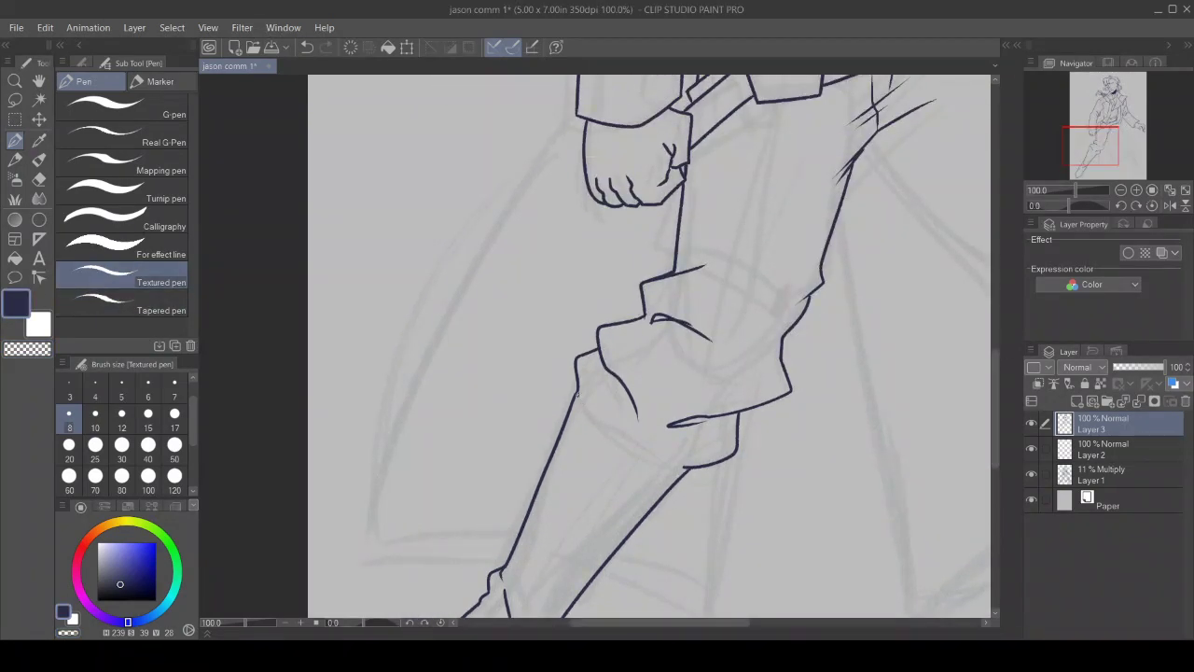
mouse_move(577, 395)
mouse_down()
mouse_move(650, 460)
mouse_move(685, 470)
mouse_up()
key(e)
mouse_move(669, 319)
mouse_down()
mouse_move(651, 322)
mouse_move(712, 342)
mouse_up()
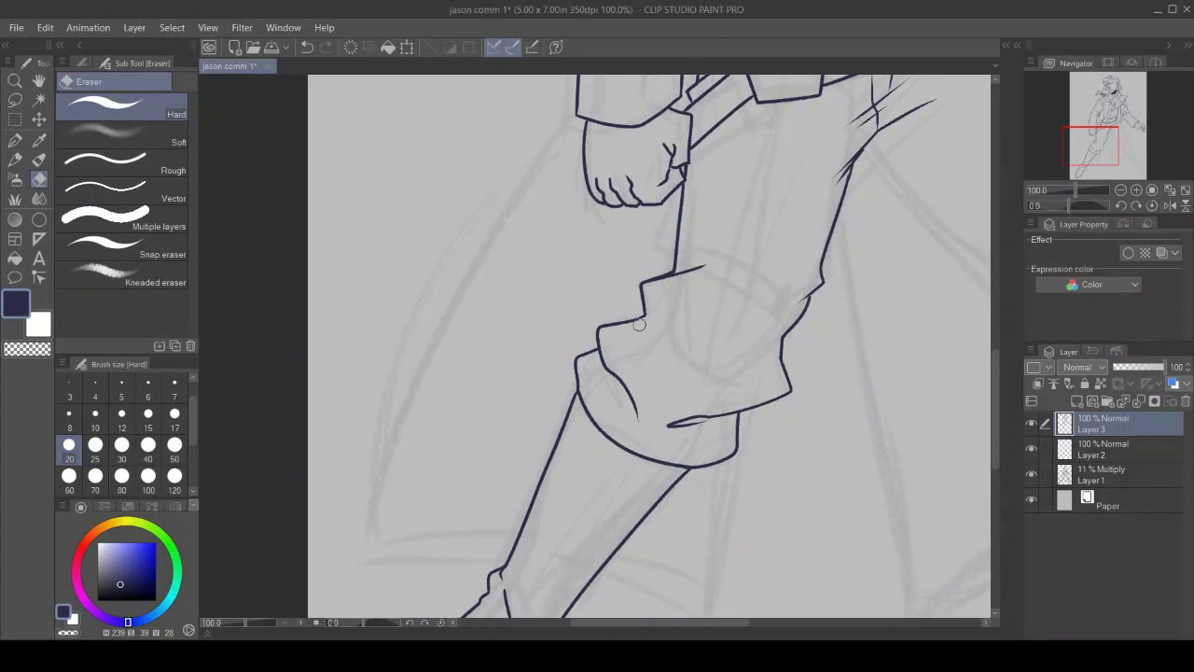
Step: Add fold lines inside the same trouser cuff and below the knee with the Textured pen
click(15, 140)
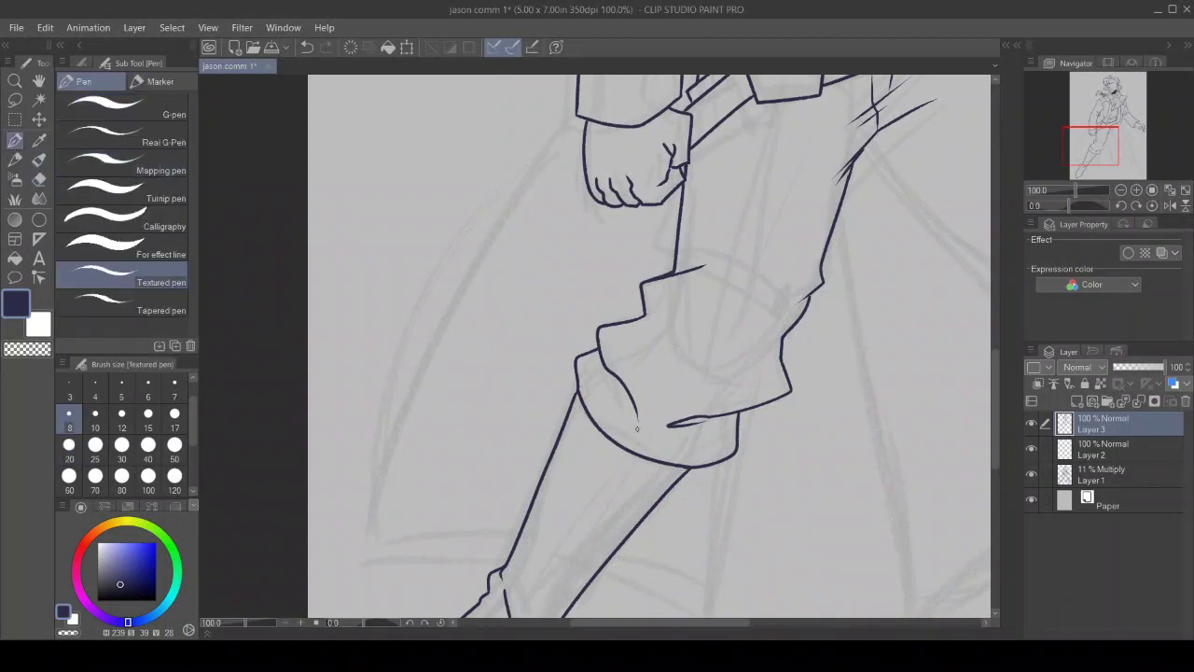
drag(616, 390, 651, 450)
drag(786, 333, 666, 400)
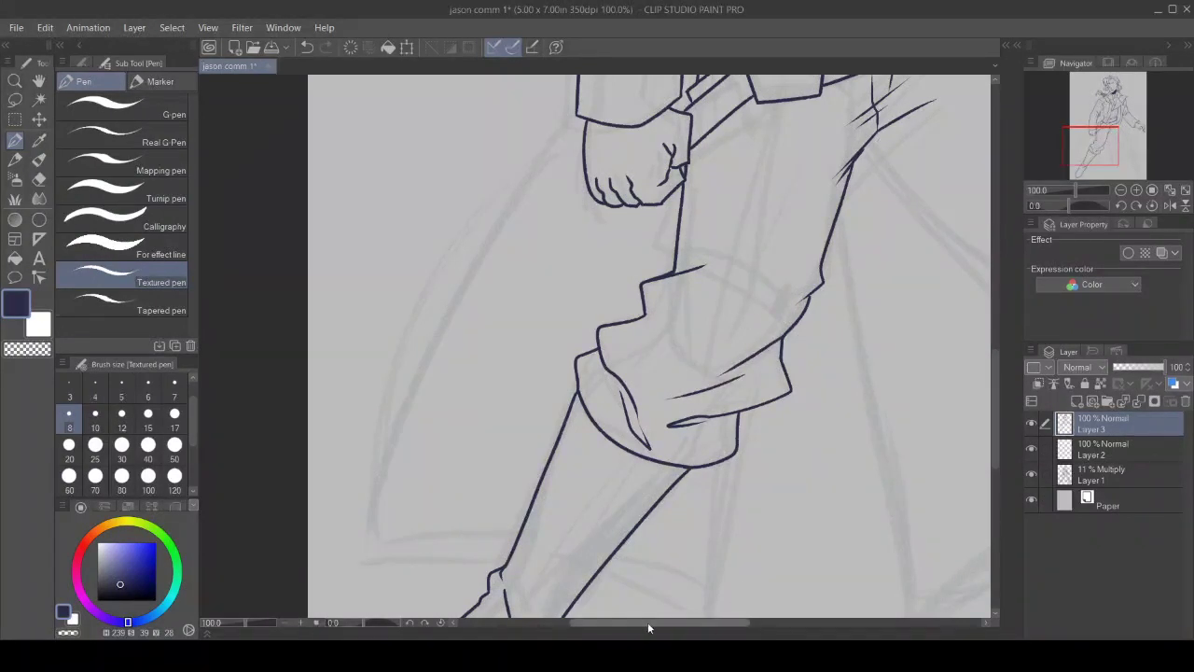
Step: Ink the coat tail's outer edge curving down from the waist beside the second leg
drag(647, 621, 734, 623)
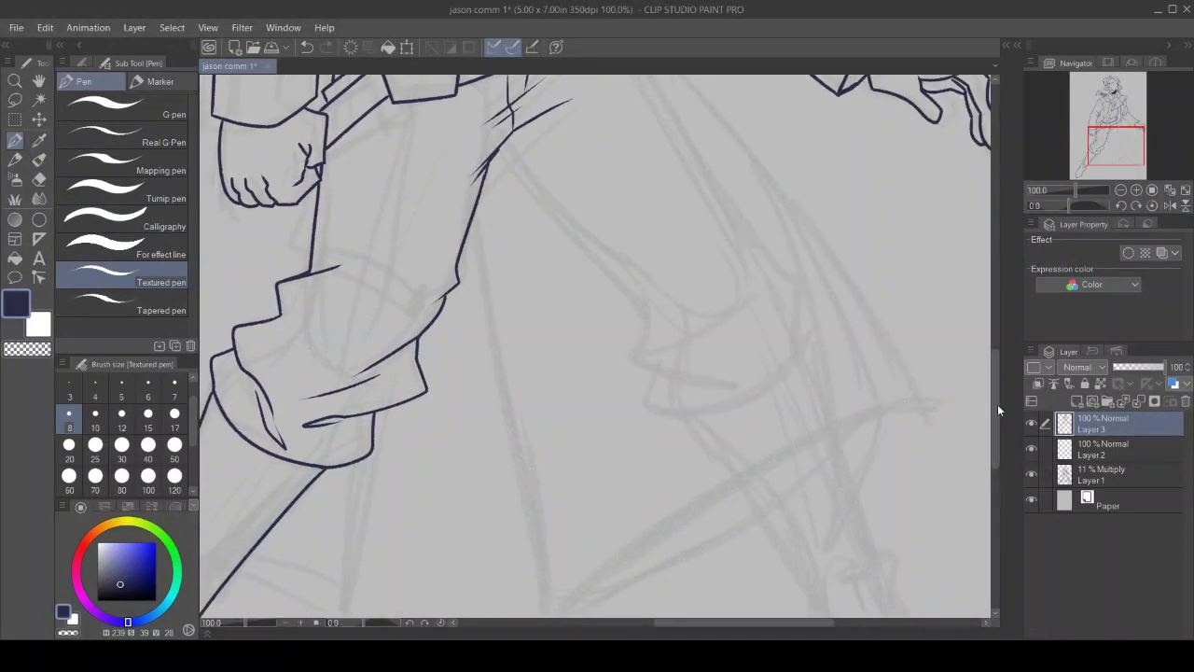
drag(998, 370, 994, 334)
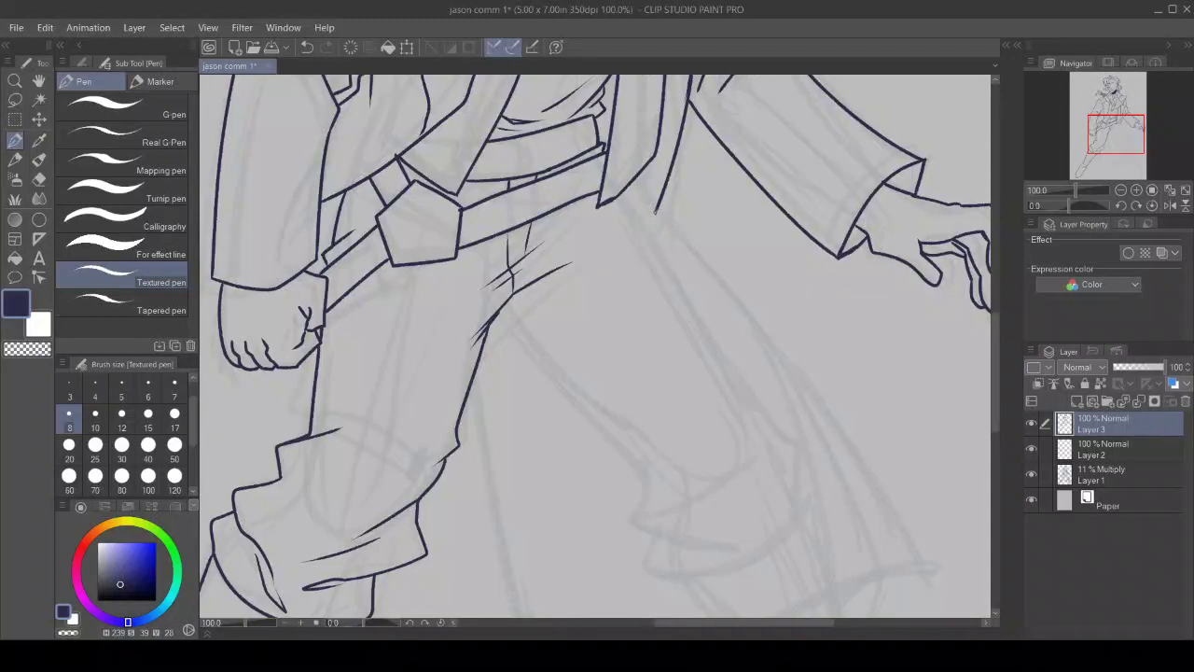
mouse_move(656, 213)
mouse_down()
mouse_move(742, 303)
mouse_move(821, 445)
mouse_move(836, 560)
mouse_up()
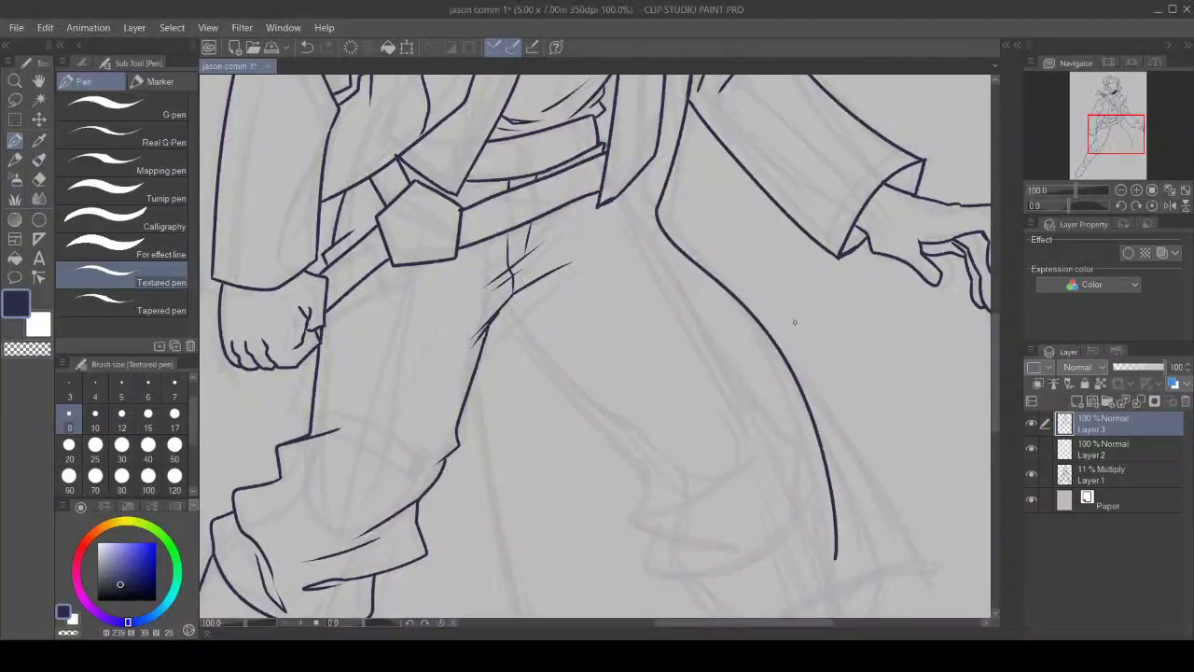
Step: Ink the second trouser leg's outer and inner contours down to the gathered cuff, adding a fold at the knee
mouse_move(621, 193)
mouse_down()
mouse_move(795, 444)
mouse_move(793, 519)
mouse_up()
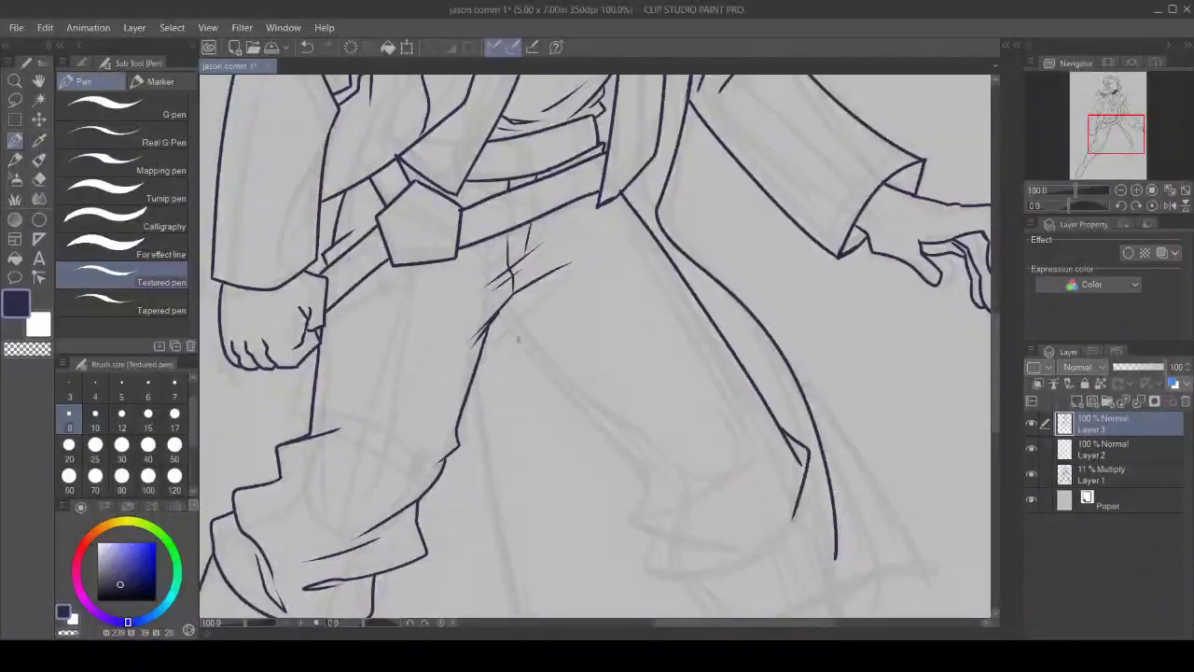
mouse_move(494, 320)
mouse_down()
mouse_move(541, 316)
mouse_move(545, 374)
mouse_move(637, 478)
mouse_move(659, 538)
mouse_move(727, 549)
mouse_move(698, 547)
mouse_up()
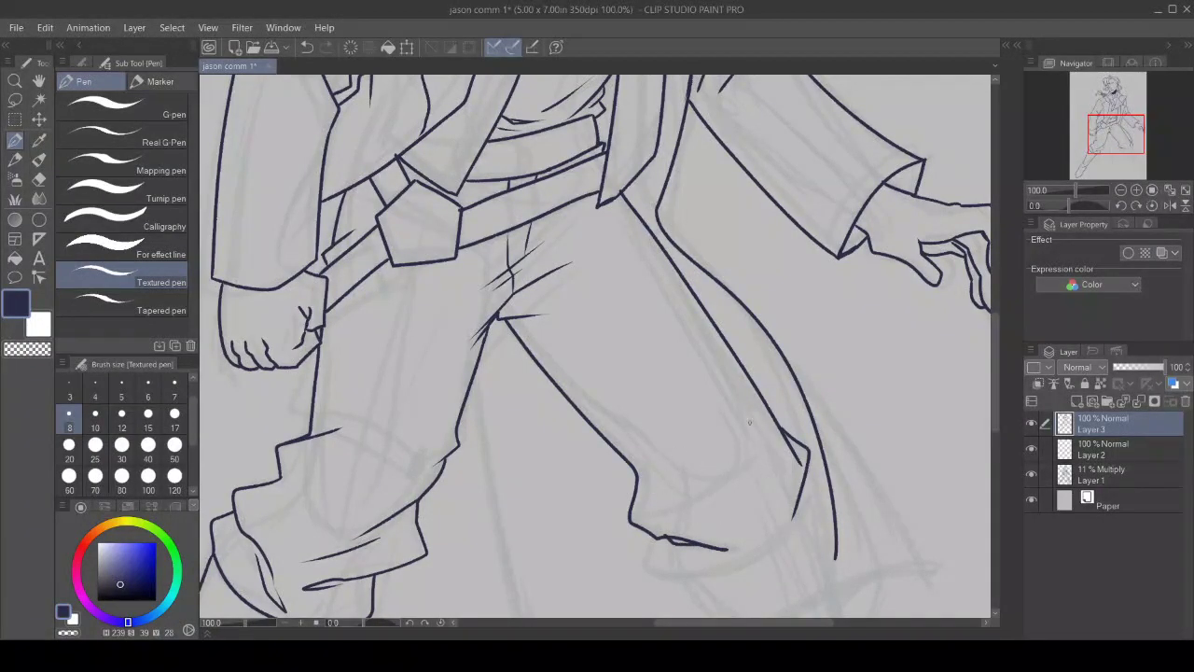
drag(627, 459, 687, 513)
Step: Erase the lower part of the coat tail's outer edge and redraw it flaring farther away from the leg
click(40, 179)
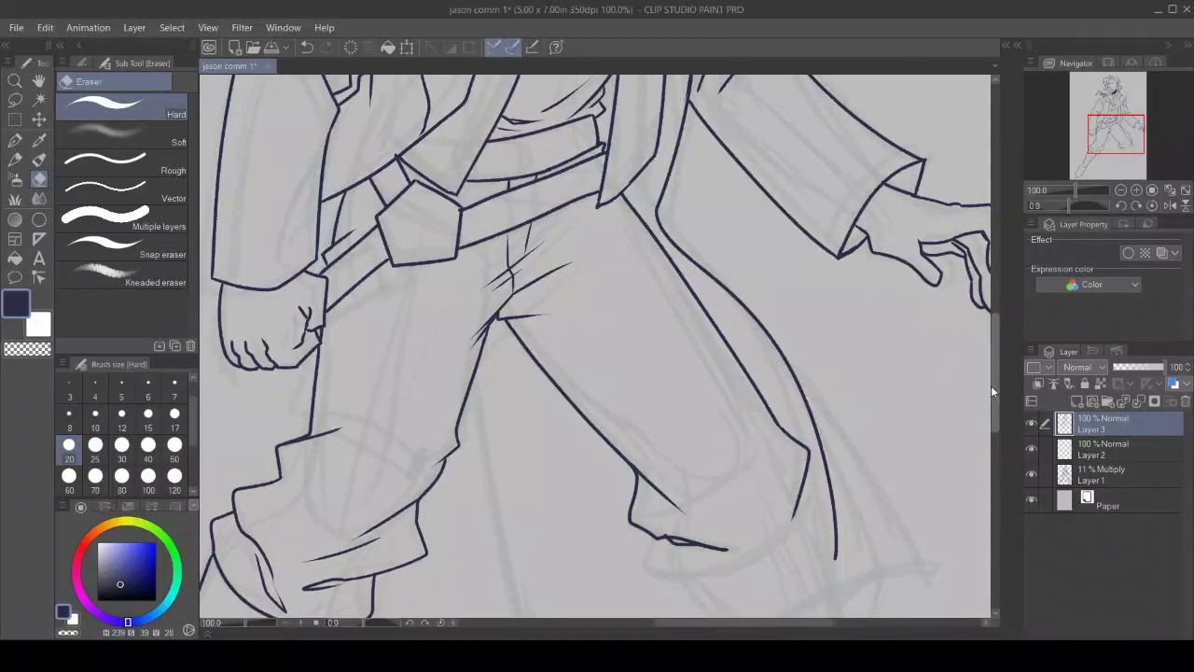
drag(992, 385, 993, 418)
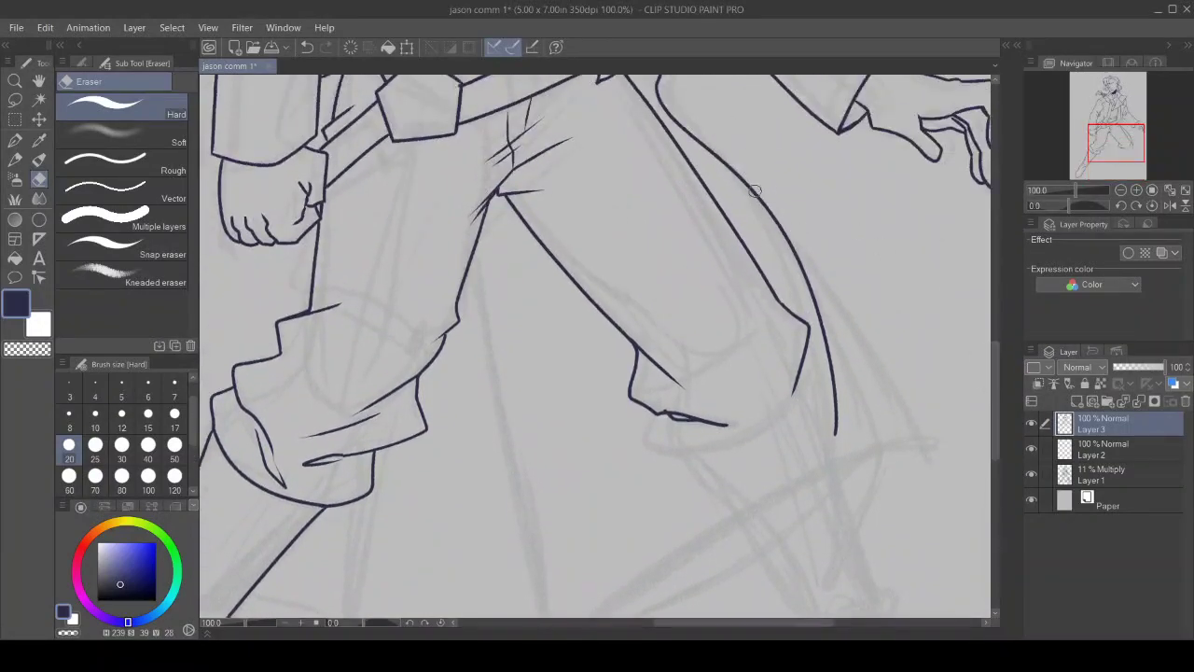
mouse_move(756, 190)
mouse_down()
mouse_move(812, 281)
mouse_move(840, 437)
mouse_up()
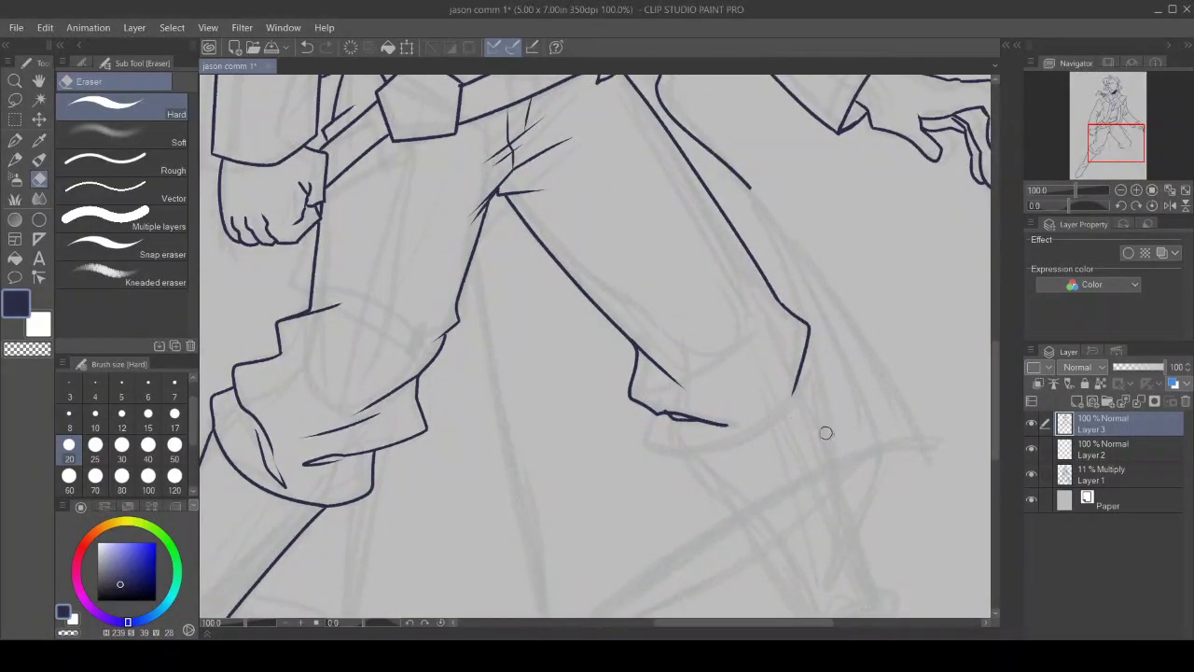
key(p)
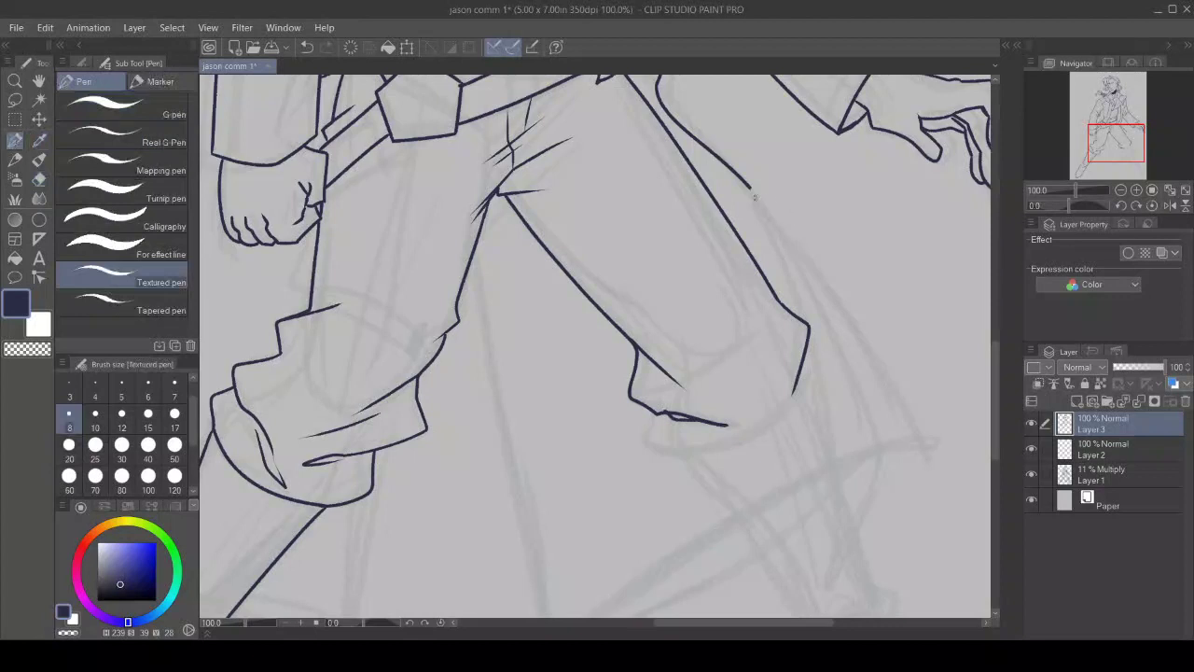
drag(752, 188, 908, 452)
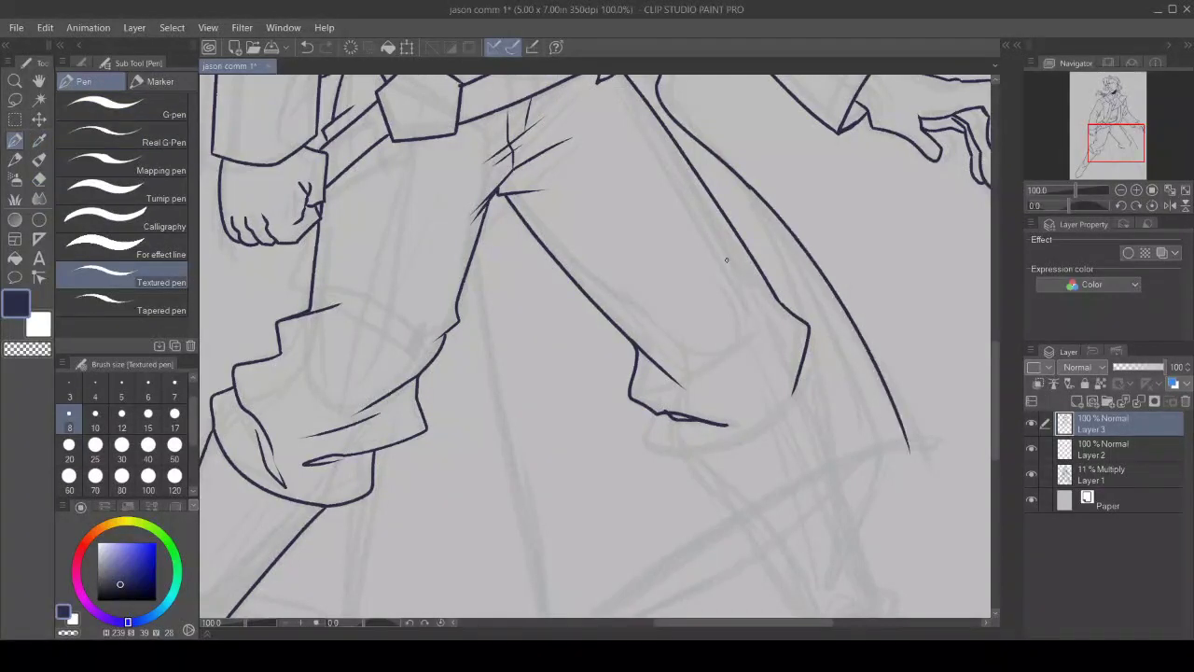
Step: Ink the coat tail's curved bottom hem and its inner edge between the legs, erasing the overshoot at the outer corner
scroll(989, 438, down, 3)
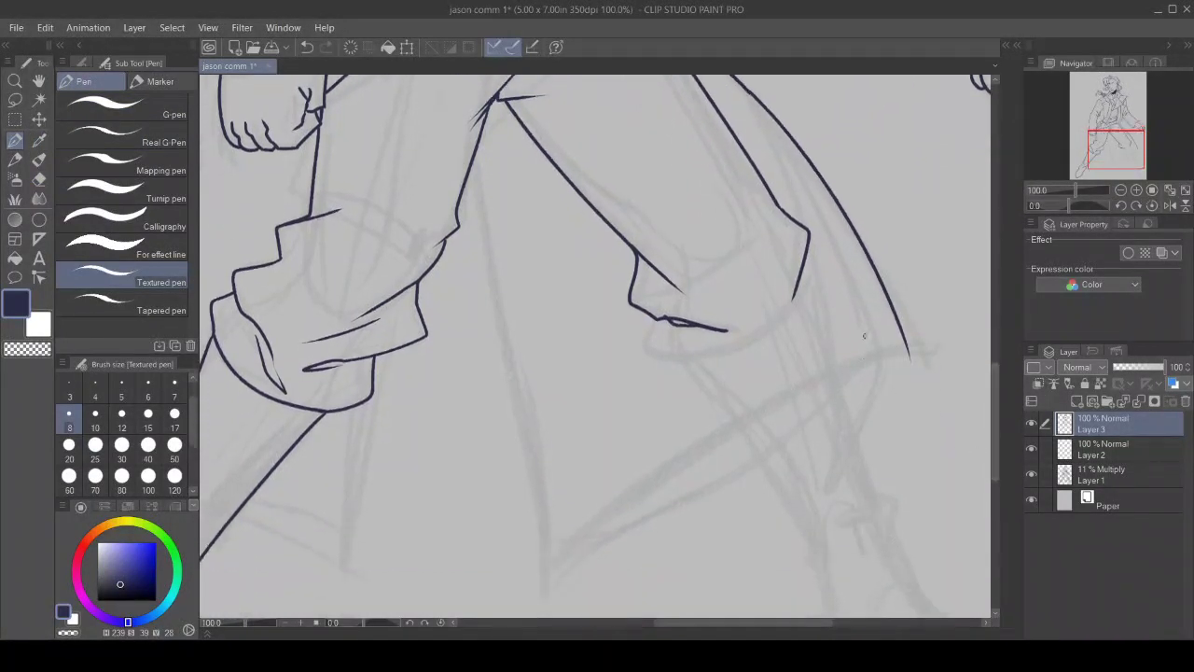
mouse_move(907, 348)
mouse_down()
mouse_move(847, 360)
mouse_move(526, 562)
mouse_up()
mouse_move(471, 170)
mouse_down()
mouse_move(537, 560)
mouse_move(545, 553)
mouse_move(522, 544)
mouse_move(536, 563)
mouse_up()
click(39, 179)
drag(936, 364, 899, 349)
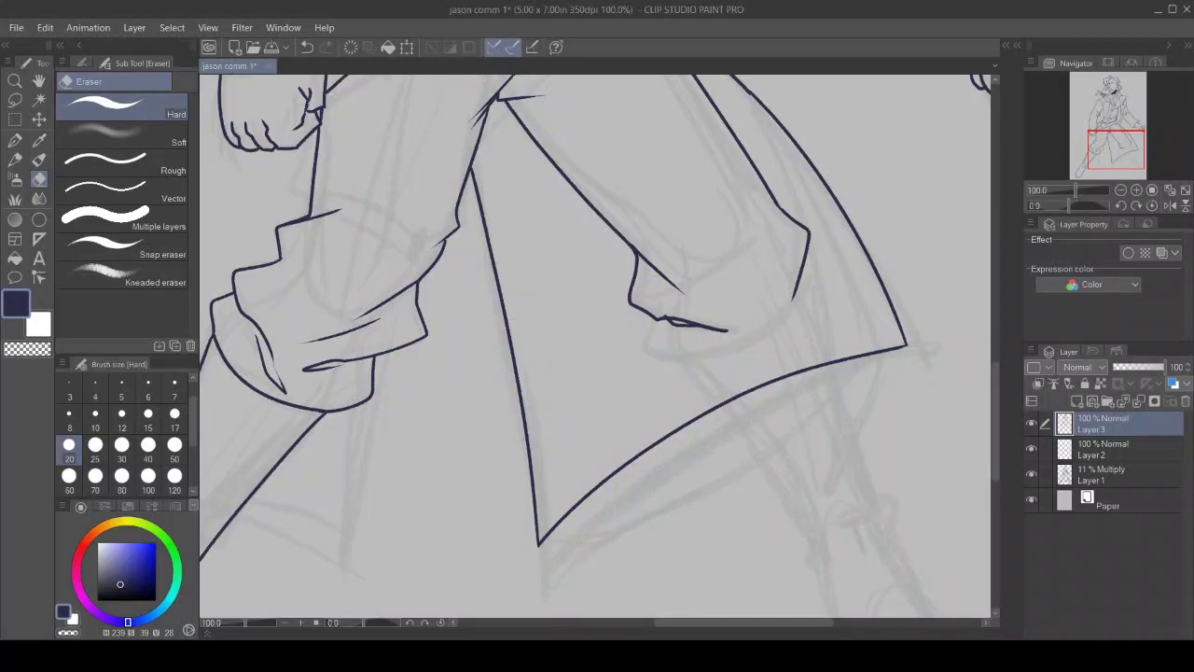
Step: Ink the rounded underside of the second leg's rolled trouser cuff, following the sketch
key(p)
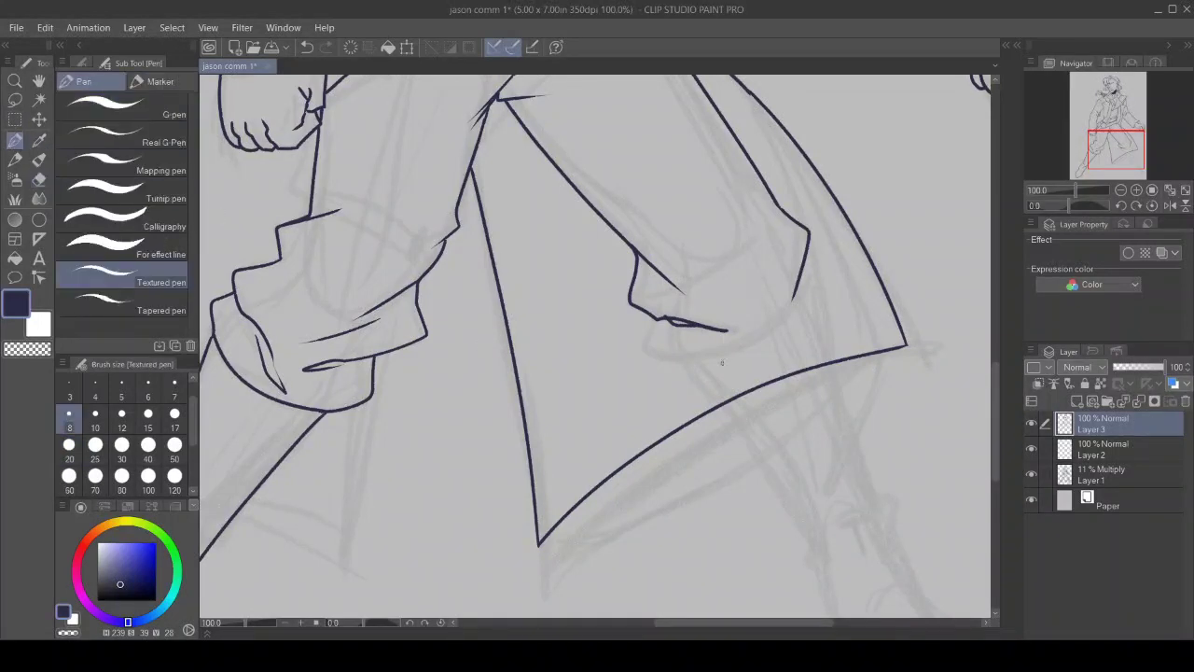
mouse_move(644, 315)
mouse_down()
mouse_move(685, 360)
mouse_move(713, 363)
mouse_up()
mouse_move(808, 255)
mouse_down()
mouse_move(797, 308)
mouse_move(705, 366)
mouse_up()
key(c)
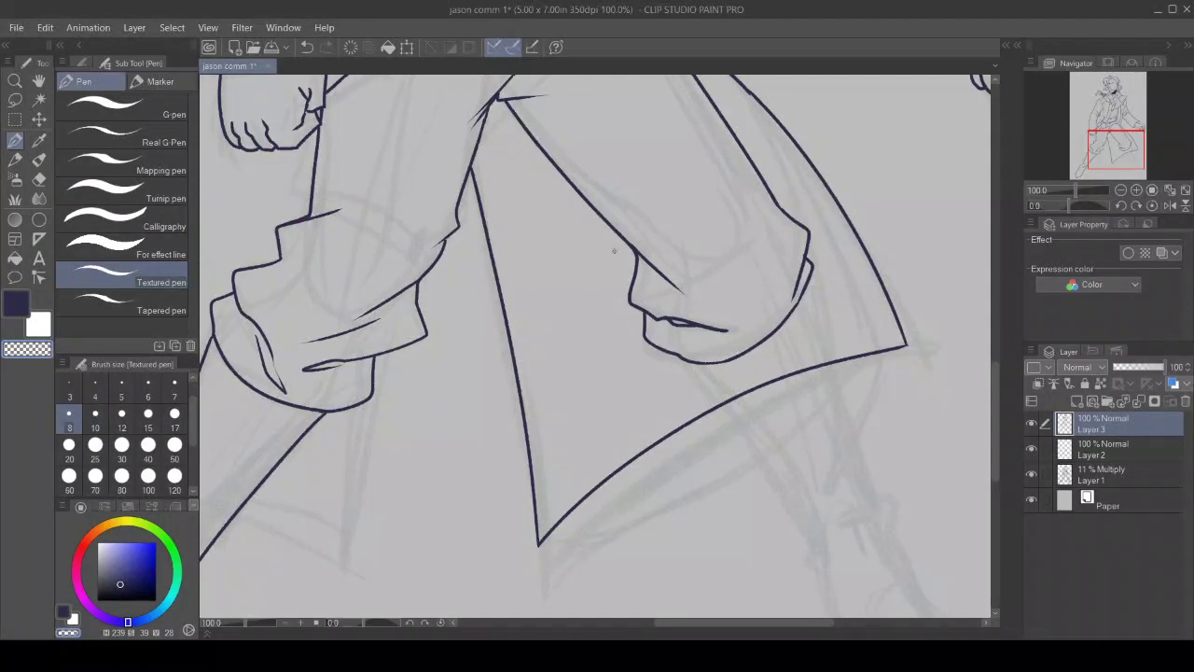
key(c)
Step: Ink the second lower leg and boot from the cuff to the toe, including the ankle creases and sole
drag(771, 622, 808, 630)
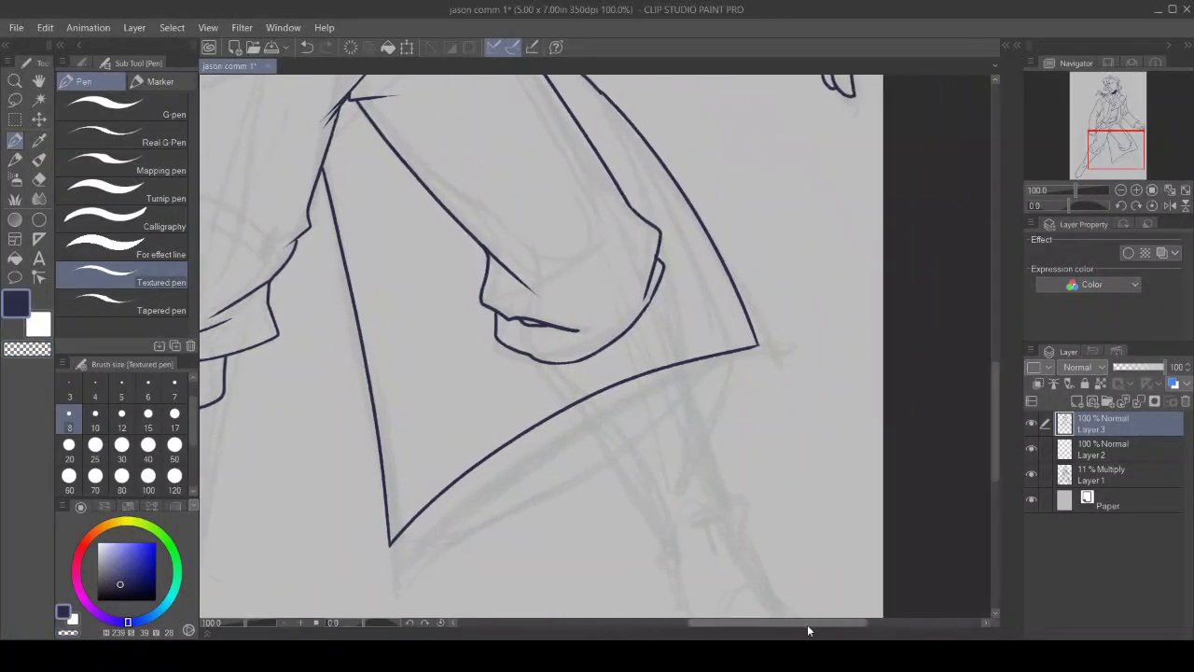
mouse_move(997, 421)
mouse_down()
mouse_move(992, 457)
mouse_move(993, 444)
mouse_up()
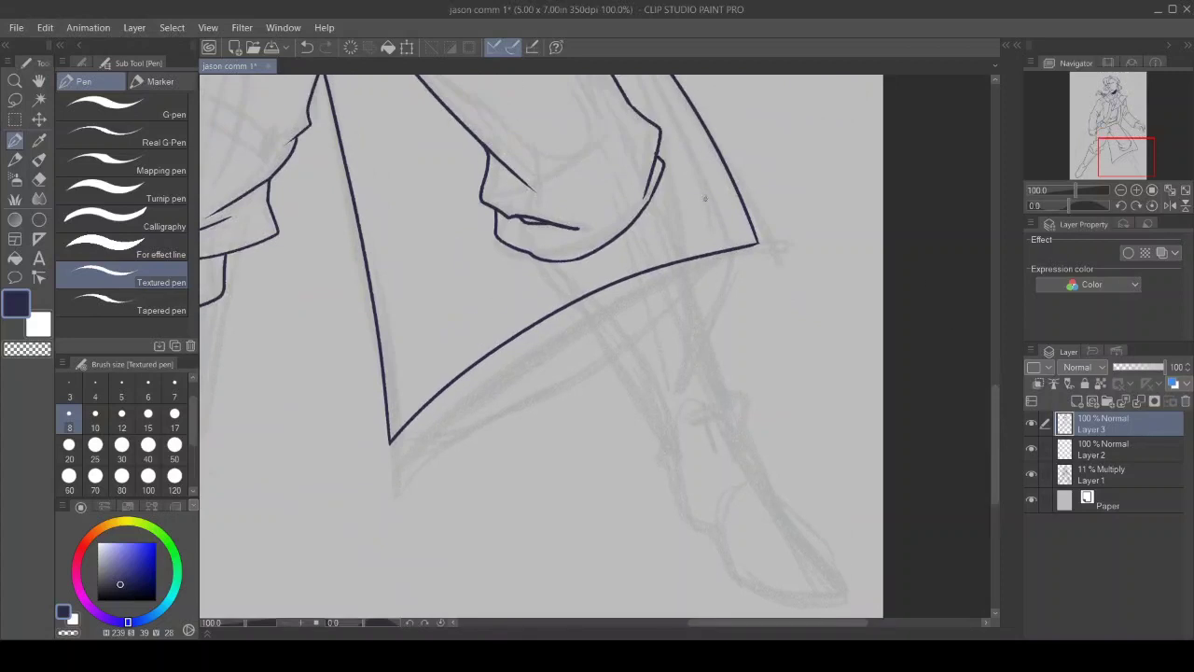
mouse_move(660, 185)
mouse_down()
mouse_move(729, 408)
mouse_move(696, 431)
mouse_move(737, 418)
mouse_move(843, 582)
mouse_up()
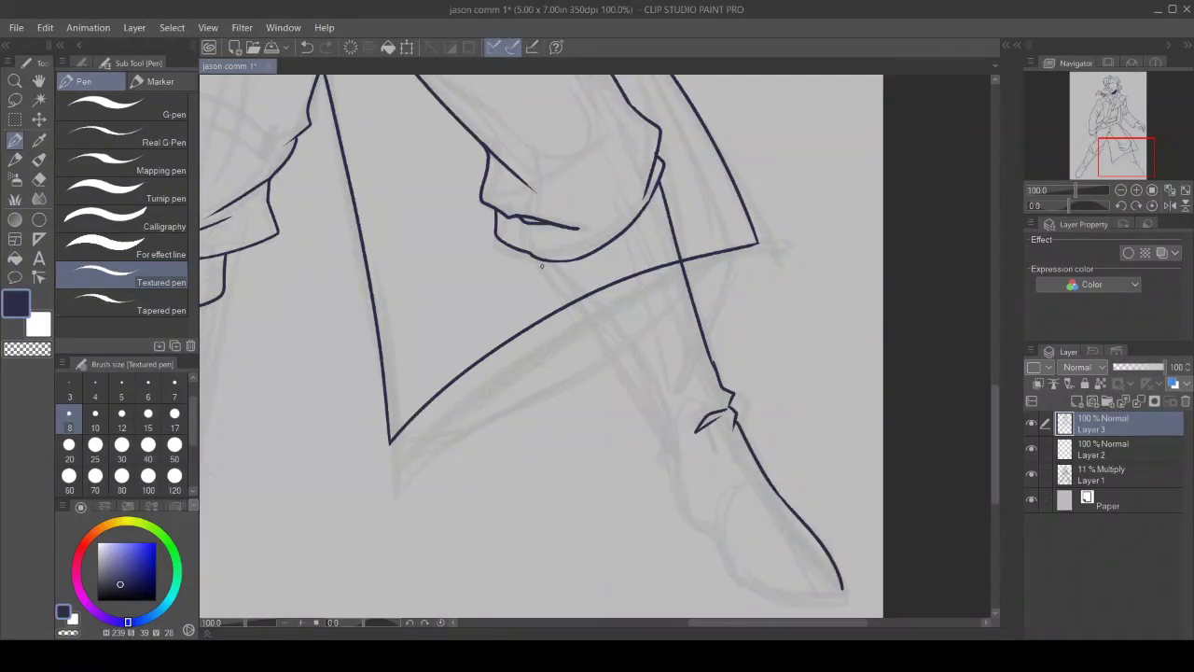
mouse_move(526, 255)
mouse_down()
mouse_move(669, 458)
mouse_move(655, 433)
mouse_move(688, 533)
mouse_move(667, 513)
mouse_move(666, 496)
mouse_move(721, 568)
mouse_move(788, 594)
mouse_move(827, 592)
mouse_move(720, 577)
mouse_up()
Step: Erase the doubled line along the boot's sole and the coat hem segment crossing the lower leg
click(18, 351)
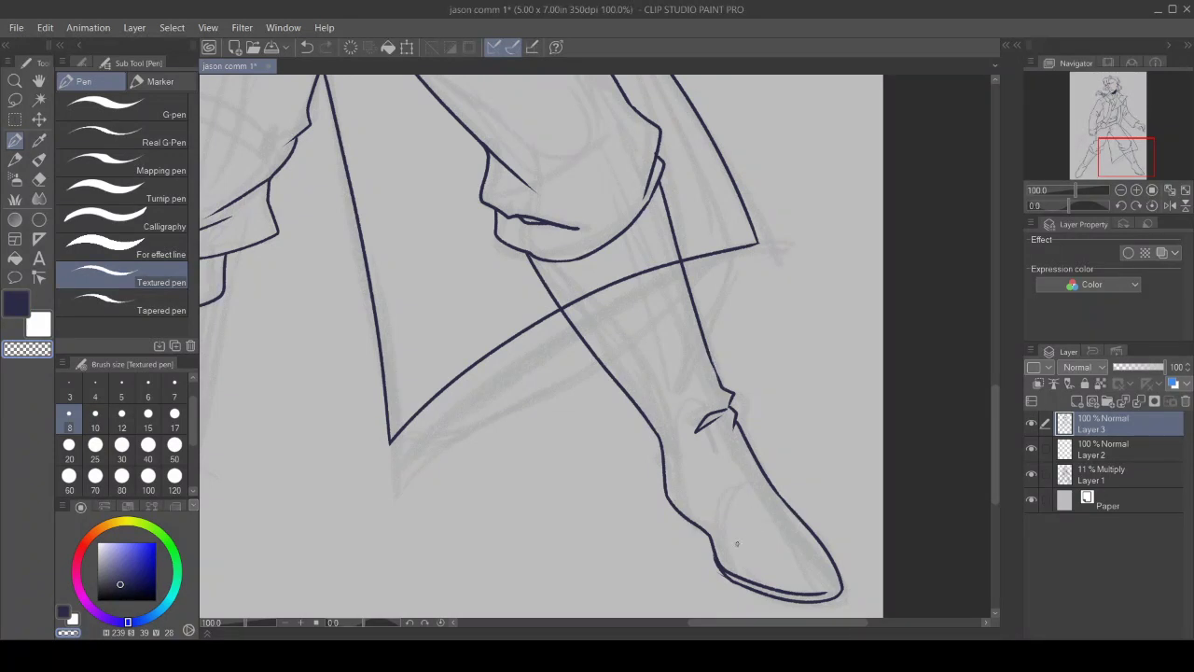
mouse_move(718, 559)
mouse_down()
mouse_move(734, 579)
mouse_move(799, 593)
mouse_up()
key(e)
mouse_move(644, 277)
mouse_down()
mouse_move(676, 271)
mouse_move(654, 265)
mouse_move(599, 295)
mouse_move(613, 282)
mouse_move(569, 306)
mouse_up()
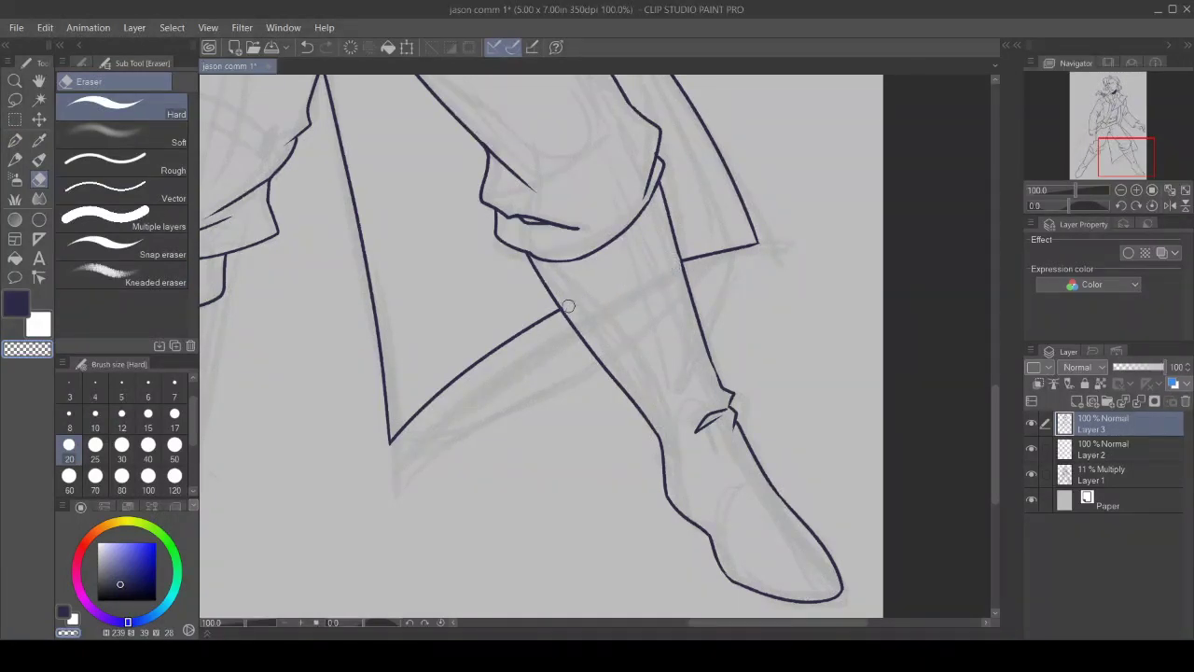
Step: Ink the opposite coat tail behind the first leg, with its long outer edge, bottom hem and inner edge
click(15, 81)
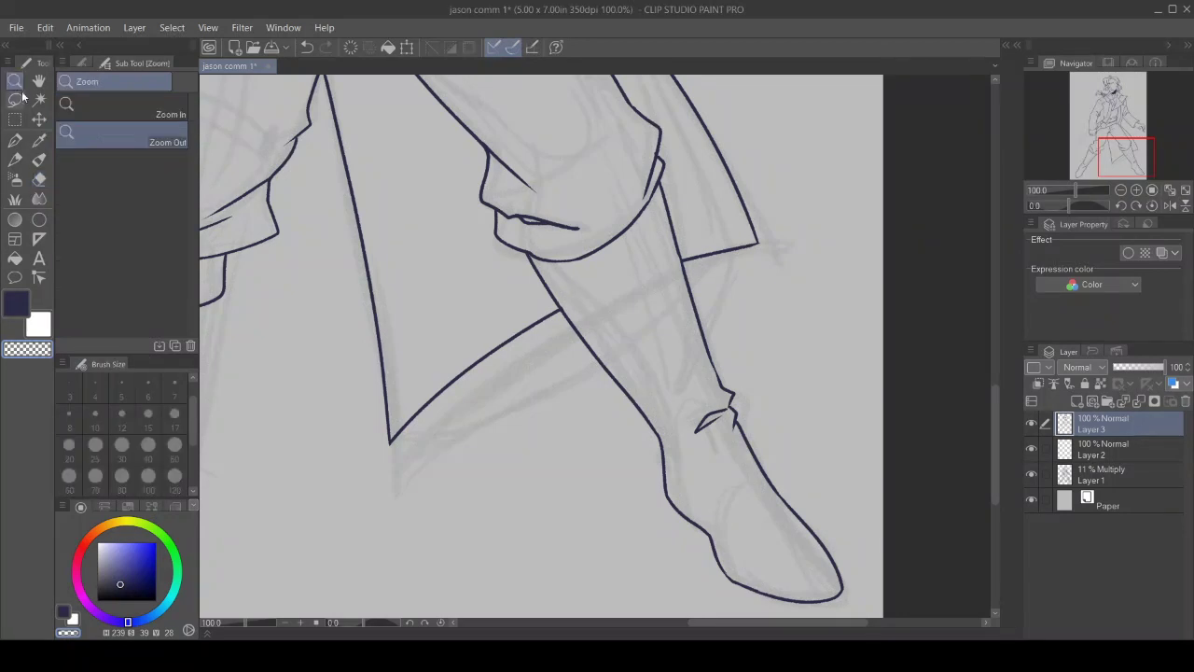
scroll(541, 552, down, 2)
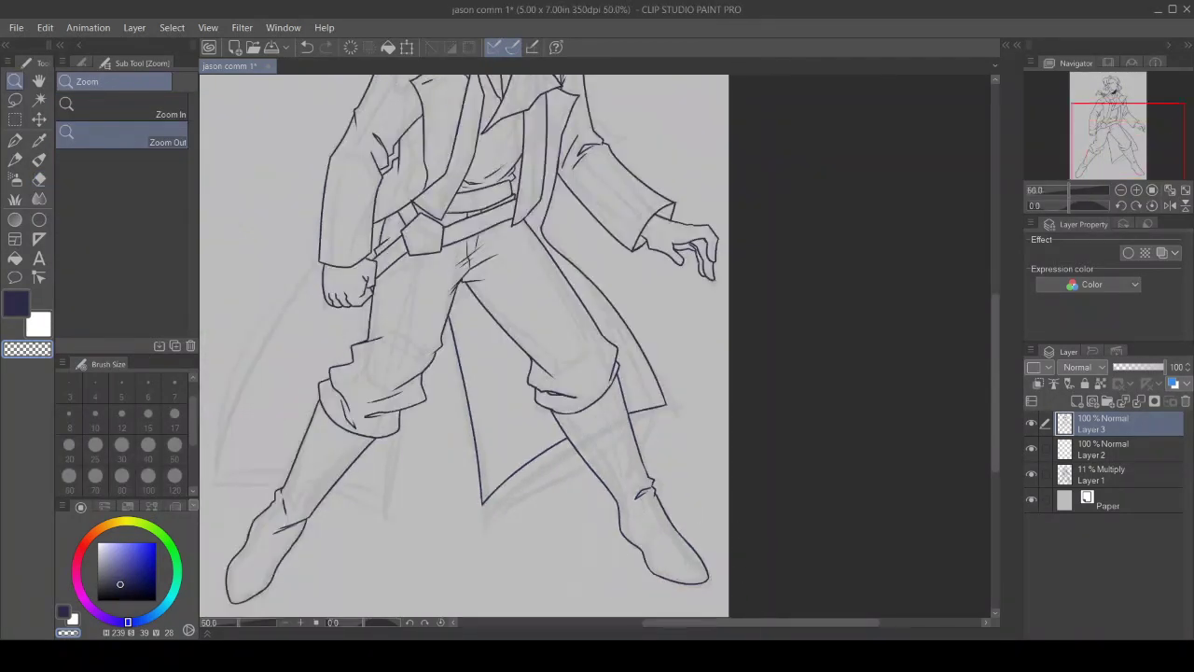
drag(691, 622, 602, 623)
key(p)
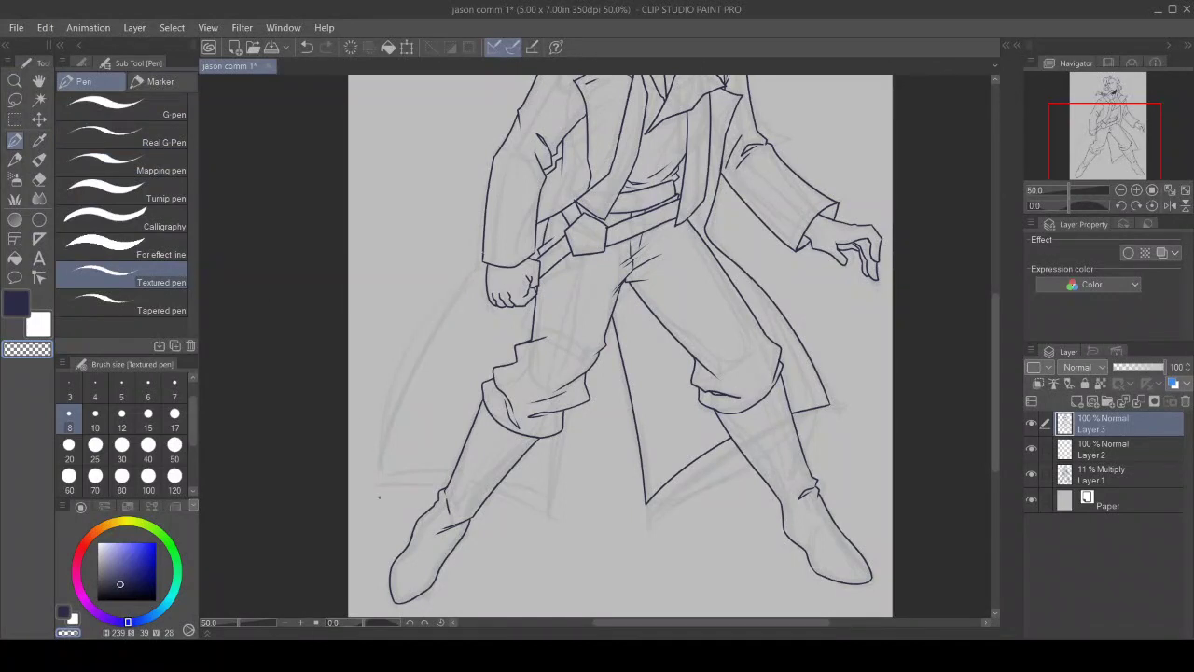
click(16, 303)
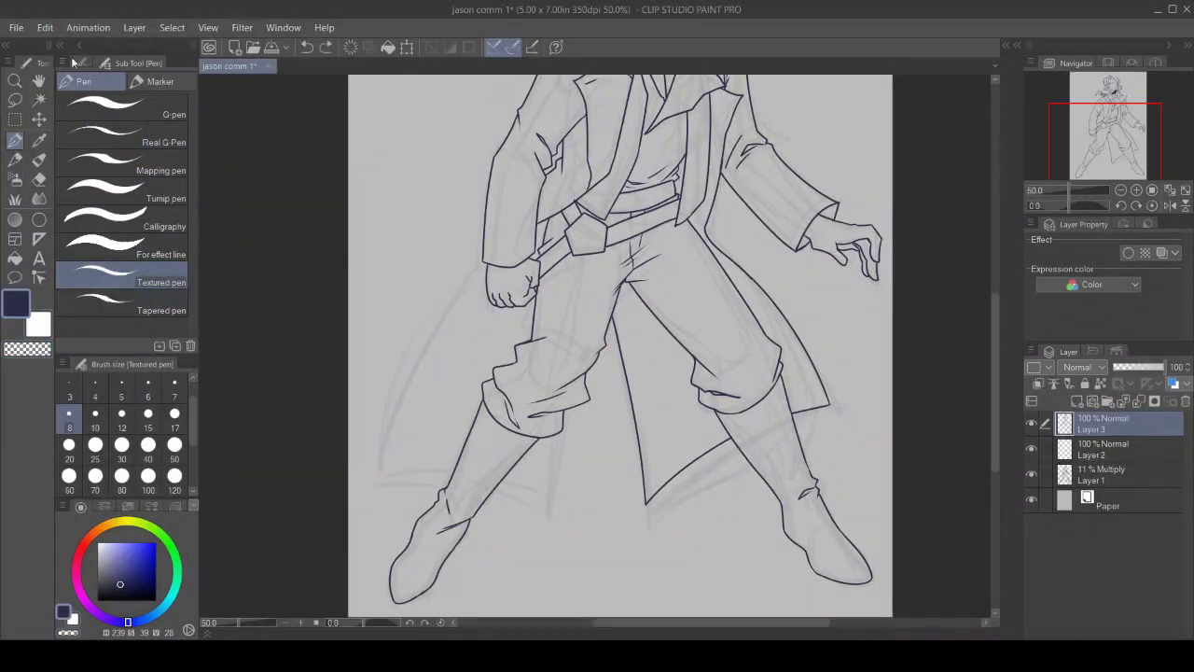
mouse_move(483, 250)
mouse_down()
mouse_move(446, 306)
mouse_move(373, 495)
mouse_move(504, 493)
mouse_move(569, 528)
mouse_move(550, 551)
mouse_up()
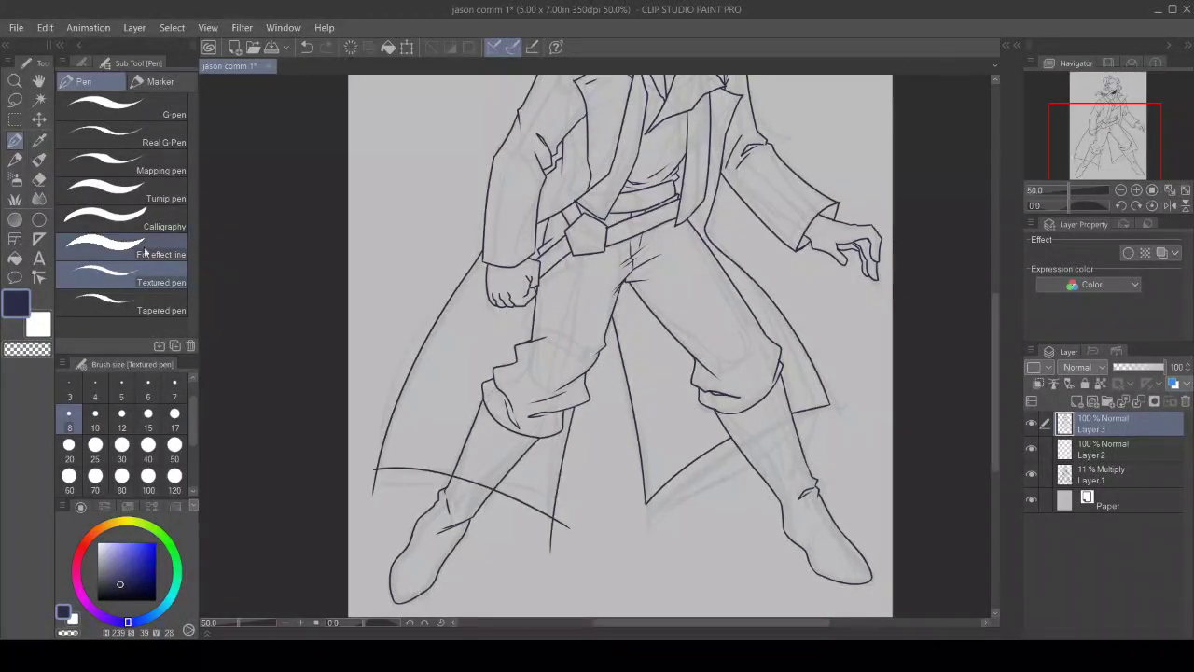
Step: Erase the overshooting corner lines of the new coat tail and the part of its hem crossing the boot
click(40, 179)
drag(373, 495, 378, 474)
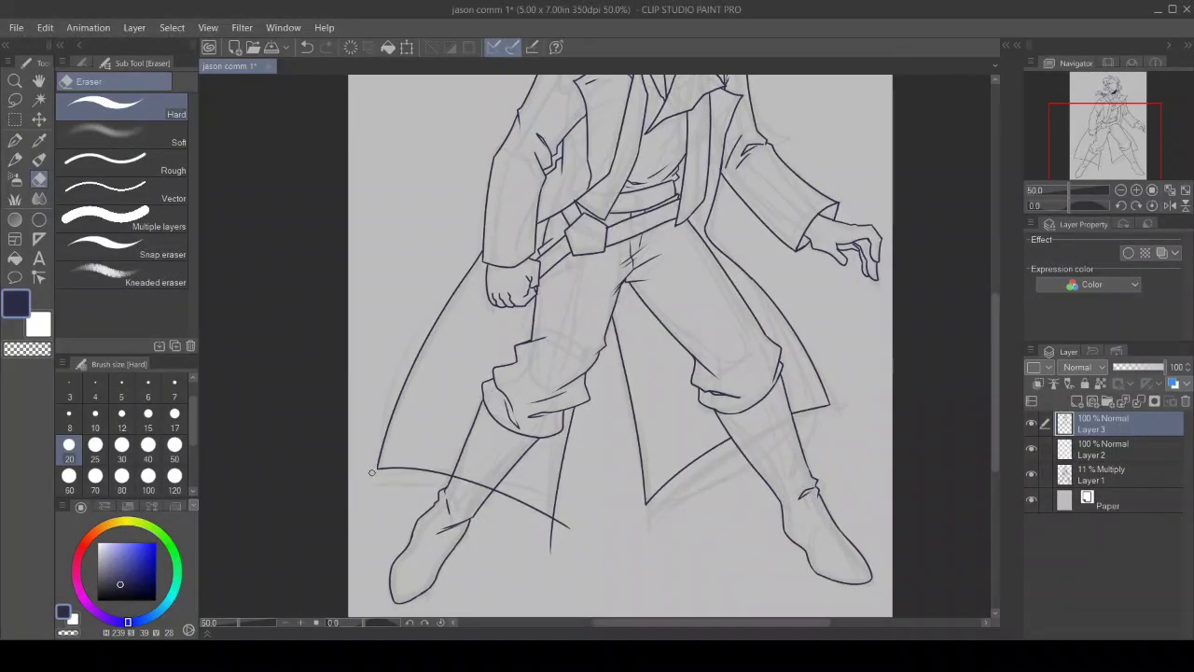
mouse_move(549, 532)
mouse_down()
mouse_move(549, 557)
mouse_move(550, 521)
mouse_move(564, 515)
mouse_move(558, 535)
mouse_move(564, 523)
mouse_up()
mouse_move(469, 497)
mouse_down()
mouse_move(462, 467)
mouse_move(453, 484)
mouse_move(457, 475)
mouse_move(494, 483)
mouse_up()
Step: Ink both of the character's narrowed eyes below the brows, with upper lash lines and short lower lid strokes
mouse_move(993, 370)
mouse_down()
mouse_move(1012, 302)
mouse_move(986, 368)
mouse_move(988, 350)
mouse_up()
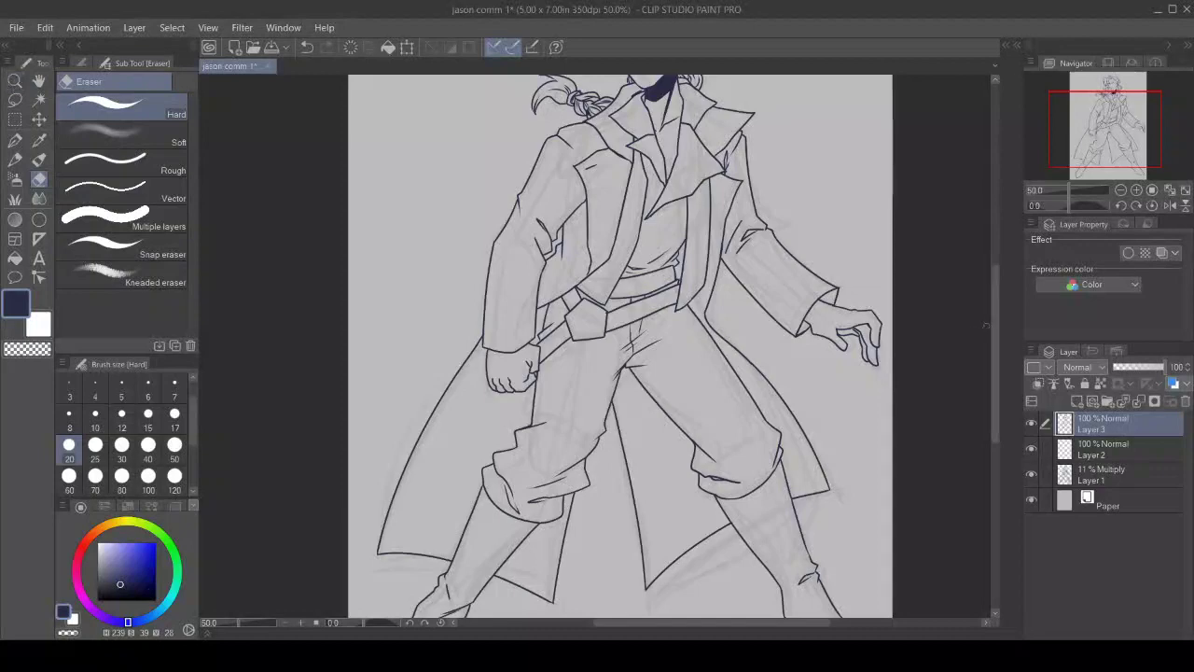
drag(985, 326, 993, 280)
click(15, 82)
key(ctrl+alt+0)
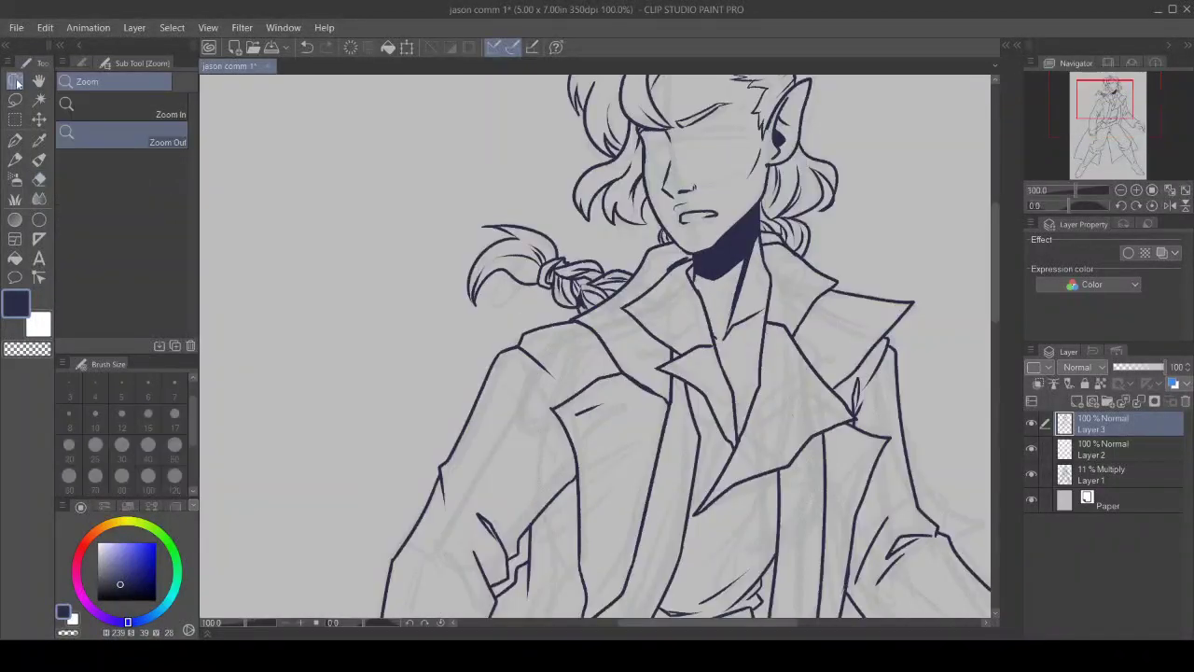
key(p)
drag(1003, 302, 996, 271)
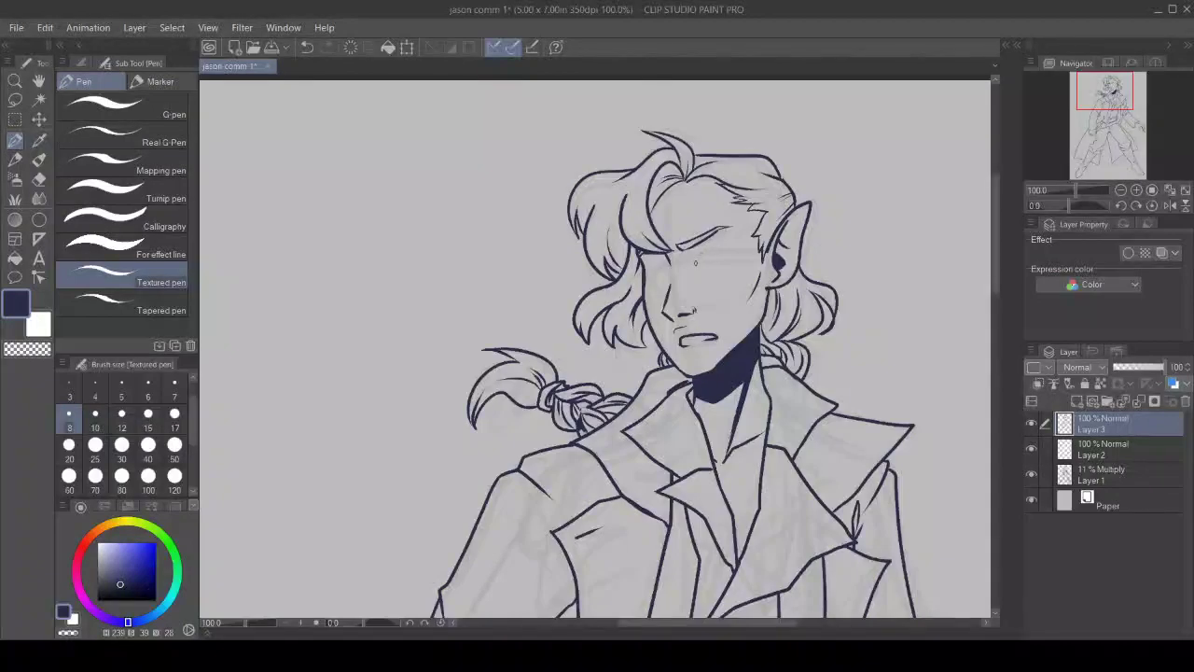
drag(690, 266, 735, 248)
mouse_move(653, 282)
mouse_down()
mouse_move(668, 284)
mouse_move(648, 282)
mouse_move(657, 293)
mouse_up()
drag(666, 239, 678, 257)
drag(661, 265, 649, 266)
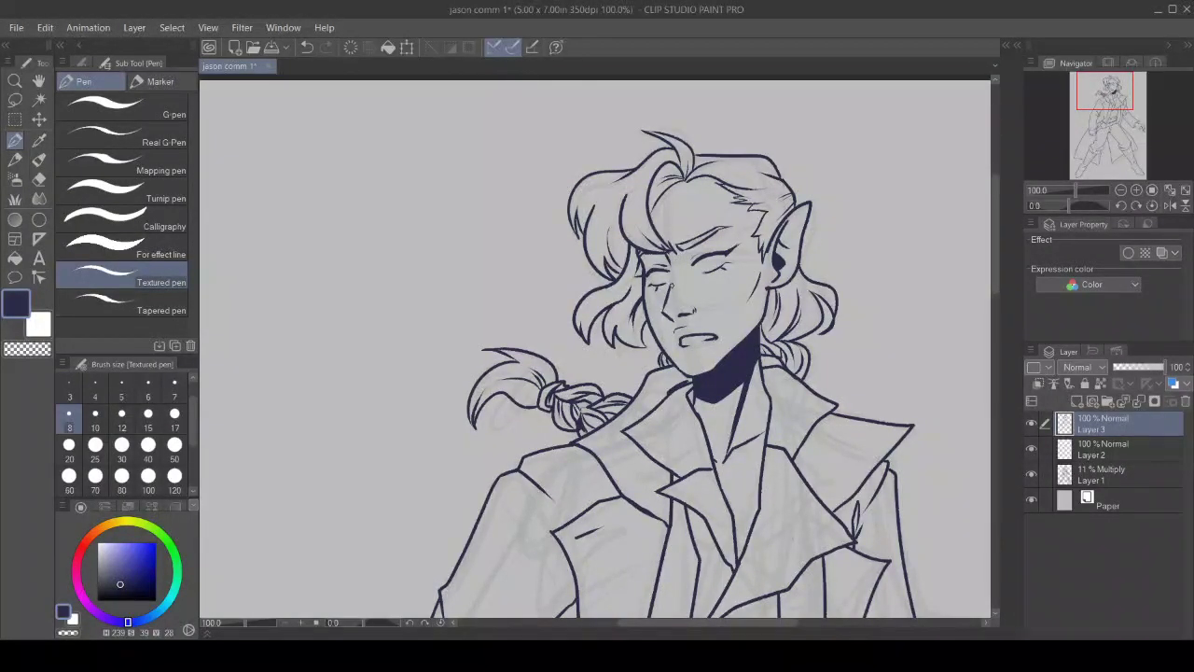
Step: Lasso the character's eye nearest the pointed ear, adjust it with a transform, and clear the selection
key(m)
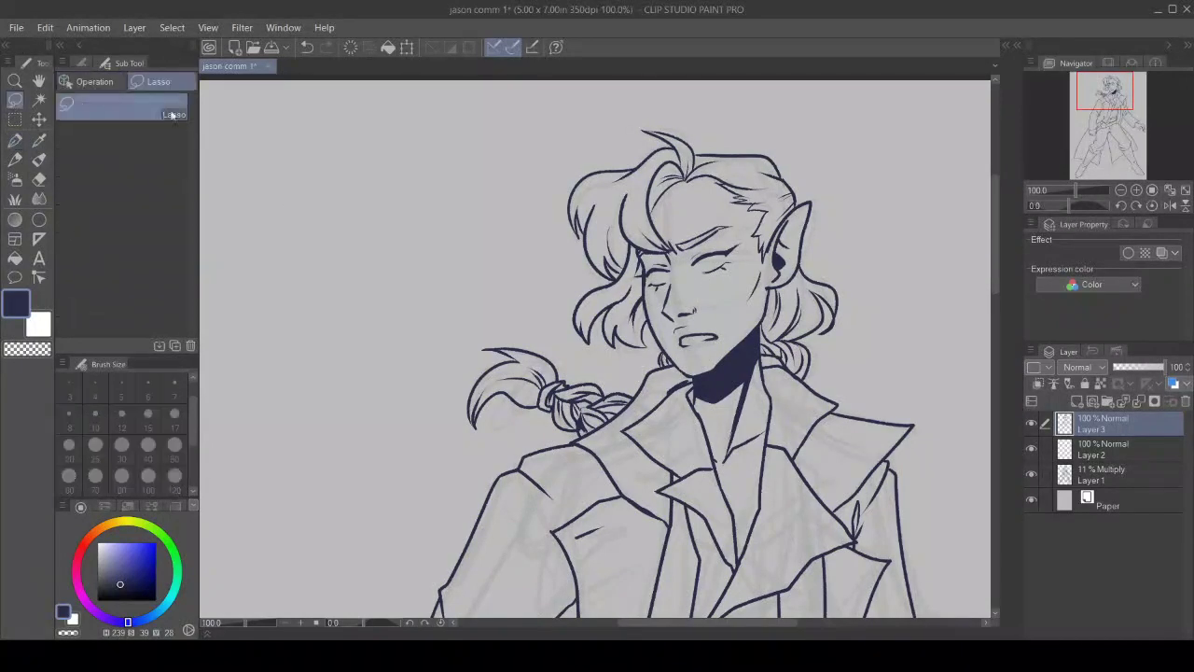
mouse_move(701, 279)
mouse_down()
mouse_move(745, 263)
mouse_move(749, 229)
mouse_move(699, 248)
mouse_move(685, 269)
mouse_move(712, 258)
mouse_up()
click(774, 309)
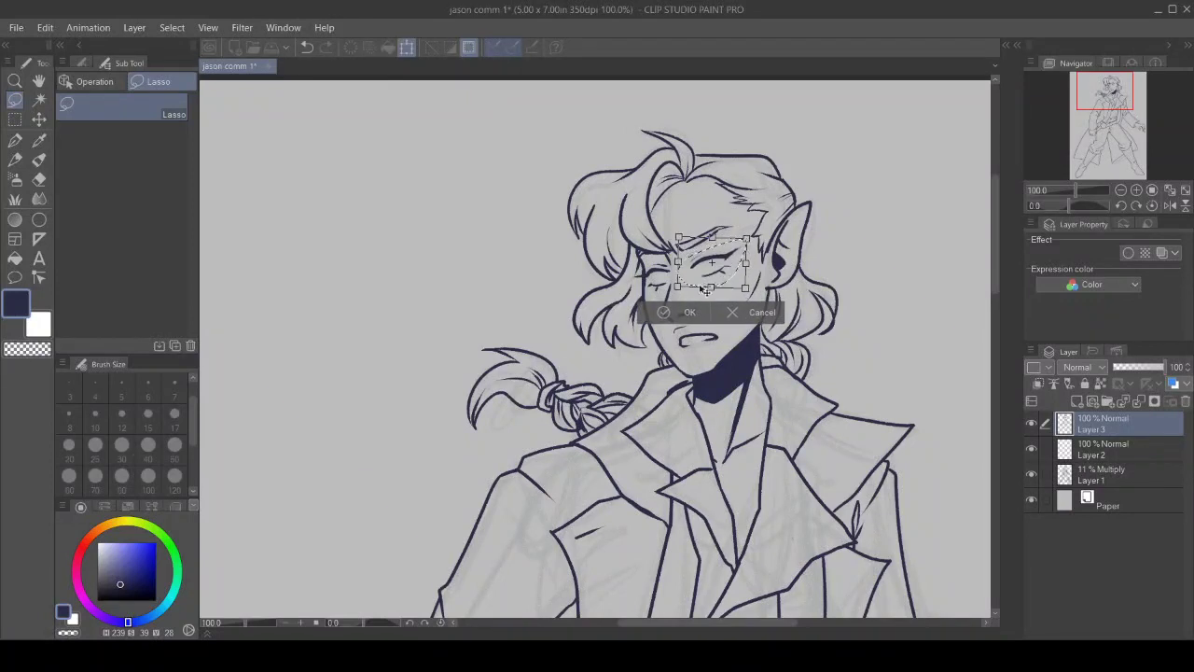
click(657, 316)
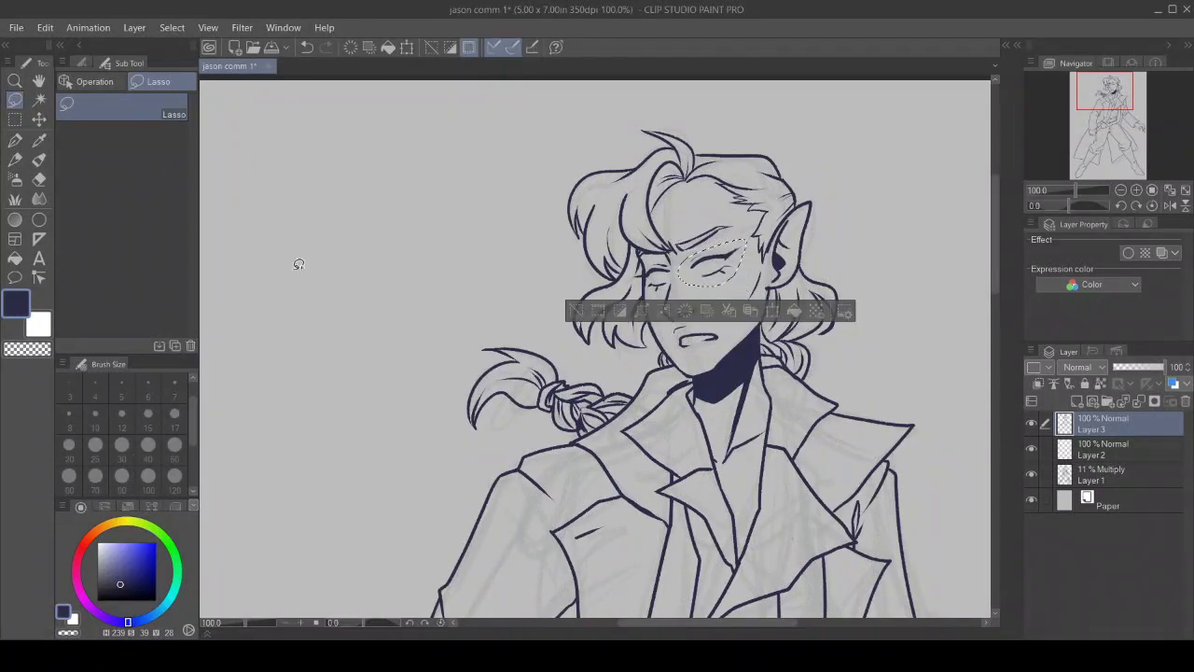
click(576, 311)
Step: Touch up the front hair strand curving down beside the forehead with the Textured pen
click(15, 139)
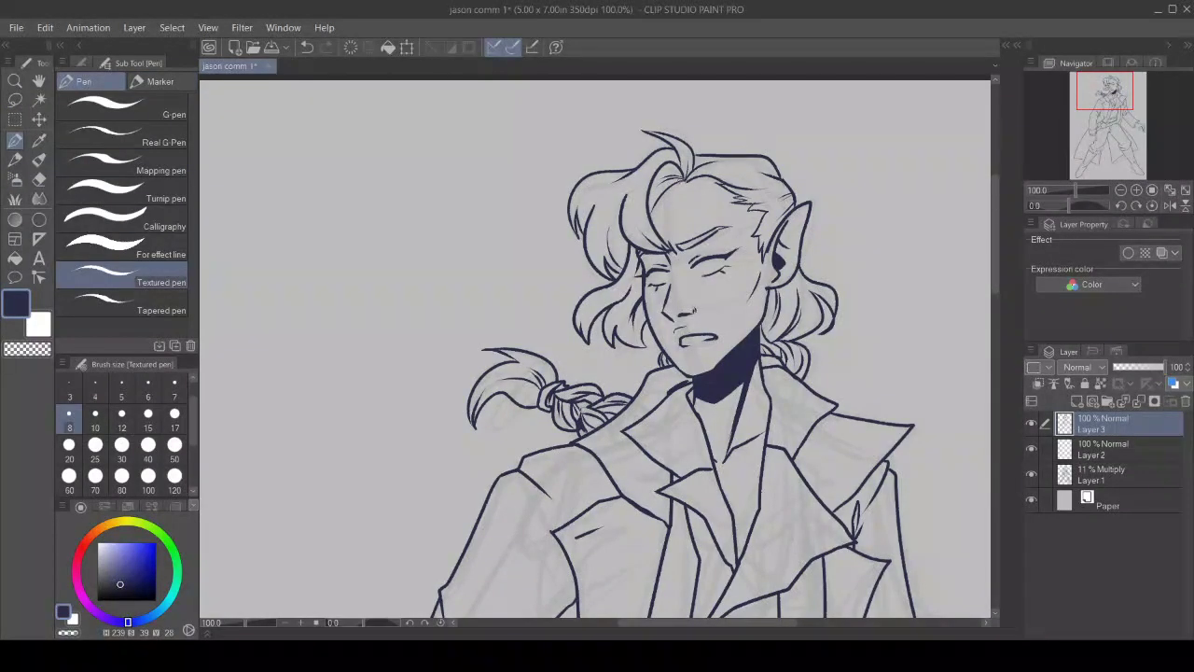
drag(683, 179, 649, 220)
key(c)
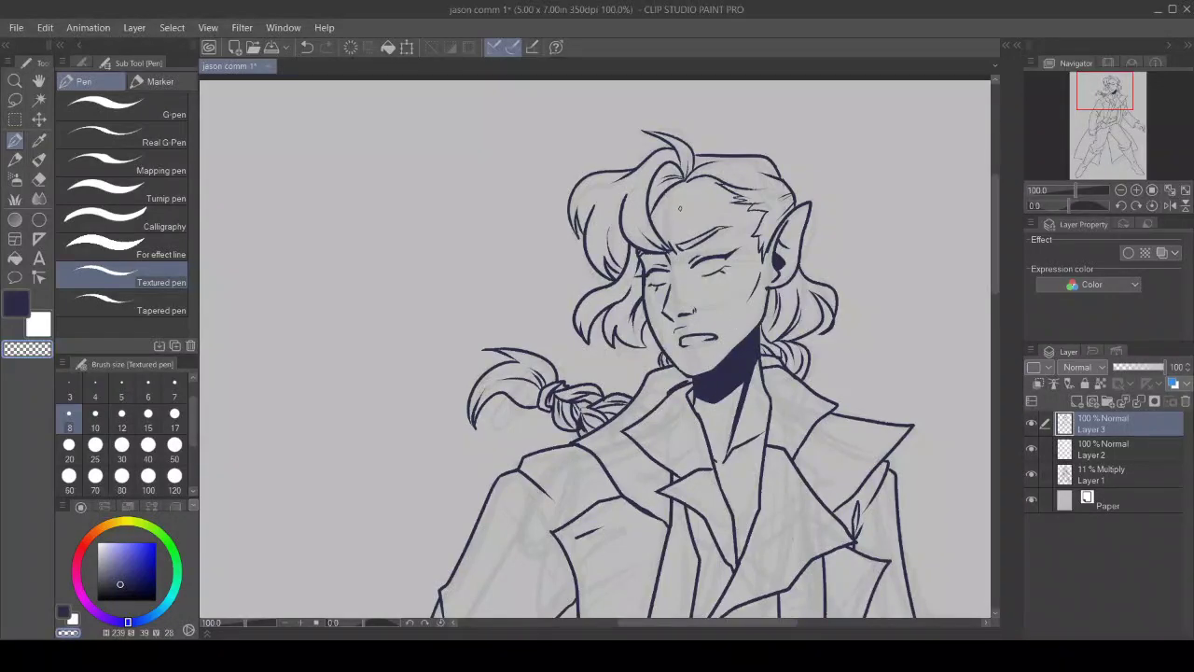
Step: Hide the rough sketch on Layer 1 and bring the whole figure's line art into view
click(11, 82)
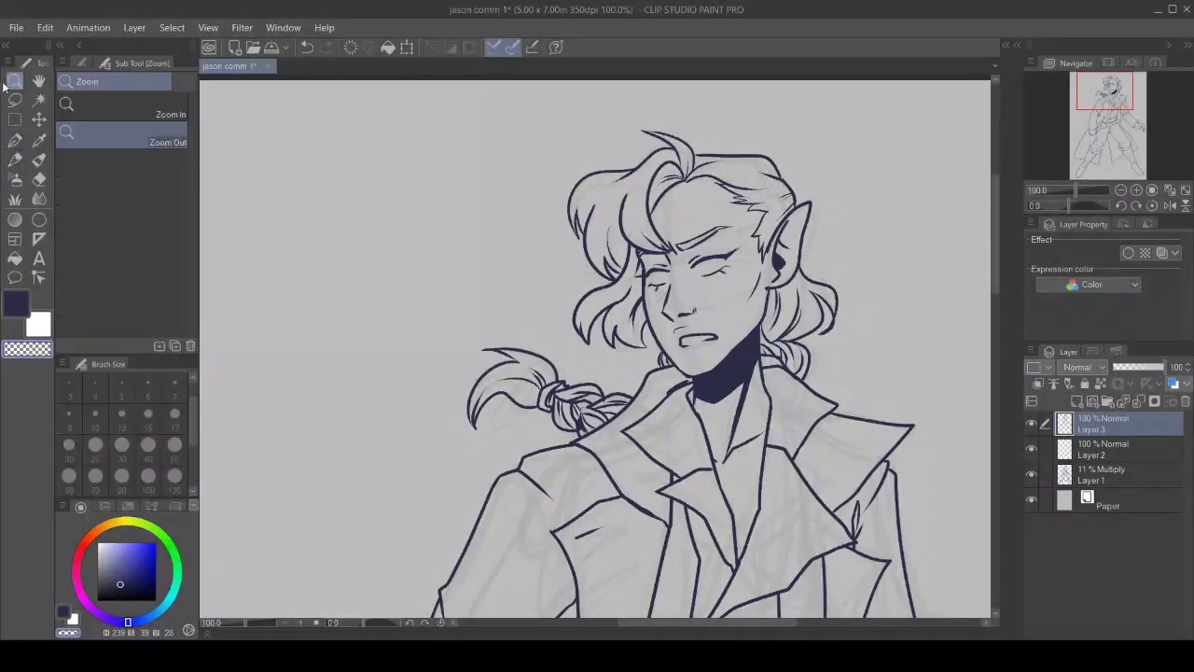
click(474, 553)
click(474, 553)
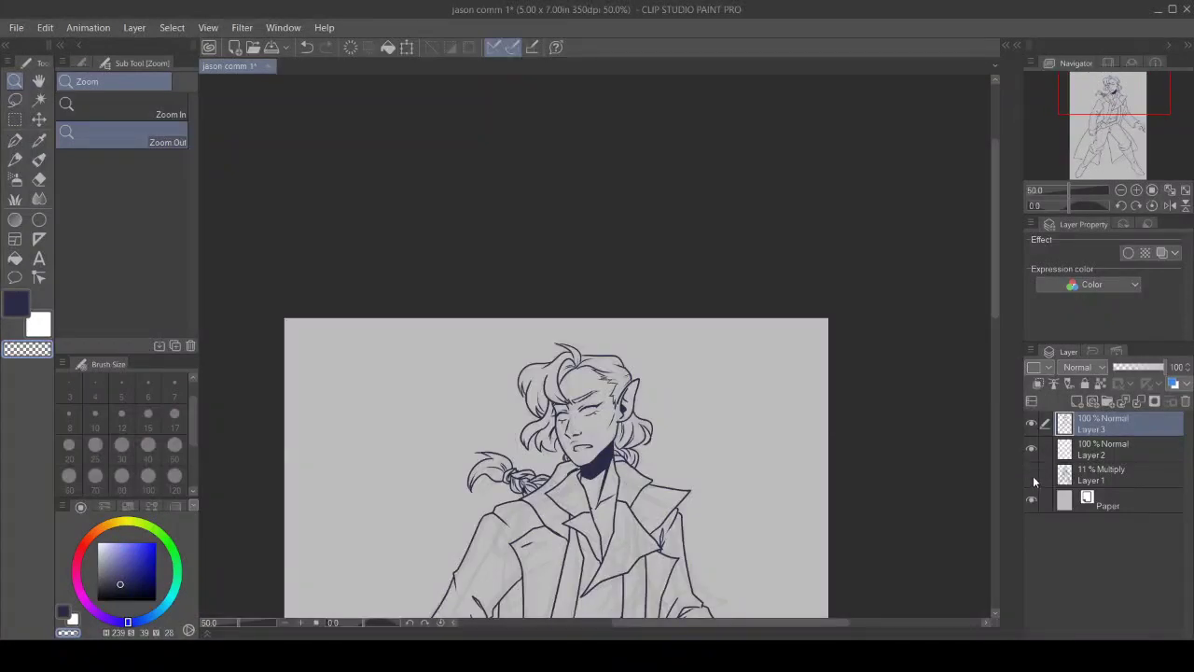
drag(996, 309, 975, 445)
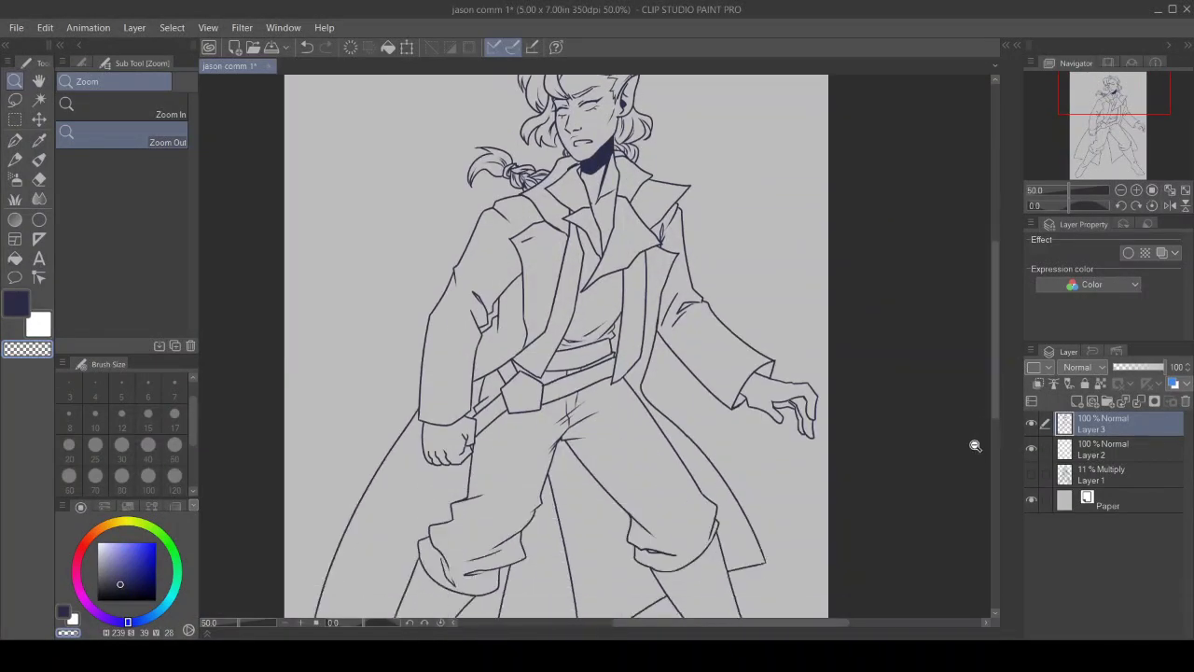
click(975, 445)
drag(684, 624, 731, 625)
Step: Auto-select the empty area around the figure on Layer 3 and invert the selection to the character's silhouette
click(39, 100)
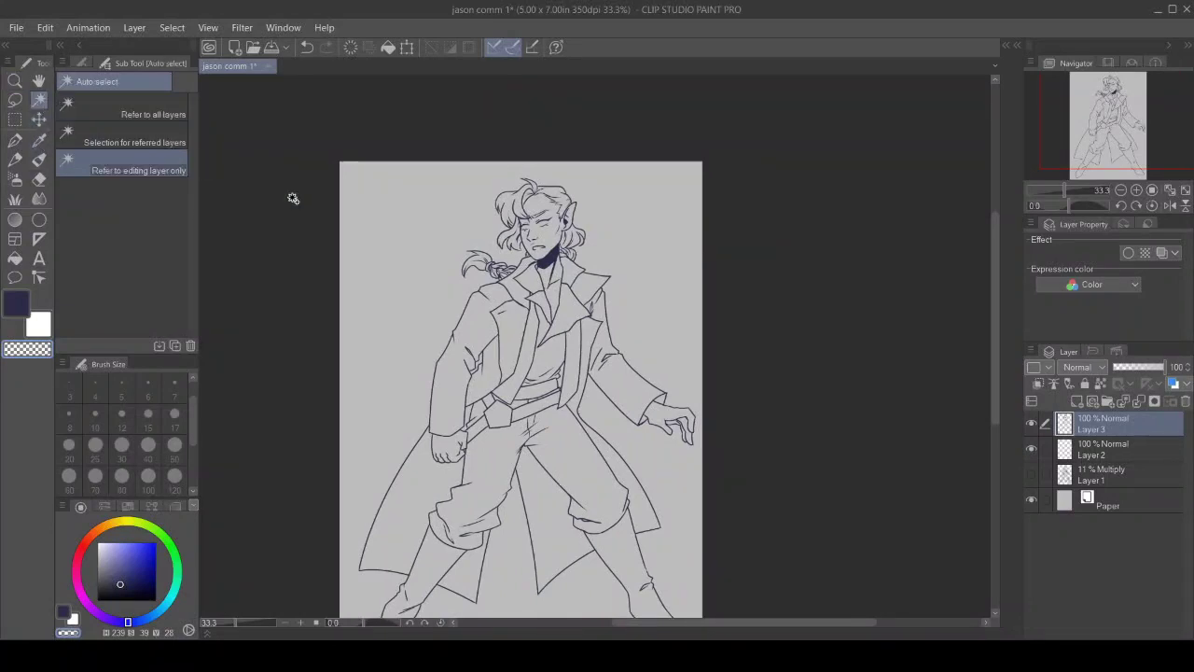
click(477, 220)
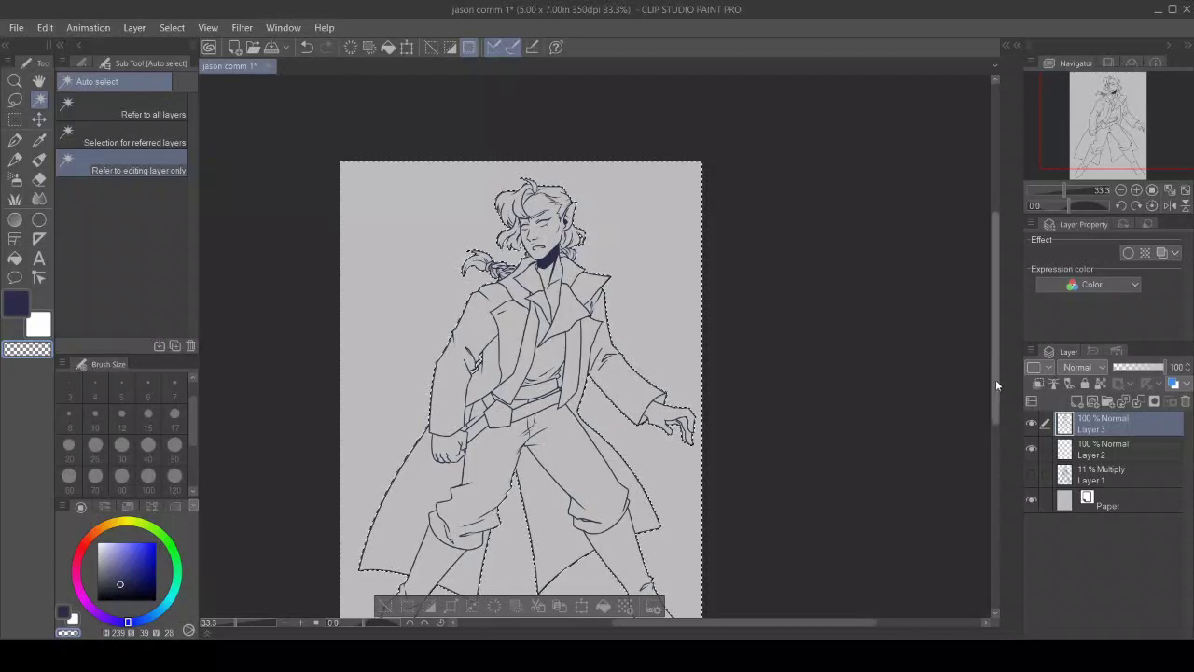
mouse_move(996, 379)
mouse_down()
mouse_move(990, 420)
mouse_move(986, 409)
mouse_up()
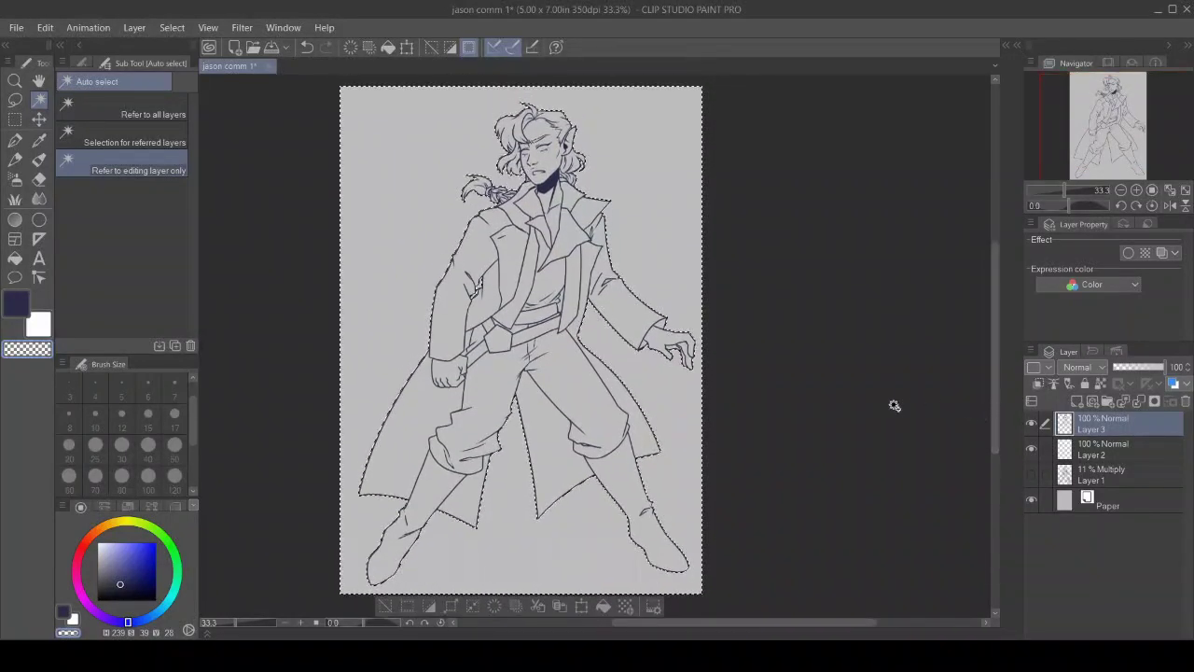
click(428, 608)
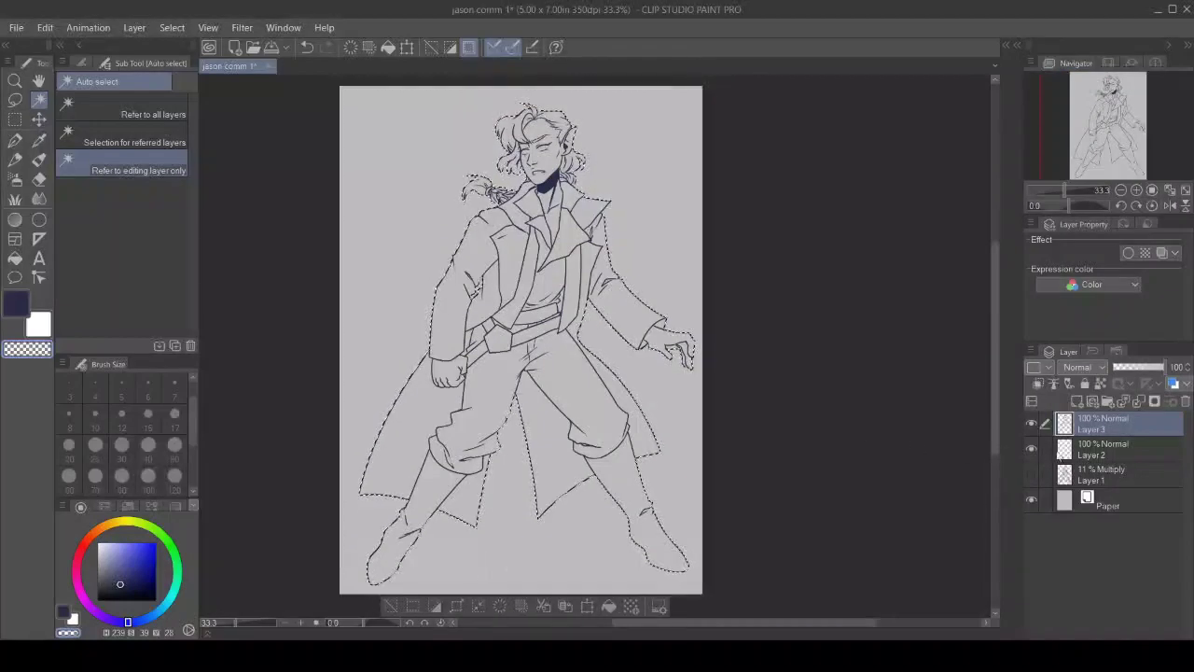
Step: Fill the selected silhouette on Layer 2 with a flat mid grey and deselect it
key(alt+bracketleft)
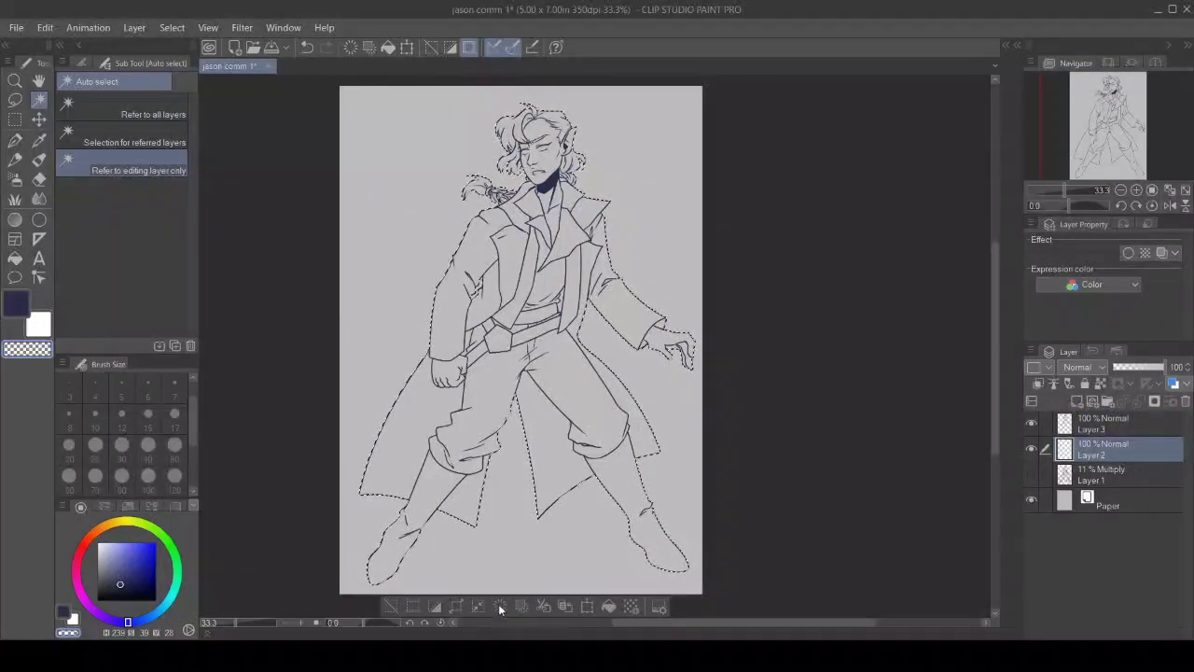
key(x)
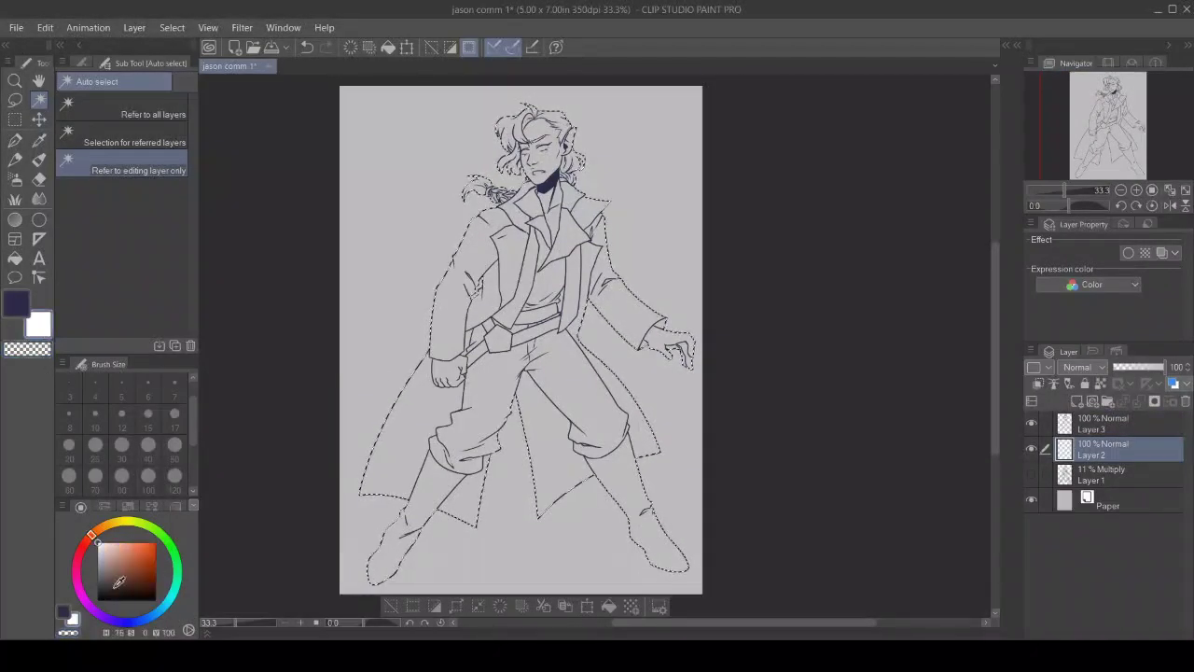
click(98, 570)
click(15, 259)
click(534, 366)
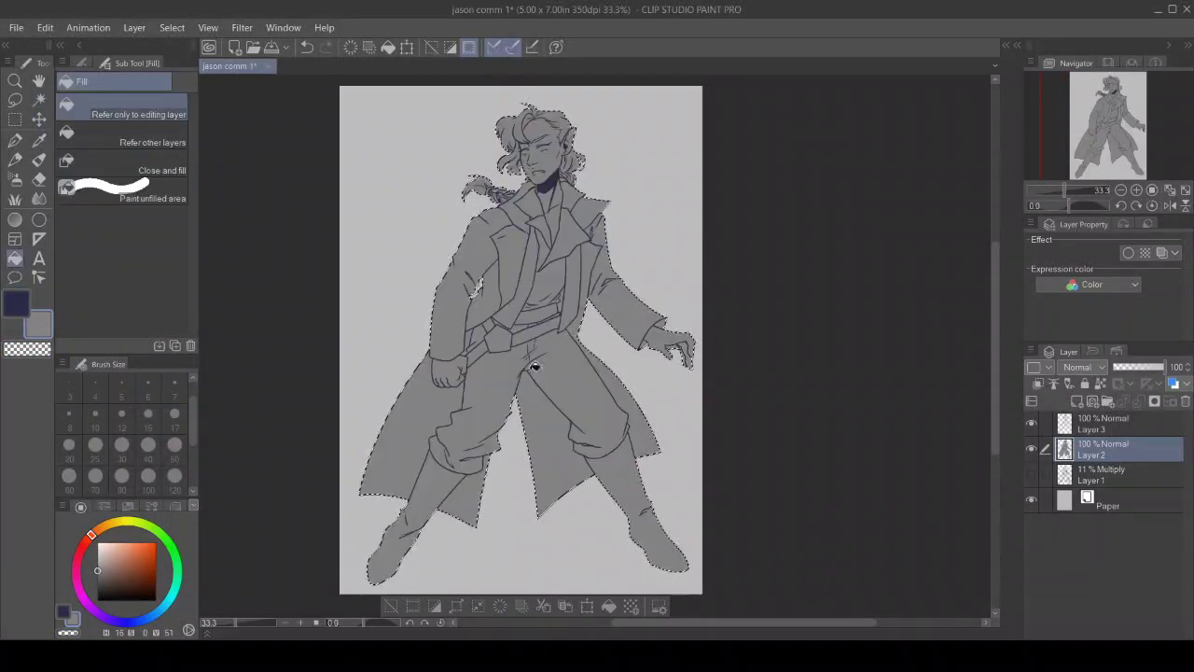
key(ctrl+d)
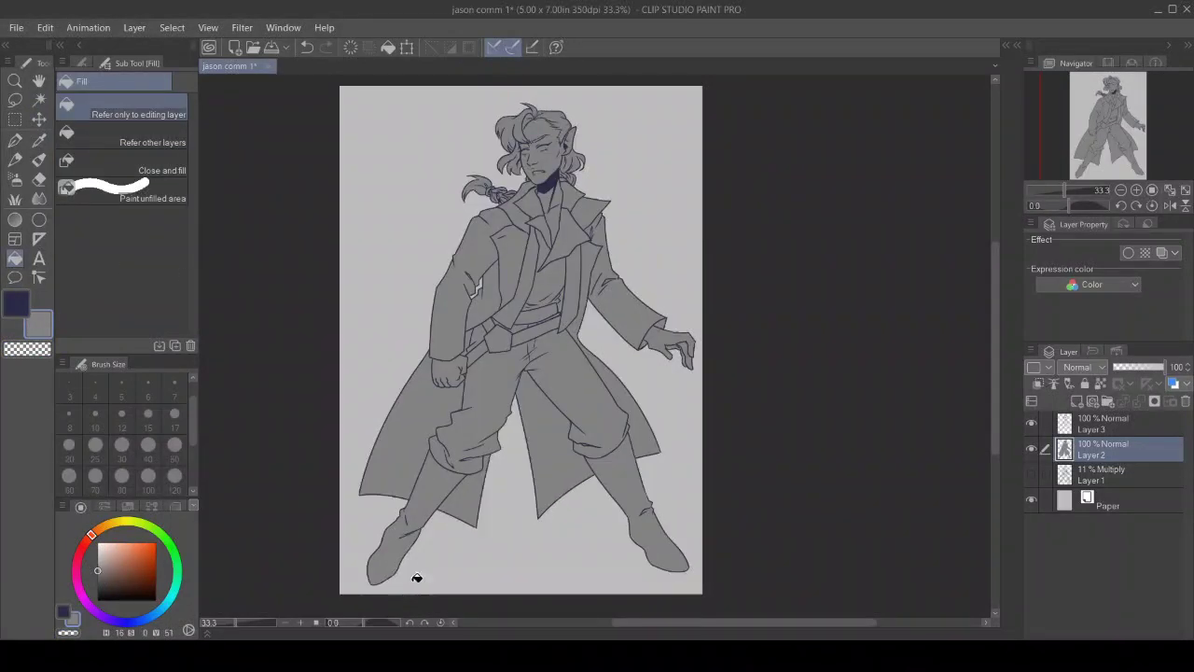
Step: Set Layer 3 with the line art to Multiply and lock transparent pixels on Layers 3 and 2
click(1095, 426)
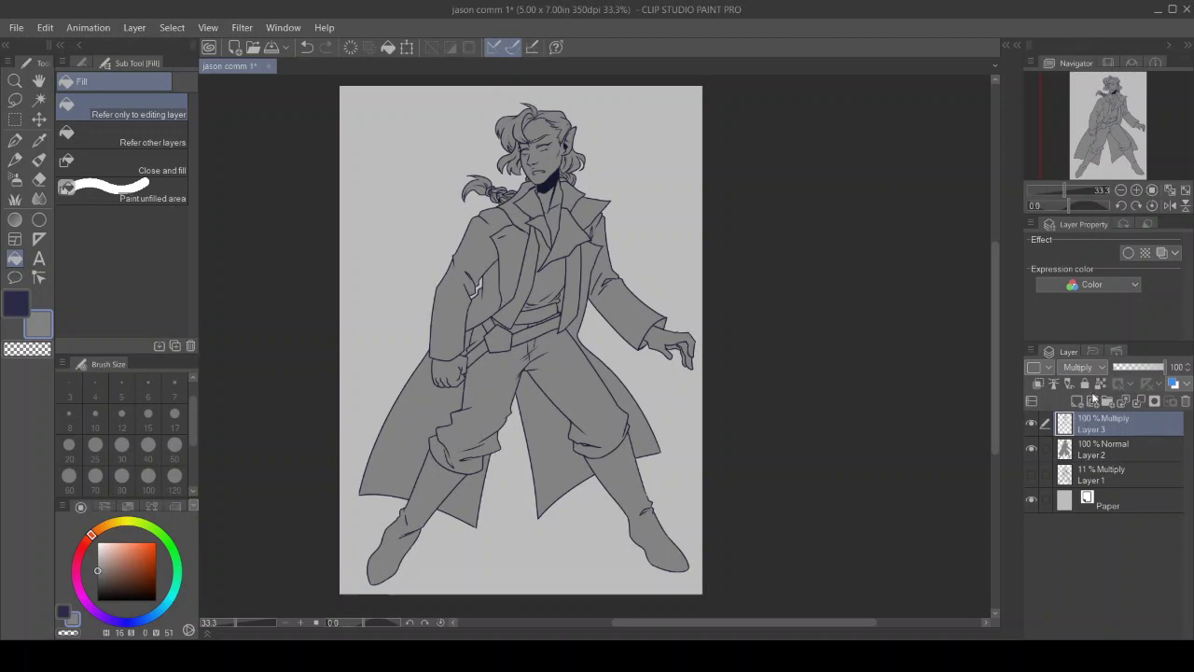
click(1101, 454)
click(1100, 383)
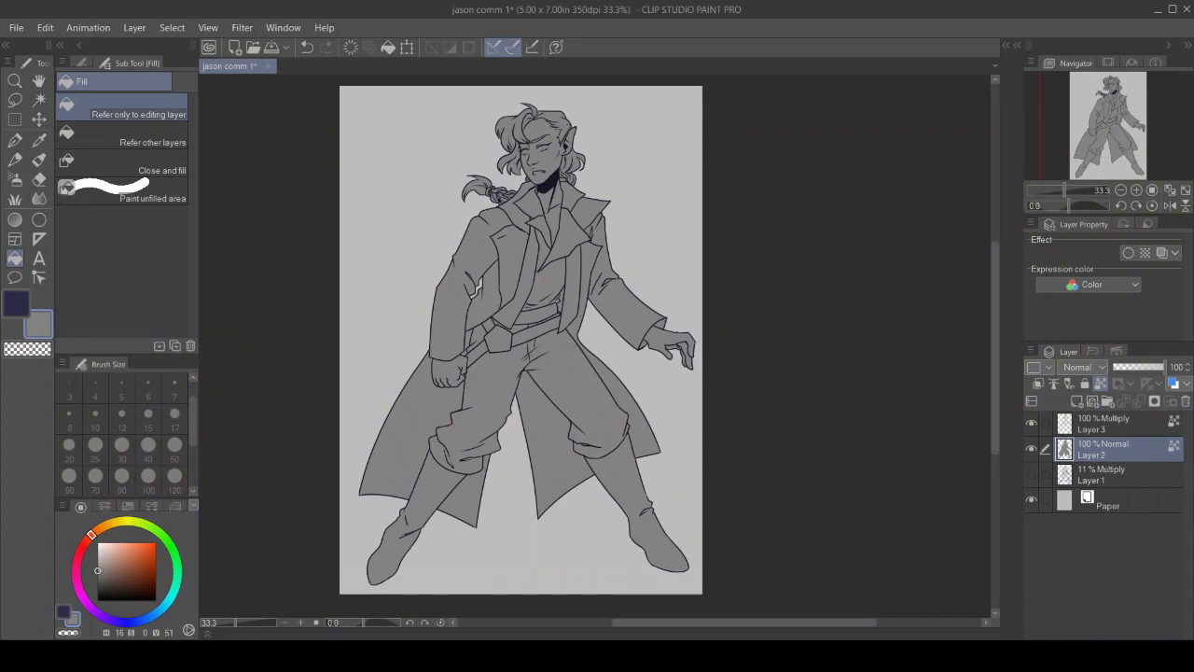
Step: Save the finished first drawing and close jason comm 1.png
key(ctrl+s)
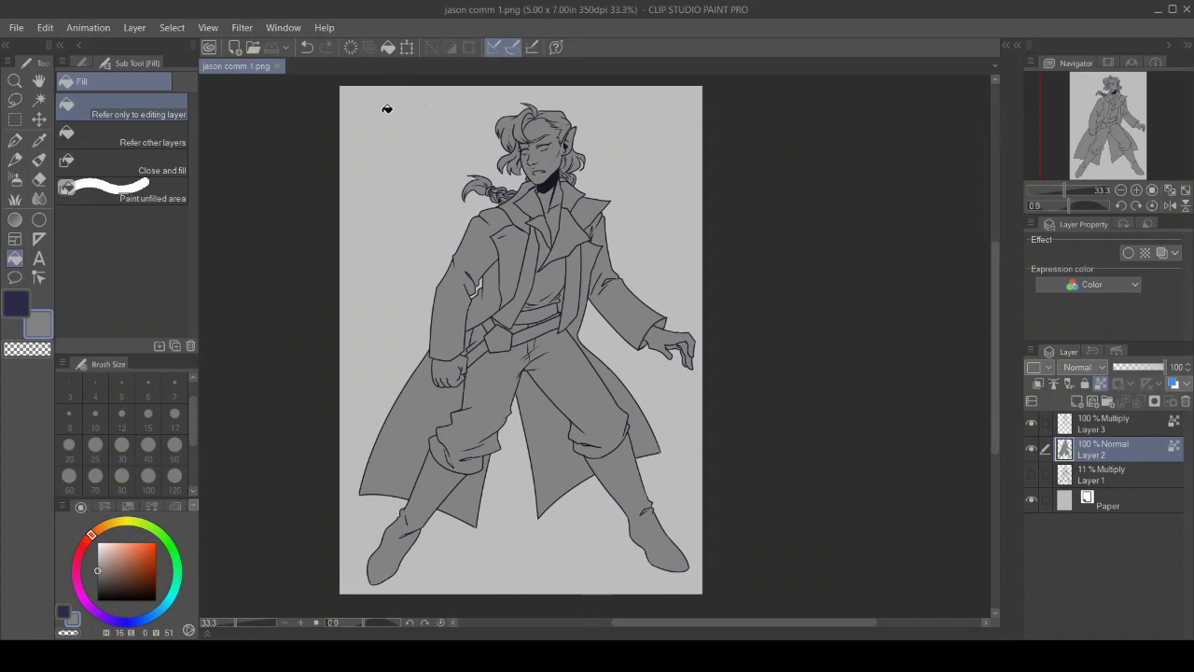
click(277, 67)
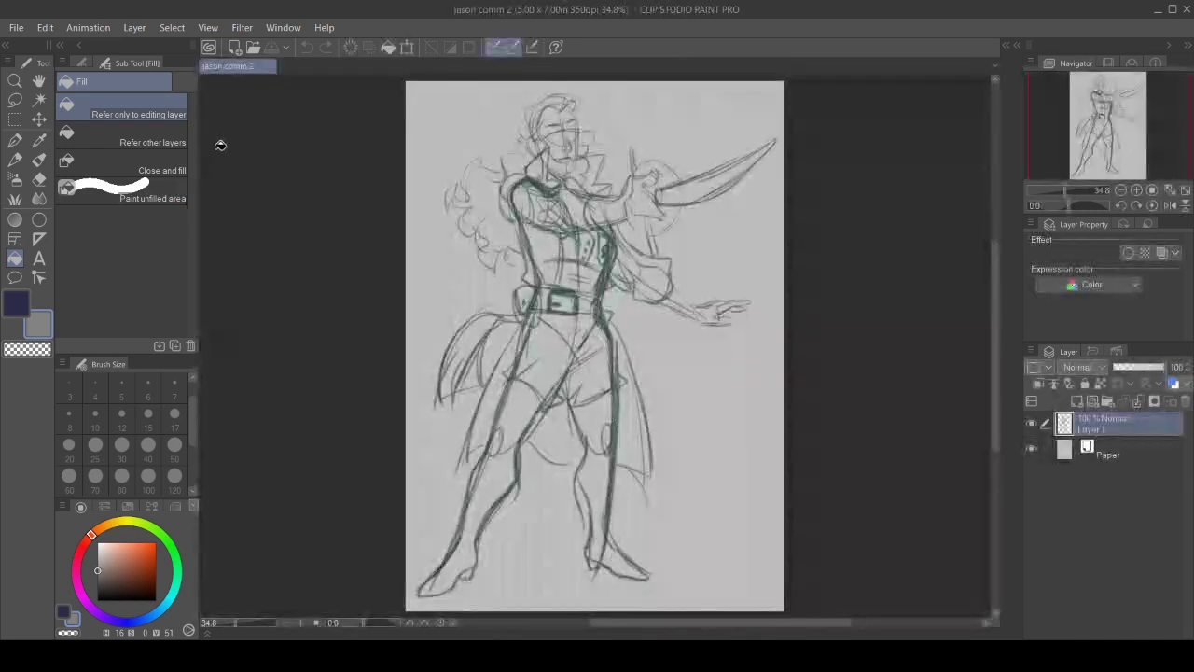
Step: Set the jason comm 2 sketch layer to Multiply at 18% opacity and add two new layers above it
scroll(1078, 367, down, 2)
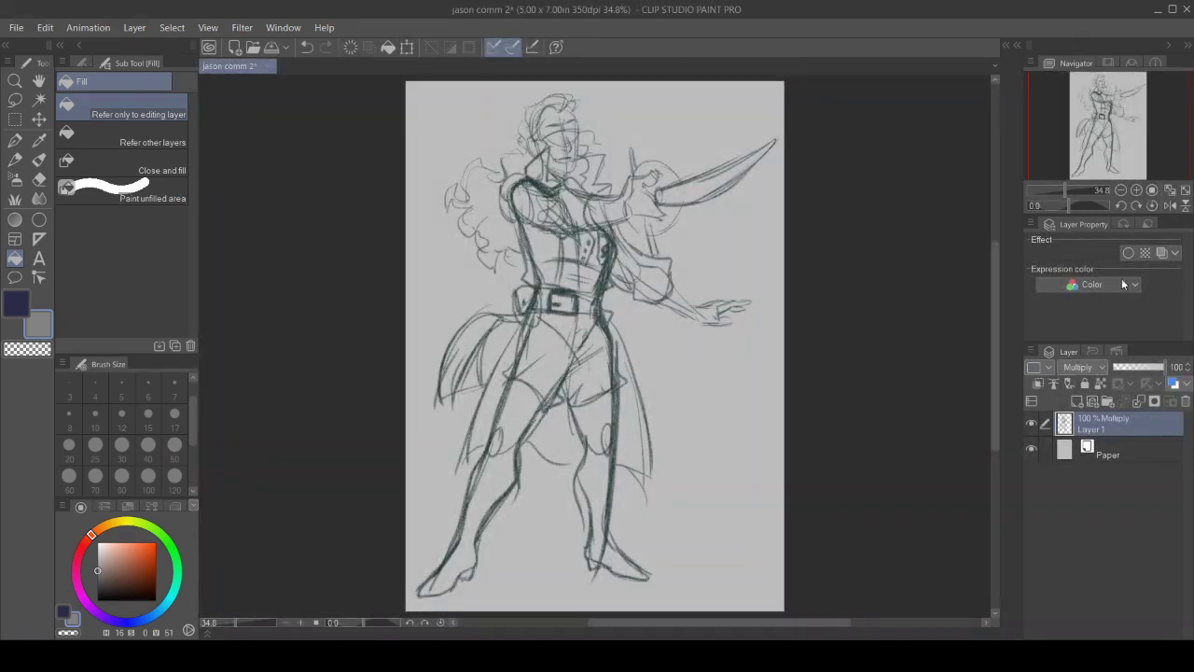
click(1117, 368)
click(1077, 402)
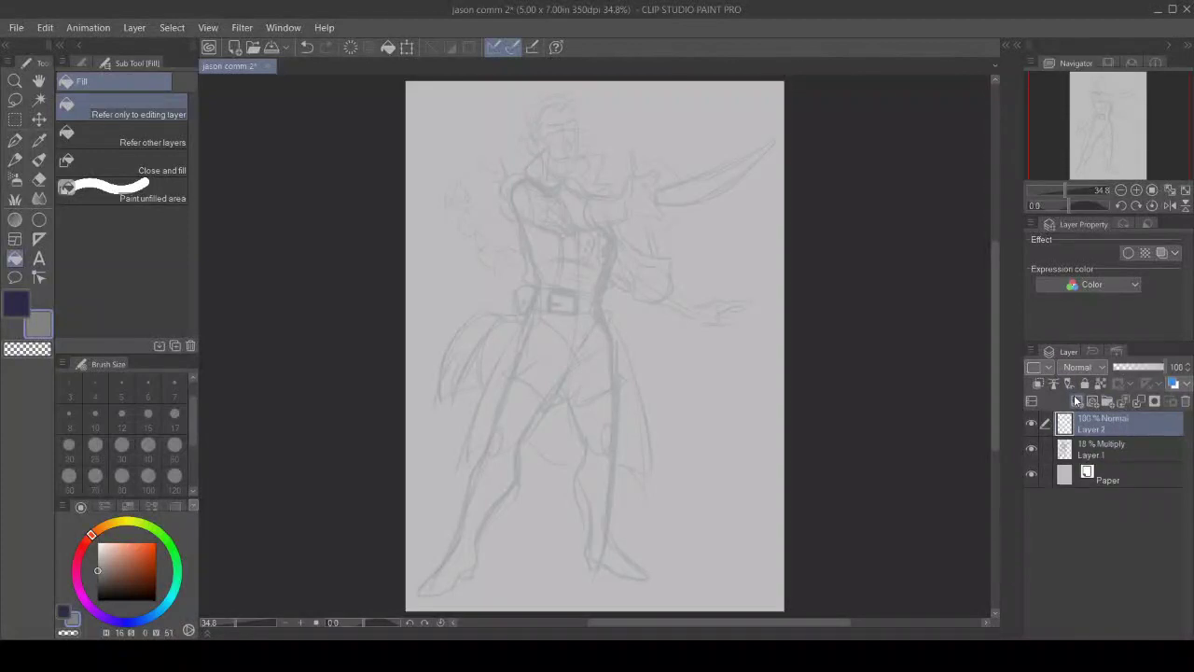
click(1077, 402)
Step: Ink the second character's nearer closed eye and thick brow on Layer 3 with the Textured pen
double_click(15, 82)
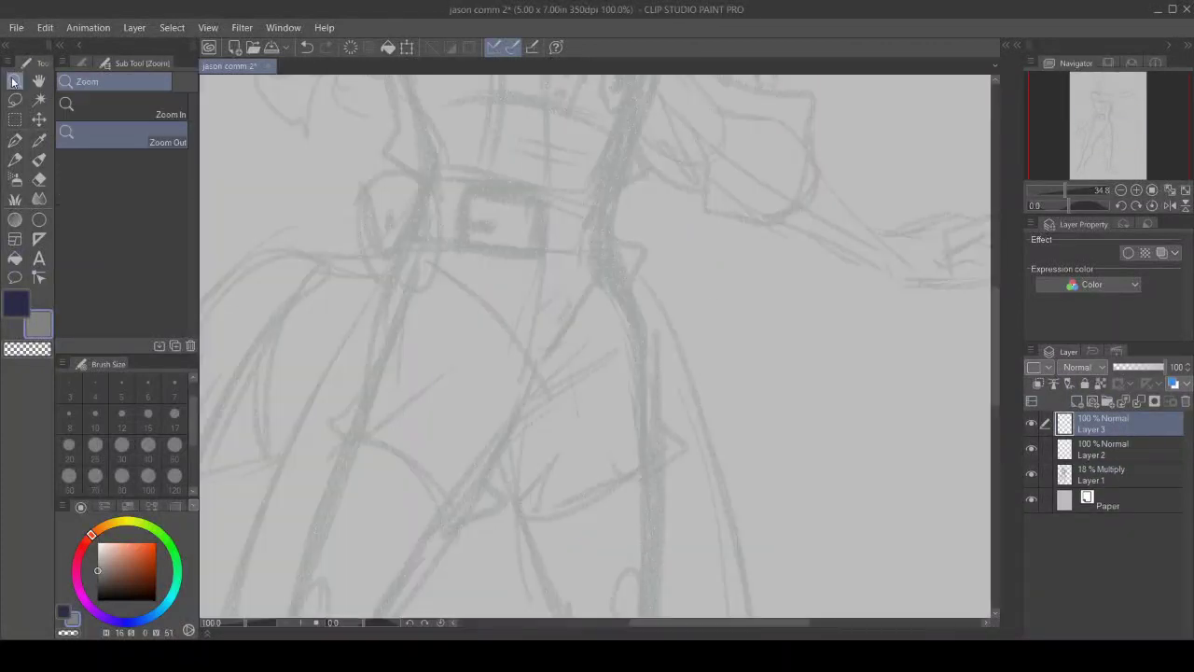
click(15, 140)
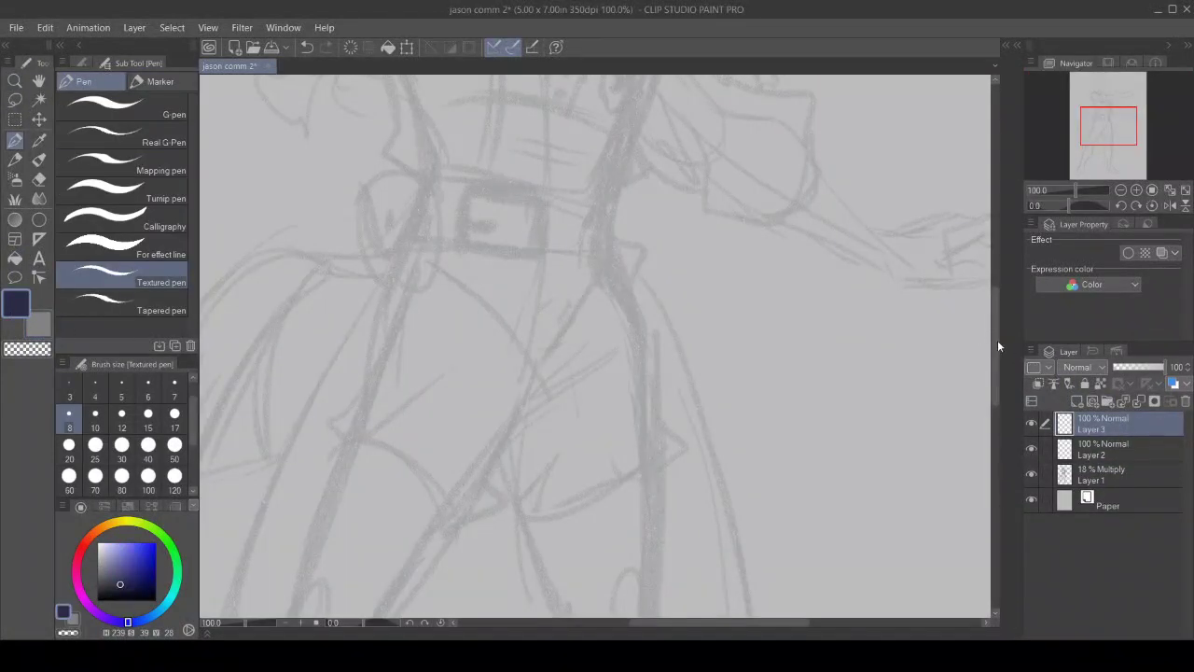
drag(998, 340, 1022, 232)
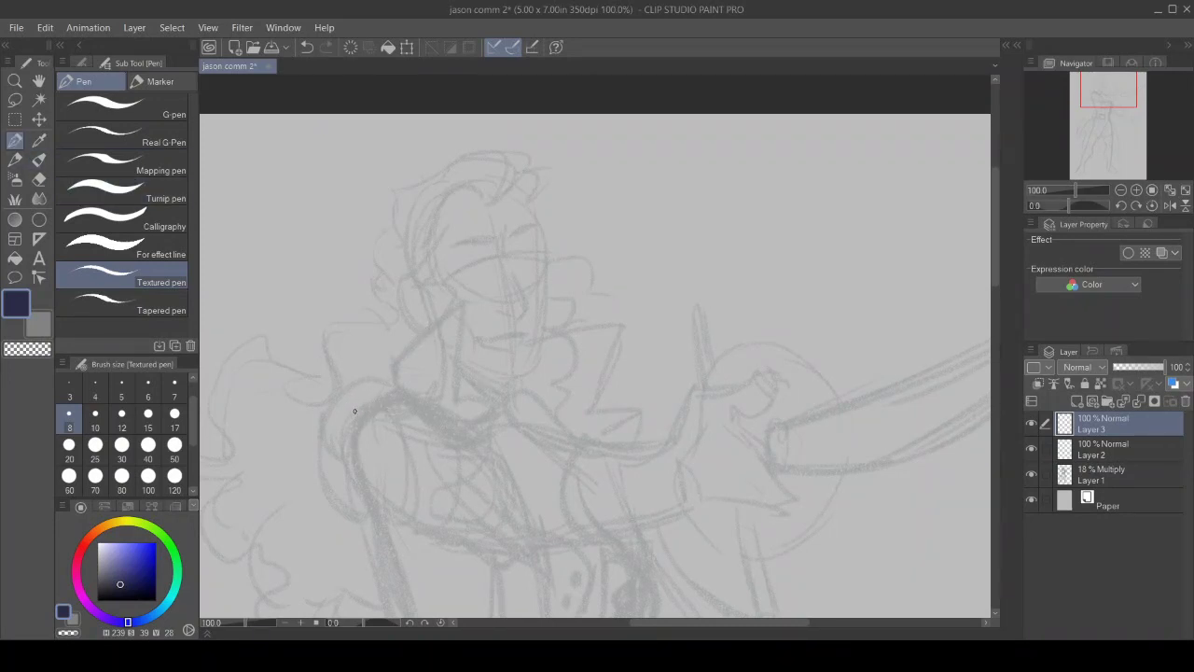
drag(994, 228, 970, 276)
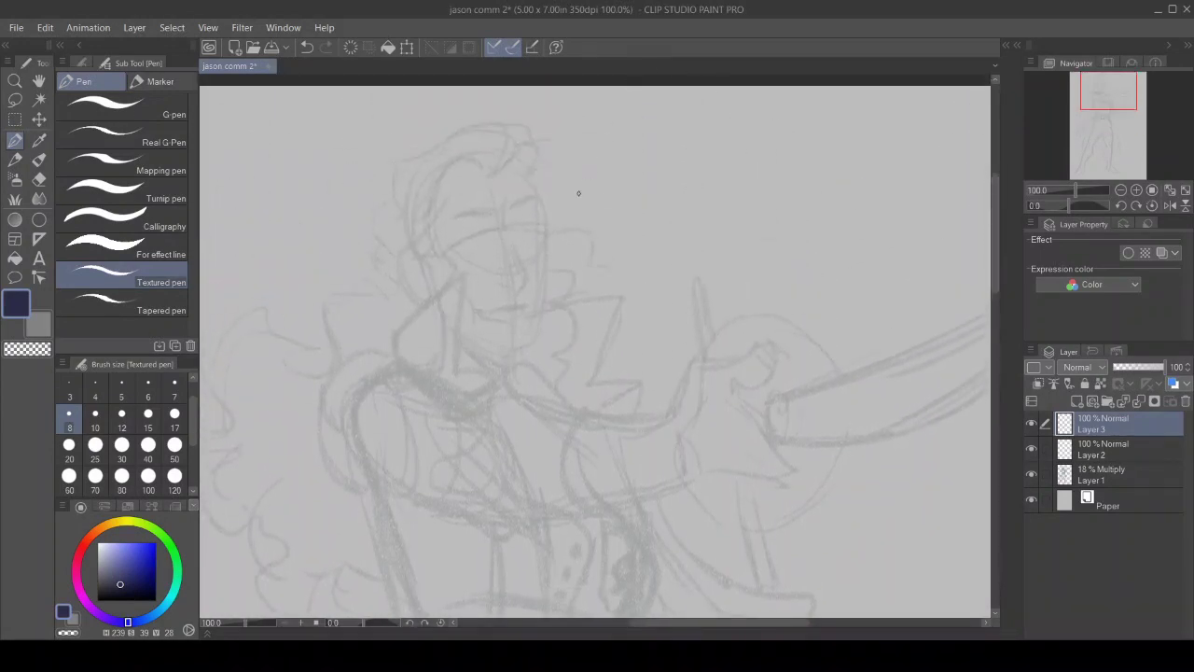
mouse_move(479, 234)
mouse_down()
mouse_move(446, 240)
mouse_move(486, 247)
mouse_move(453, 249)
mouse_up()
mouse_move(494, 219)
mouse_down()
mouse_move(474, 209)
mouse_move(446, 219)
mouse_up()
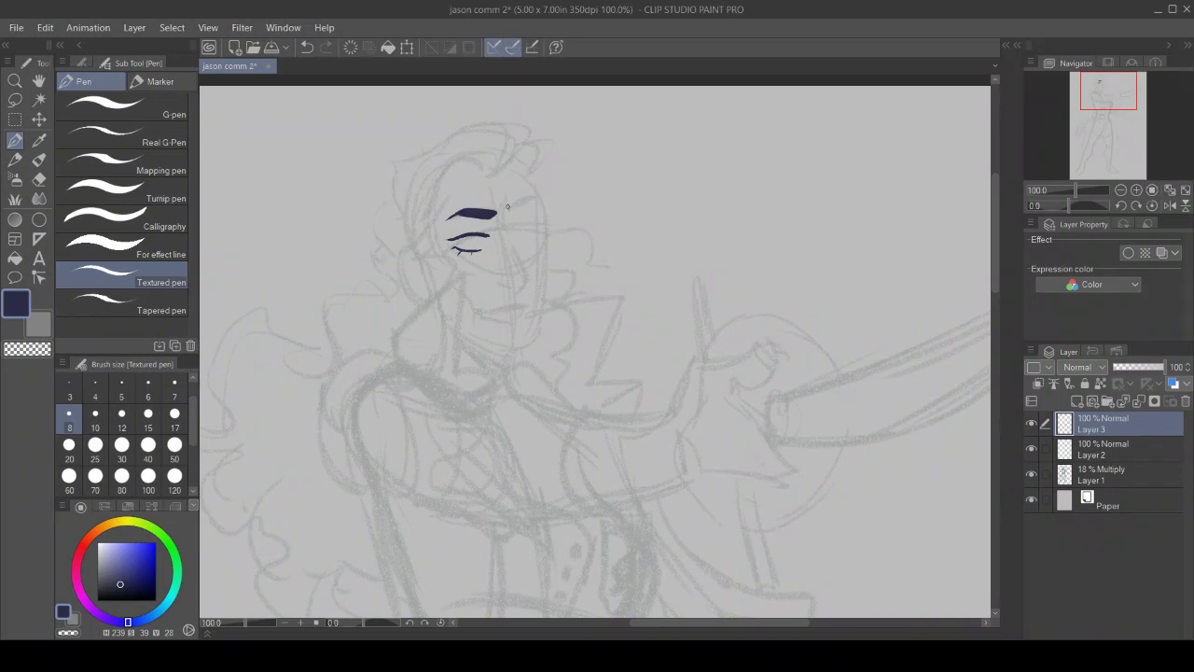
Step: Ink the farther brow and the nose's profile and underside, tidying stray edges with the transparent color
mouse_move(506, 222)
mouse_down()
mouse_move(522, 198)
mouse_move(545, 203)
mouse_up()
drag(484, 230, 469, 227)
mouse_move(512, 243)
mouse_down()
mouse_move(529, 287)
mouse_move(498, 288)
mouse_up()
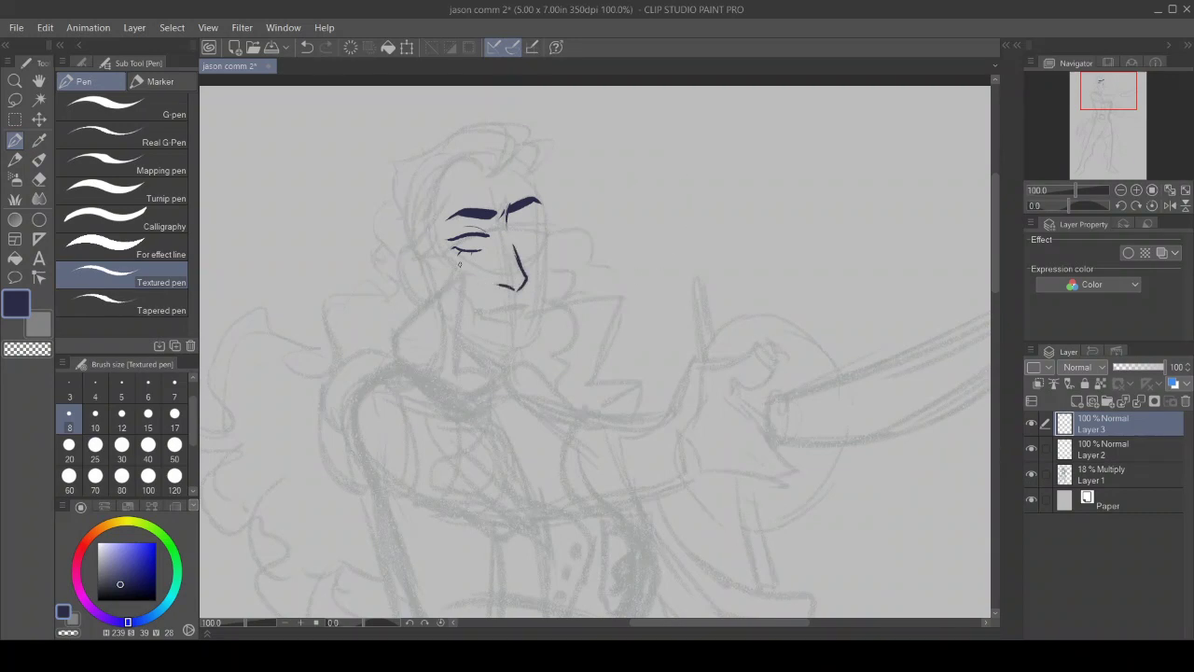
click(5, 350)
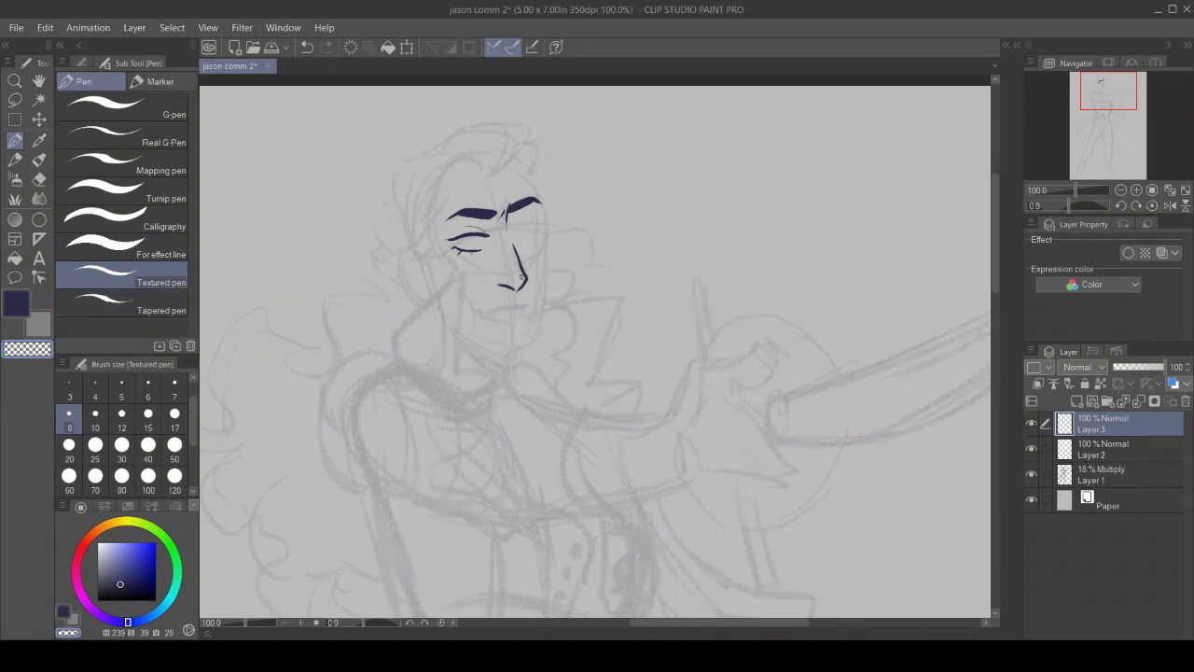
key(c)
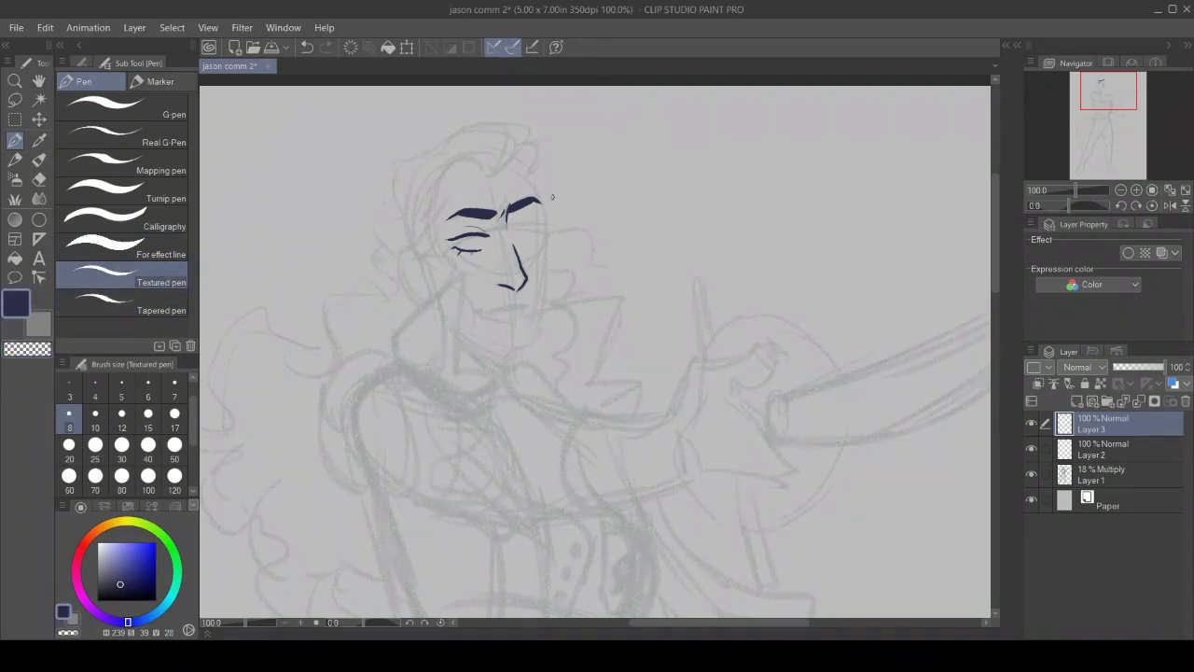
Step: Ink the face outline from forehead to chin, the farther closed eye and the slightly smiling mouth
mouse_move(527, 175)
mouse_down()
mouse_move(548, 258)
mouse_move(539, 326)
mouse_move(494, 343)
mouse_move(464, 329)
mouse_up()
key(ctrl+z)
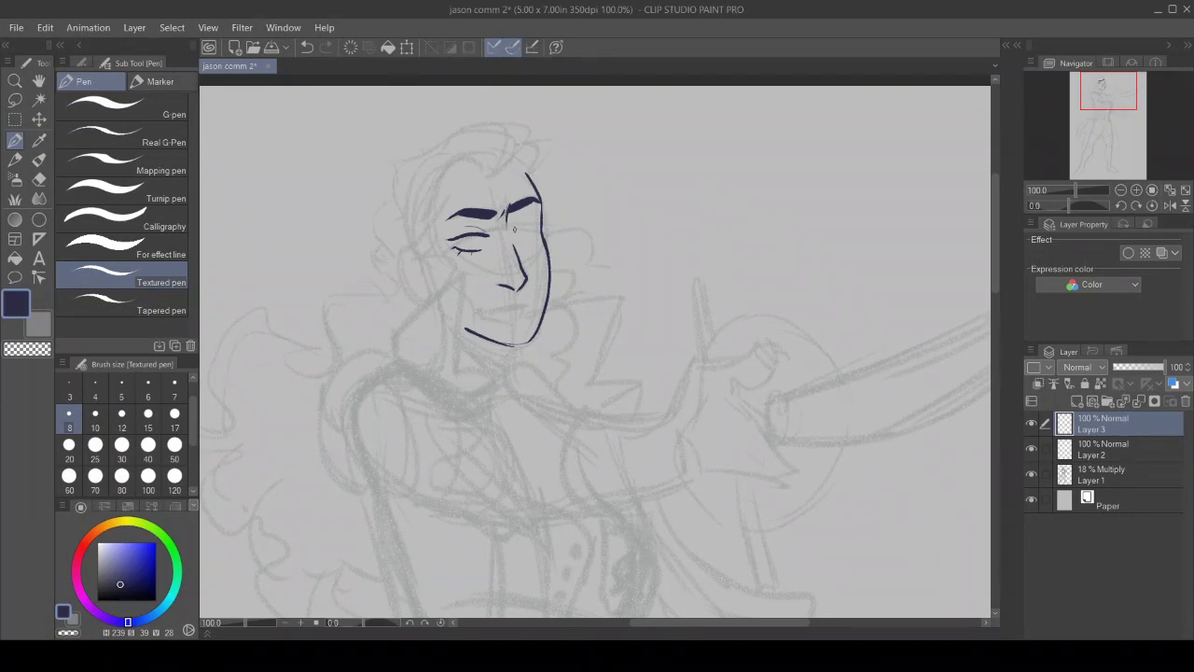
mouse_move(514, 228)
mouse_down()
mouse_move(538, 231)
mouse_move(523, 254)
mouse_move(530, 224)
mouse_up()
mouse_move(525, 300)
mouse_down()
mouse_move(474, 304)
mouse_move(526, 303)
mouse_move(522, 311)
mouse_up()
key(ctrl+z)
Step: Ink the swept-back hair over the top of the head, with its hairline strands and front curl
mouse_move(512, 168)
mouse_down()
mouse_move(502, 124)
mouse_move(418, 132)
mouse_move(438, 144)
mouse_move(399, 159)
mouse_move(390, 200)
mouse_up()
mouse_move(503, 156)
mouse_down()
mouse_move(471, 147)
mouse_move(424, 159)
mouse_move(487, 155)
mouse_move(441, 169)
mouse_move(438, 187)
mouse_move(407, 199)
mouse_move(433, 220)
mouse_move(415, 245)
mouse_up()
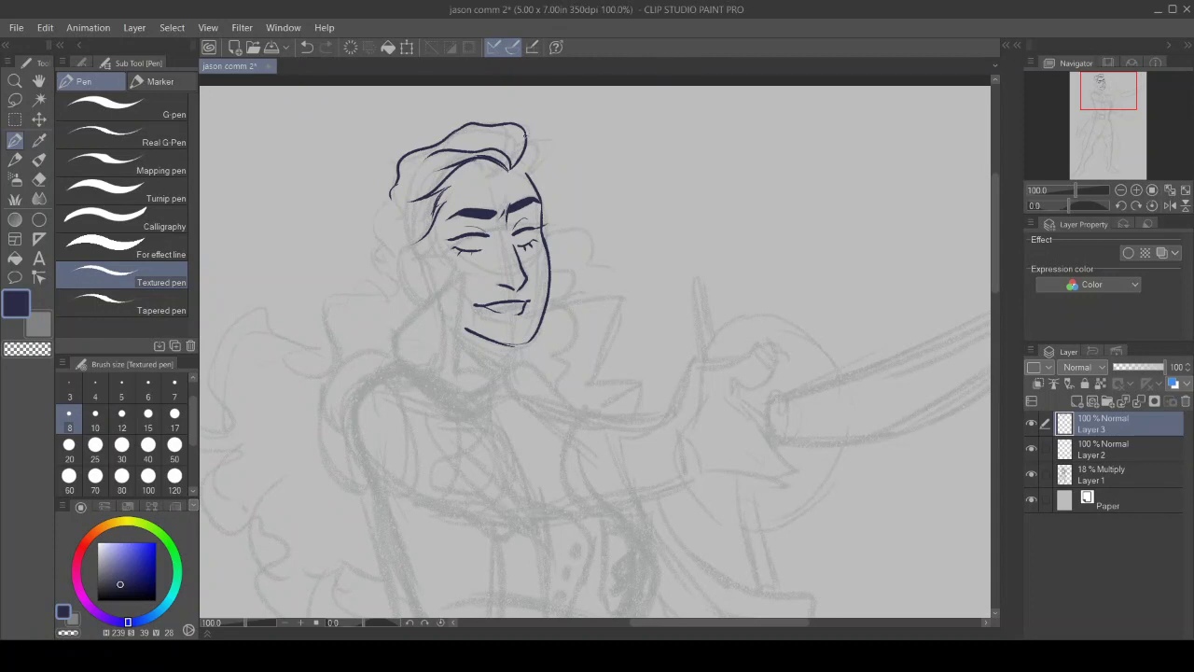
mouse_move(525, 136)
mouse_down()
mouse_move(538, 166)
mouse_move(509, 173)
mouse_up()
Step: Ink the tall pointed collar beside the jaw and the short neck line under the chin
mouse_move(398, 355)
mouse_down()
mouse_move(388, 331)
mouse_move(471, 272)
mouse_move(455, 371)
mouse_move(487, 388)
mouse_up()
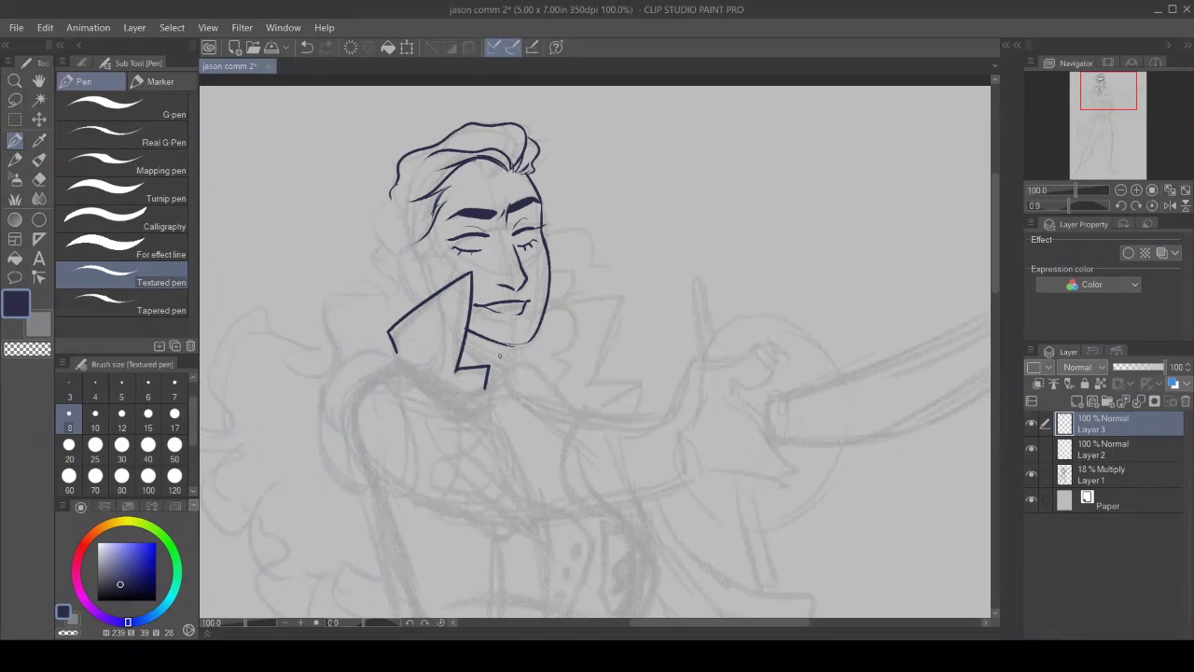
drag(518, 343, 501, 350)
Step: Ink the ear with its inner folds and the wavy hair strands above and behind it
drag(413, 244, 446, 283)
mouse_move(414, 246)
mouse_down()
mouse_move(398, 247)
mouse_move(402, 287)
mouse_move(431, 296)
mouse_up()
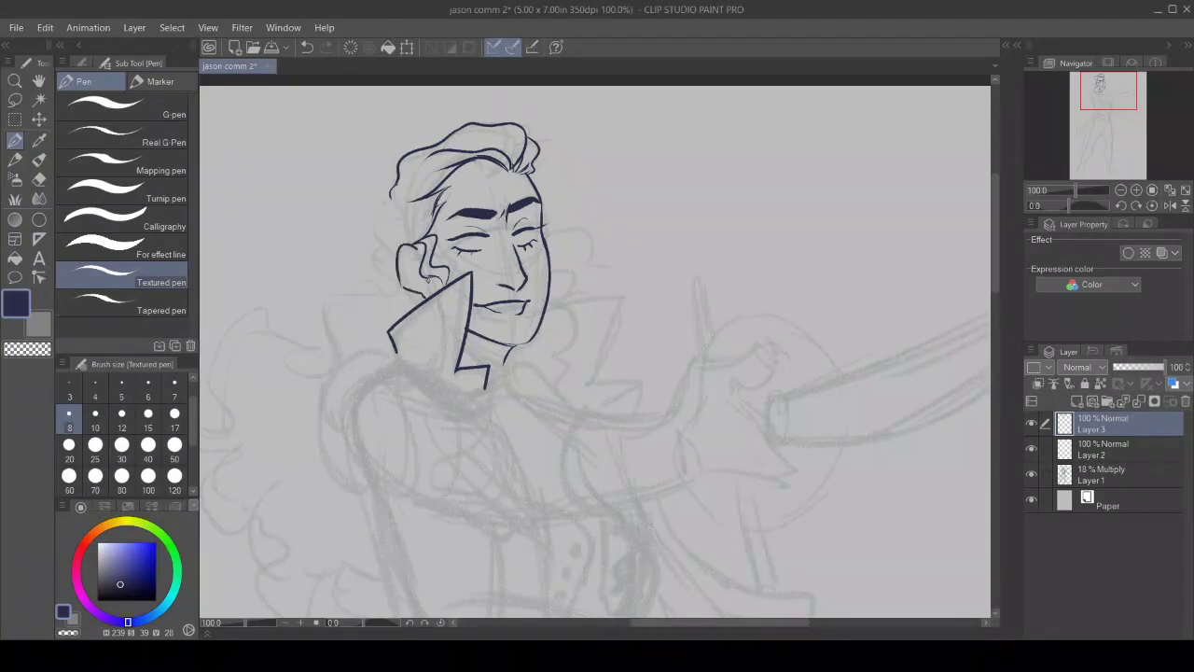
mouse_move(427, 246)
mouse_down()
mouse_move(417, 252)
mouse_move(422, 293)
mouse_move(405, 280)
mouse_up()
key(ctrl+z)
mouse_move(443, 210)
mouse_down()
mouse_move(374, 235)
mouse_move(389, 248)
mouse_up()
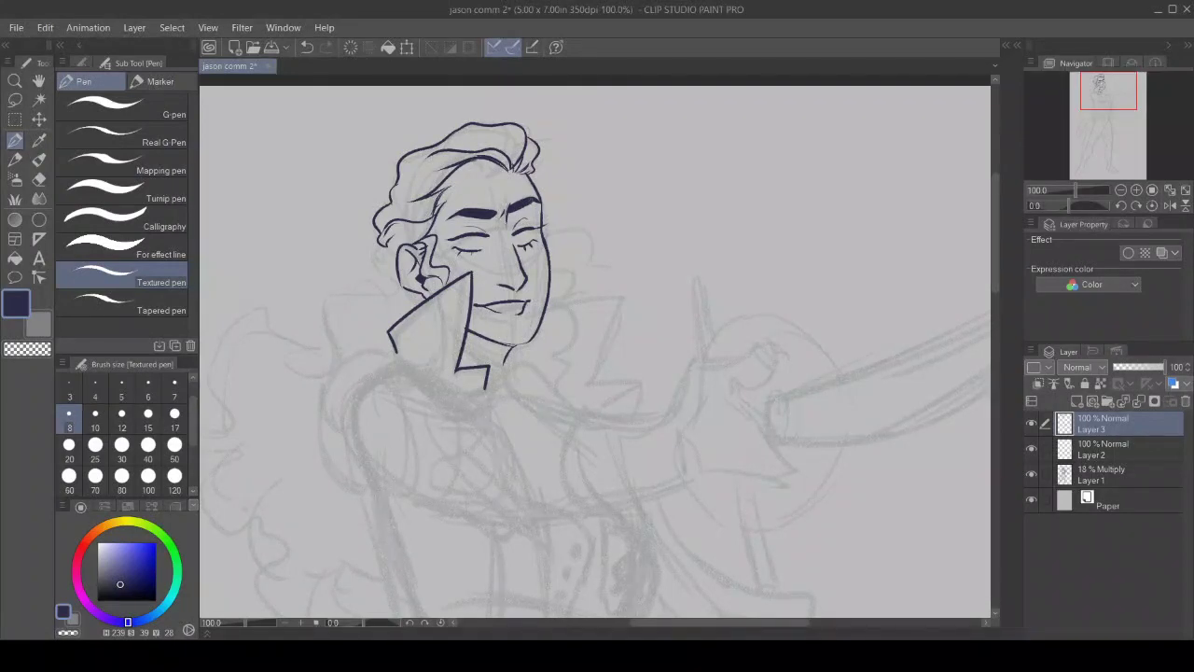
Step: Ink the wavy hair strands behind the ear and the upper curls on the far side of the face
mouse_move(379, 246)
mouse_down()
mouse_move(390, 271)
mouse_move(347, 297)
mouse_move(355, 280)
mouse_move(370, 285)
mouse_up()
drag(439, 238, 451, 232)
drag(541, 232, 613, 269)
mouse_move(543, 243)
mouse_down()
mouse_move(586, 230)
mouse_move(602, 268)
mouse_up()
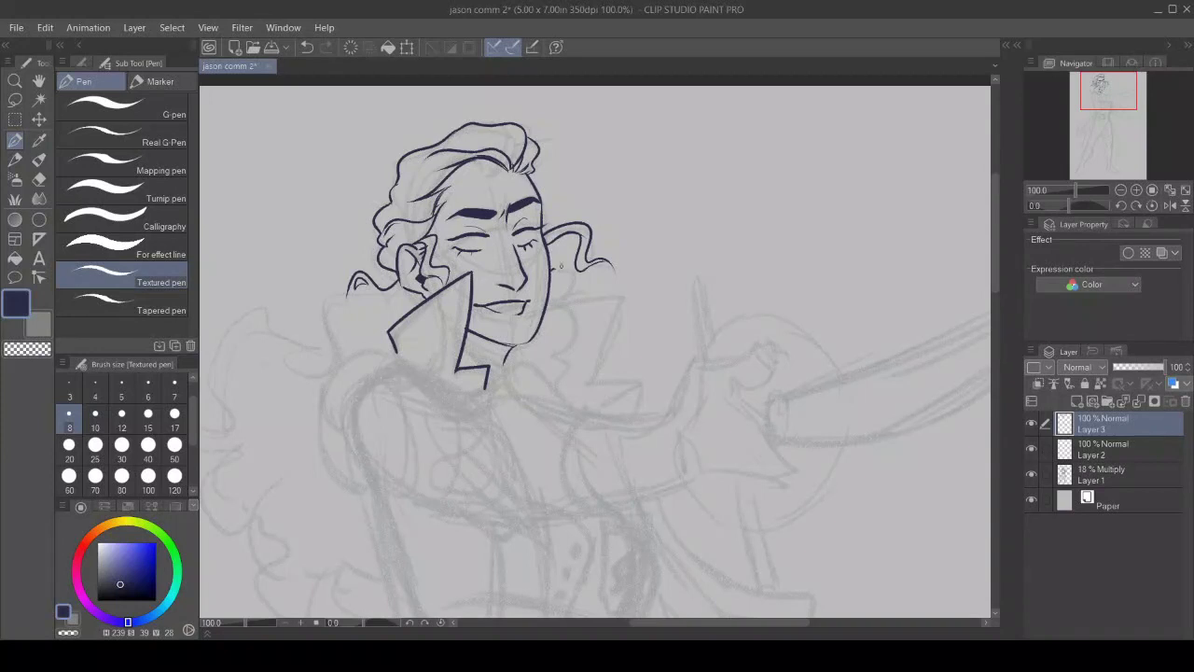
Step: Ink the lower curls beside the far cheek and the far half of the pointed collar, trimming the overshoot at its tip
mouse_move(555, 265)
mouse_down()
mouse_move(588, 299)
mouse_move(631, 302)
mouse_move(586, 385)
mouse_move(642, 394)
mouse_move(623, 417)
mouse_up()
key(c)
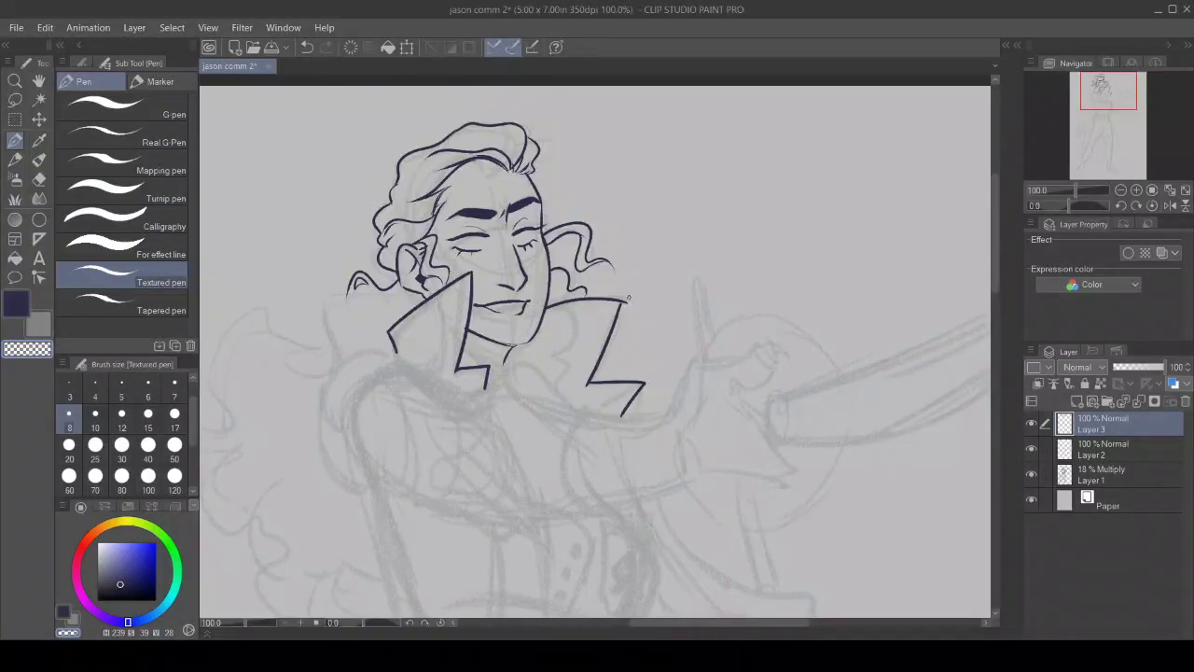
drag(629, 305, 623, 299)
key(c)
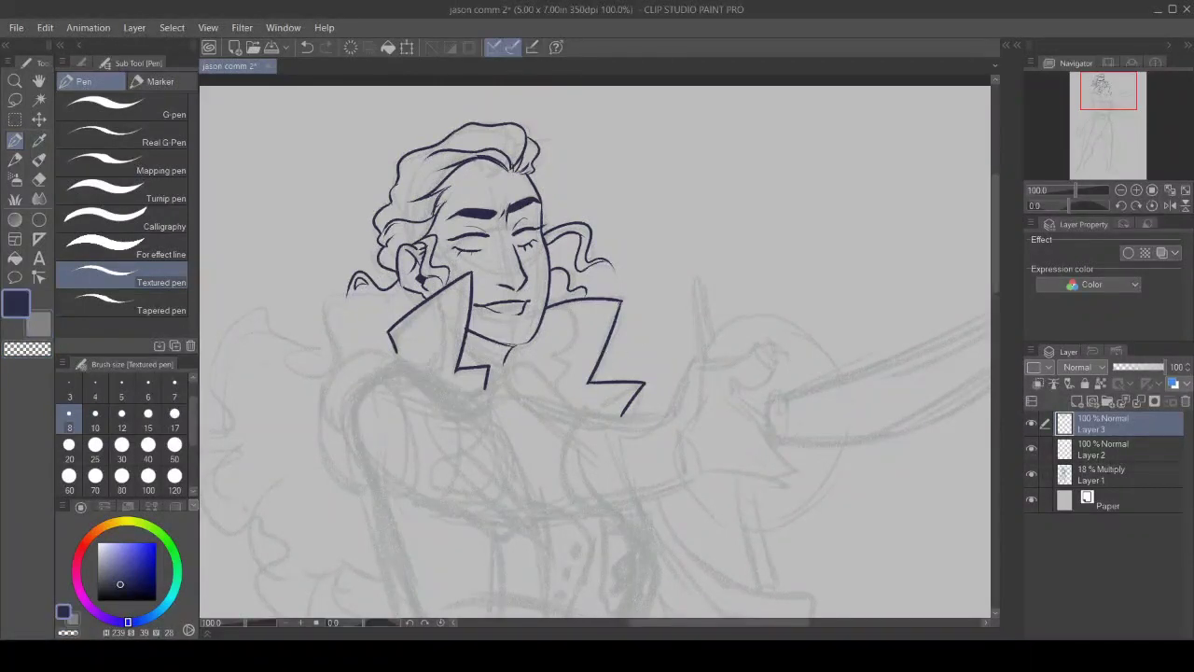
Step: Ink the near shoulder and sleeve edge, the garment's neckline, and the upper and lower outlines of the outstretched arm
drag(658, 623, 609, 625)
drag(992, 285, 983, 311)
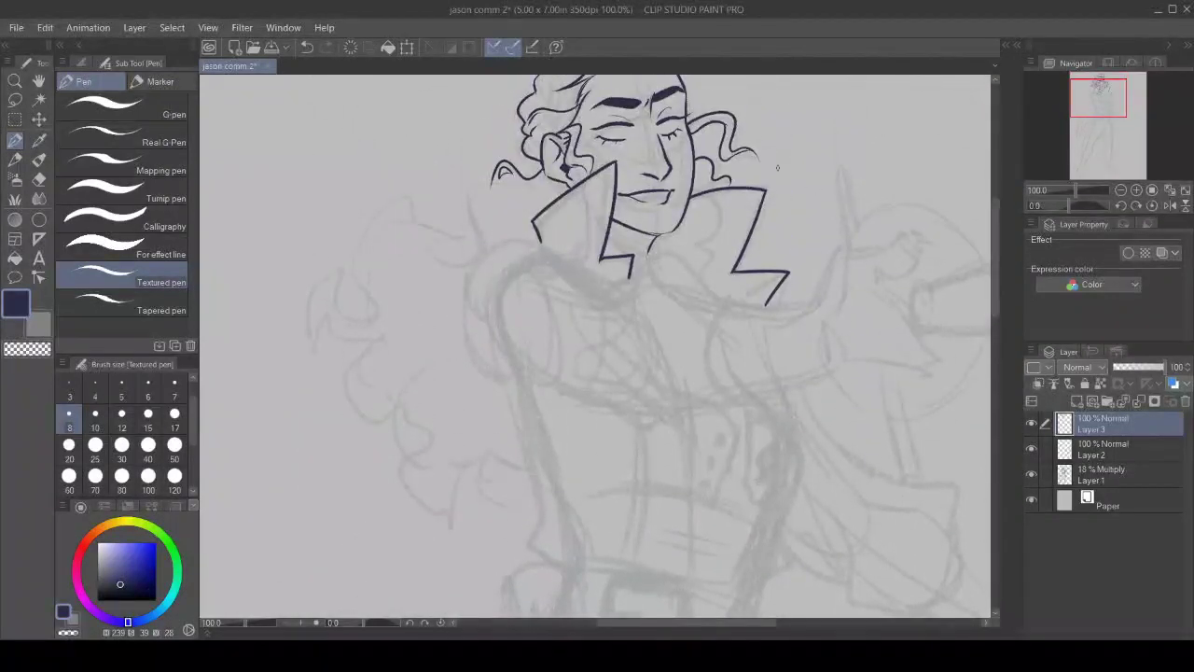
mouse_move(537, 241)
mouse_down()
mouse_move(510, 234)
mouse_move(464, 287)
mouse_move(489, 360)
mouse_move(534, 388)
mouse_up()
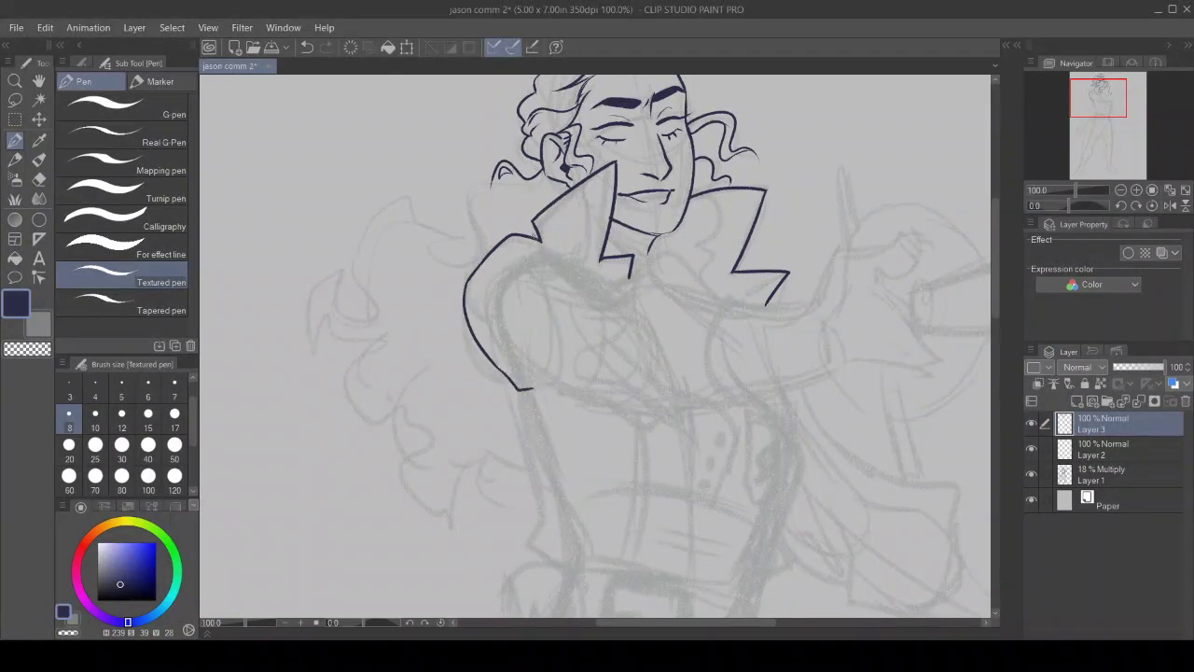
mouse_move(540, 239)
mouse_down()
mouse_move(595, 280)
mouse_move(664, 257)
mouse_move(727, 297)
mouse_move(712, 292)
mouse_move(695, 384)
mouse_move(720, 396)
mouse_up()
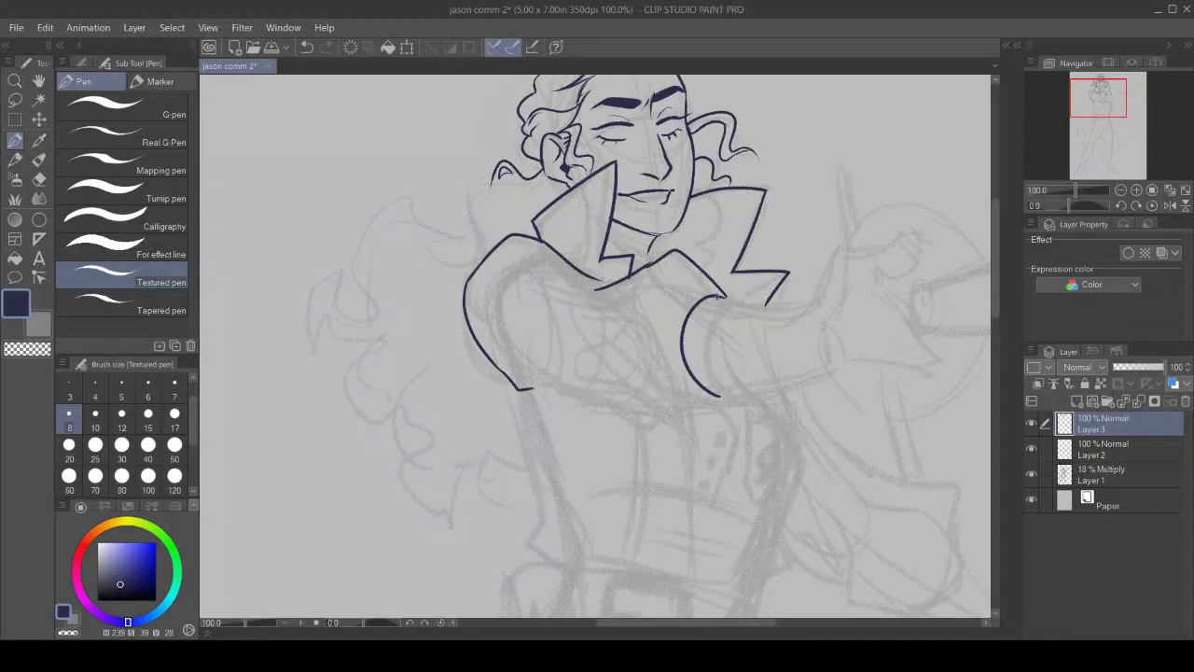
drag(722, 297, 808, 302)
drag(719, 399, 840, 362)
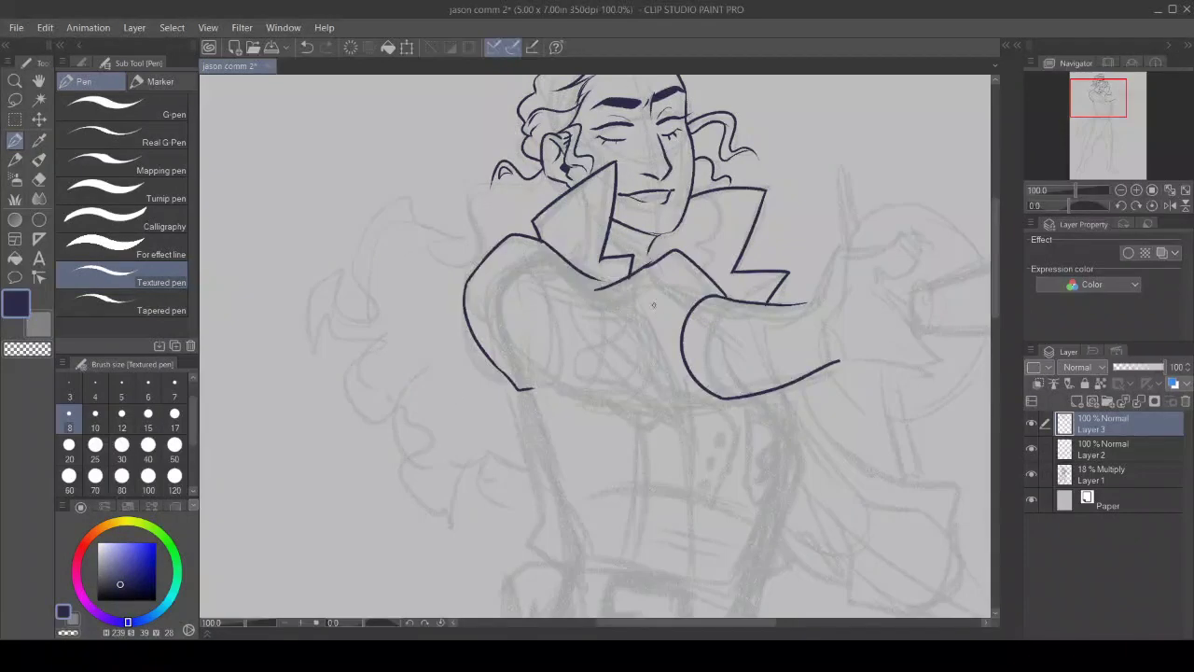
Step: Clean up the neckline and ink the small collar details at the throat and the wavy hair falling behind the near shoulder
key(c)
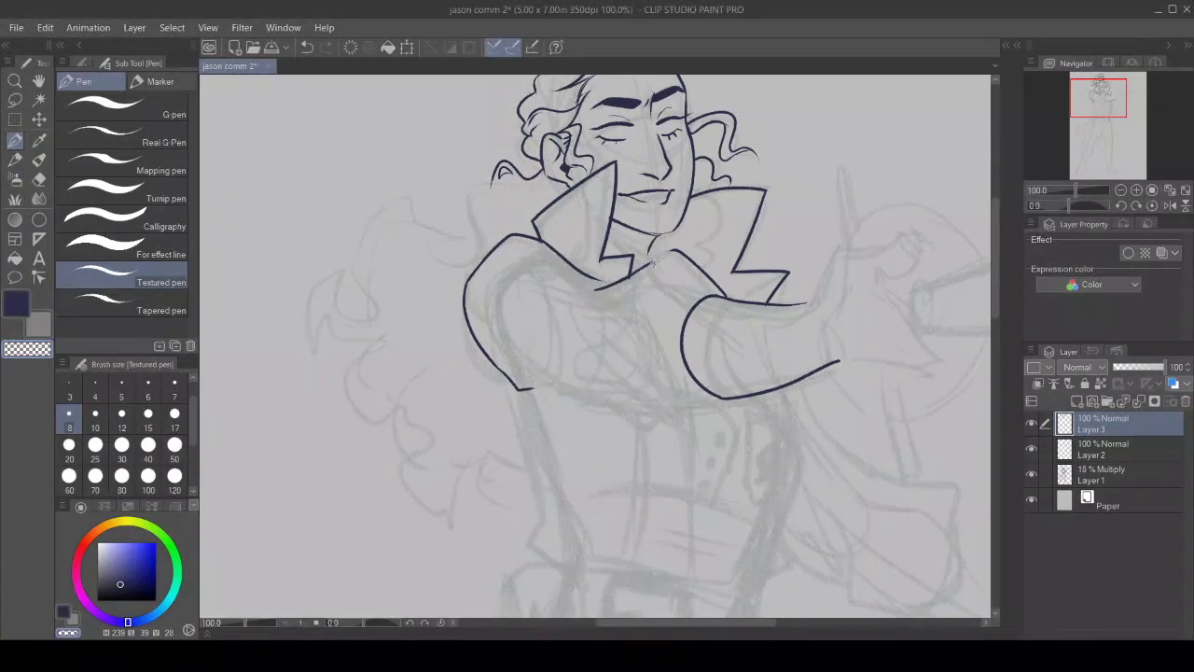
key(c)
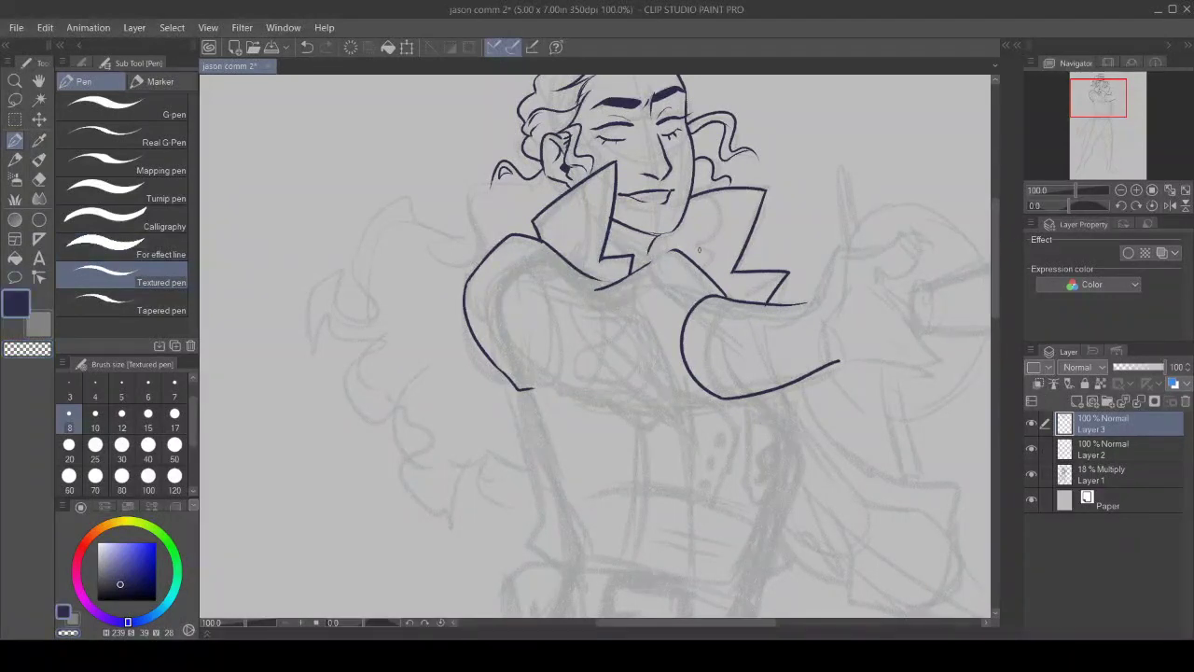
drag(669, 249, 640, 270)
mouse_move(604, 245)
mouse_down()
mouse_move(640, 258)
mouse_move(644, 273)
mouse_up()
mouse_move(518, 183)
mouse_down()
mouse_move(469, 197)
mouse_move(422, 272)
mouse_up()
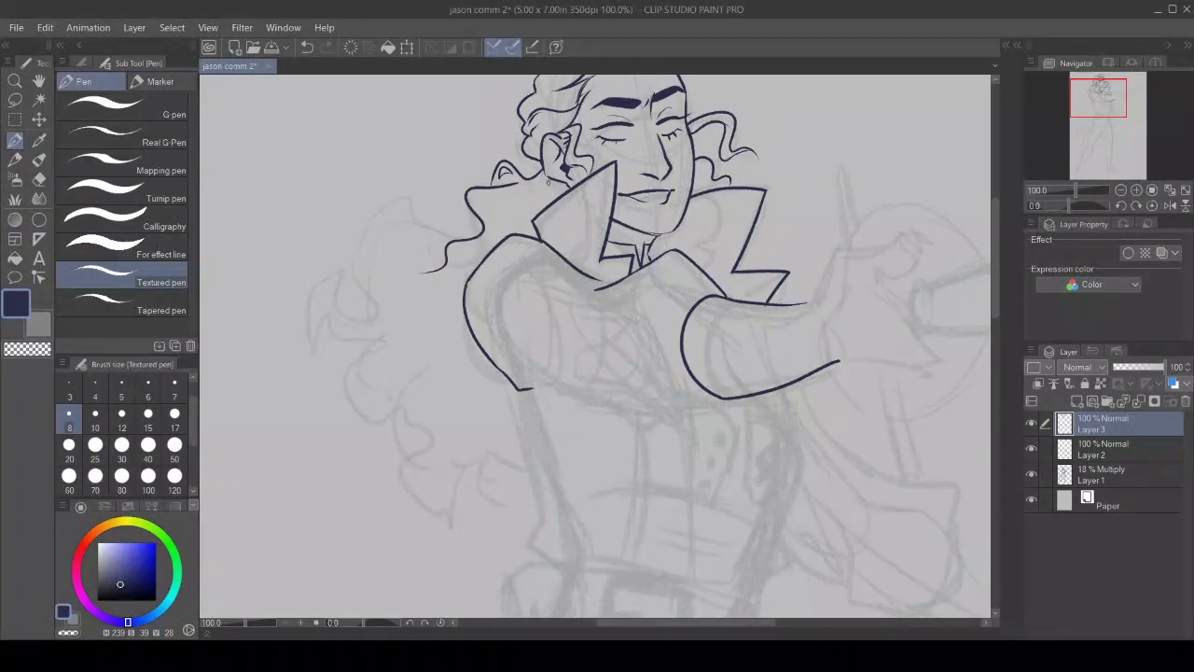
mouse_move(548, 177)
mouse_down()
mouse_move(504, 222)
mouse_move(529, 233)
mouse_up()
Step: Ink the fabric folds under the collar and at the shoulder, and the creased lower edge of the garment across the chest
drag(621, 277, 565, 282)
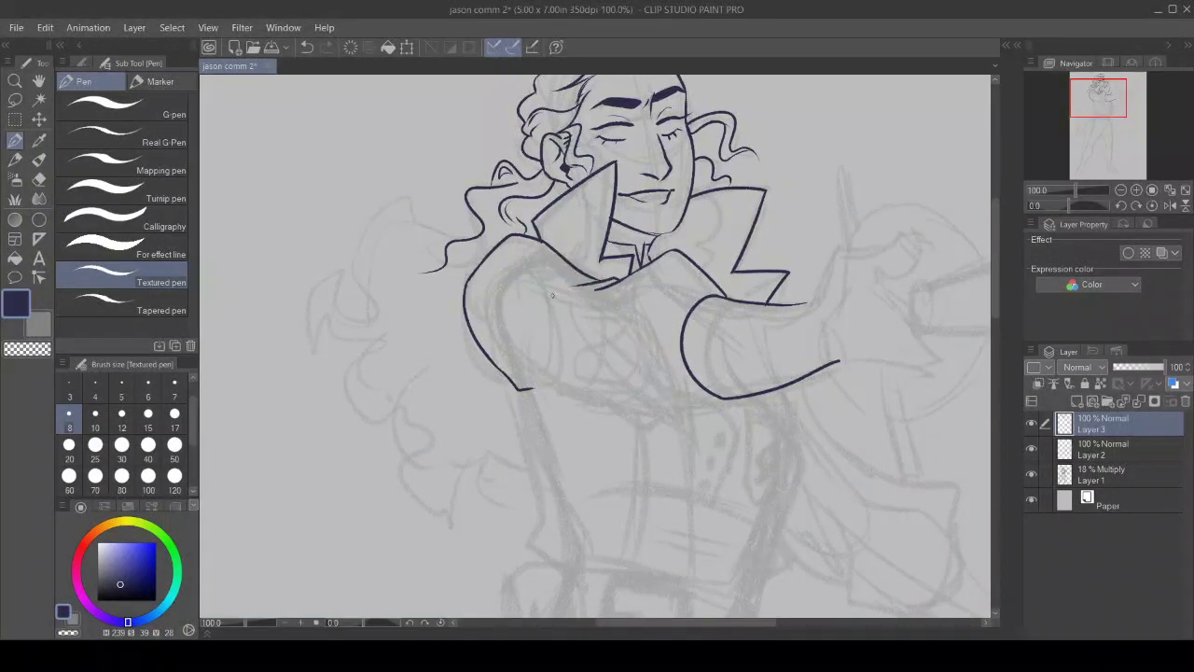
drag(521, 390, 534, 388)
drag(525, 241, 509, 261)
mouse_move(731, 401)
mouse_down()
mouse_move(701, 425)
mouse_move(591, 363)
mouse_up()
drag(657, 425, 539, 358)
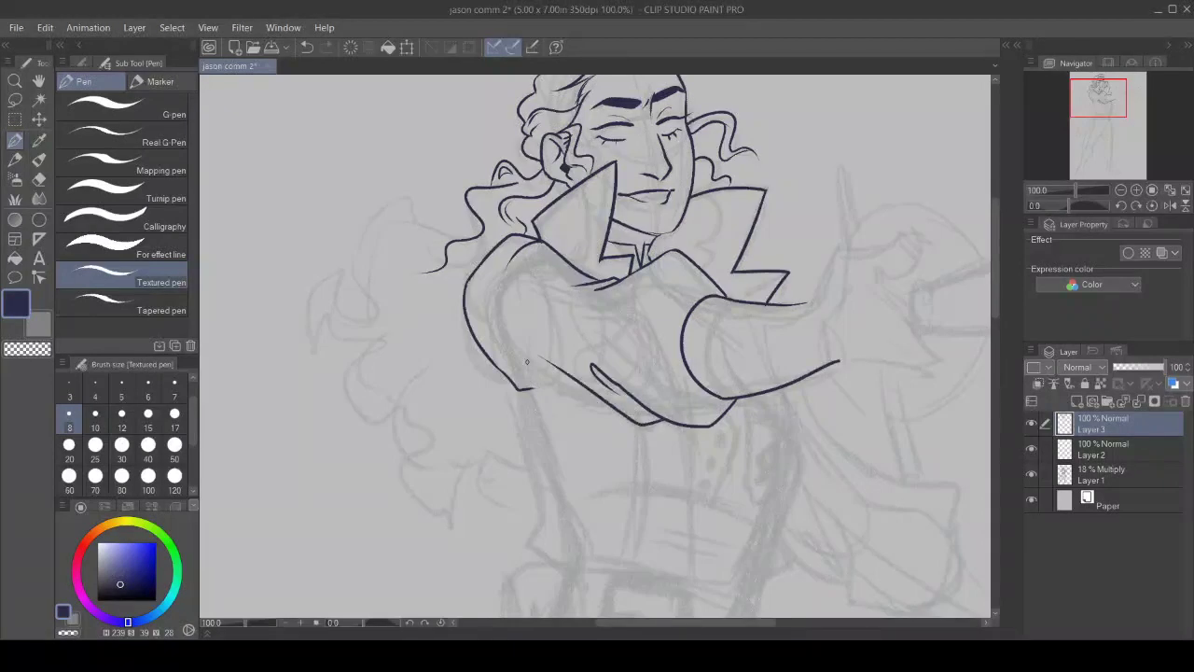
drag(600, 400, 524, 387)
Step: Fill the neck area under the chin with solid dark ink and tidy its edges
drag(613, 236, 622, 244)
click(14, 257)
click(641, 235)
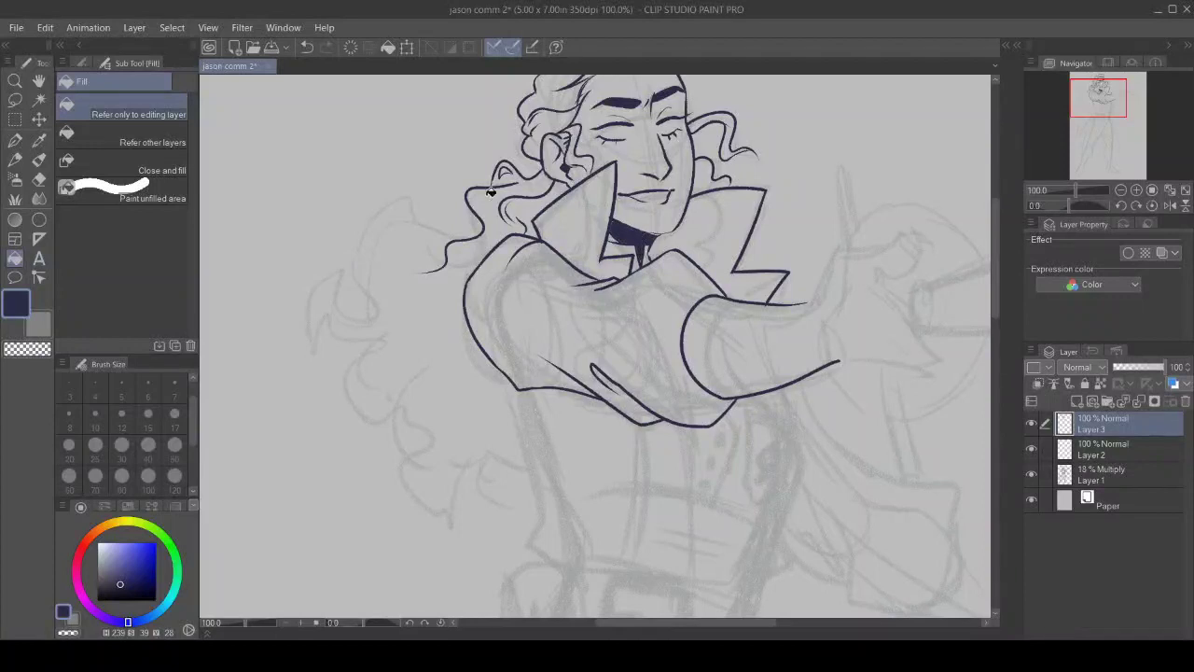
key(p)
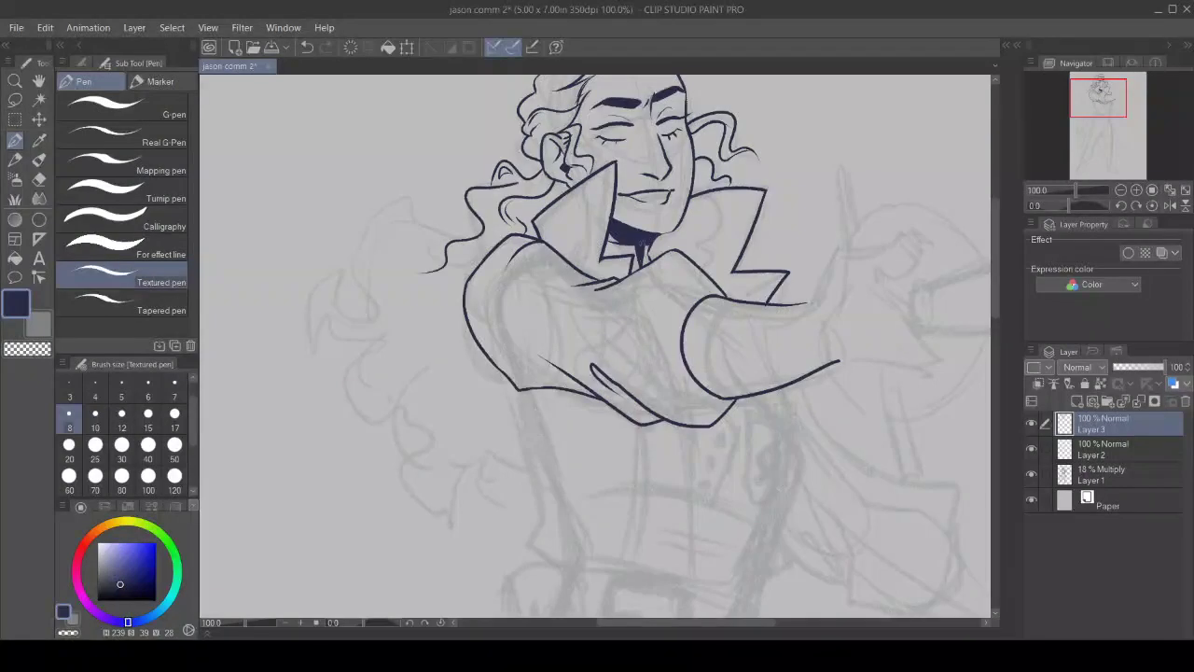
drag(636, 241, 636, 247)
key(c)
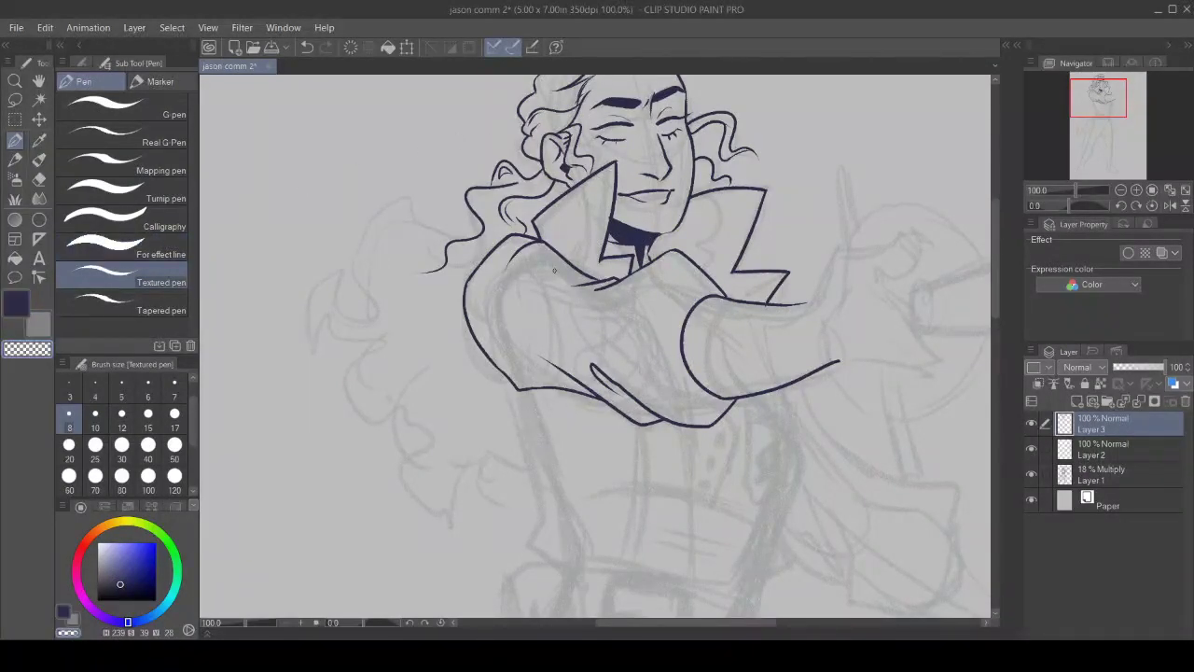
drag(658, 233, 621, 224)
key(c)
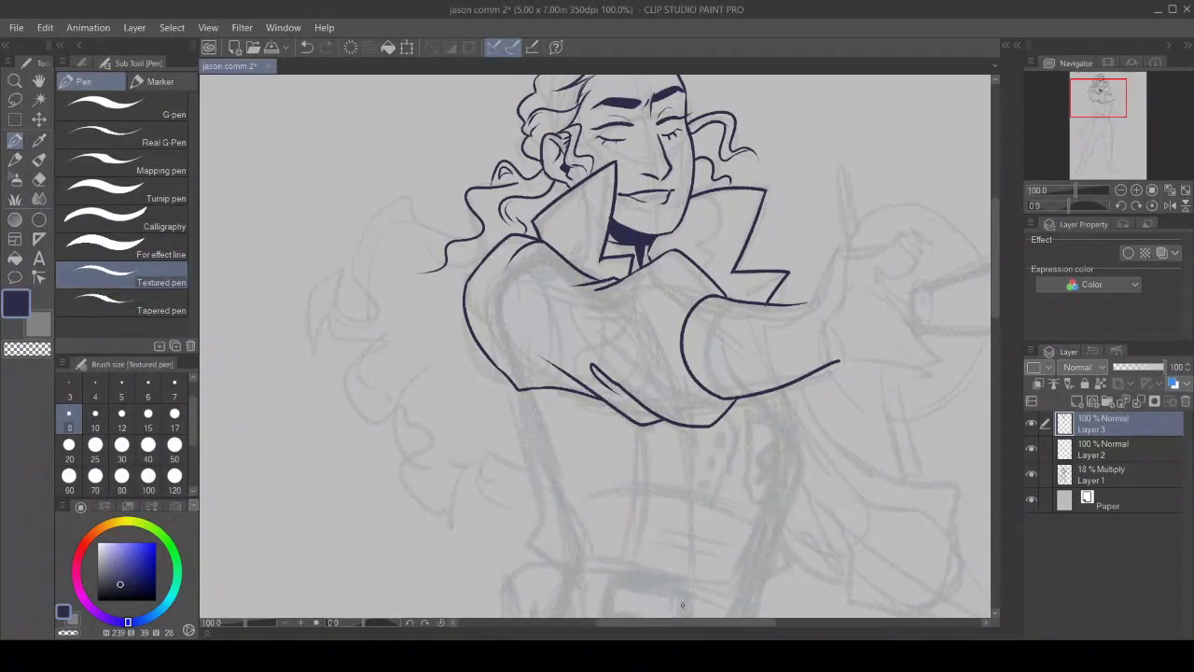
Step: Extend the outstretched arm's upper outline to the hand and ink the small curl beside the far collar point
drag(674, 619, 702, 615)
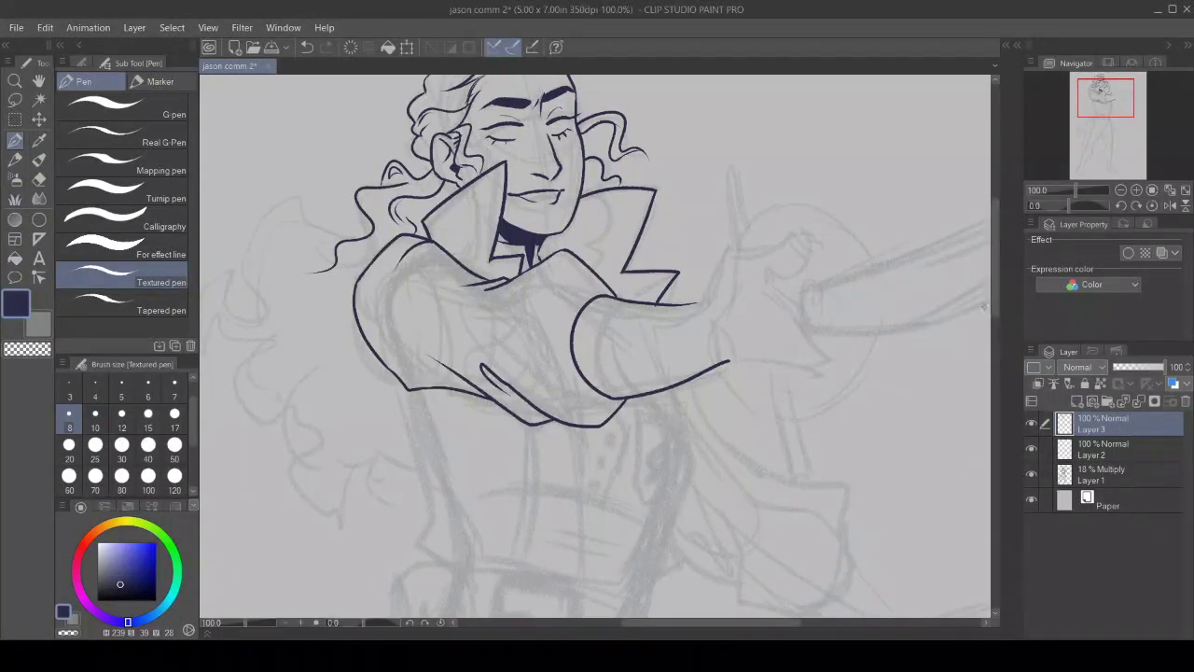
mouse_move(682, 304)
mouse_down()
mouse_move(754, 226)
mouse_move(723, 247)
mouse_move(789, 236)
mouse_up()
mouse_move(636, 241)
mouse_down()
mouse_move(668, 244)
mouse_move(638, 254)
mouse_move(640, 271)
mouse_up()
click(21, 351)
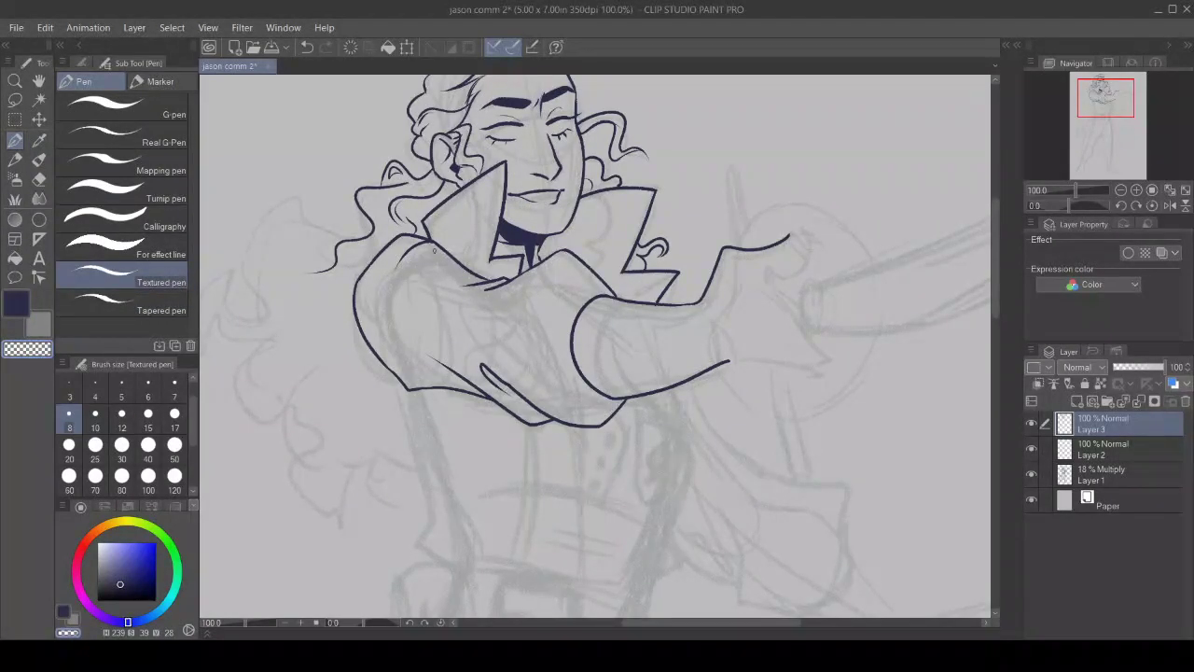
key(c)
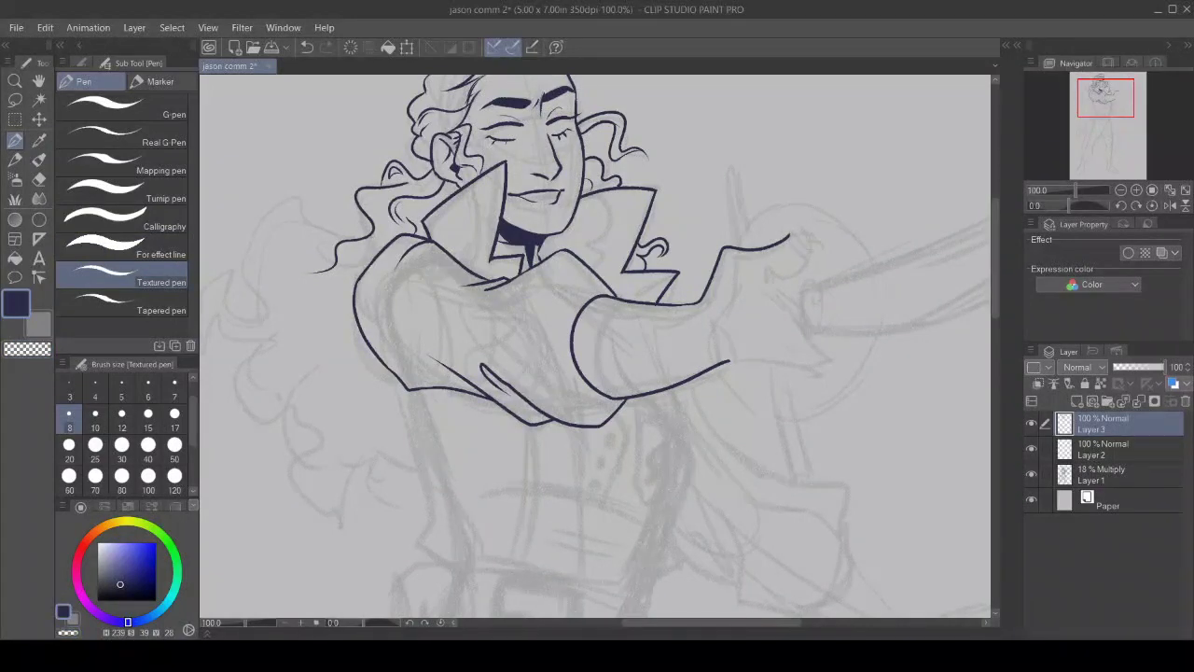
Step: Ink the near side of the torso, the vest's front panel and waist seam, and three round buttons
drag(996, 291, 988, 331)
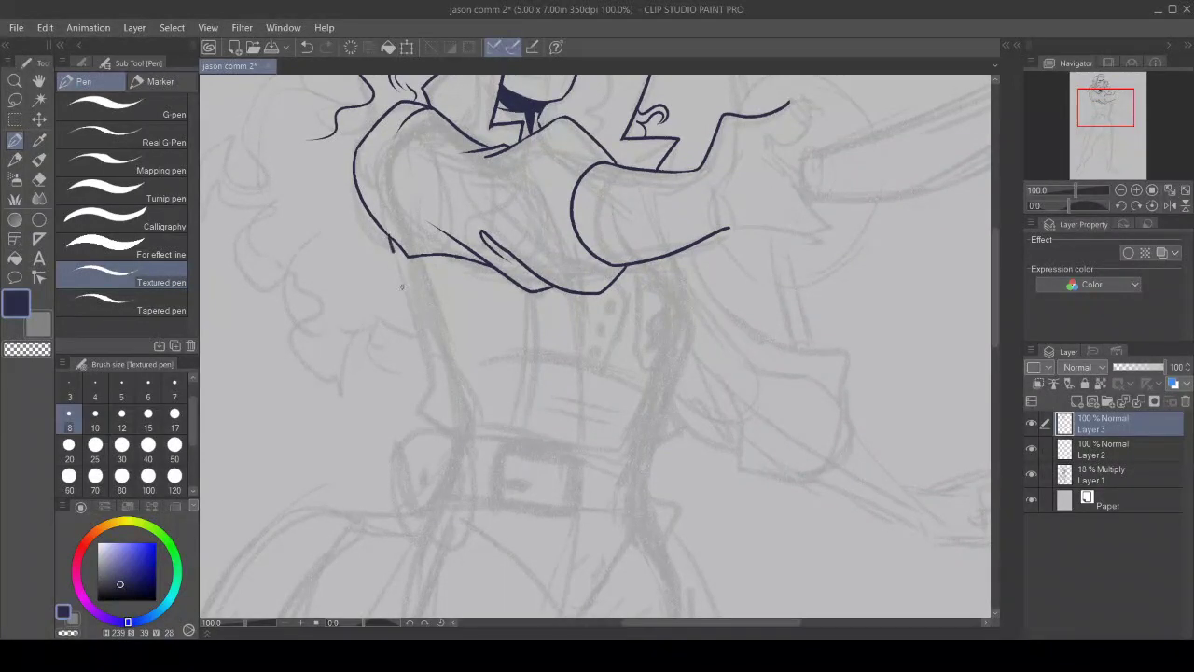
drag(390, 240, 445, 430)
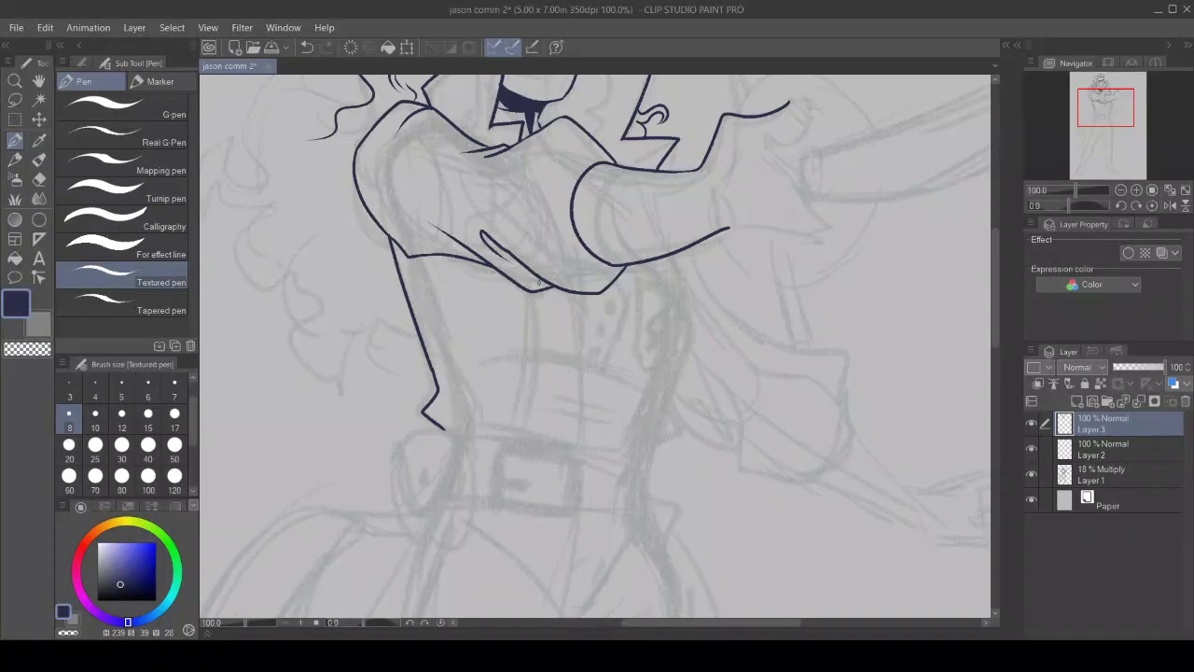
drag(530, 292, 518, 432)
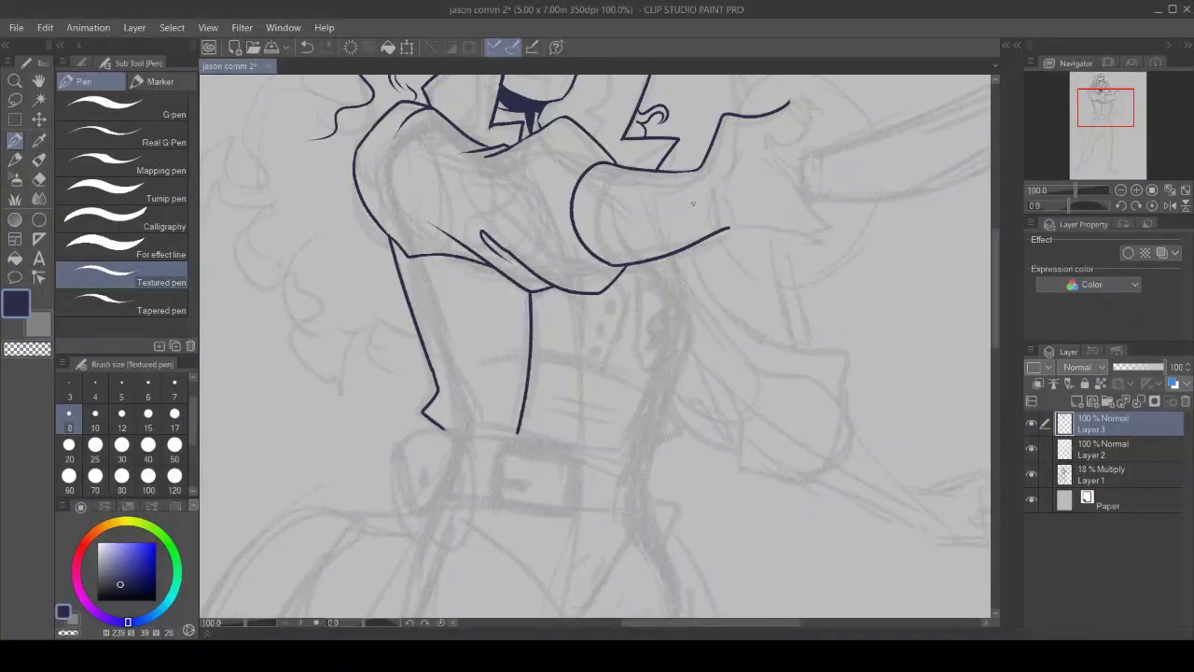
mouse_move(612, 280)
mouse_down()
mouse_move(630, 286)
mouse_move(597, 375)
mouse_up()
drag(530, 360, 644, 392)
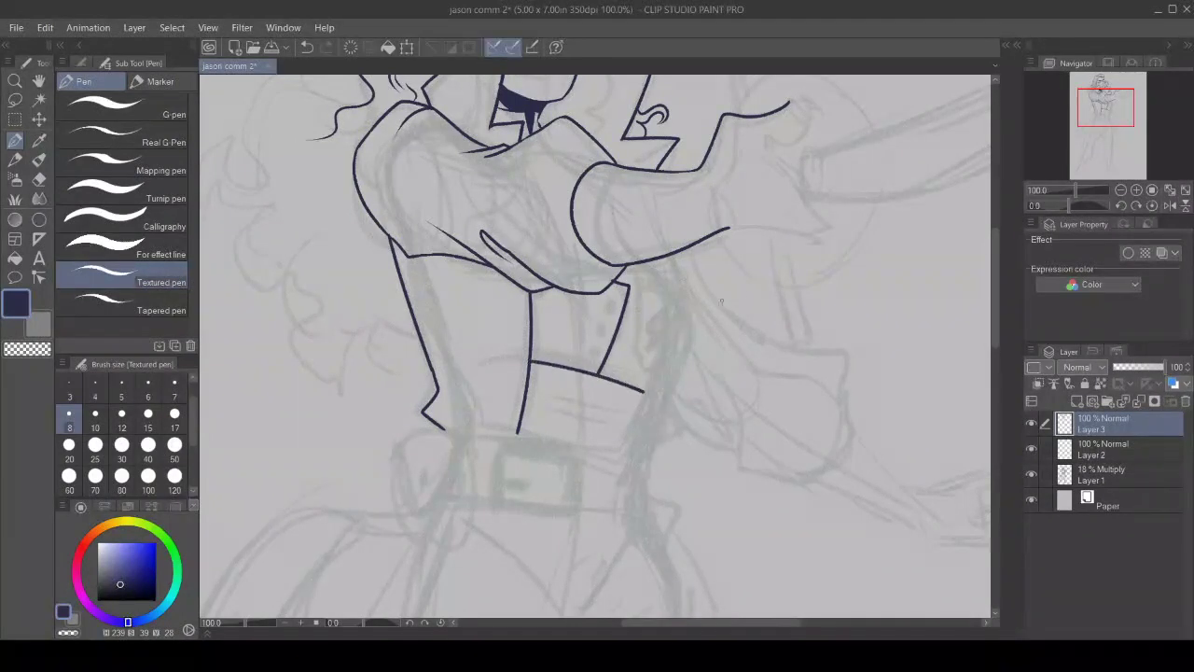
drag(613, 290, 598, 356)
Step: Ink the far side of the torso with its inner vest edge and the open front panel beside the buttons
mouse_move(644, 263)
mouse_down()
mouse_move(687, 320)
mouse_move(644, 415)
mouse_up()
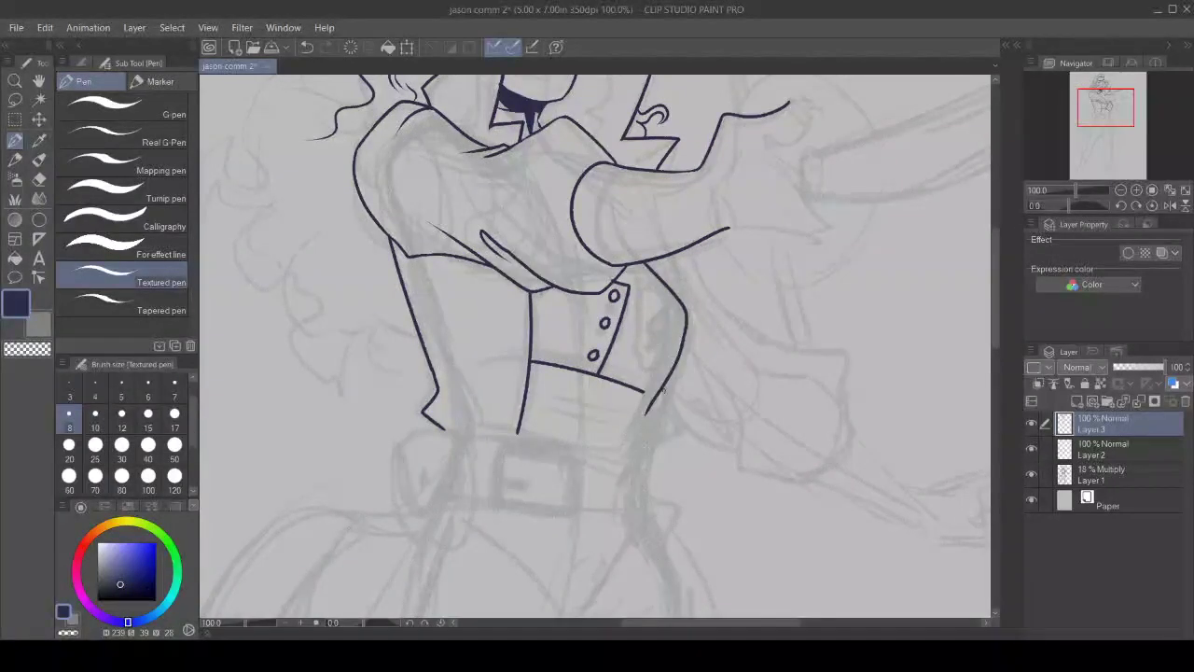
drag(646, 411, 632, 460)
drag(670, 289, 621, 462)
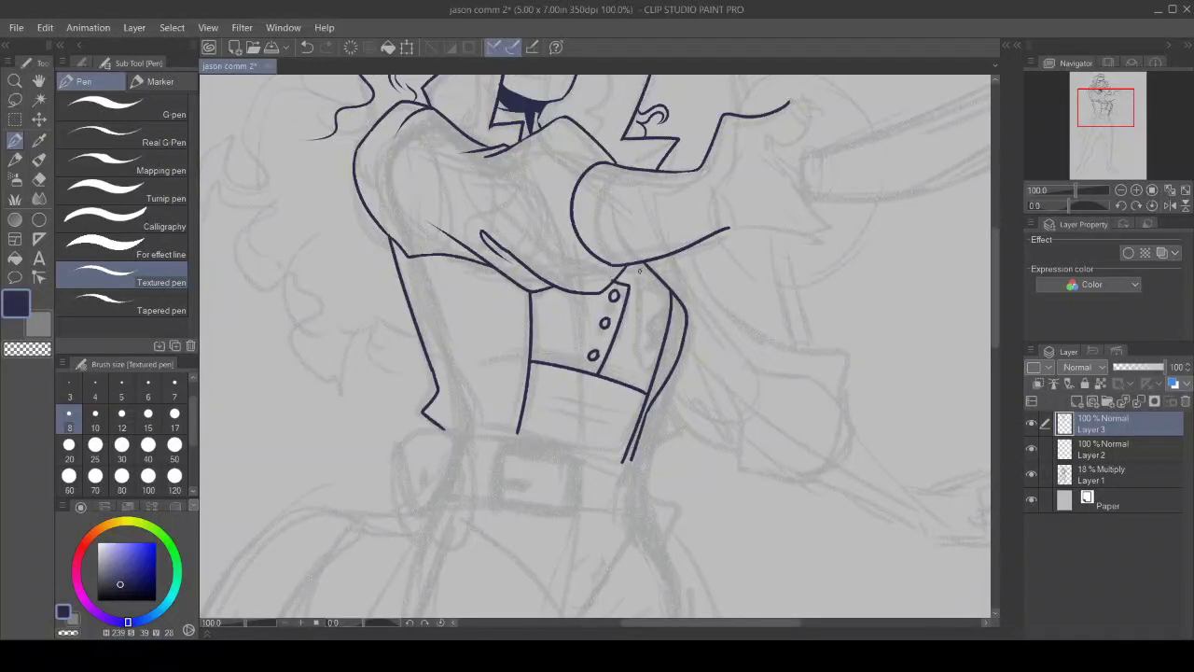
mouse_move(628, 269)
mouse_down()
mouse_move(630, 351)
mouse_move(655, 370)
mouse_up()
Step: Ink the vest's hem and the waistband outline below it, redoing the first hem line and erasing the overshoot at the far corner
drag(637, 468, 450, 445)
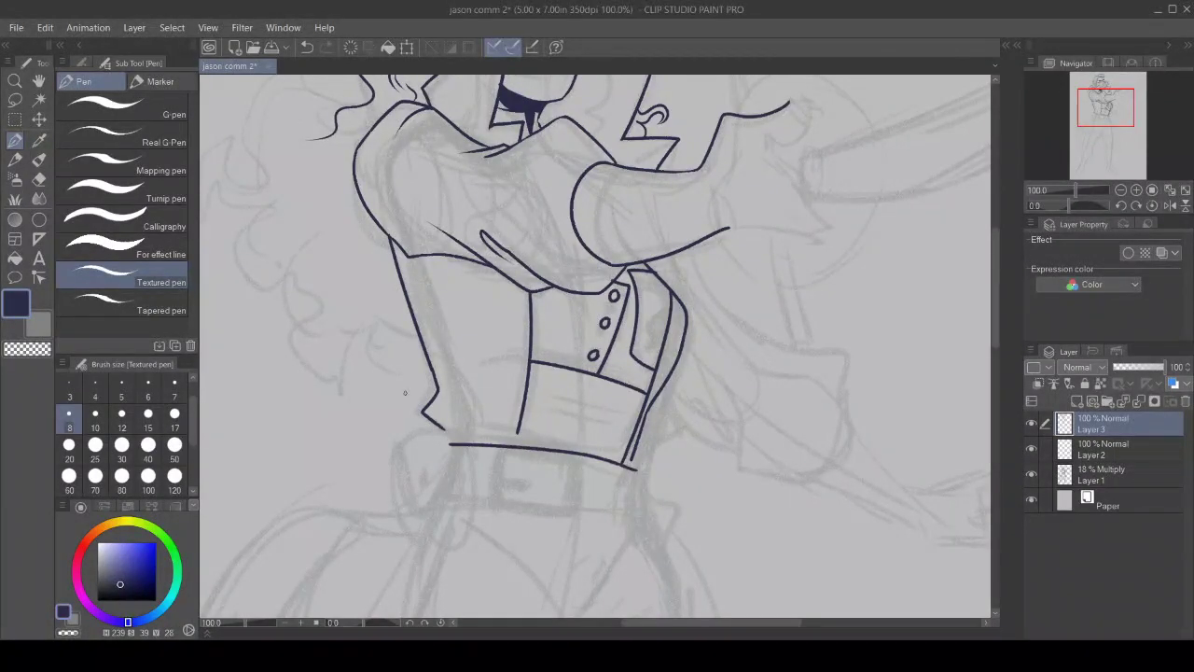
key(ctrl+z)
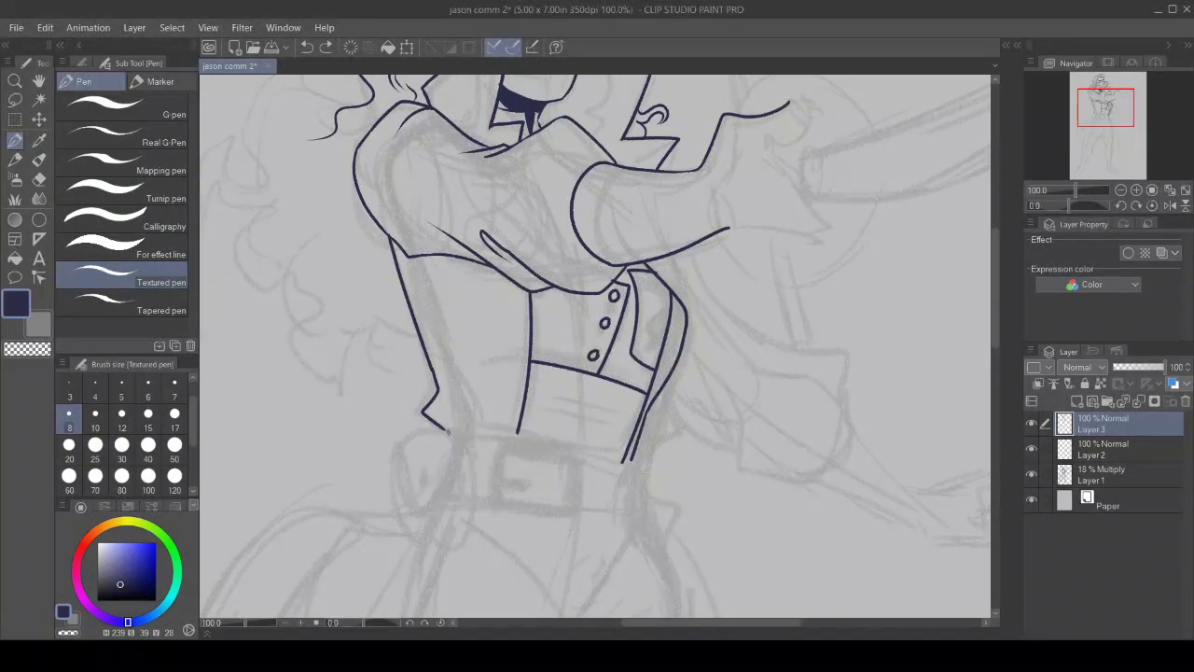
mouse_move(444, 430)
mouse_down()
mouse_move(487, 429)
mouse_move(654, 481)
mouse_move(631, 519)
mouse_up()
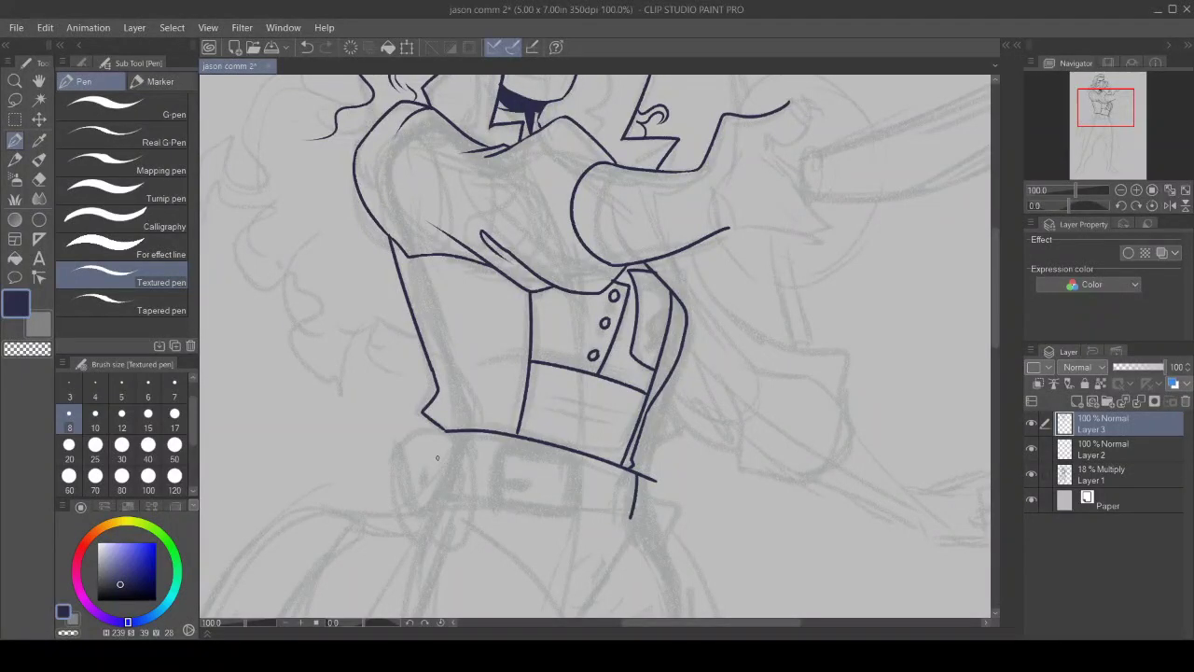
drag(438, 430, 434, 495)
mouse_move(629, 515)
mouse_down()
mouse_move(421, 509)
mouse_move(436, 480)
mouse_up()
click(28, 349)
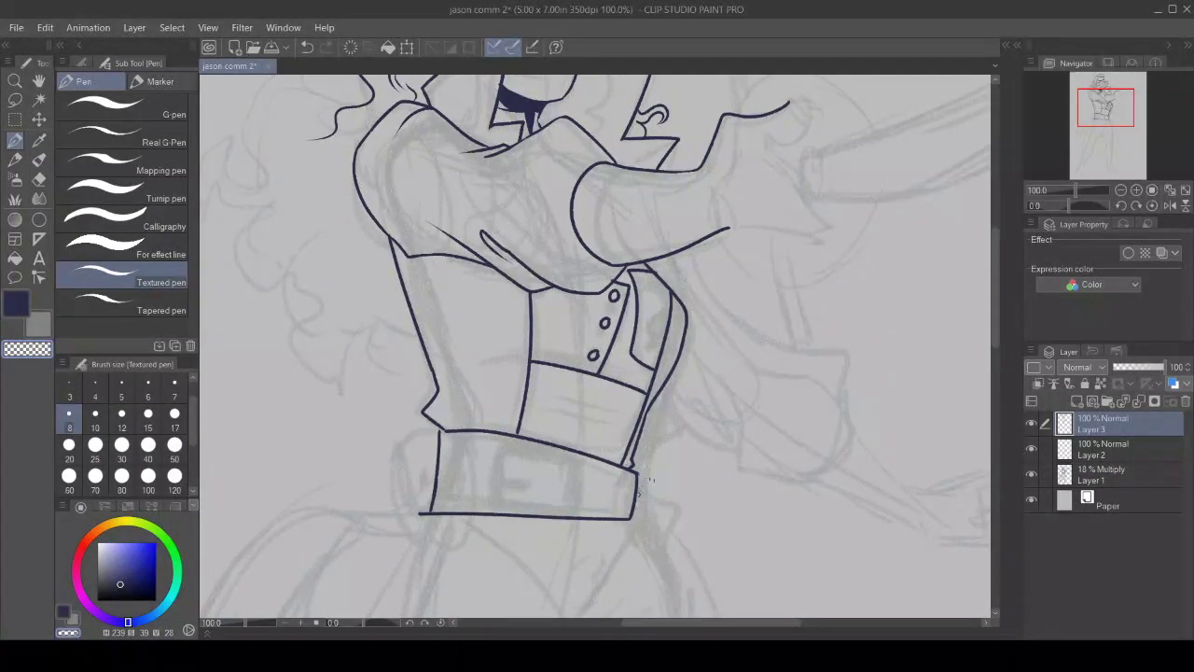
drag(640, 473, 655, 482)
click(39, 178)
key(p)
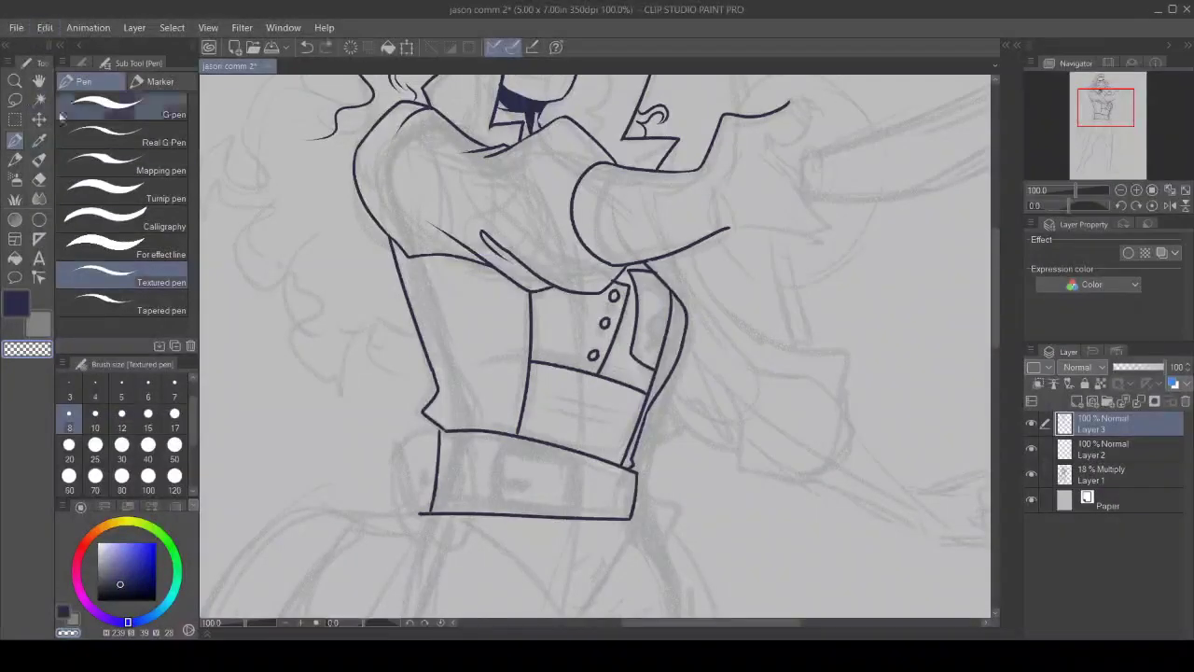
key(c)
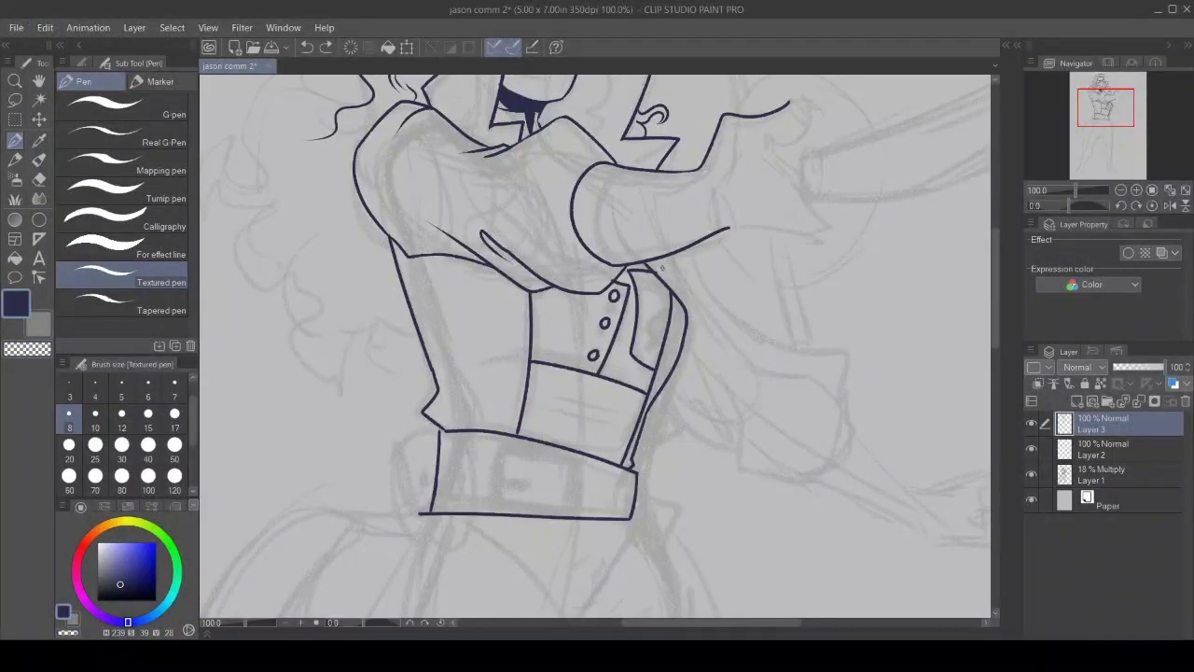
Step: Ink the garment's outer edge behind the far waist and erase the overlapping inner vest line
mouse_move(653, 265)
mouse_down()
mouse_move(688, 313)
mouse_move(688, 349)
mouse_move(683, 312)
mouse_move(662, 437)
mouse_move(670, 461)
mouse_move(640, 474)
mouse_up()
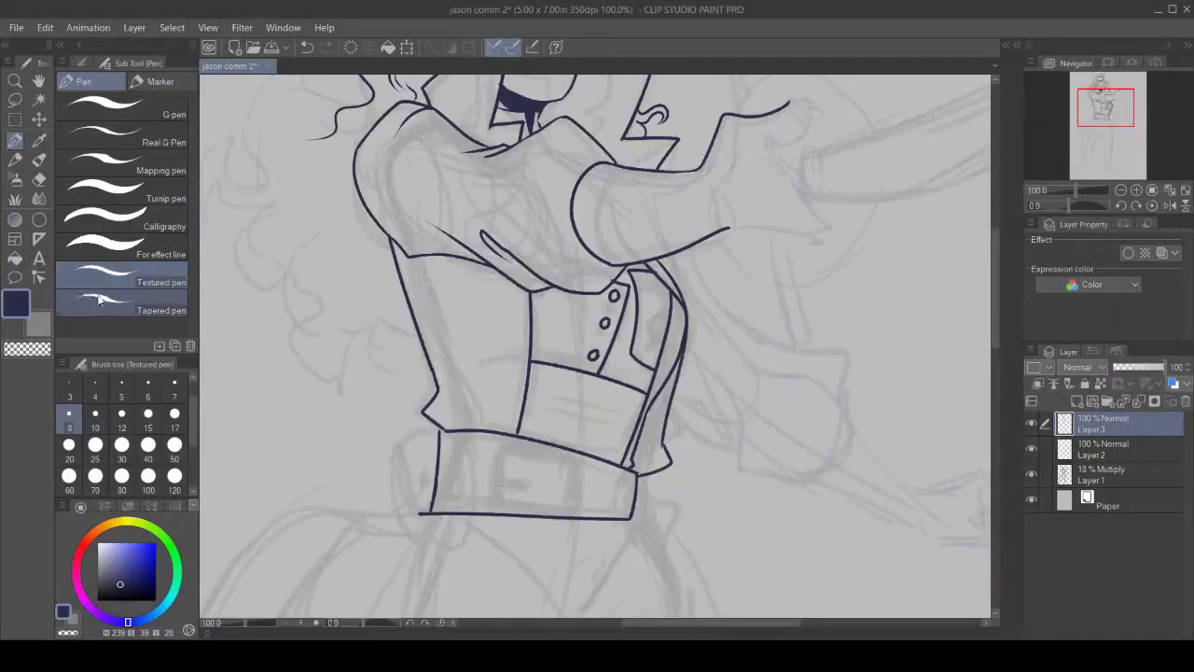
click(38, 182)
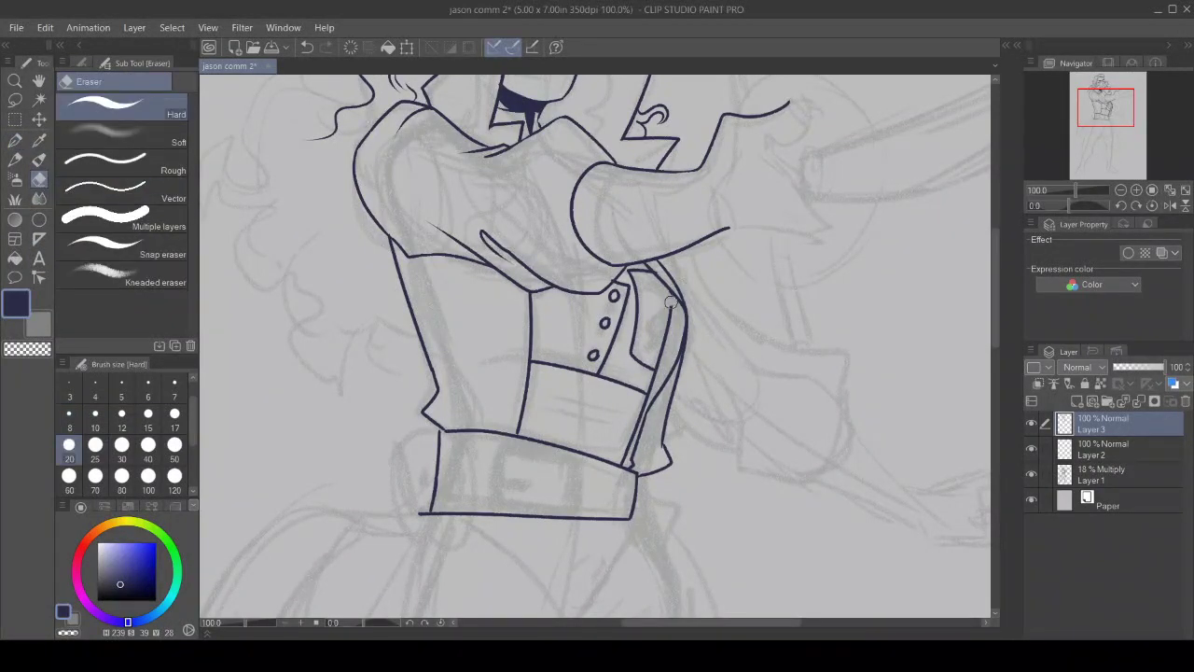
mouse_move(662, 293)
mouse_down()
mouse_move(654, 382)
mouse_move(625, 460)
mouse_up()
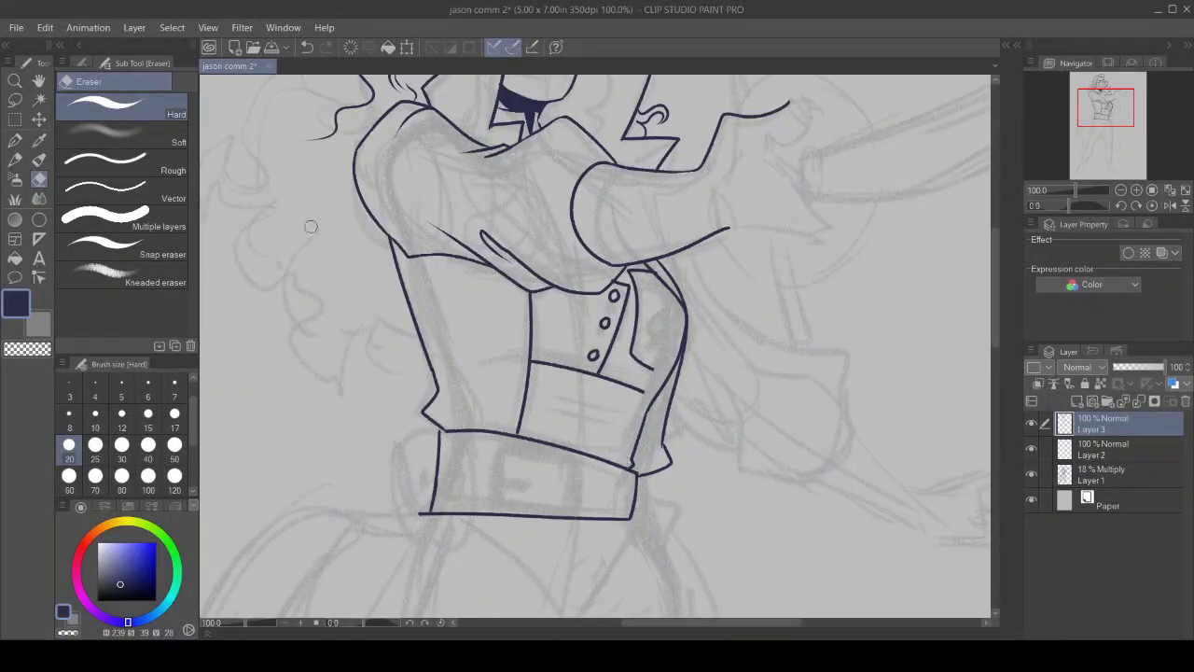
click(15, 140)
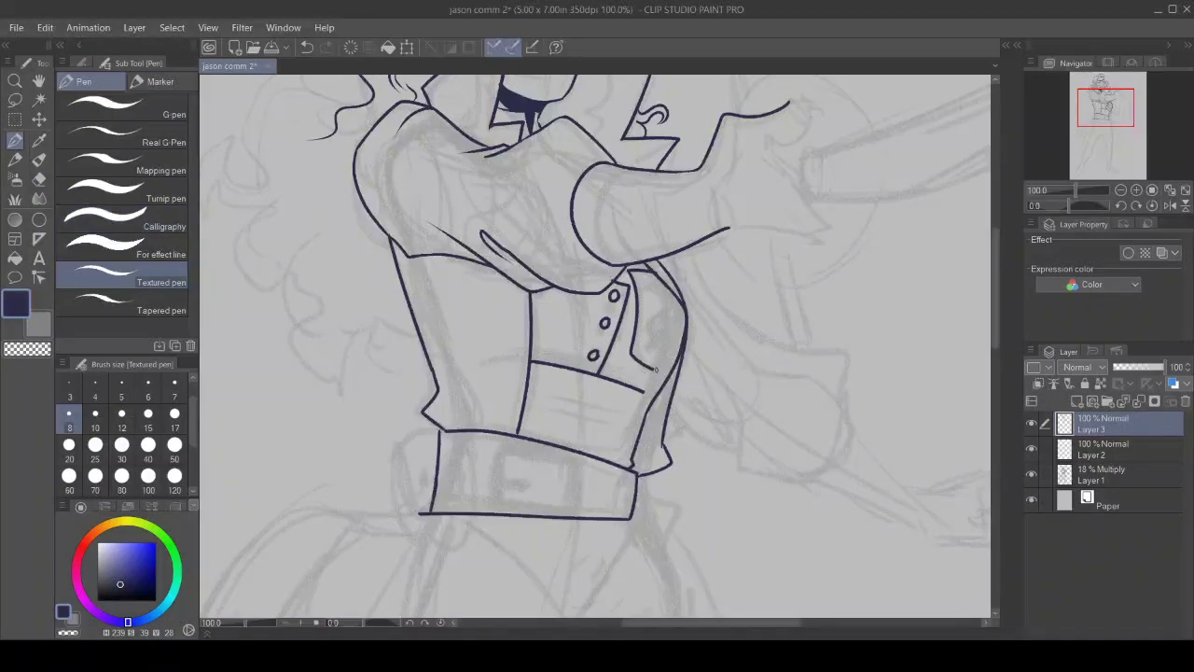
Step: Close the far vest panel and extend the waist seam, and square the waistband's lower corners by redrawing its far side and erasing the overshoot
drag(653, 370, 678, 359)
drag(640, 393, 655, 399)
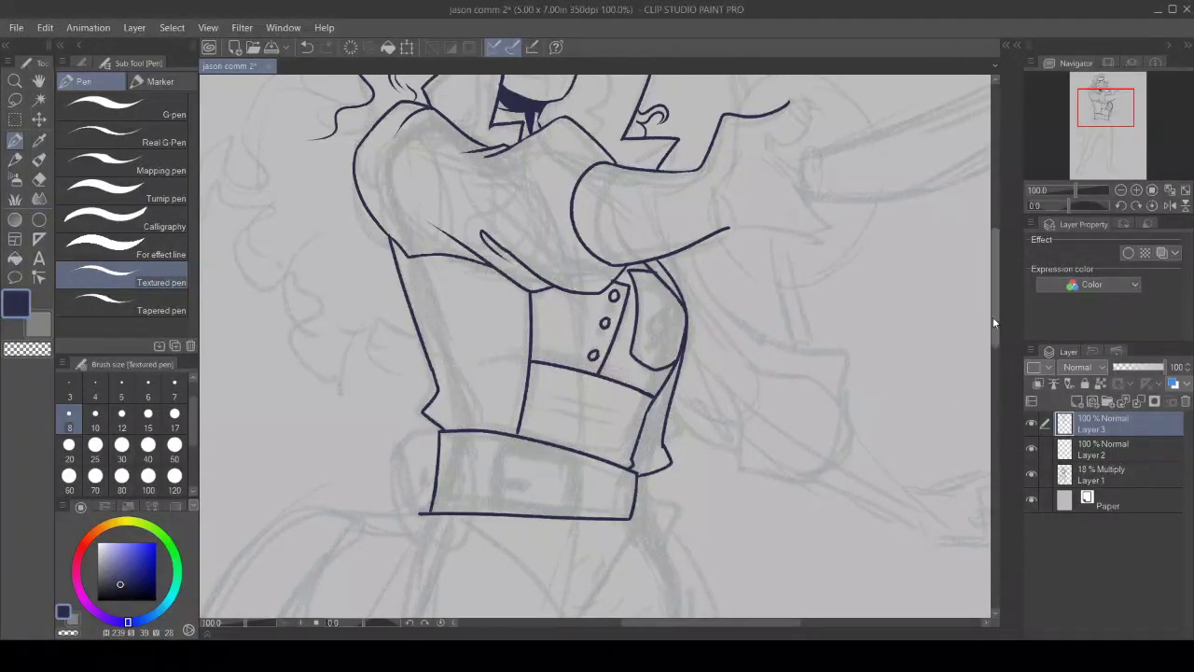
drag(993, 316, 1001, 356)
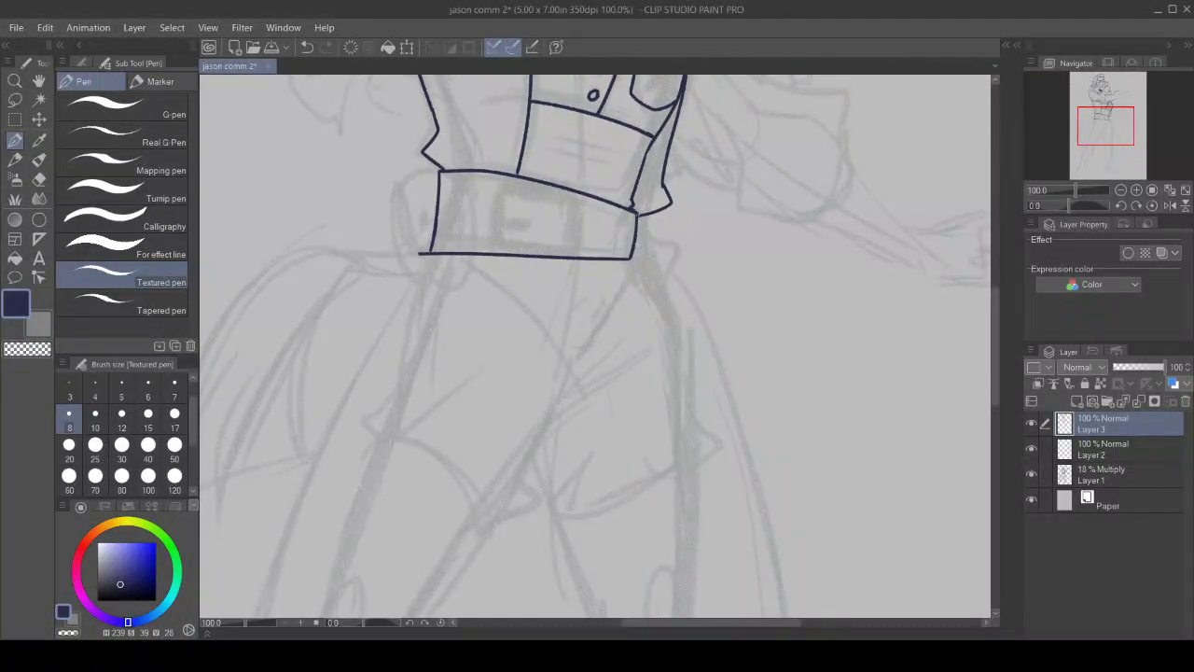
mouse_move(638, 213)
mouse_down()
mouse_move(638, 250)
mouse_move(624, 262)
mouse_move(636, 261)
mouse_move(622, 261)
mouse_move(631, 250)
mouse_up()
click(17, 348)
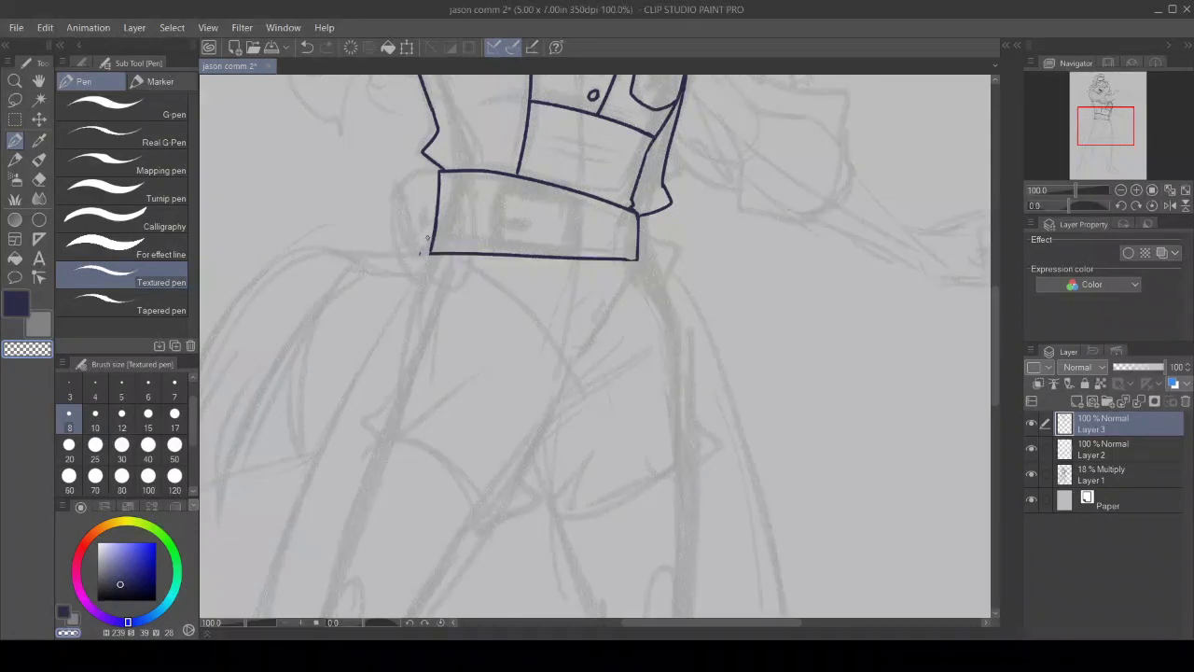
drag(426, 244, 420, 252)
click(15, 303)
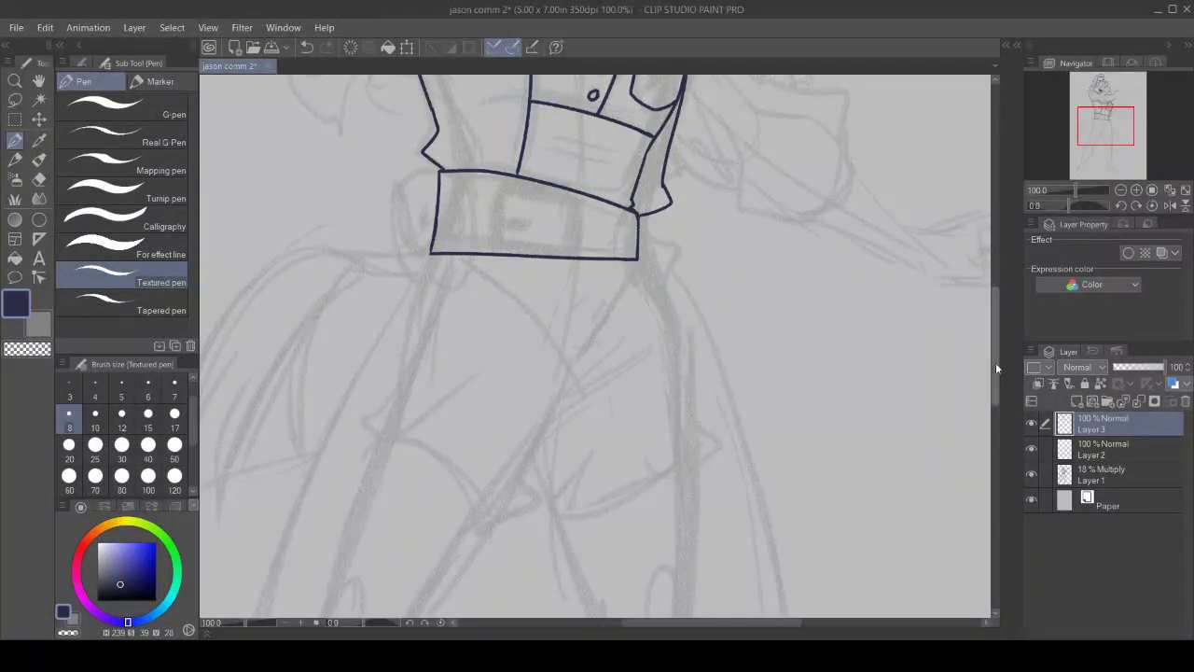
Step: Ink the long coat tail below the far waist, with its outer edge, the hem behind the legs and the inner edge
mouse_move(996, 362)
mouse_down()
mouse_move(991, 456)
mouse_move(1011, 310)
mouse_move(1001, 386)
mouse_move(998, 371)
mouse_up()
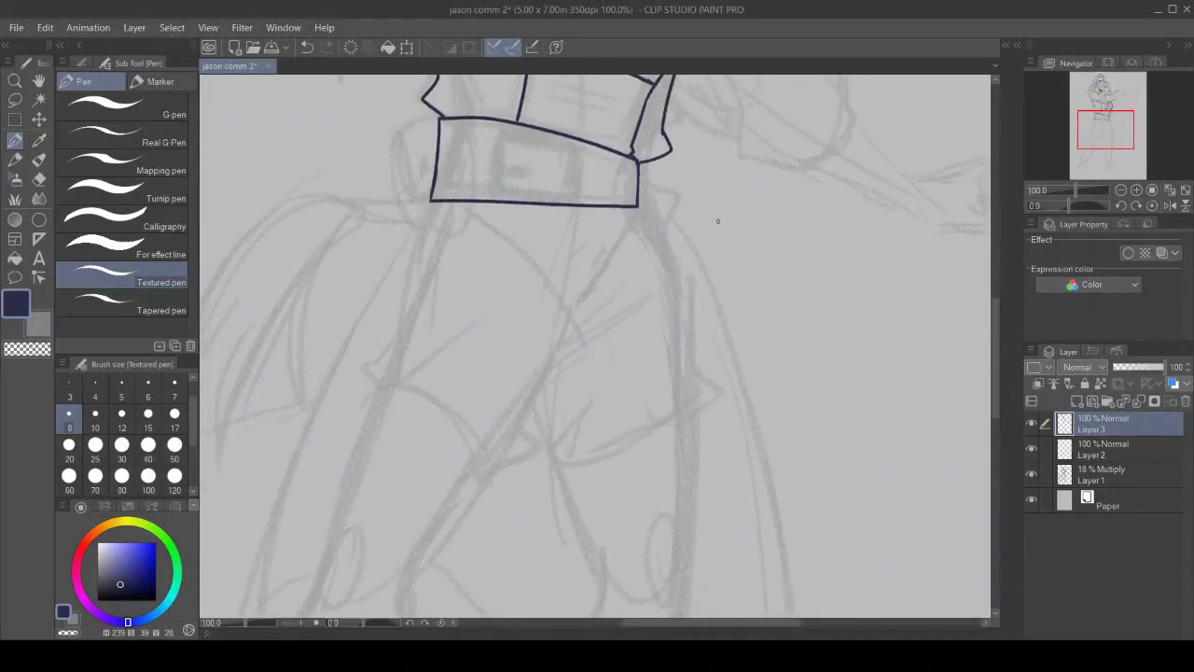
mouse_move(638, 196)
mouse_down()
mouse_move(683, 265)
mouse_move(771, 591)
mouse_up()
scroll(996, 372, down, 4)
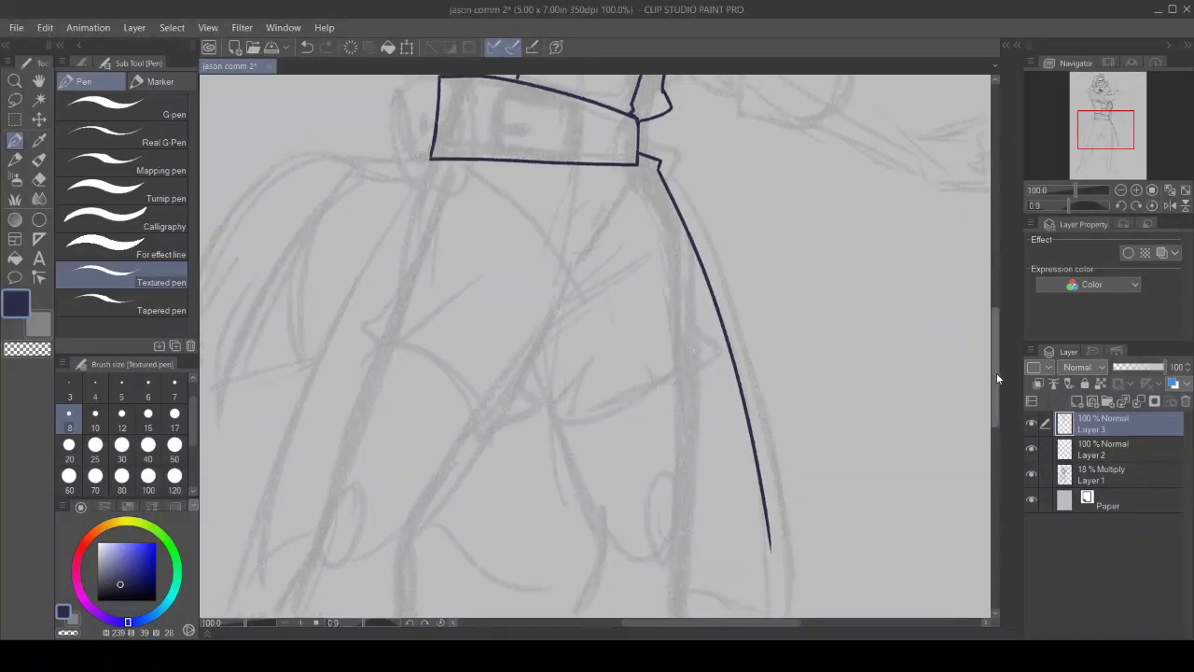
drag(770, 415, 772, 532)
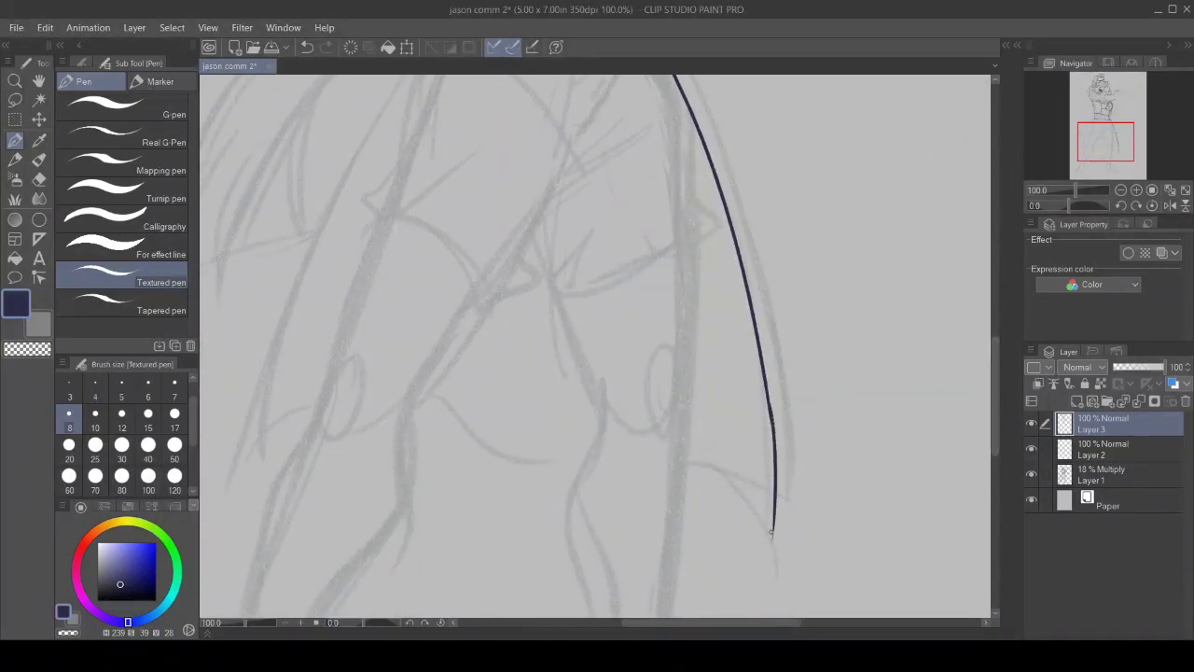
mouse_move(773, 490)
mouse_down()
mouse_move(656, 456)
mouse_move(608, 472)
mouse_move(360, 415)
mouse_move(215, 510)
mouse_up()
drag(993, 361, 996, 279)
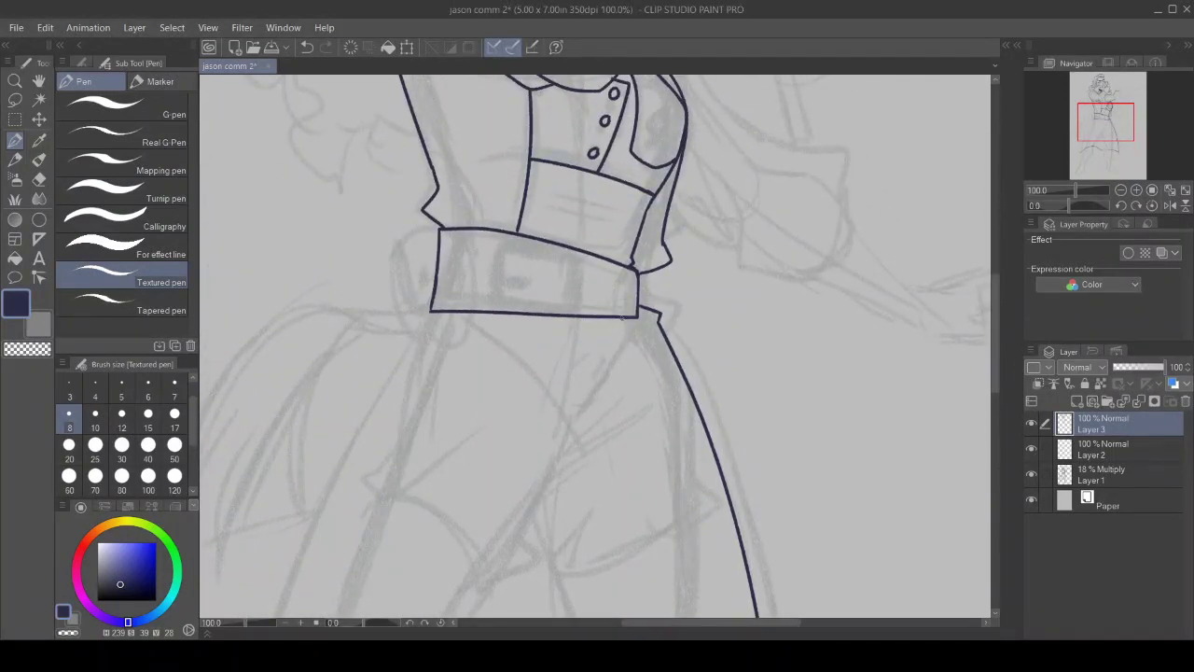
mouse_move(630, 329)
mouse_down()
mouse_move(728, 514)
mouse_move(738, 571)
mouse_up()
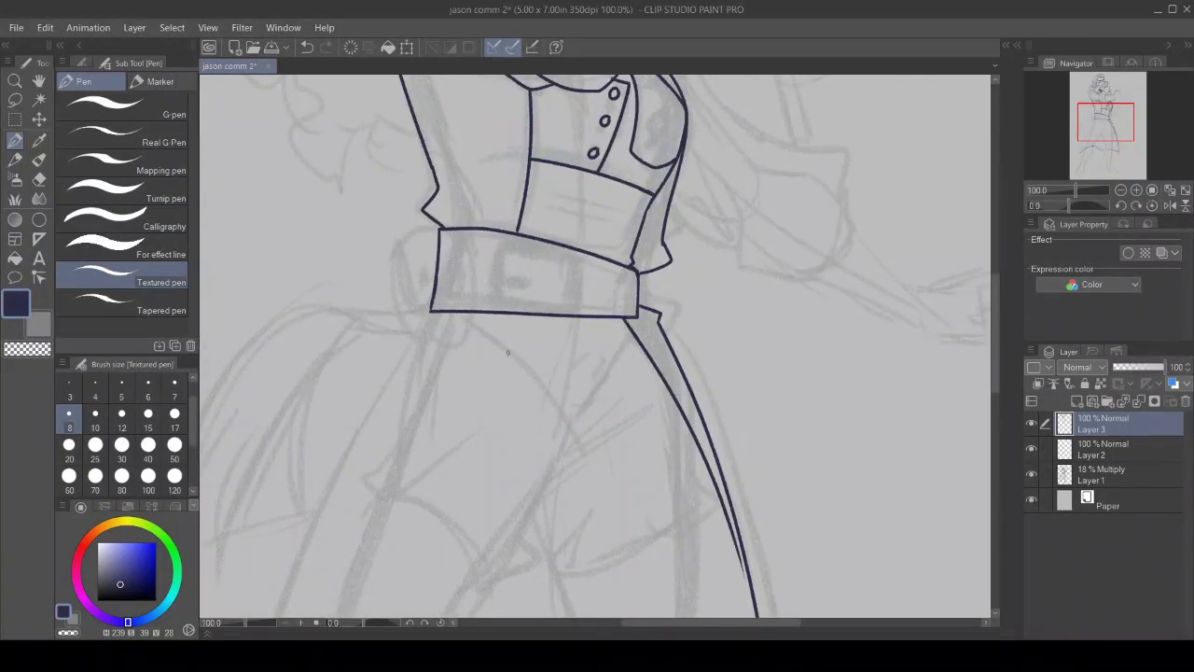
Step: Ink the upper locks of loose hair flowing behind the near shoulder, with curled tips and inner strand lines
drag(994, 336, 1005, 262)
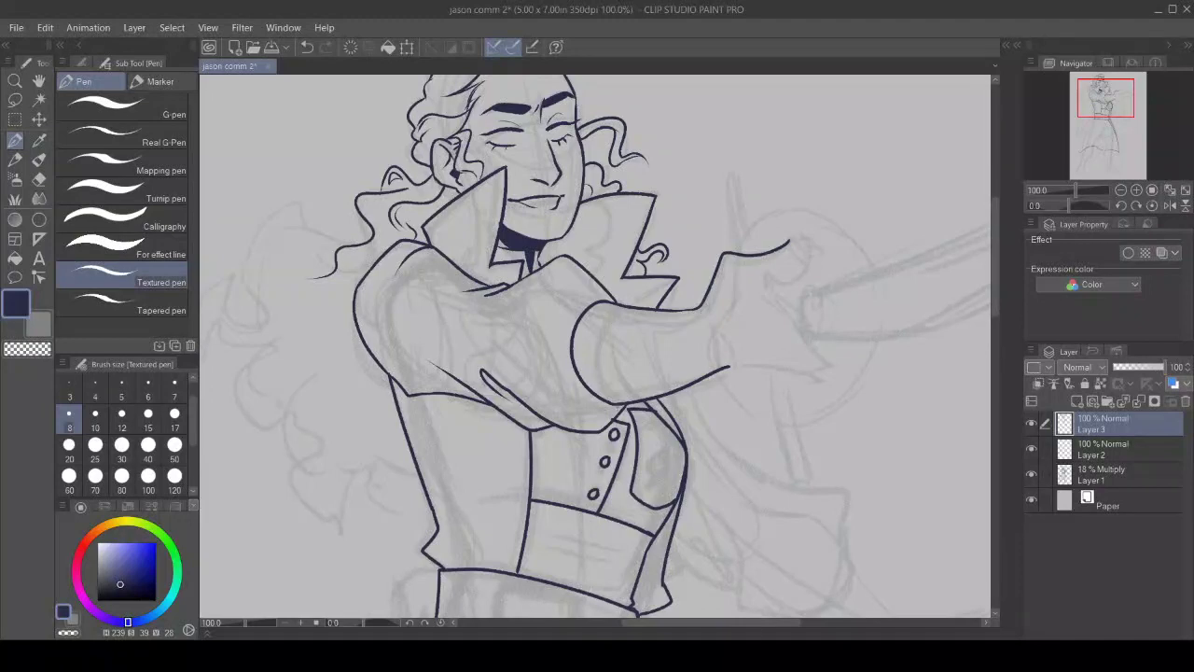
mouse_move(355, 243)
mouse_down()
mouse_move(268, 207)
mouse_move(243, 268)
mouse_move(286, 308)
mouse_move(238, 331)
mouse_up()
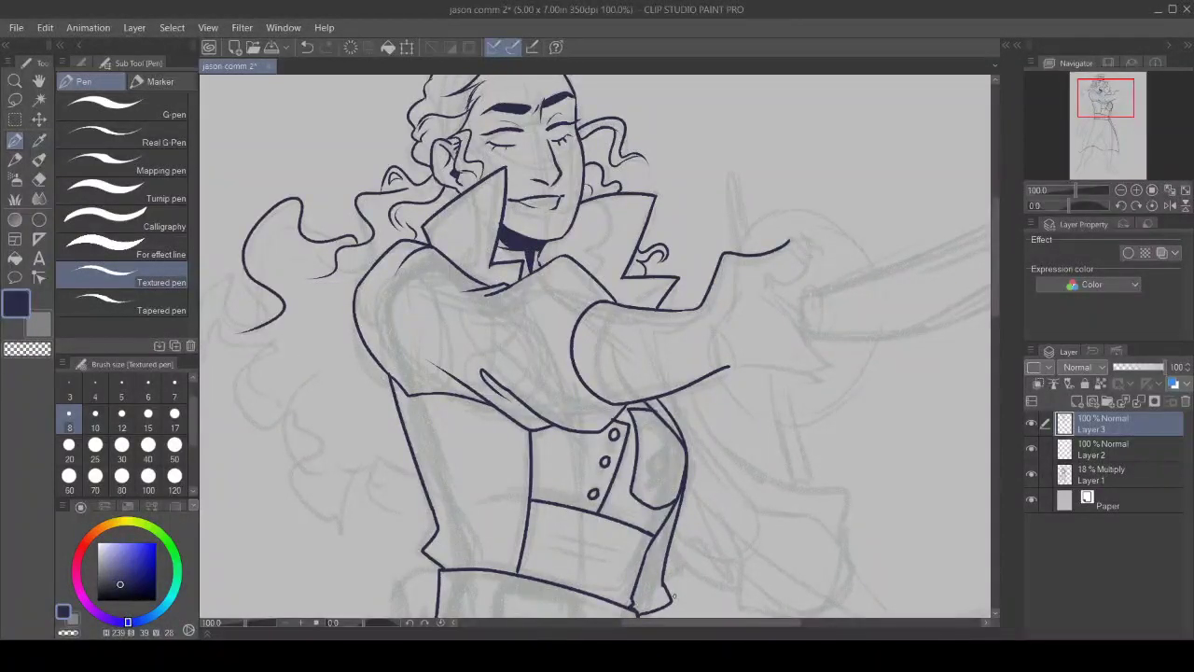
drag(668, 619, 606, 619)
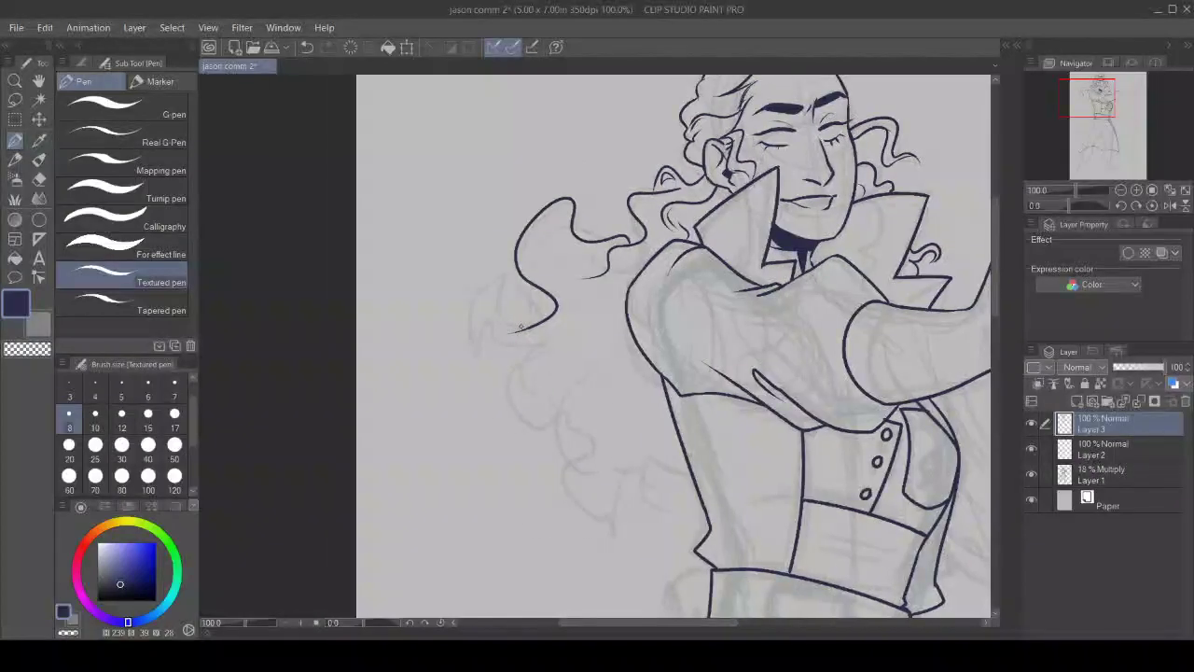
mouse_move(519, 326)
mouse_down()
mouse_move(494, 291)
mouse_move(471, 338)
mouse_move(481, 320)
mouse_move(522, 346)
mouse_move(558, 341)
mouse_move(588, 316)
mouse_up()
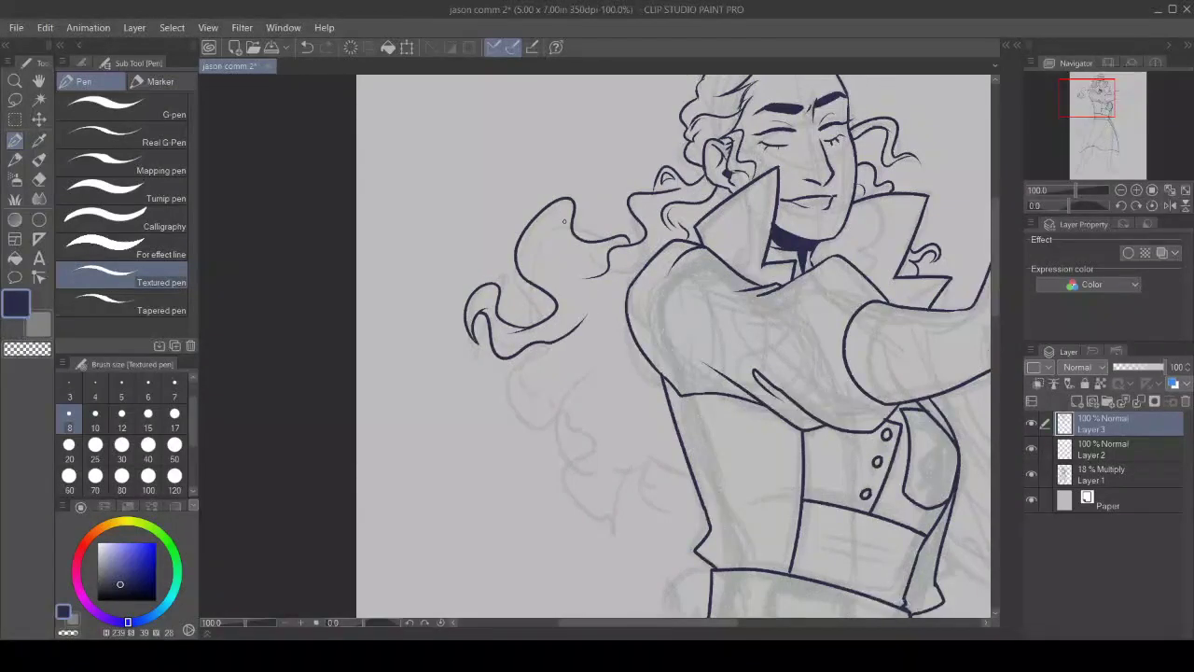
mouse_move(564, 221)
mouse_down()
mouse_move(534, 244)
mouse_move(551, 268)
mouse_up()
drag(569, 219, 561, 233)
Step: Ink the middle curls of hair beside the near shoulder, erase the stray line at the curl's tip and add inner strands
mouse_move(640, 264)
mouse_down()
mouse_move(611, 317)
mouse_move(502, 410)
mouse_move(561, 422)
mouse_move(571, 459)
mouse_up()
mouse_move(537, 379)
mouse_down()
mouse_move(548, 410)
mouse_move(581, 469)
mouse_up()
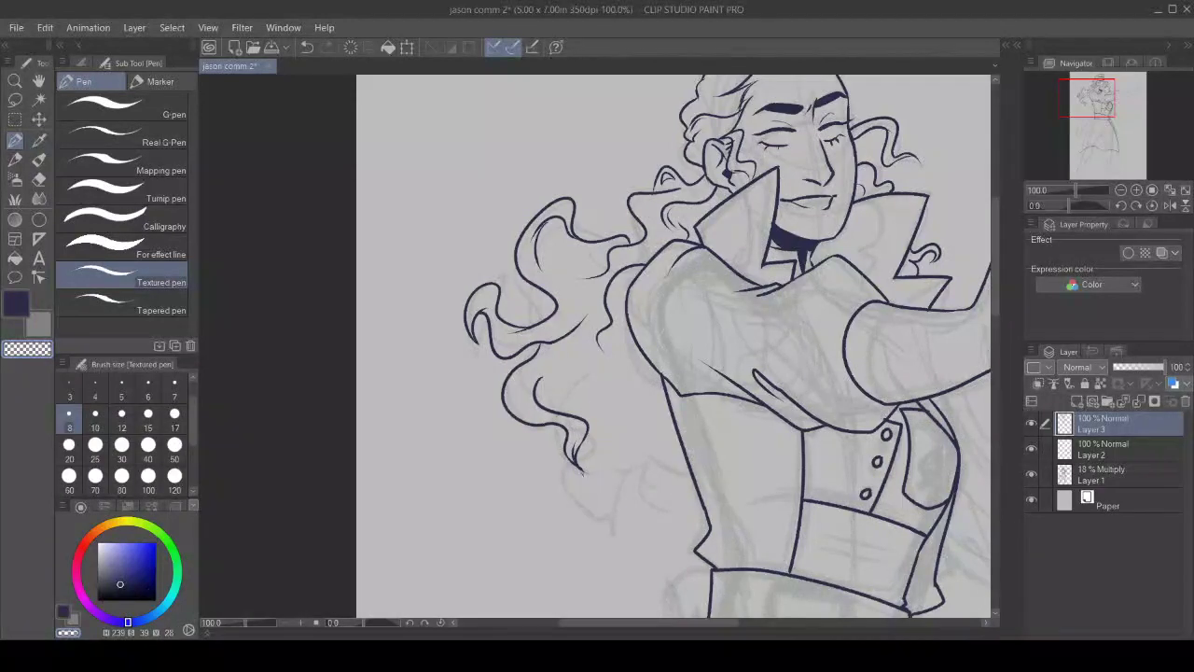
drag(579, 465, 586, 472)
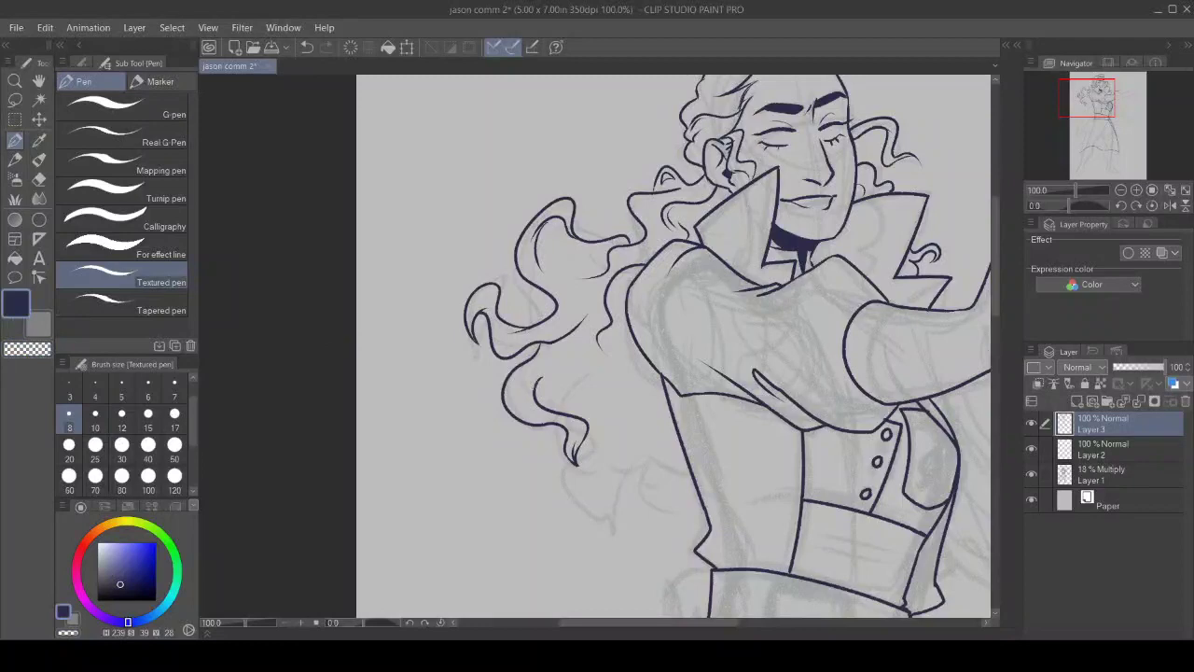
drag(571, 372, 509, 413)
mouse_move(588, 316)
mouse_down()
mouse_move(531, 347)
mouse_move(560, 261)
mouse_up()
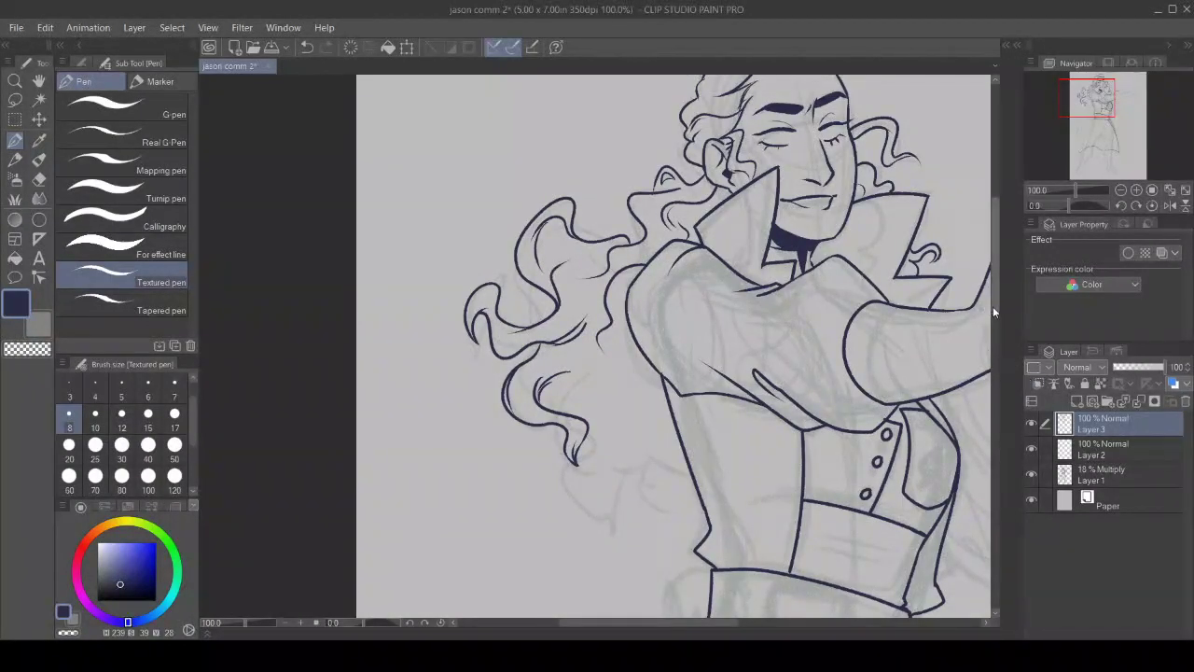
Step: Ink the lowest wavy locks of hair behind the near arm and down along the near side of the torso
scroll(993, 306, down, 3)
mouse_move(632, 205)
mouse_down()
mouse_move(567, 263)
mouse_move(563, 282)
mouse_move(564, 264)
mouse_up()
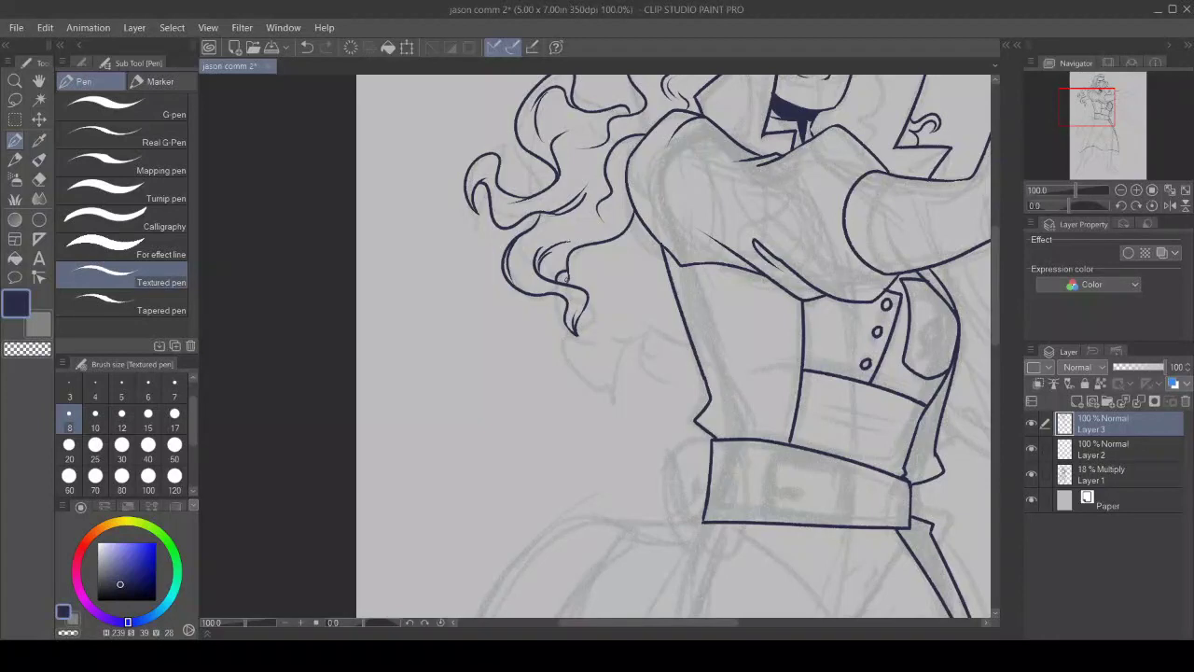
mouse_move(551, 297)
mouse_down()
mouse_move(543, 322)
mouse_move(573, 381)
mouse_move(623, 406)
mouse_move(595, 368)
mouse_move(599, 336)
mouse_up()
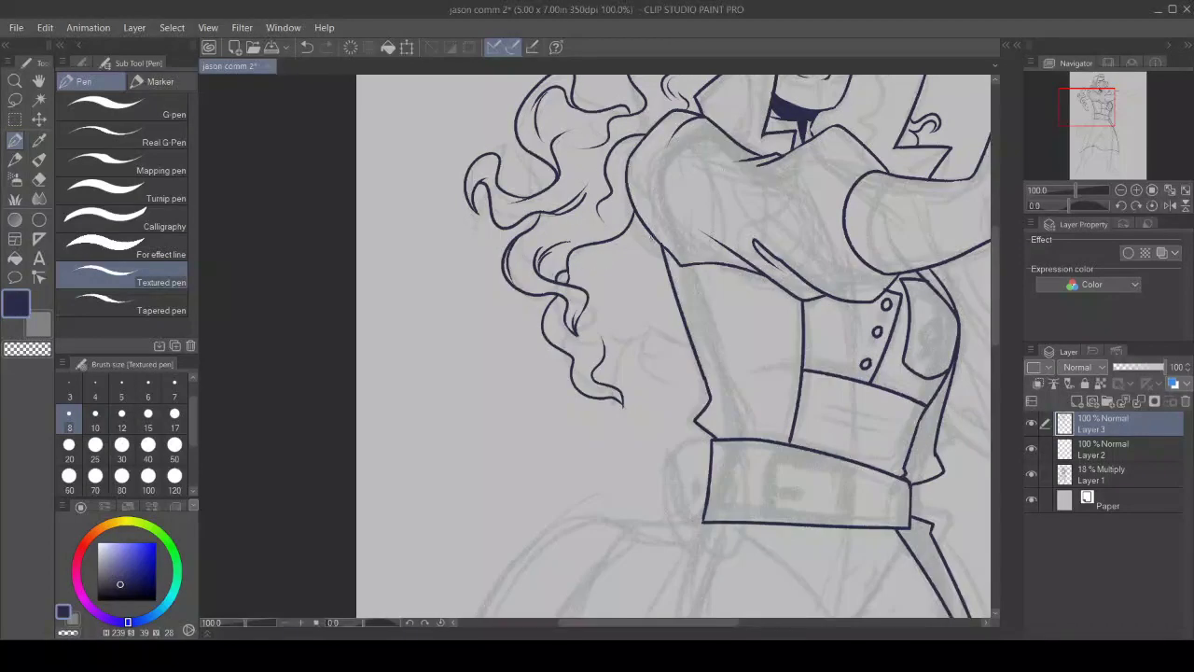
mouse_move(654, 238)
mouse_down()
mouse_move(587, 283)
mouse_move(664, 346)
mouse_move(603, 340)
mouse_move(600, 318)
mouse_move(621, 352)
mouse_move(649, 352)
mouse_move(660, 386)
mouse_move(677, 386)
mouse_move(704, 392)
mouse_up()
mouse_move(609, 345)
mouse_down()
mouse_move(669, 280)
mouse_move(646, 316)
mouse_move(661, 332)
mouse_move(678, 304)
mouse_move(678, 367)
mouse_up()
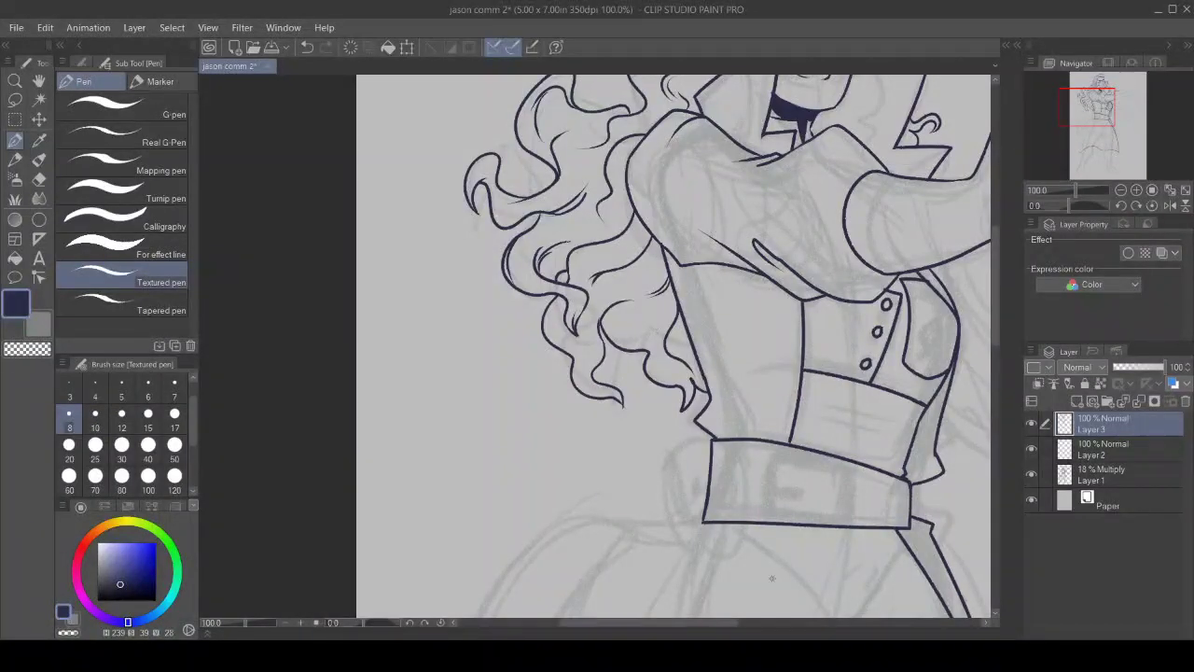
Step: Ink the far arm's wide sleeve with its pointed cuff, open lower edge and underside, and clean up the overlapping line
drag(718, 623, 825, 623)
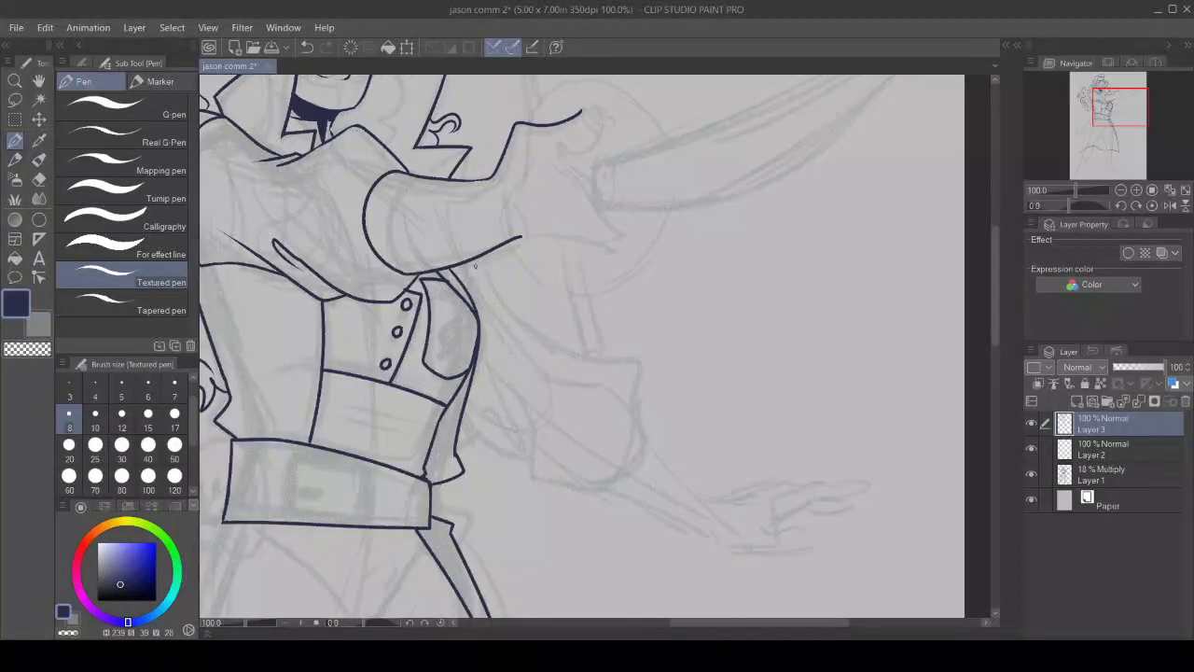
mouse_move(475, 266)
mouse_down()
mouse_move(538, 336)
mouse_move(640, 366)
mouse_move(627, 443)
mouse_up()
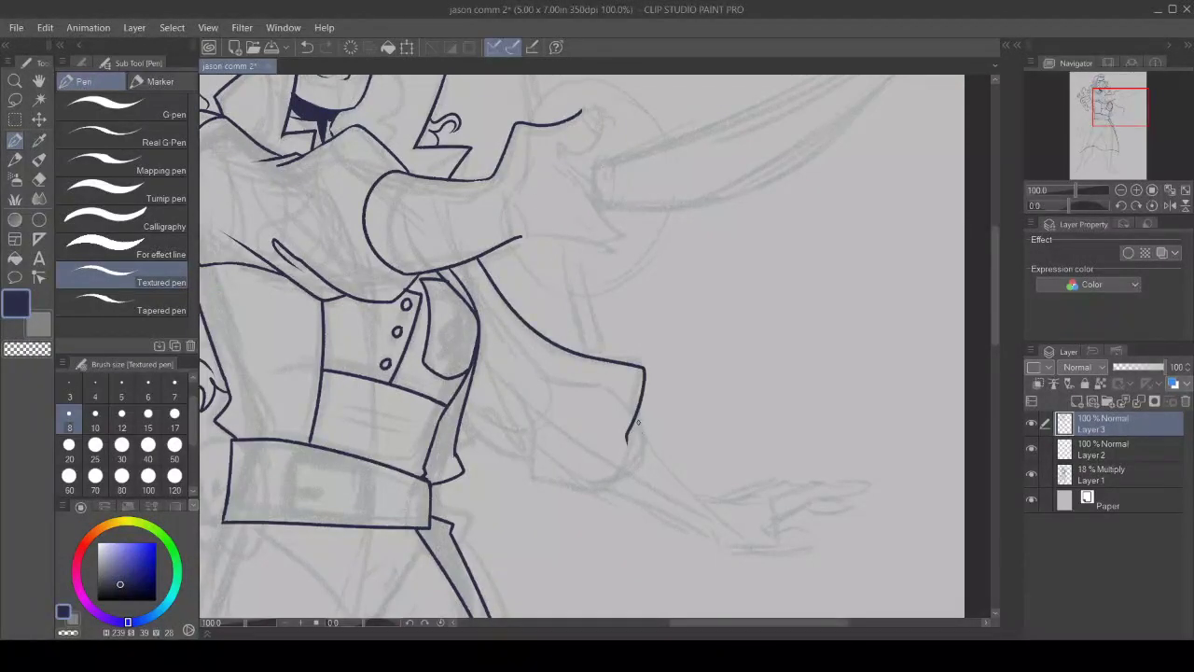
mouse_move(639, 403)
mouse_down()
mouse_move(631, 472)
mouse_move(594, 490)
mouse_move(534, 487)
mouse_move(480, 364)
mouse_up()
drag(471, 427, 532, 457)
click(27, 349)
click(28, 349)
click(15, 305)
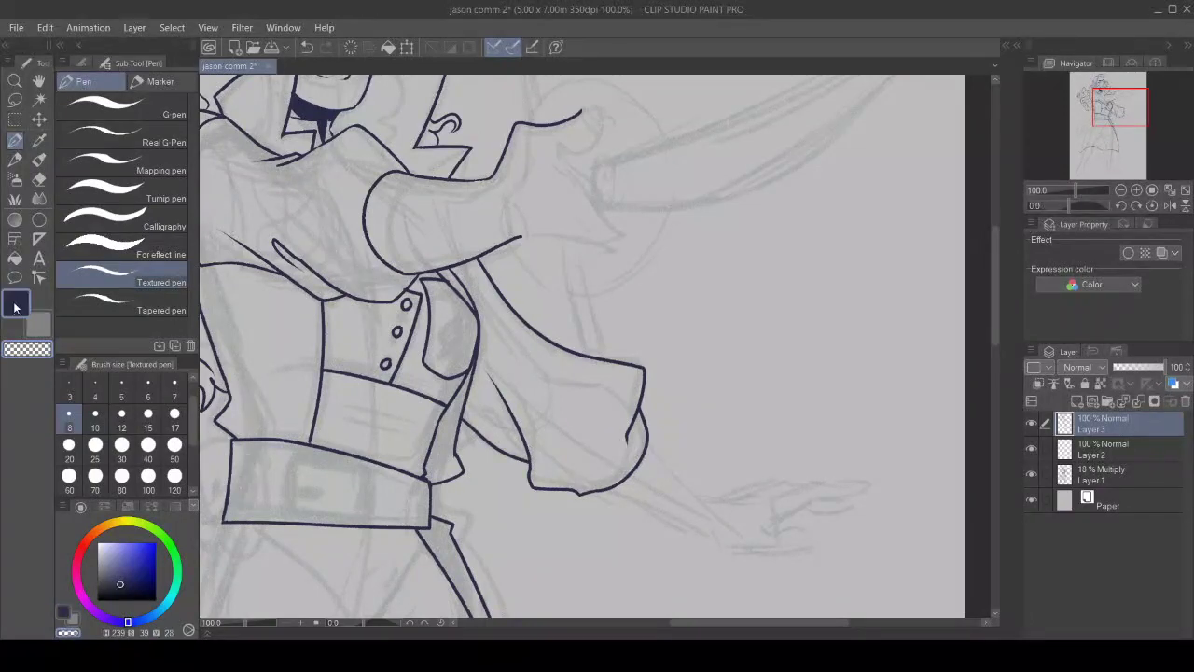
click(15, 306)
Step: Ink the far forearm and its outstretched hand with fingers and thumb, and erase the line overlap at the wrist
drag(692, 623, 720, 623)
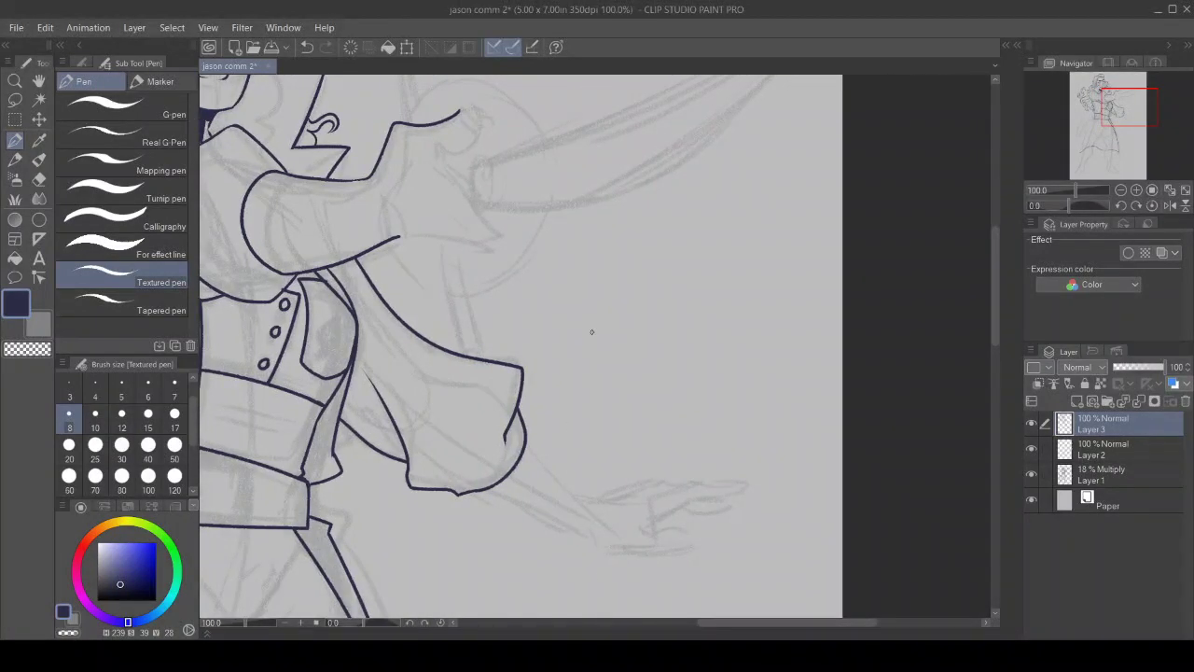
mouse_move(471, 492)
mouse_down()
mouse_move(609, 550)
mouse_move(676, 529)
mouse_move(699, 542)
mouse_move(619, 556)
mouse_move(610, 550)
mouse_move(713, 487)
mouse_move(693, 494)
mouse_move(751, 480)
mouse_move(681, 480)
mouse_move(646, 507)
mouse_move(647, 488)
mouse_move(667, 478)
mouse_move(727, 495)
mouse_move(651, 484)
mouse_move(584, 504)
mouse_up()
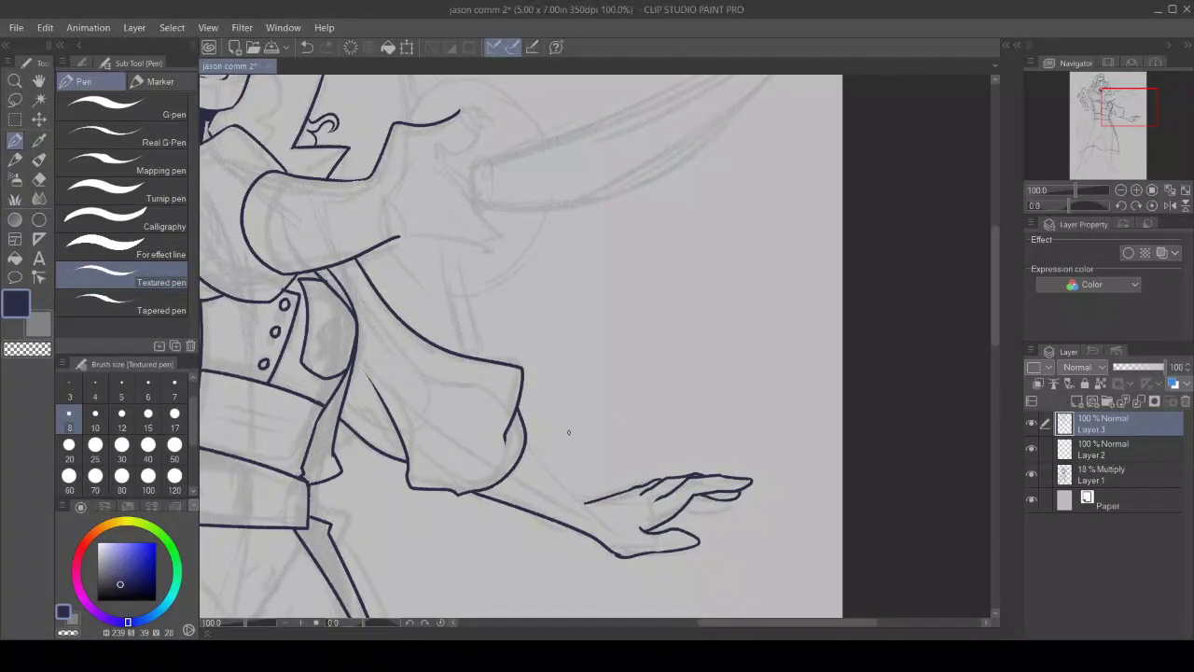
drag(525, 446, 617, 514)
click(28, 350)
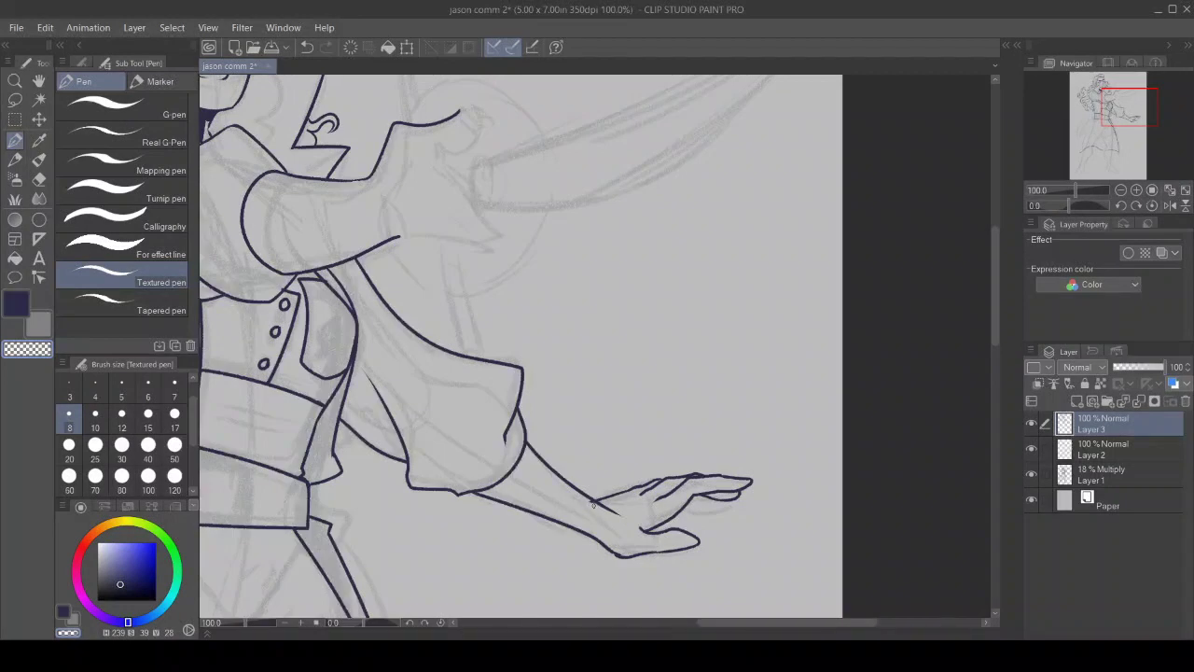
mouse_move(593, 505)
mouse_down()
mouse_move(621, 515)
mouse_move(602, 505)
mouse_up()
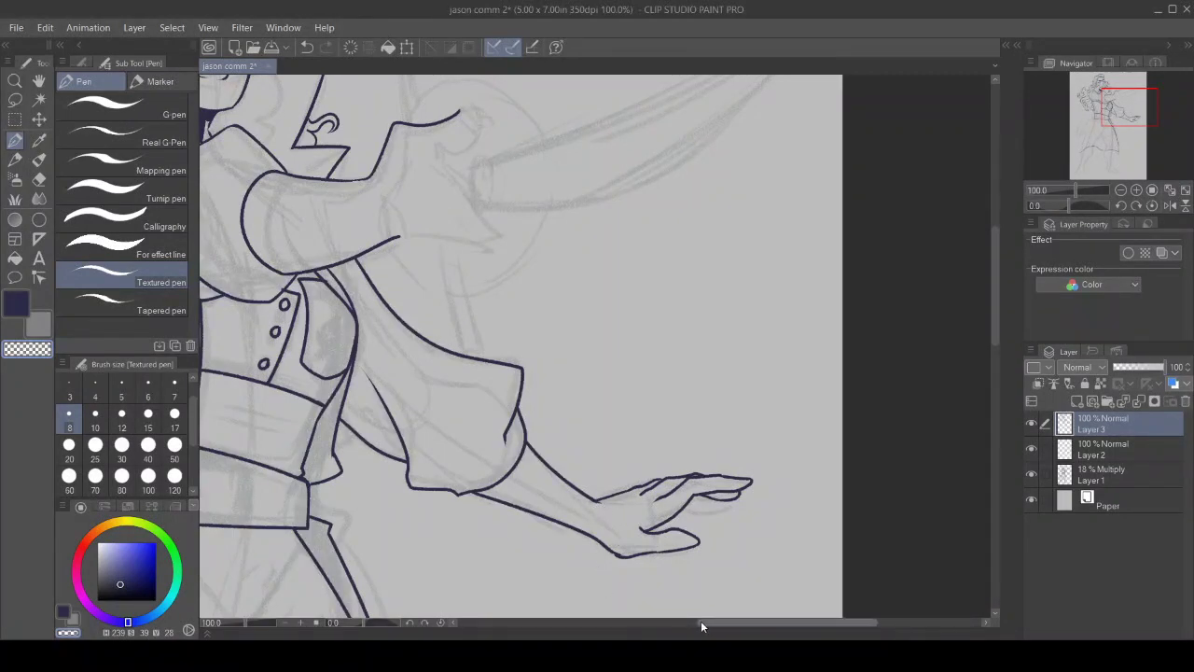
Step: Erase the lower fingertip outline on the outstretched hand and redraw it
drag(747, 496, 706, 501)
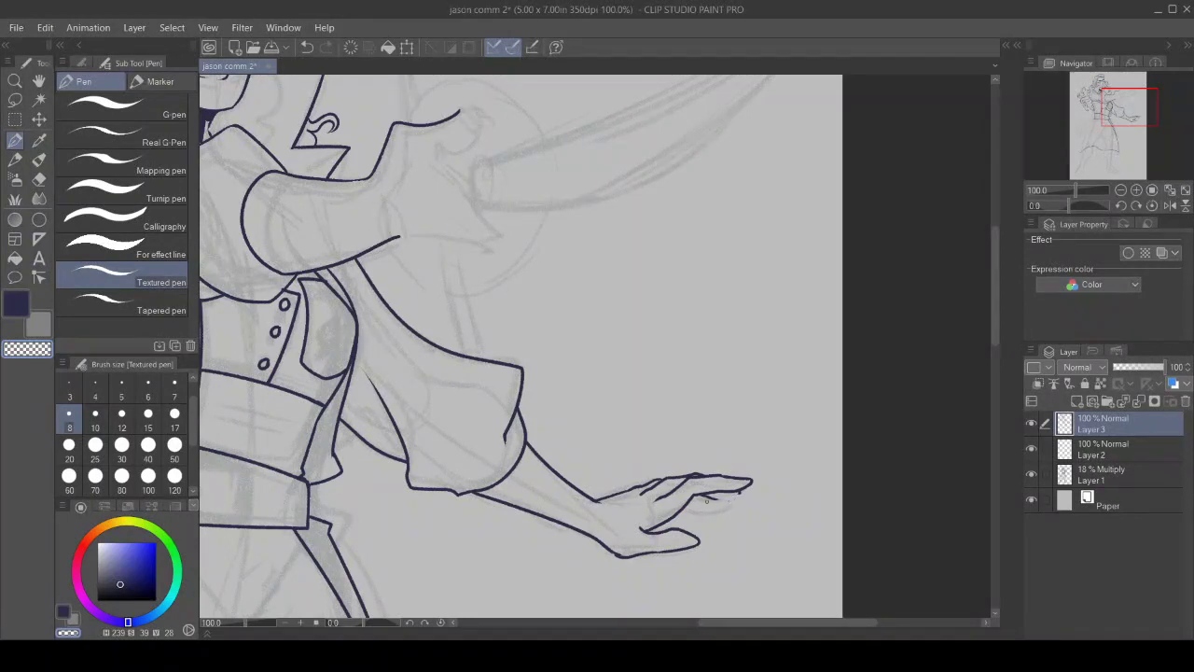
key(c)
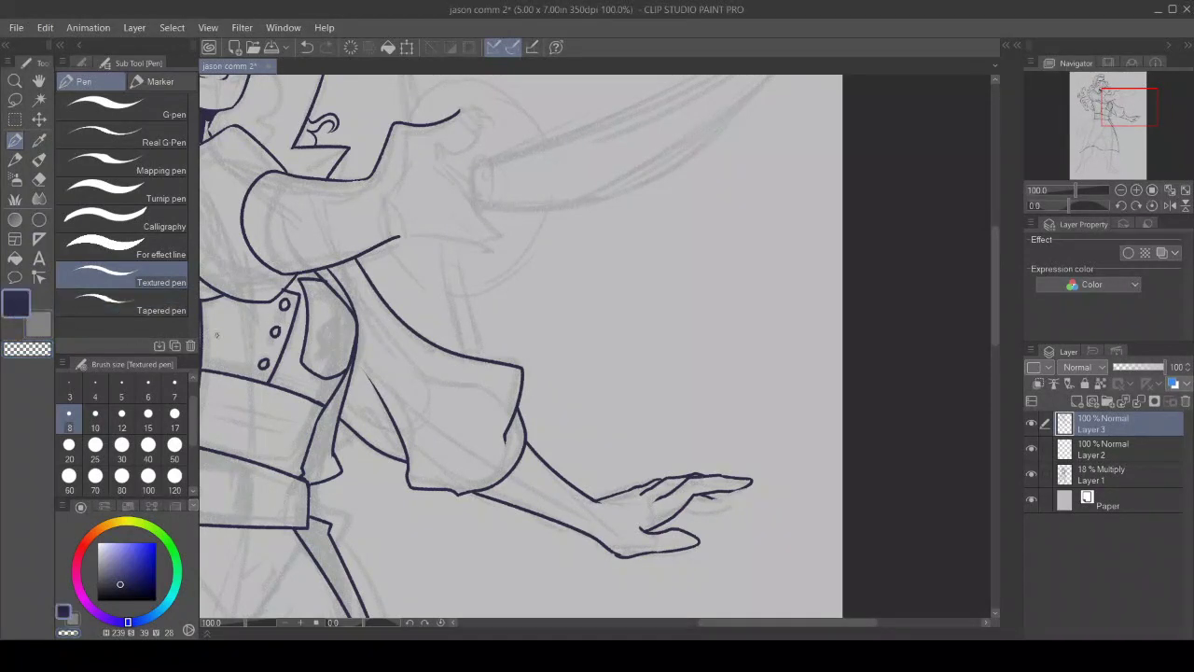
drag(750, 483, 713, 501)
Step: Ink the shorts' far leg, the centre seam with its crotch folds, and the near leg's inner edge and curved hem
drag(698, 623, 607, 623)
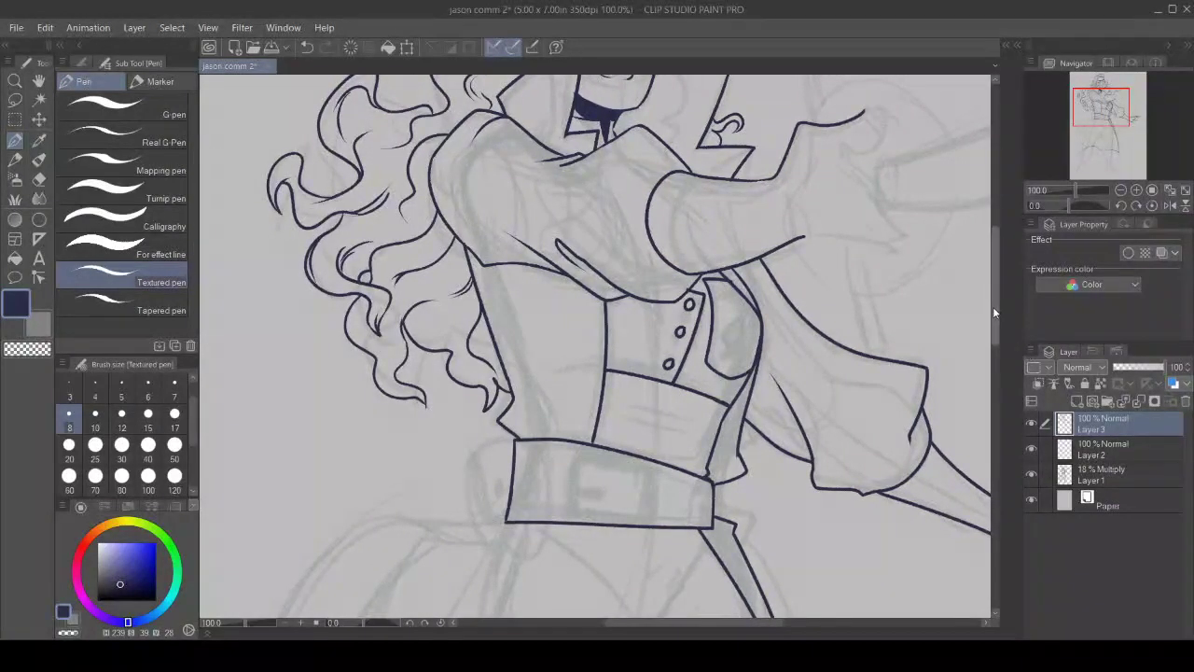
mouse_move(995, 306)
mouse_down()
mouse_move(993, 390)
mouse_move(961, 430)
mouse_move(970, 371)
mouse_up()
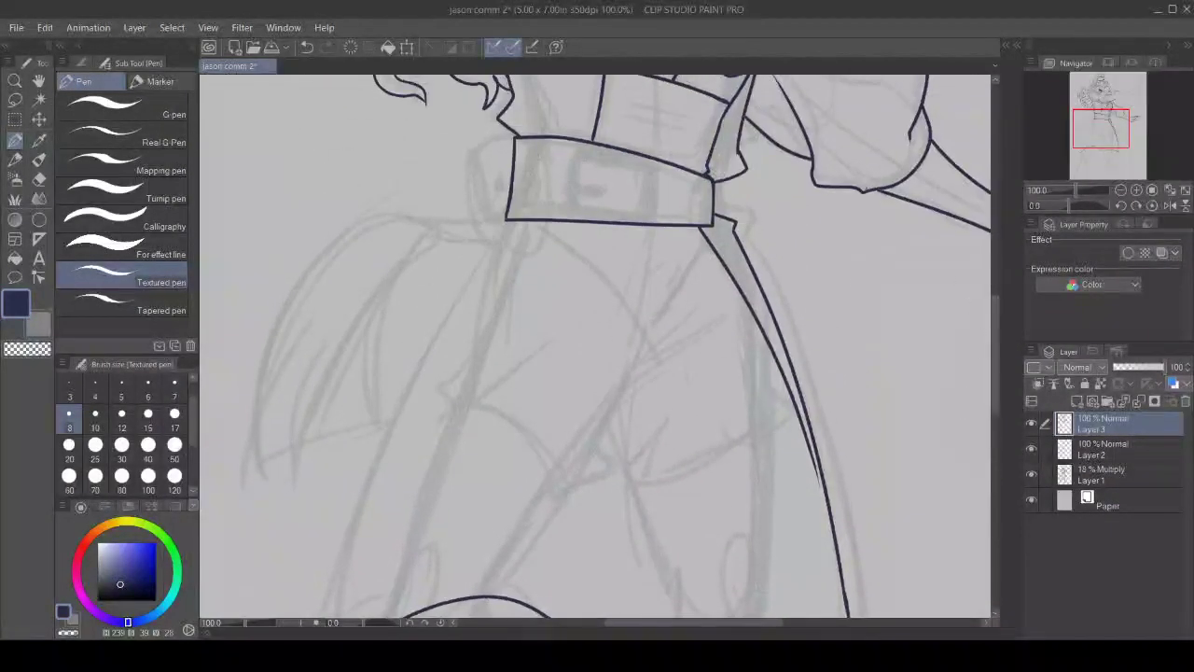
mouse_move(758, 334)
mouse_down()
mouse_move(779, 407)
mouse_move(740, 442)
mouse_move(759, 434)
mouse_move(636, 473)
mouse_up()
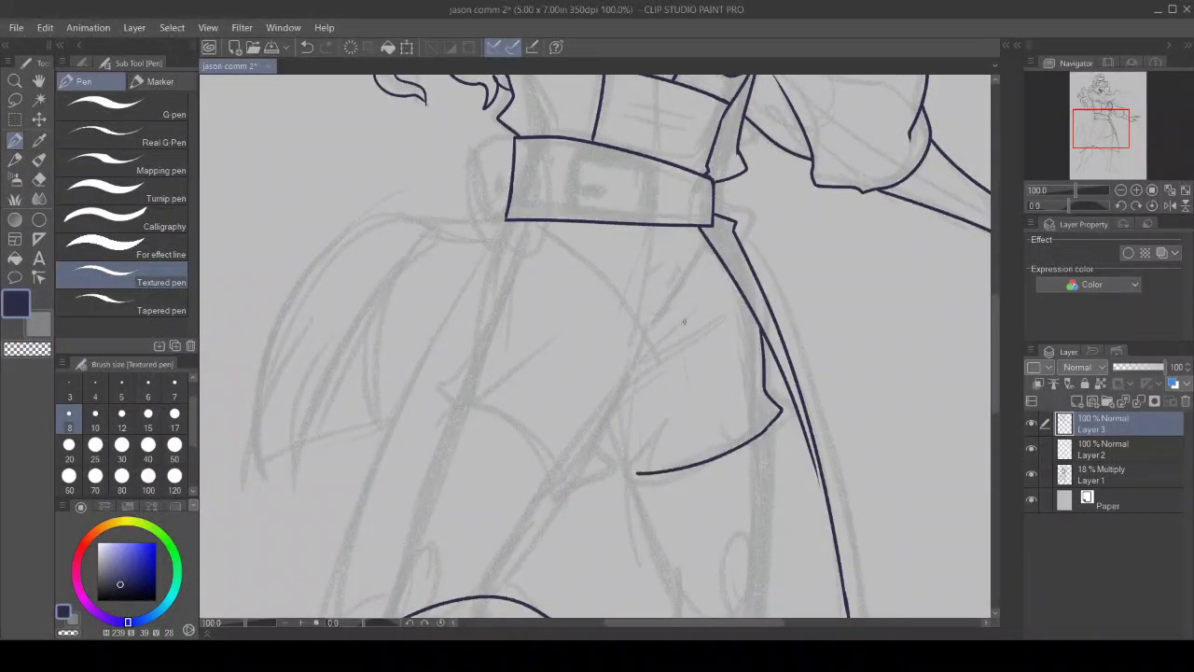
drag(698, 308, 623, 375)
drag(703, 306, 642, 368)
mouse_move(706, 332)
mouse_down()
mouse_move(595, 420)
mouse_move(675, 362)
mouse_up()
mouse_move(647, 228)
mouse_down()
mouse_move(654, 373)
mouse_move(646, 357)
mouse_move(618, 413)
mouse_move(606, 485)
mouse_move(563, 497)
mouse_move(434, 438)
mouse_up()
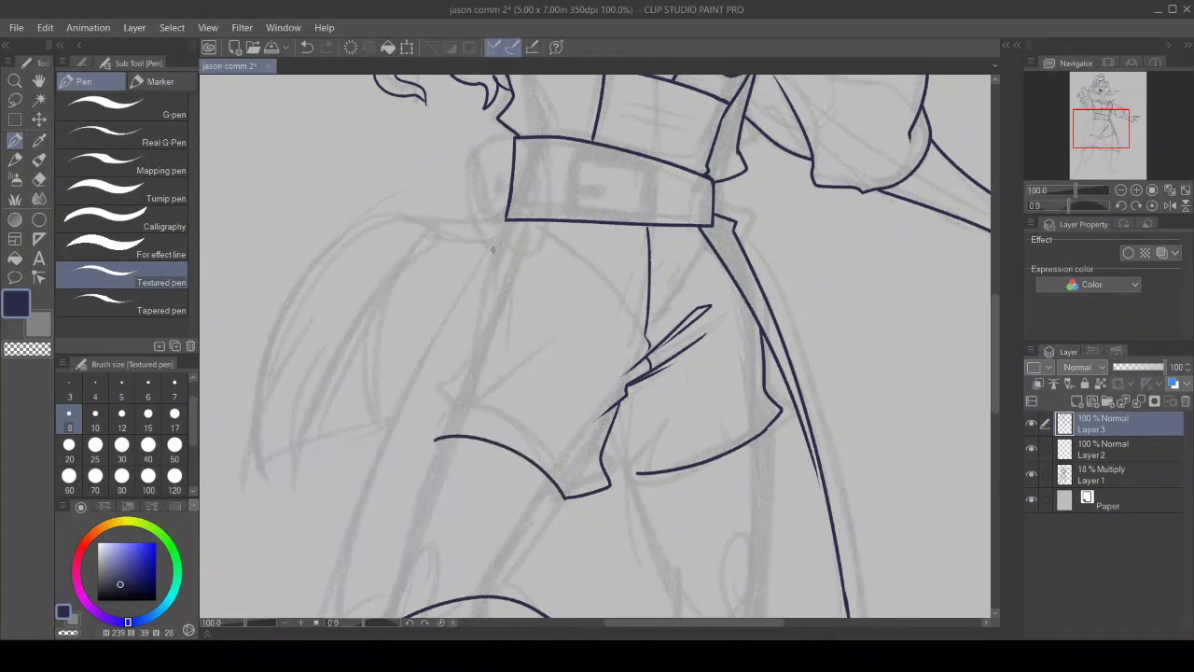
Step: Ink the near leg's outer side and cuff fold on the shorts, and close the inner edge of the far leg
drag(504, 222, 467, 362)
mouse_move(445, 411)
mouse_down()
mouse_move(435, 395)
mouse_move(496, 323)
mouse_up()
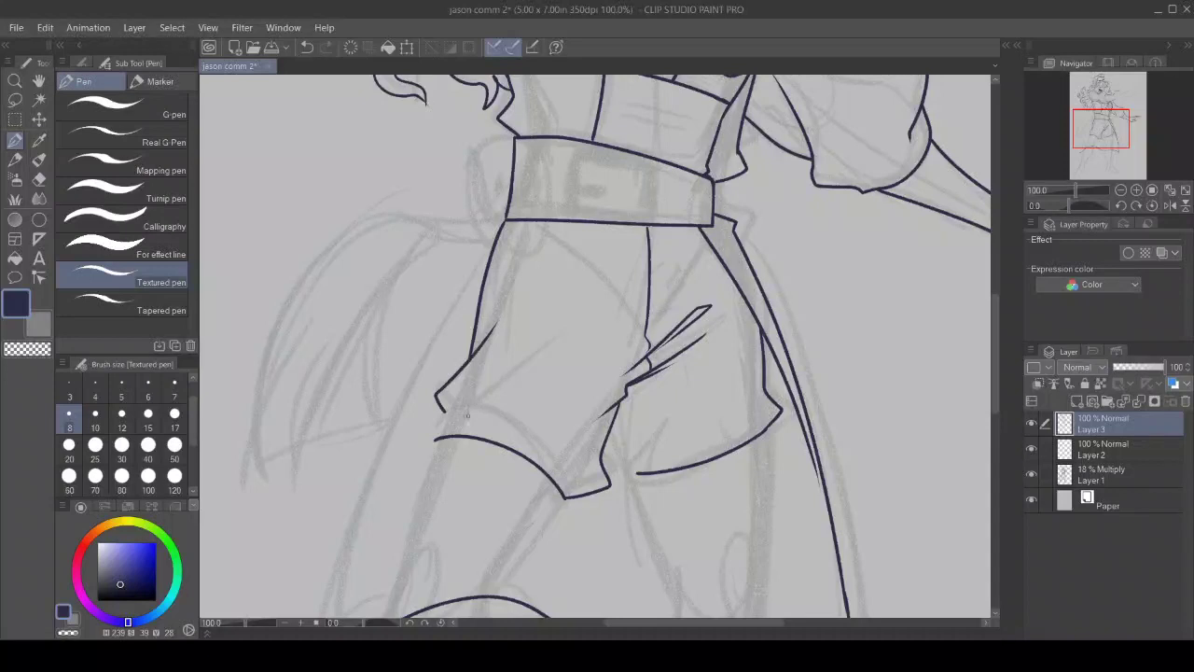
mouse_move(444, 409)
mouse_down()
mouse_move(435, 439)
mouse_move(448, 408)
mouse_move(507, 424)
mouse_up()
drag(609, 414, 634, 474)
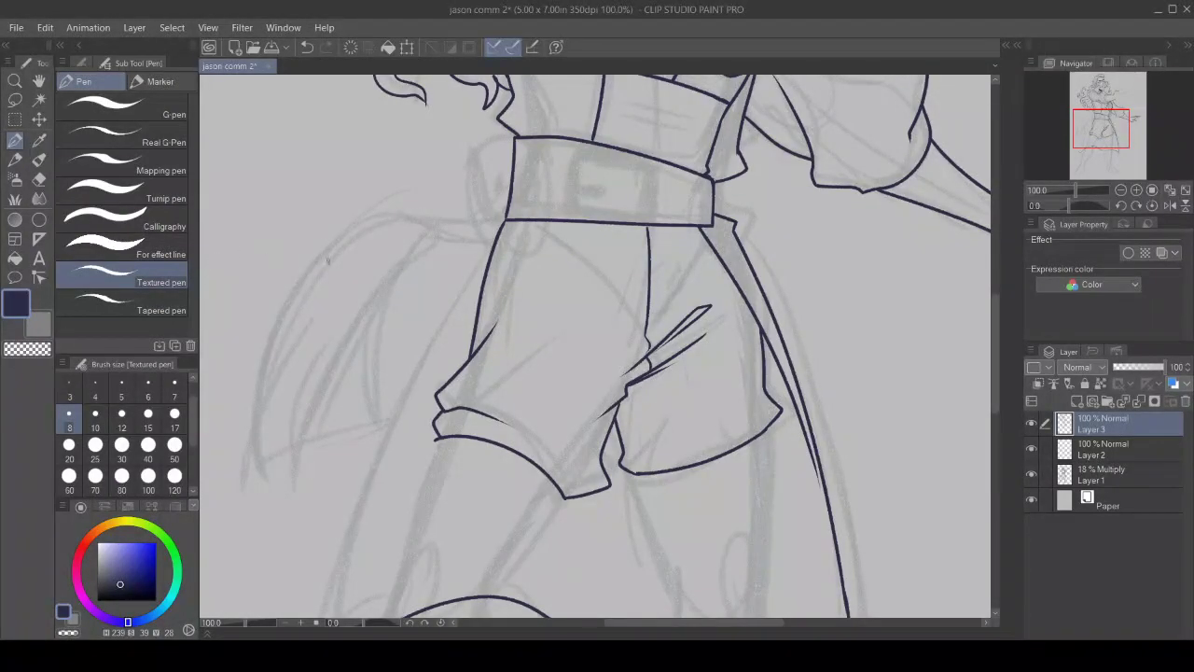
drag(992, 364, 1001, 242)
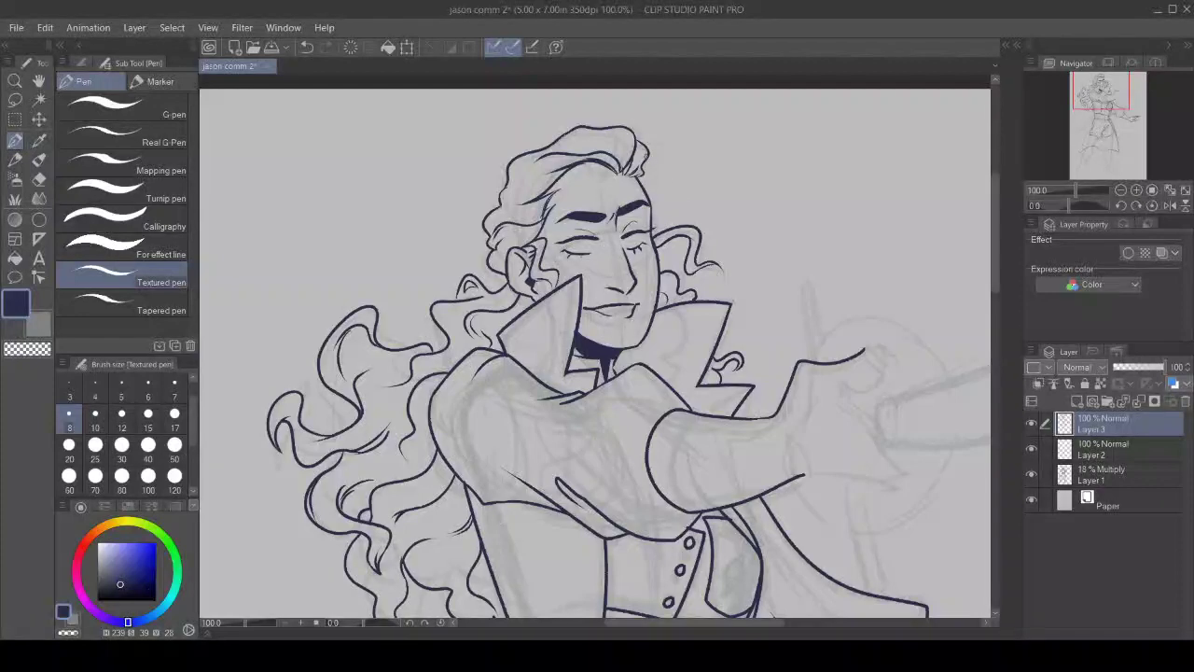
Step: Touch up the line art with short ink strokes at the forehead edge and the back of the hair
mouse_move(645, 154)
mouse_down()
mouse_move(658, 179)
mouse_move(649, 191)
mouse_up()
mouse_move(499, 191)
mouse_down()
mouse_move(525, 170)
mouse_move(496, 212)
mouse_up()
Step: Ink the thigh's outer edge and knee crease on the leg stepping forward, and erase the coat hem that crosses it
drag(991, 278, 985, 459)
scroll(981, 461, down, 4)
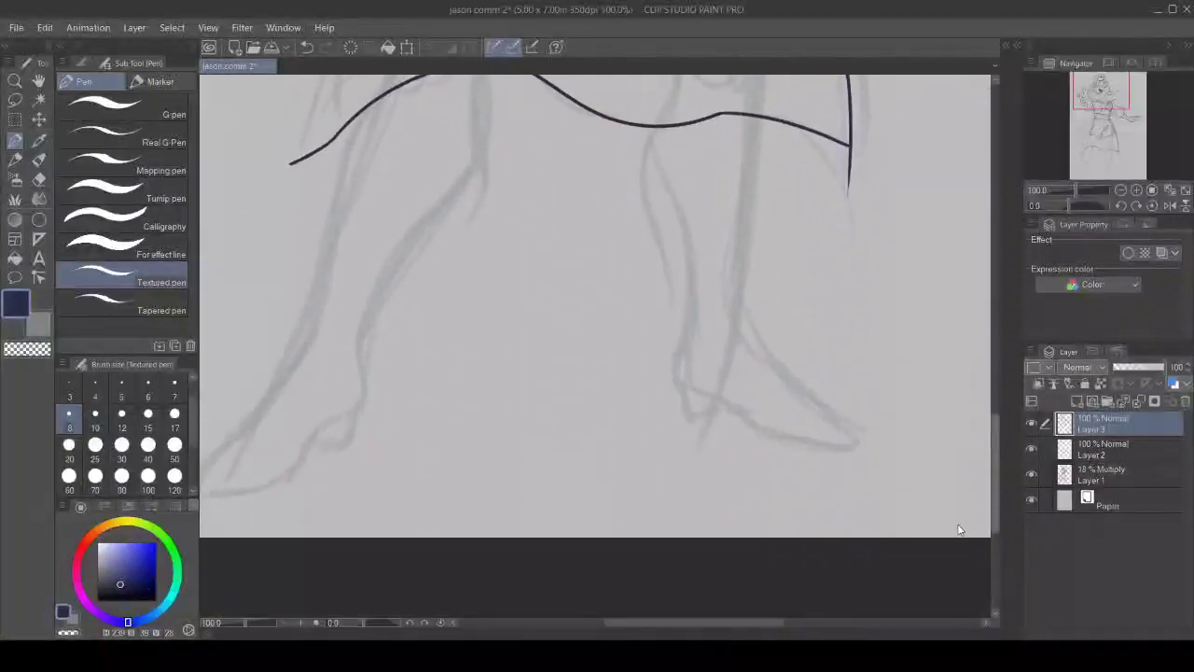
scroll(982, 462, up, 4)
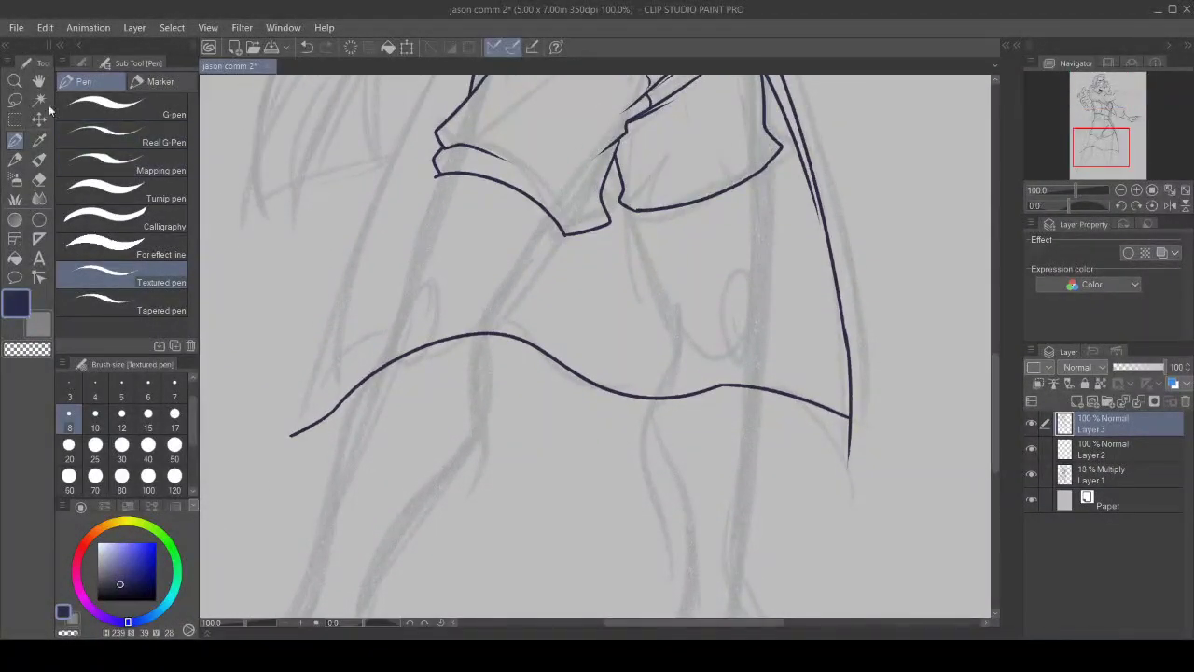
key(ctrl+alt+space)
click(361, 486)
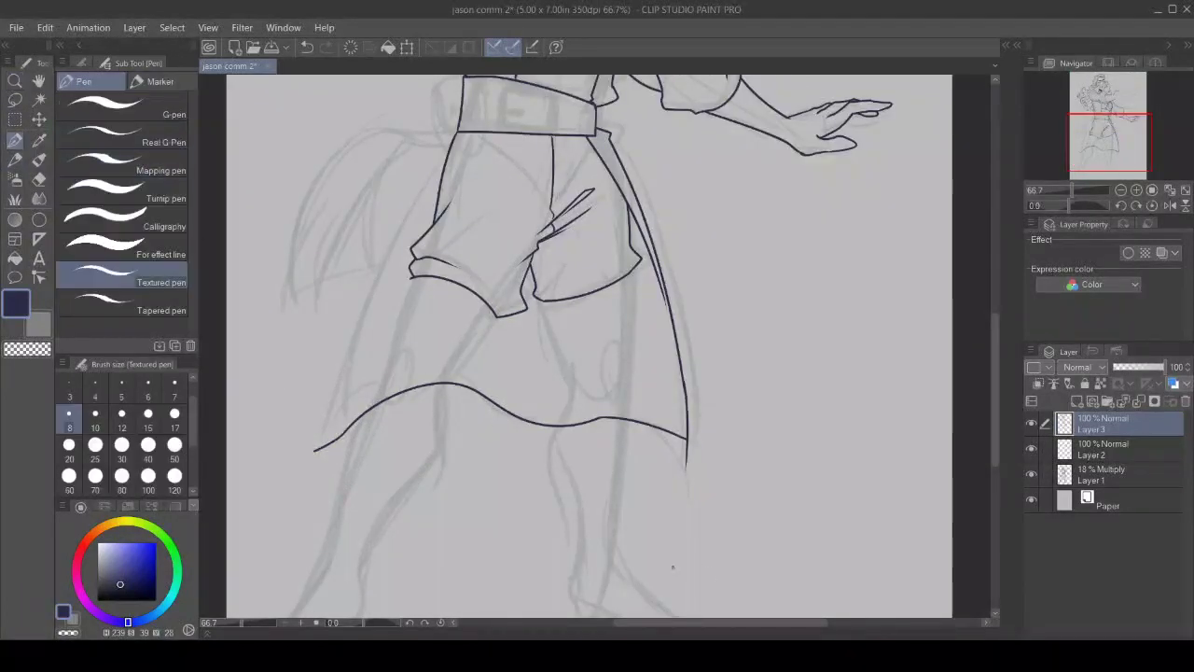
scroll(691, 579, left, 3)
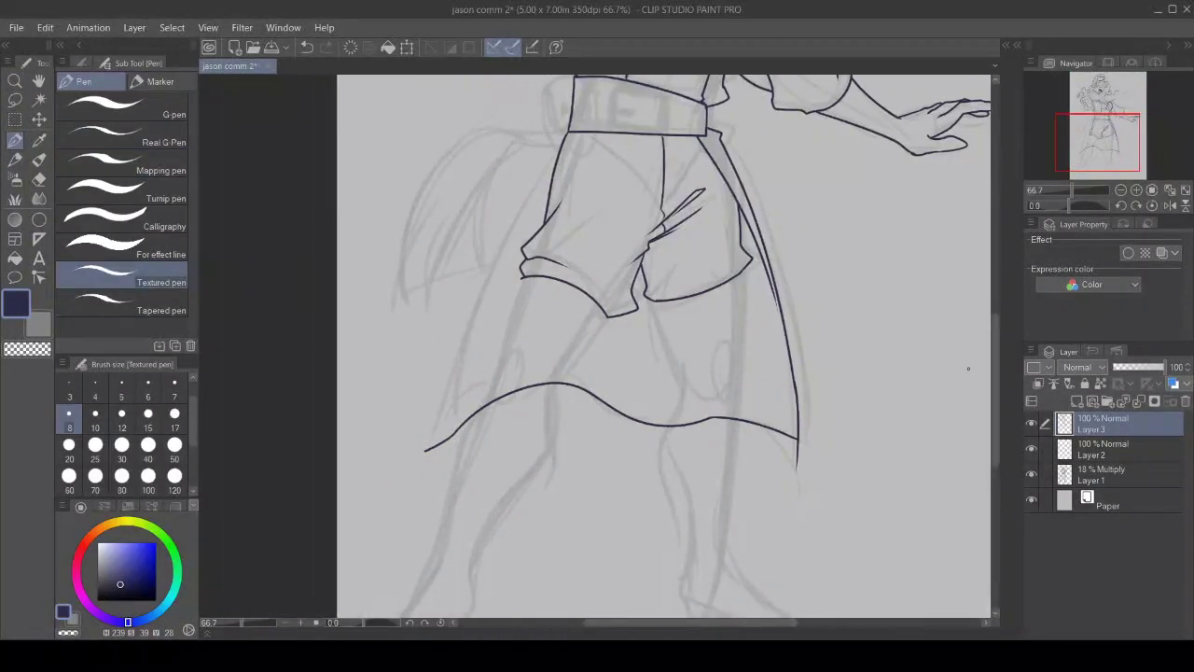
scroll(993, 361, down, 3)
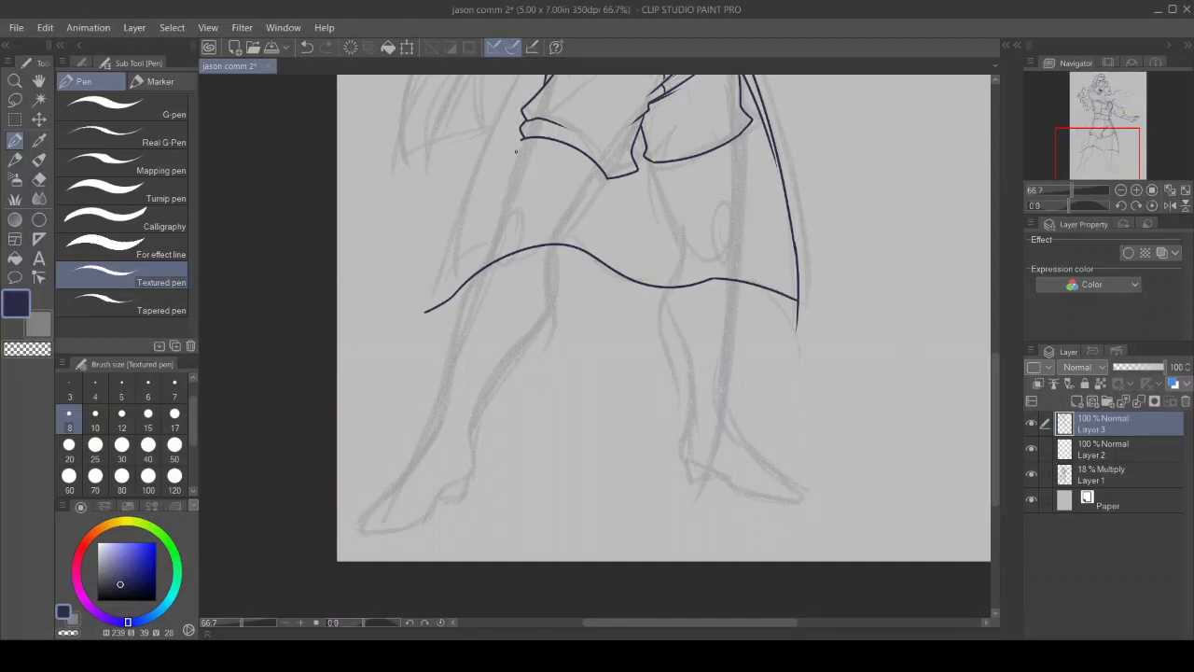
mouse_move(520, 140)
mouse_down()
mouse_move(492, 248)
mouse_move(493, 291)
mouse_up()
key(e)
mouse_move(541, 255)
mouse_down()
mouse_move(522, 270)
mouse_move(515, 252)
mouse_move(497, 257)
mouse_move(495, 274)
mouse_move(519, 252)
mouse_up()
key(p)
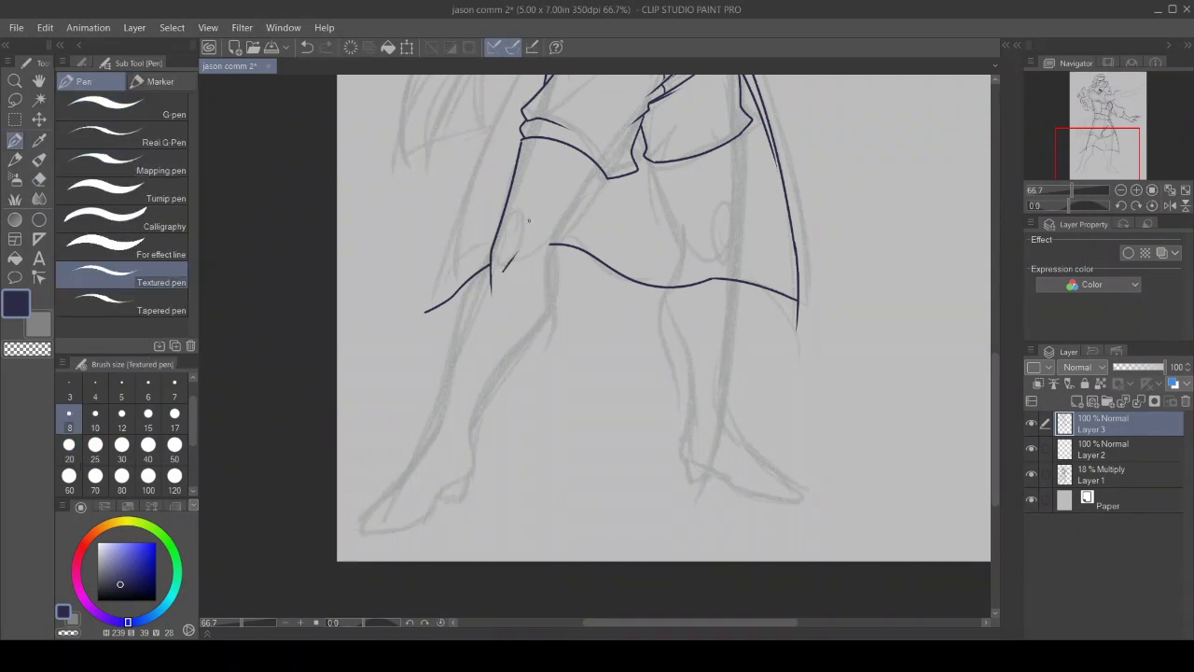
Step: Ink the same leg's inner edge, shin and pointed foot, and clean up its contour and the hem overlap at the knee
mouse_move(607, 179)
mouse_down()
mouse_move(547, 264)
mouse_move(569, 250)
mouse_move(560, 271)
mouse_move(547, 264)
mouse_move(543, 316)
mouse_move(475, 417)
mouse_move(461, 478)
mouse_up()
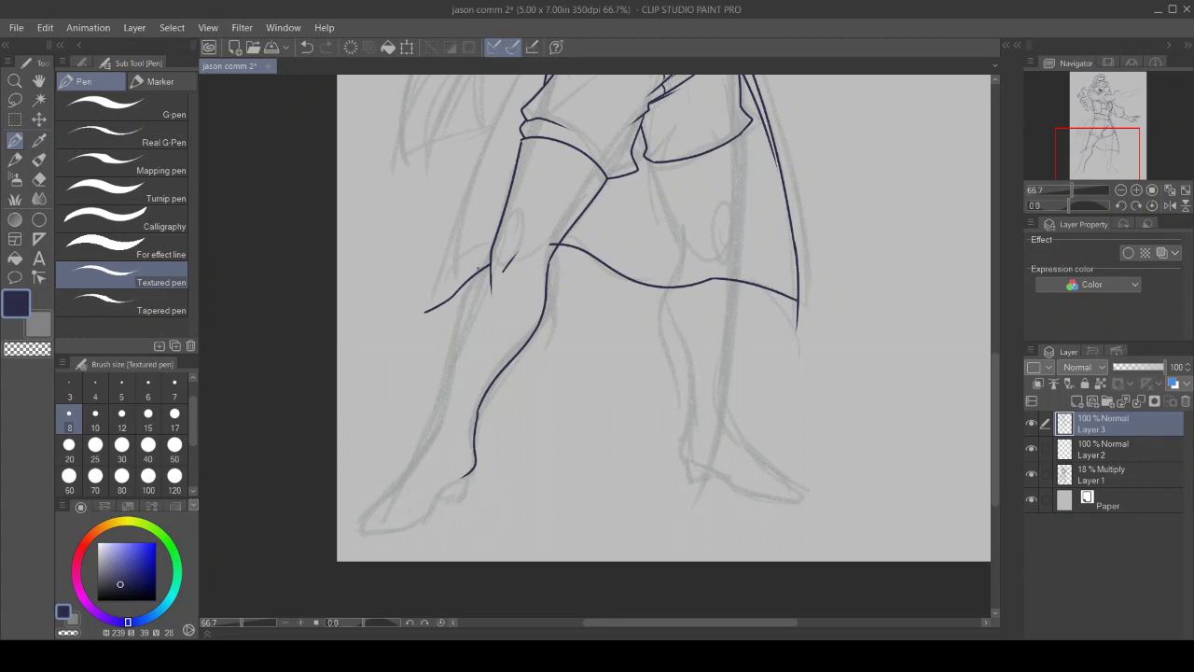
mouse_move(489, 261)
mouse_down()
mouse_move(446, 387)
mouse_move(435, 384)
mouse_move(455, 343)
mouse_move(418, 469)
mouse_move(427, 440)
mouse_move(362, 527)
mouse_move(397, 530)
mouse_move(462, 478)
mouse_up()
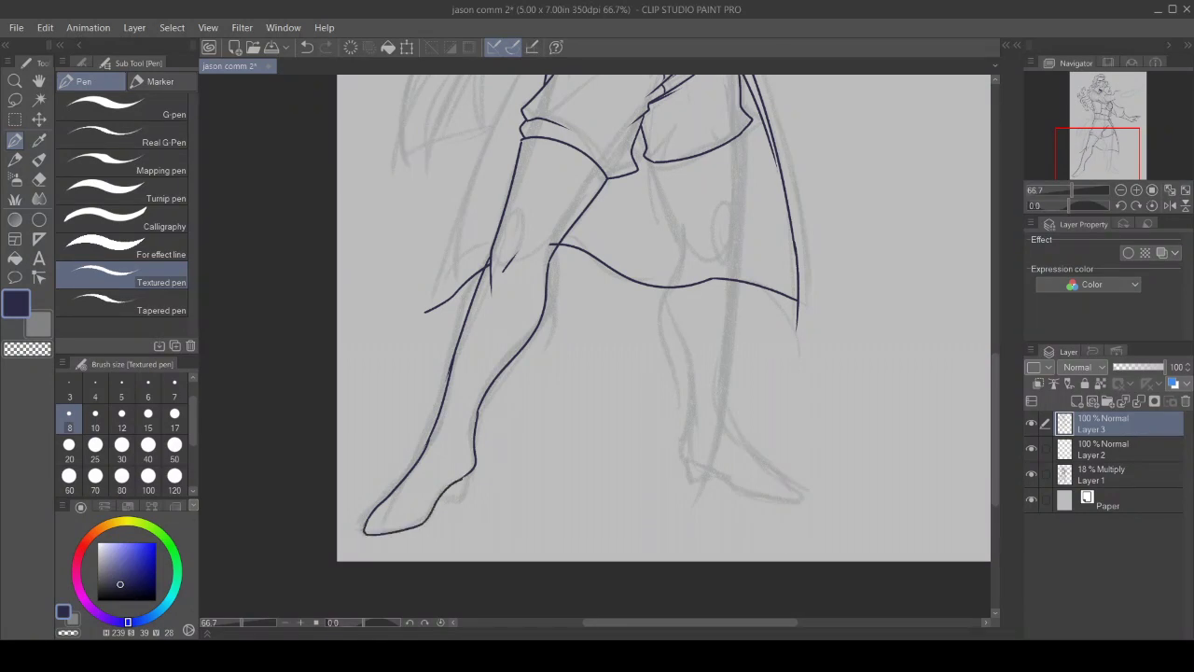
click(27, 348)
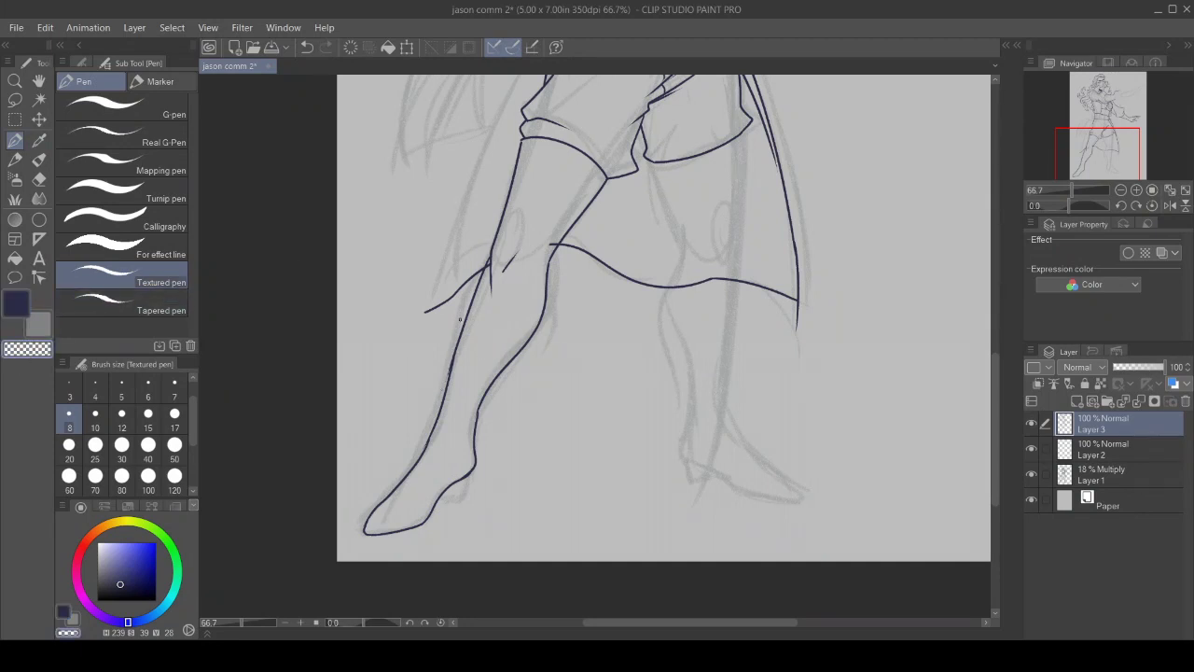
drag(458, 338, 447, 377)
drag(477, 408, 478, 428)
drag(556, 244, 553, 248)
key(c)
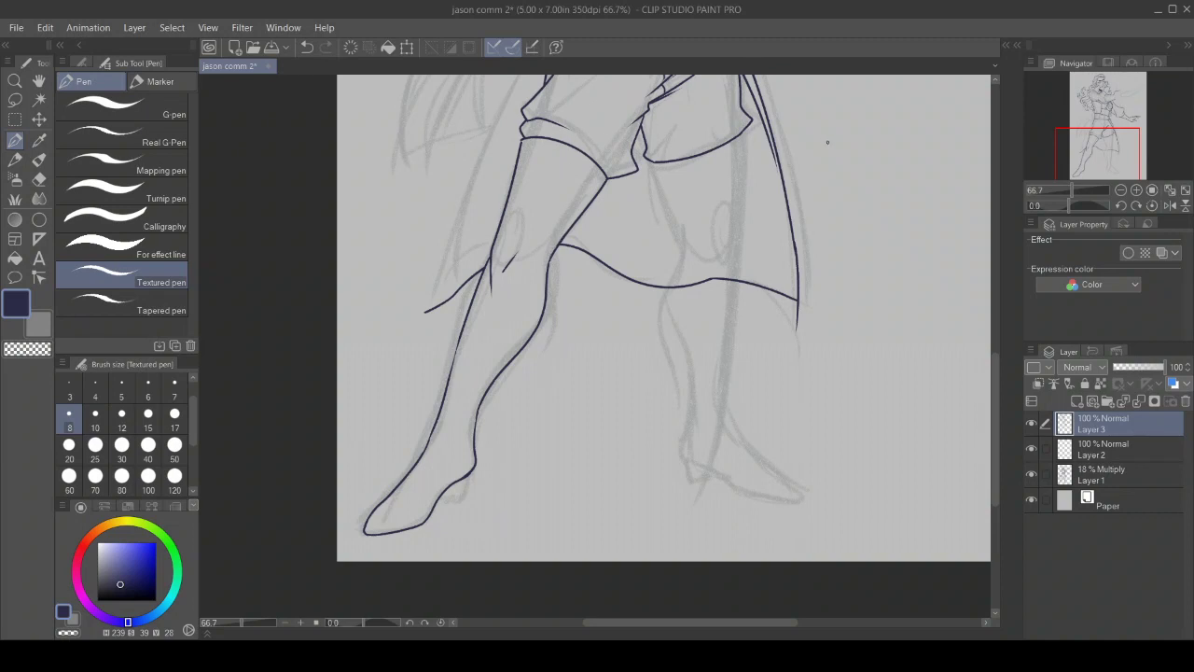
Step: Ink the other leg from shorts to ankle, with its knee crease, back-of-knee curve and shin running down to the toe
drag(744, 127, 745, 261)
key(ctrl+z)
mouse_move(744, 132)
mouse_down()
mouse_move(748, 266)
mouse_move(718, 248)
mouse_up()
mouse_move(657, 163)
mouse_down()
mouse_move(682, 260)
mouse_move(664, 299)
mouse_move(677, 326)
mouse_move(663, 299)
mouse_move(698, 387)
mouse_move(705, 425)
mouse_move(689, 422)
mouse_move(688, 457)
mouse_up()
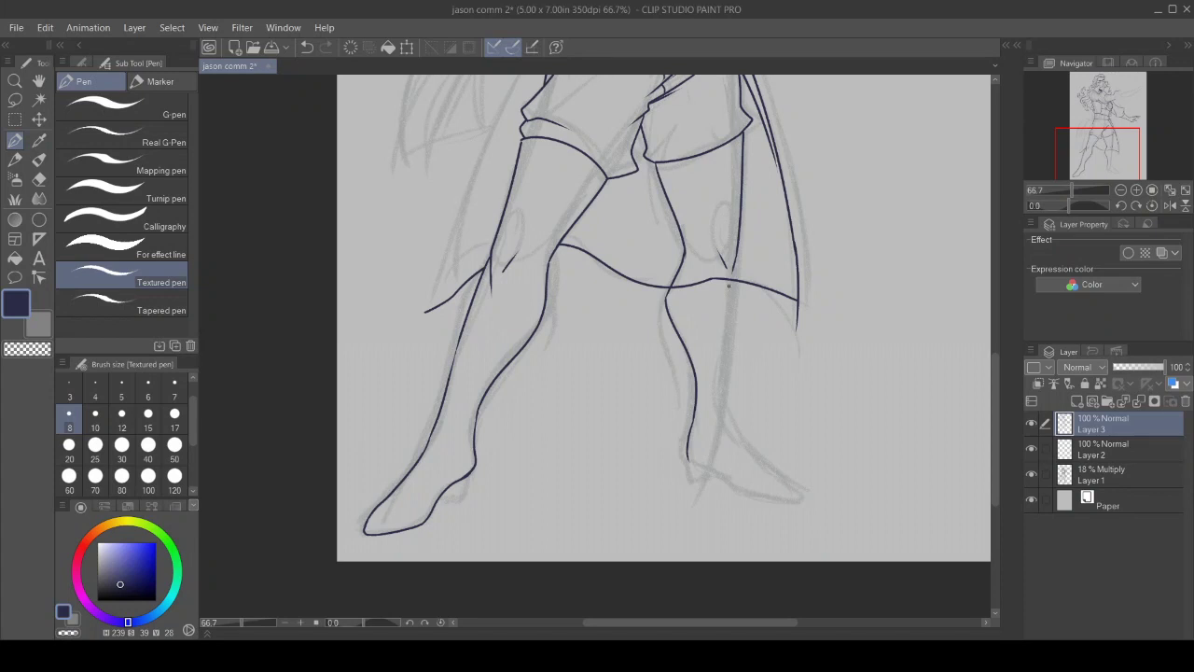
mouse_move(735, 261)
mouse_down()
mouse_move(722, 371)
mouse_move(746, 417)
mouse_move(720, 386)
mouse_move(724, 399)
mouse_move(723, 388)
mouse_move(743, 446)
mouse_move(800, 497)
mouse_up()
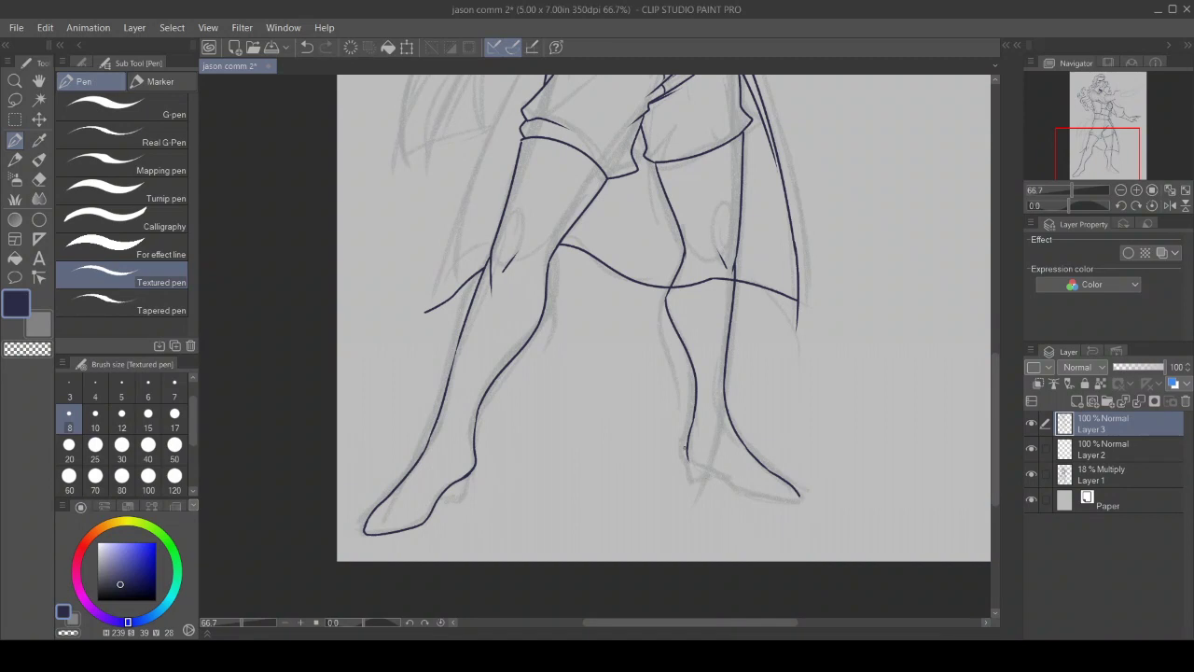
Step: Ink the second foot's sole and add block heels to both shoes
mouse_move(687, 456)
mouse_down()
mouse_move(743, 489)
mouse_move(801, 498)
mouse_up()
mouse_move(688, 463)
mouse_down()
mouse_move(695, 483)
mouse_move(719, 474)
mouse_up()
mouse_move(474, 465)
mouse_down()
mouse_move(461, 505)
mouse_move(439, 508)
mouse_move(439, 489)
mouse_up()
Step: Erase the coat hem running across the second leg and close the line gap behind its knee
click(23, 348)
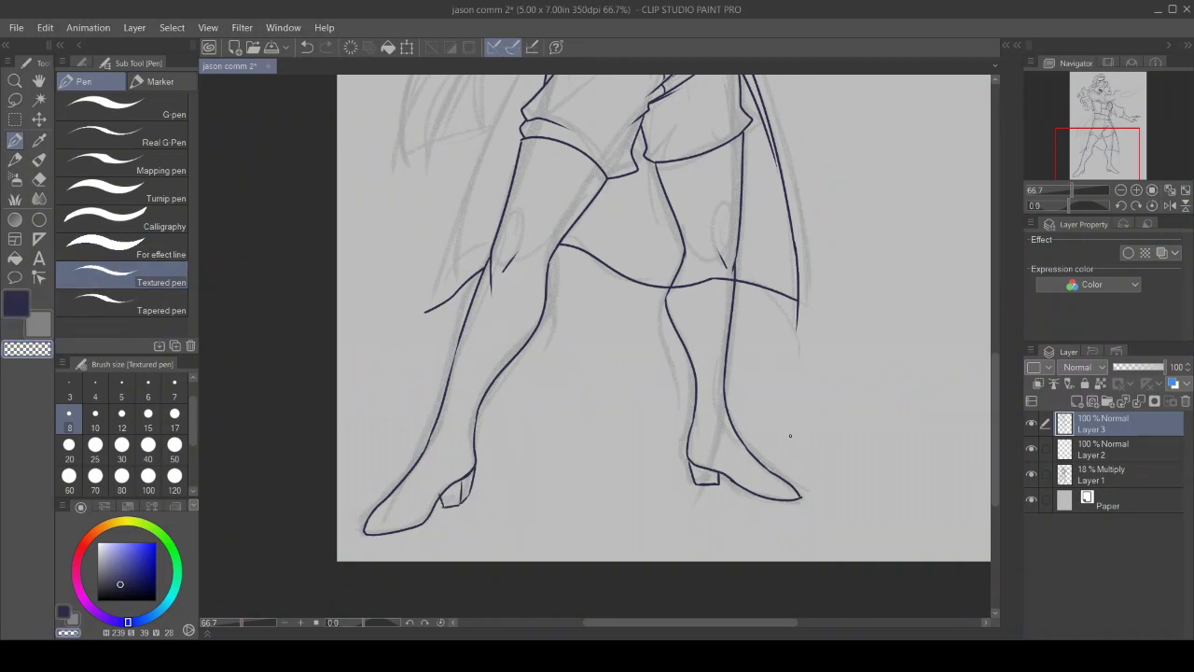
click(39, 179)
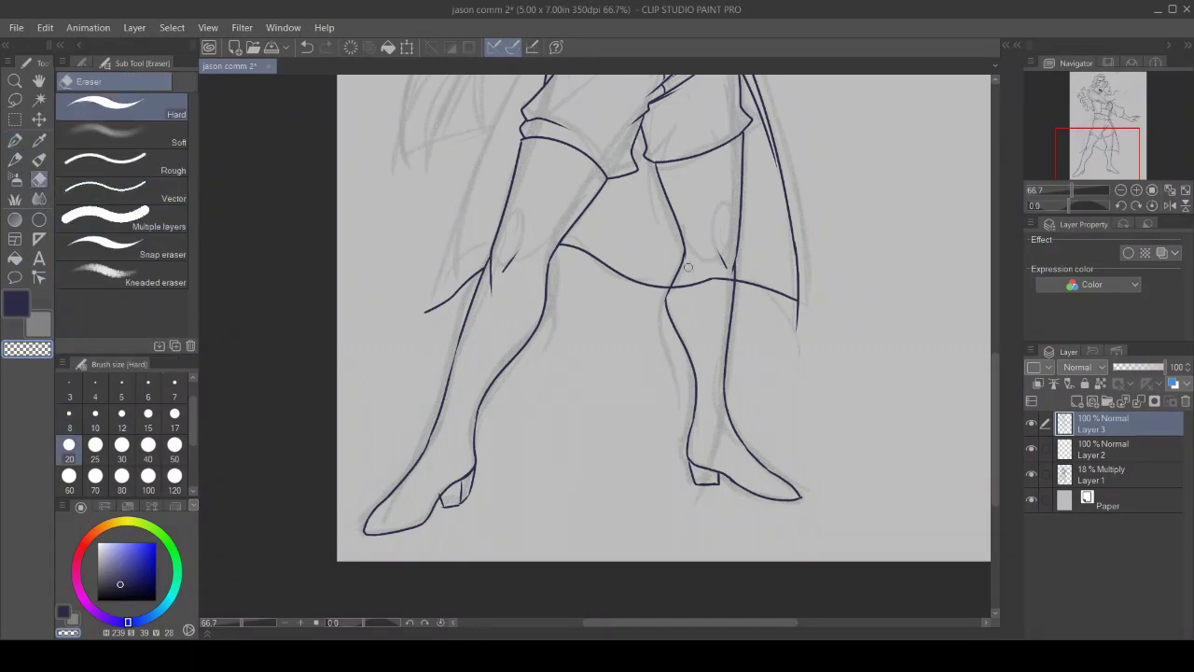
mouse_move(695, 284)
mouse_down()
mouse_move(712, 277)
mouse_move(669, 289)
mouse_move(728, 277)
mouse_up()
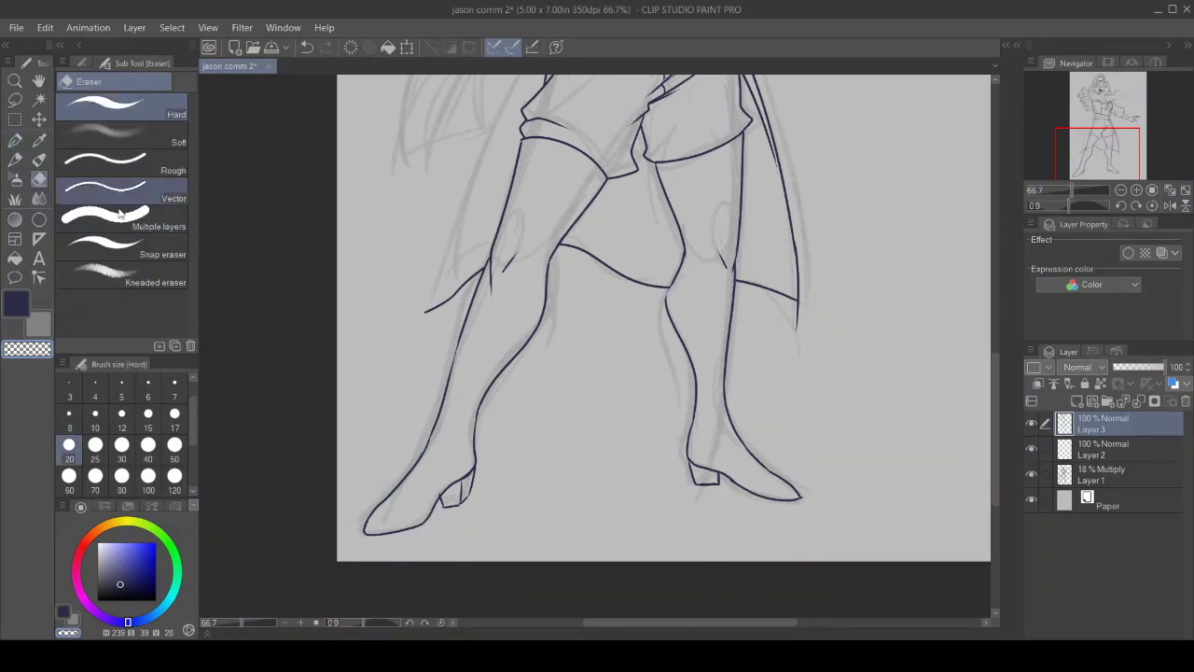
click(15, 140)
click(18, 308)
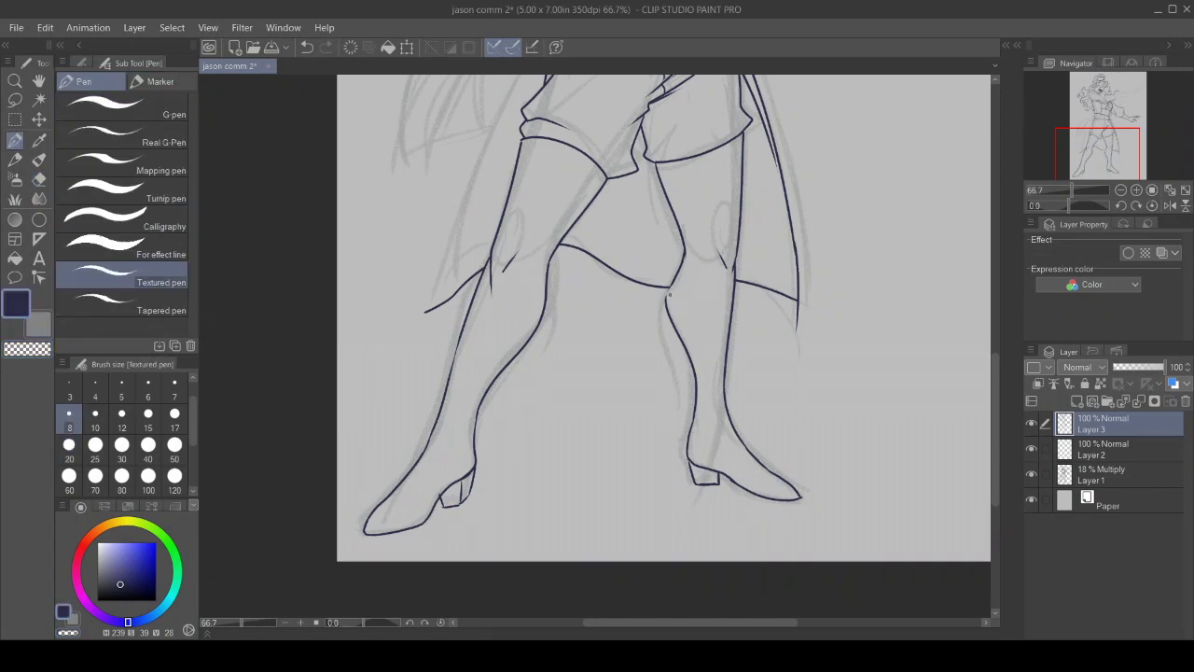
drag(672, 283, 666, 299)
Step: Erase the top outline of the second foot, redraw it down to the toe and refine the stroke's thickness
click(39, 179)
drag(744, 453, 778, 476)
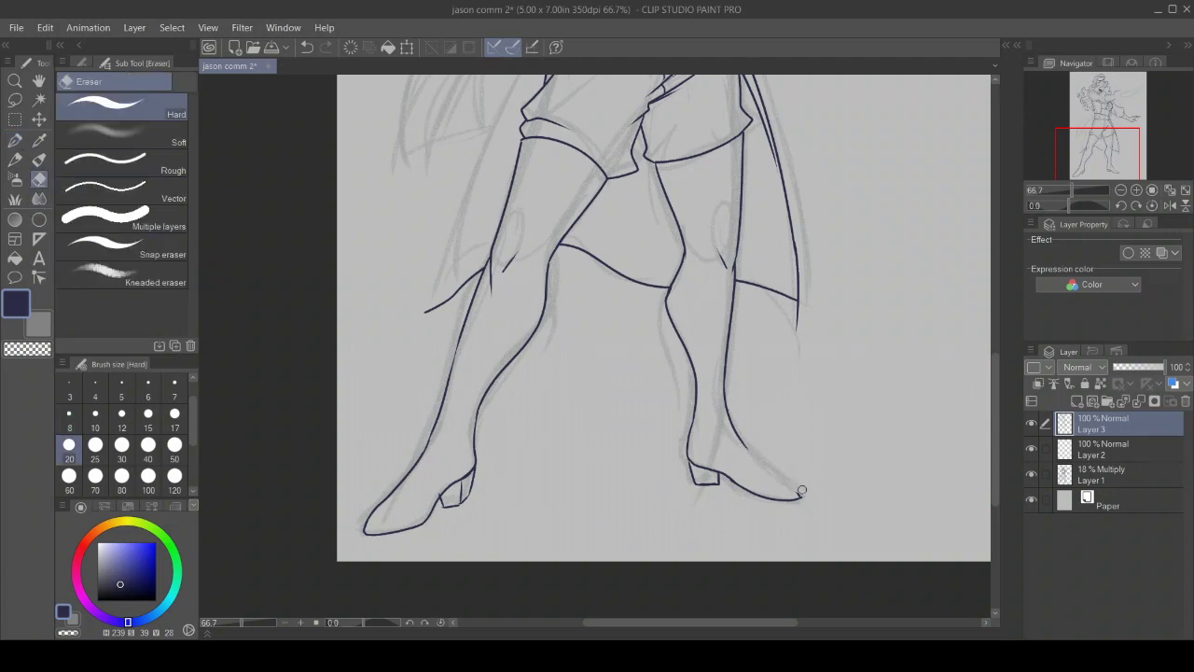
key(p)
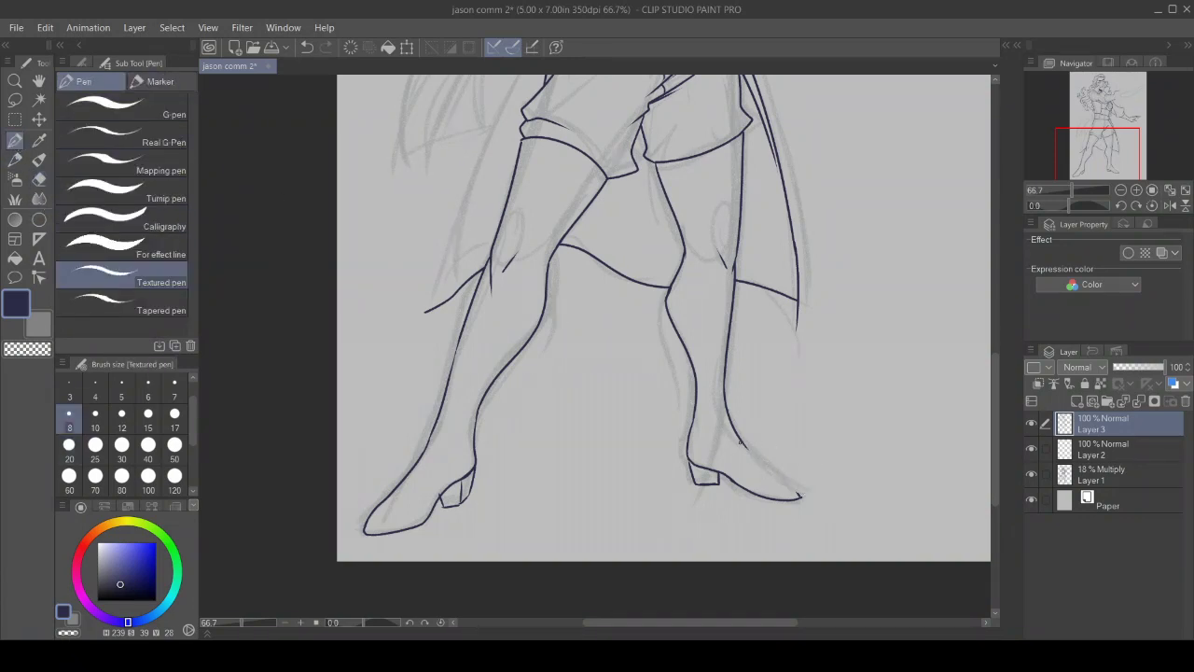
mouse_move(745, 446)
mouse_down()
mouse_move(800, 497)
mouse_move(795, 488)
mouse_up()
drag(792, 486, 800, 500)
key(c)
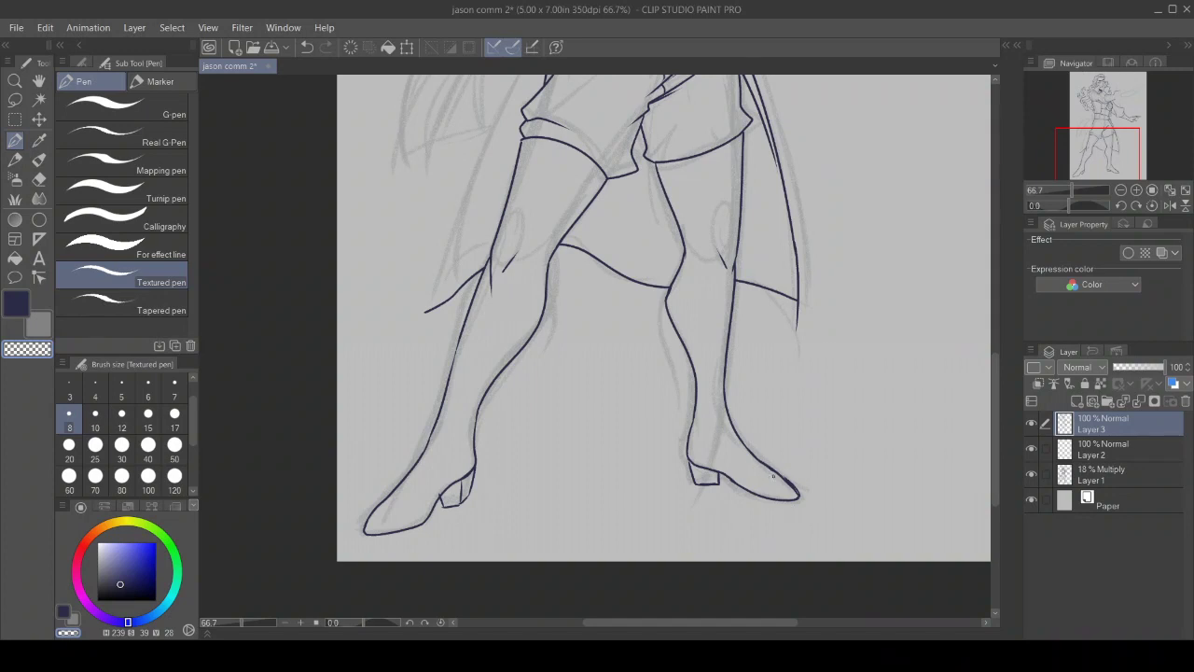
drag(754, 461, 793, 487)
key(c)
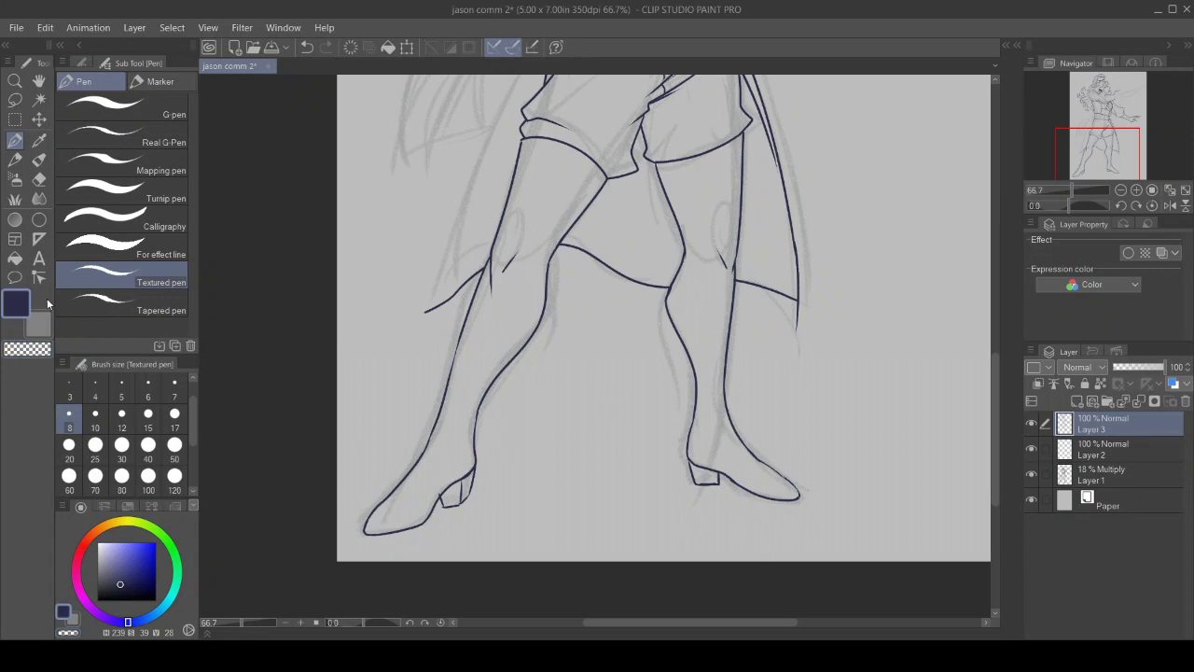
drag(758, 461, 795, 487)
Step: Ink the coat's missing outer edge from belt to hem, and erase the line overshoots at both hem corners
click(39, 178)
mouse_move(796, 327)
mouse_down()
mouse_move(788, 303)
mouse_move(805, 309)
mouse_up()
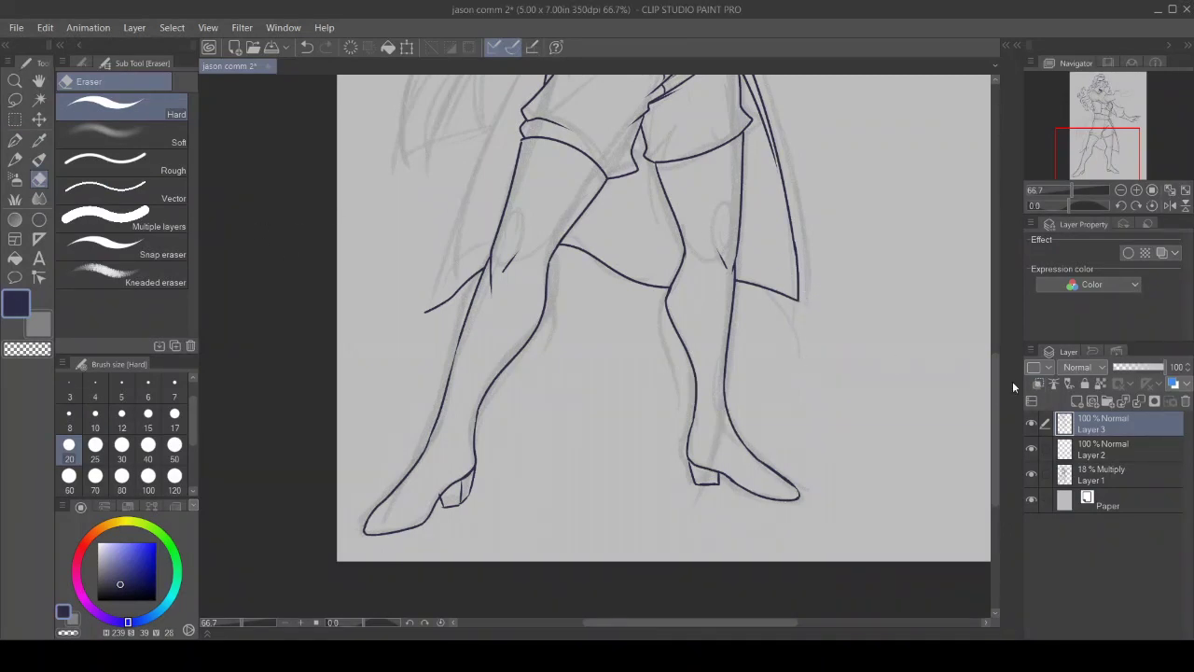
drag(995, 378, 1008, 318)
key(p)
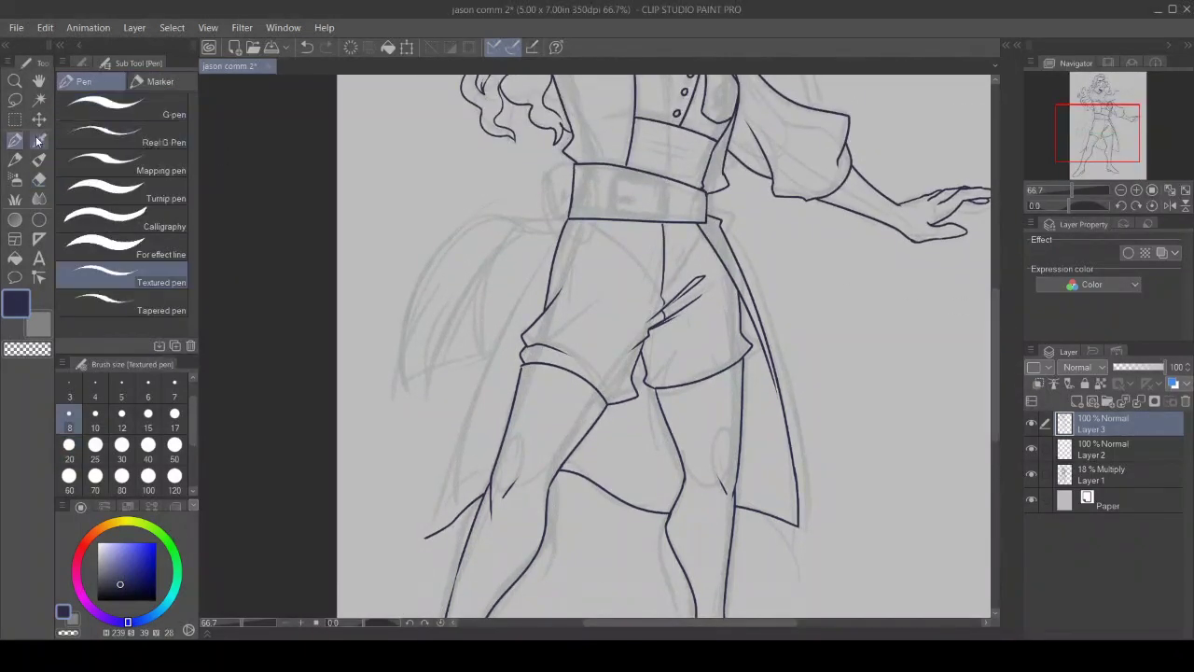
drag(566, 210, 411, 581)
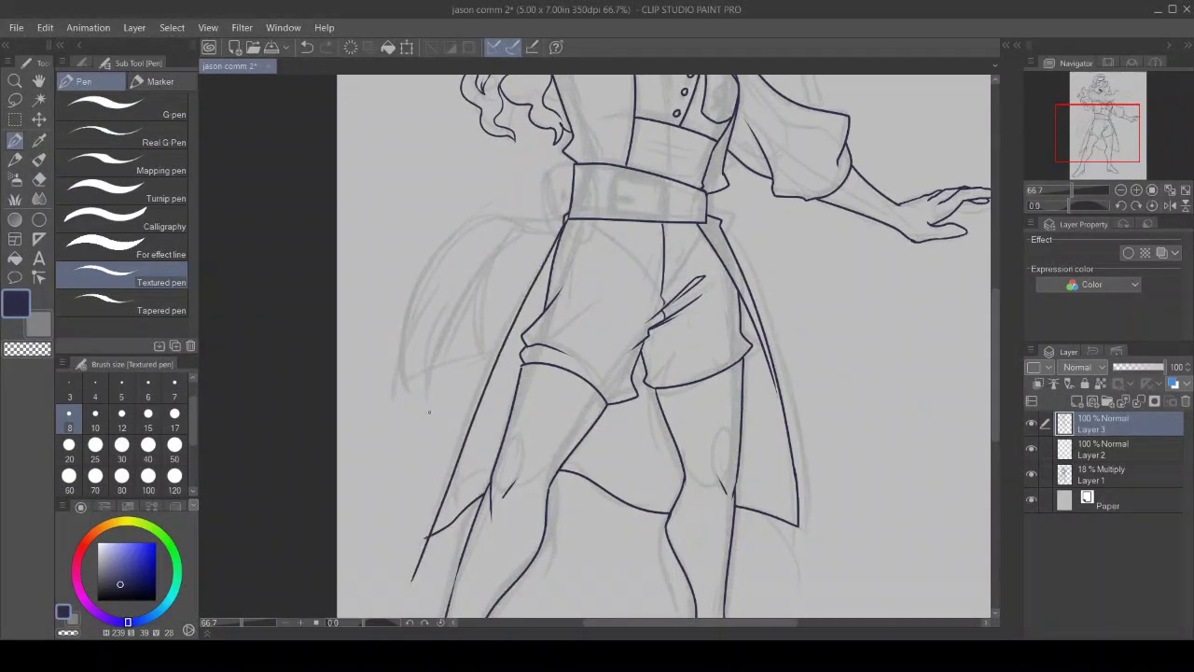
click(39, 178)
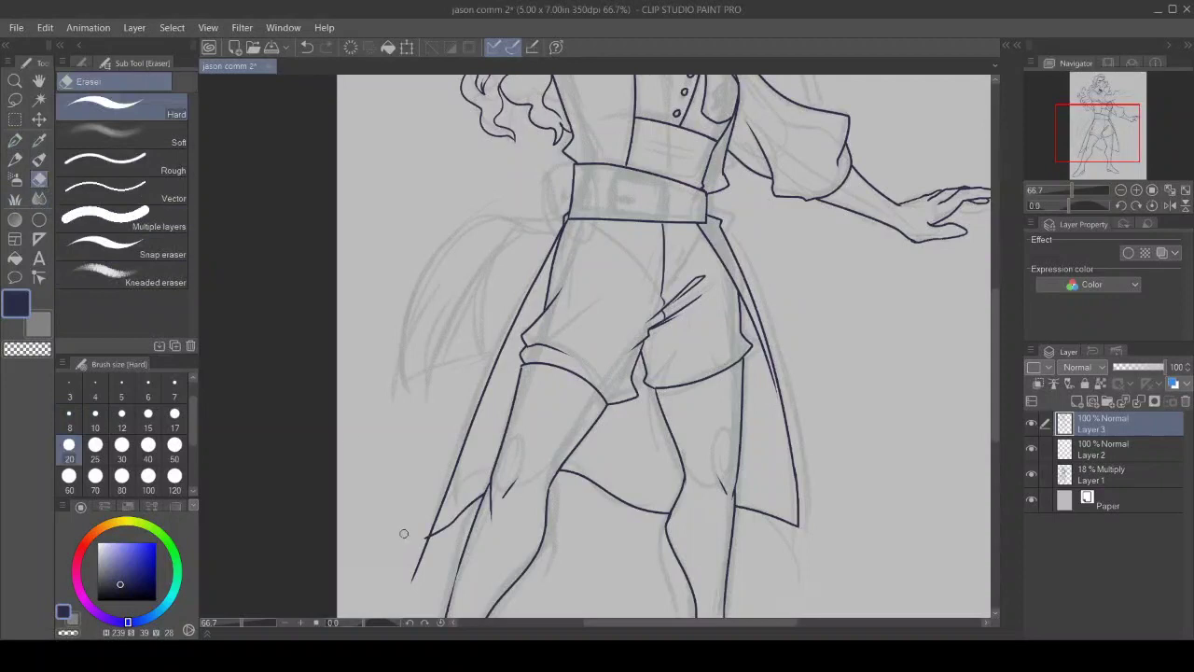
mouse_move(404, 533)
mouse_down()
mouse_move(432, 538)
mouse_move(403, 606)
mouse_up()
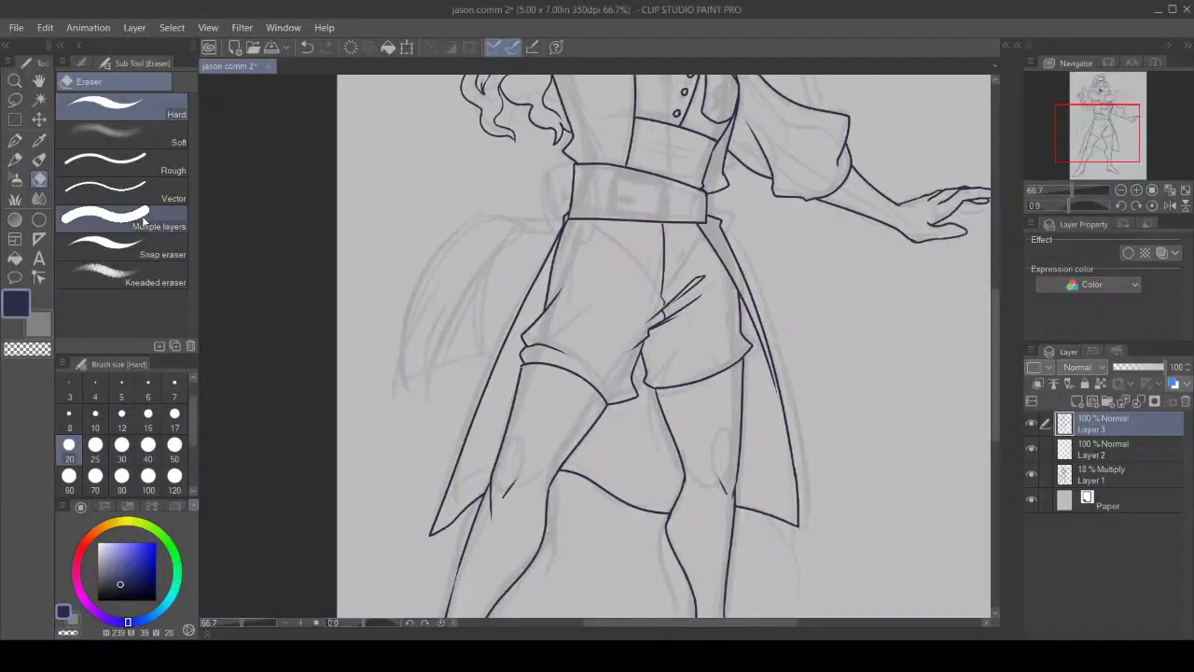
Step: Ink the coat's inner edge below the belt and erase the shorts outline it overlaps
click(14, 140)
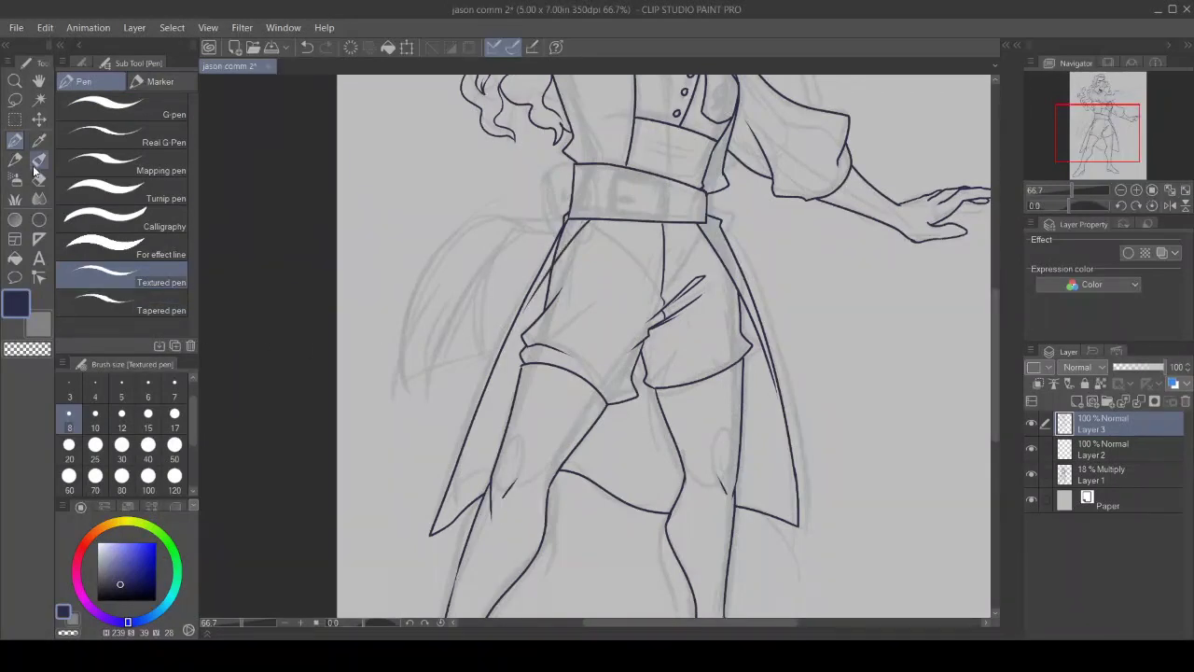
click(31, 351)
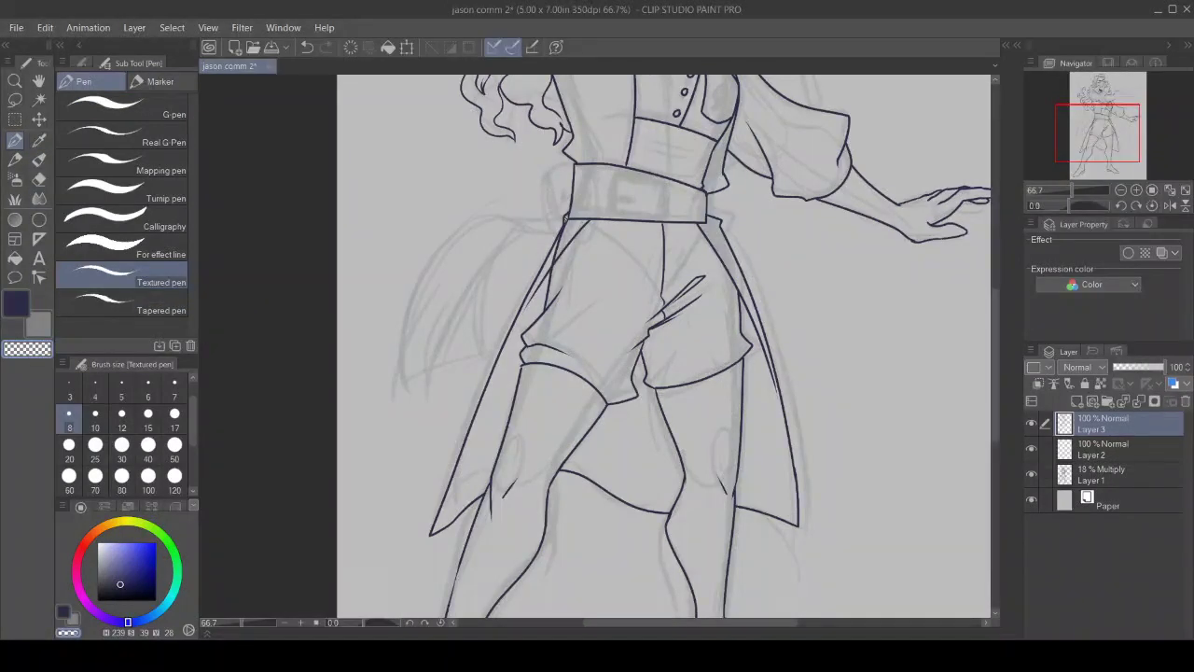
drag(565, 221, 549, 255)
key(c)
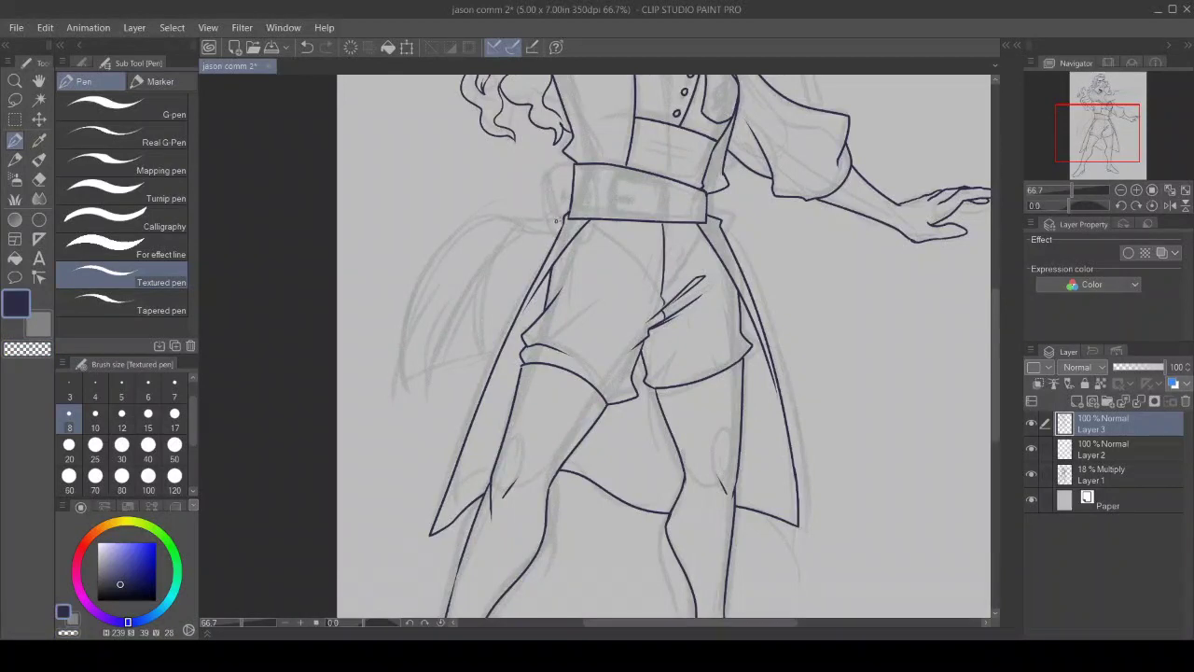
Step: Ink the coat tail billowing behind the hip with its inner edge and hem, and erase the overshoot at its corner
mouse_move(556, 221)
mouse_down()
mouse_move(420, 271)
mouse_move(404, 386)
mouse_up()
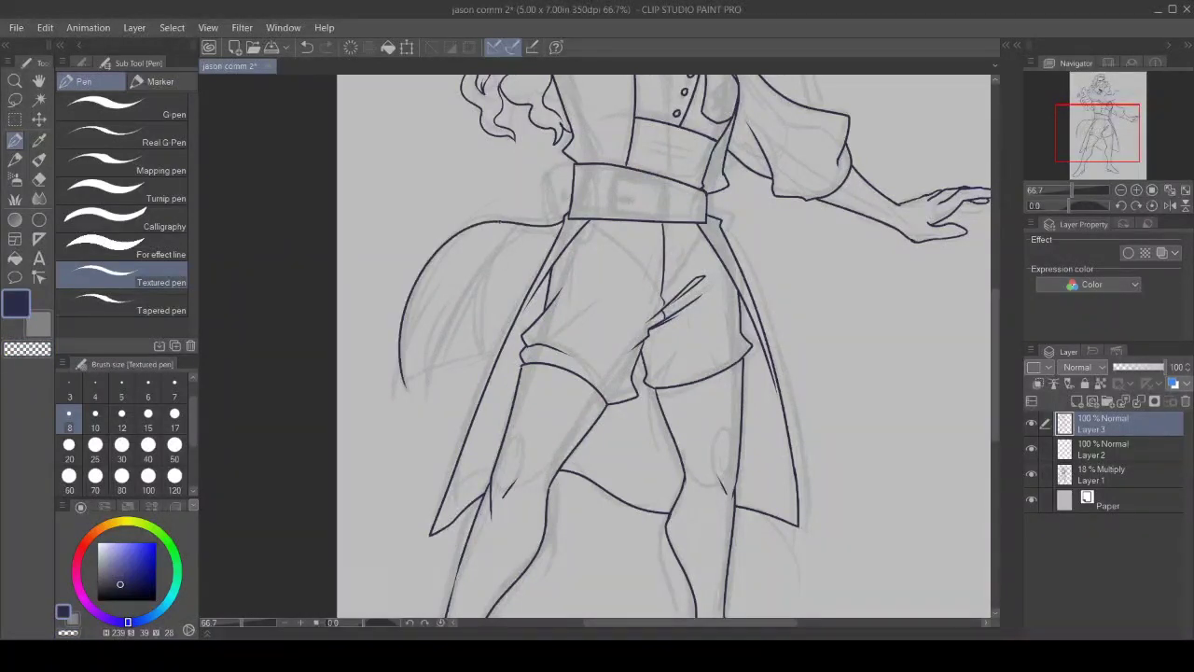
mouse_move(502, 222)
mouse_down()
mouse_move(558, 239)
mouse_move(466, 359)
mouse_move(401, 384)
mouse_up()
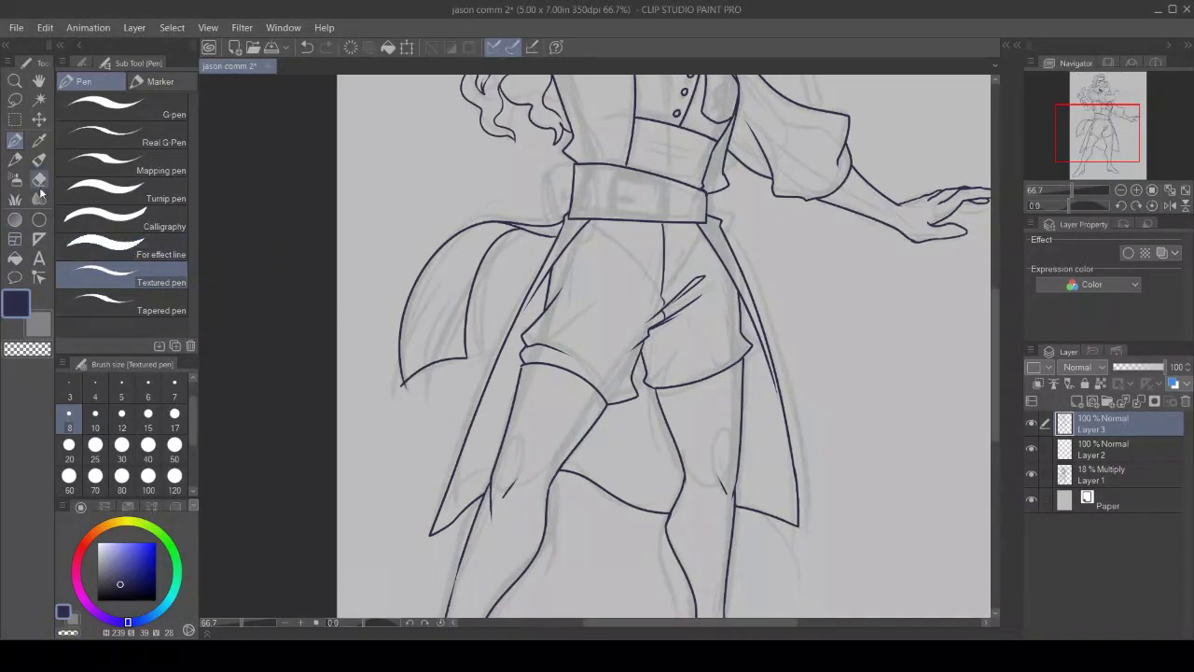
key(e)
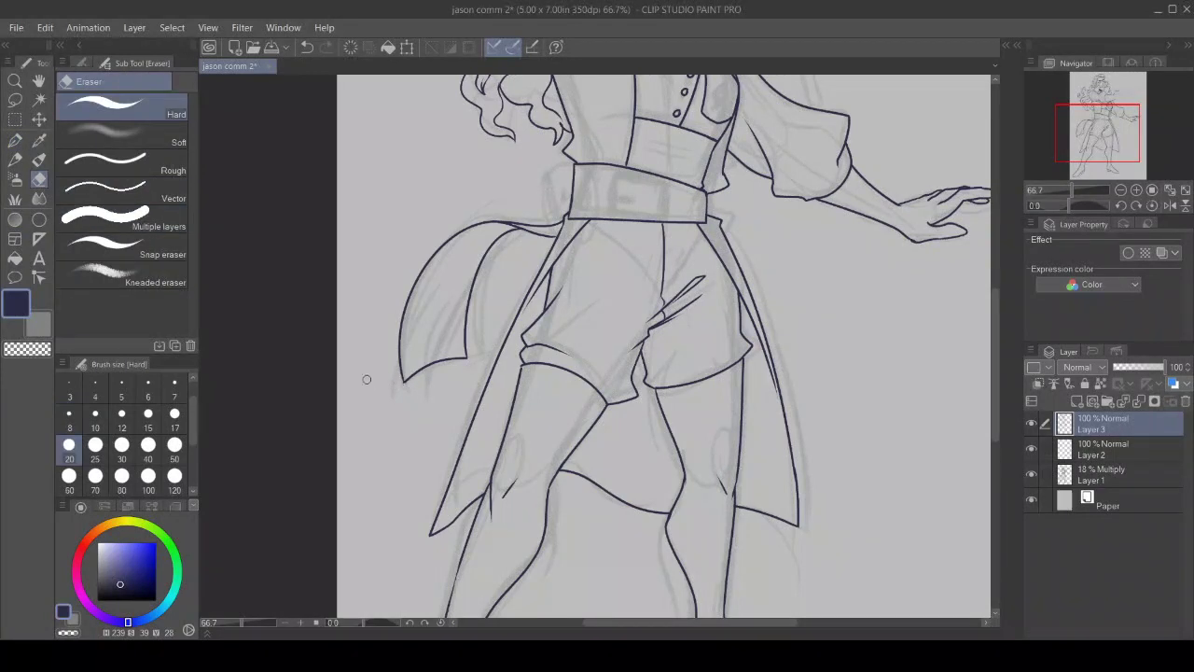
key(p)
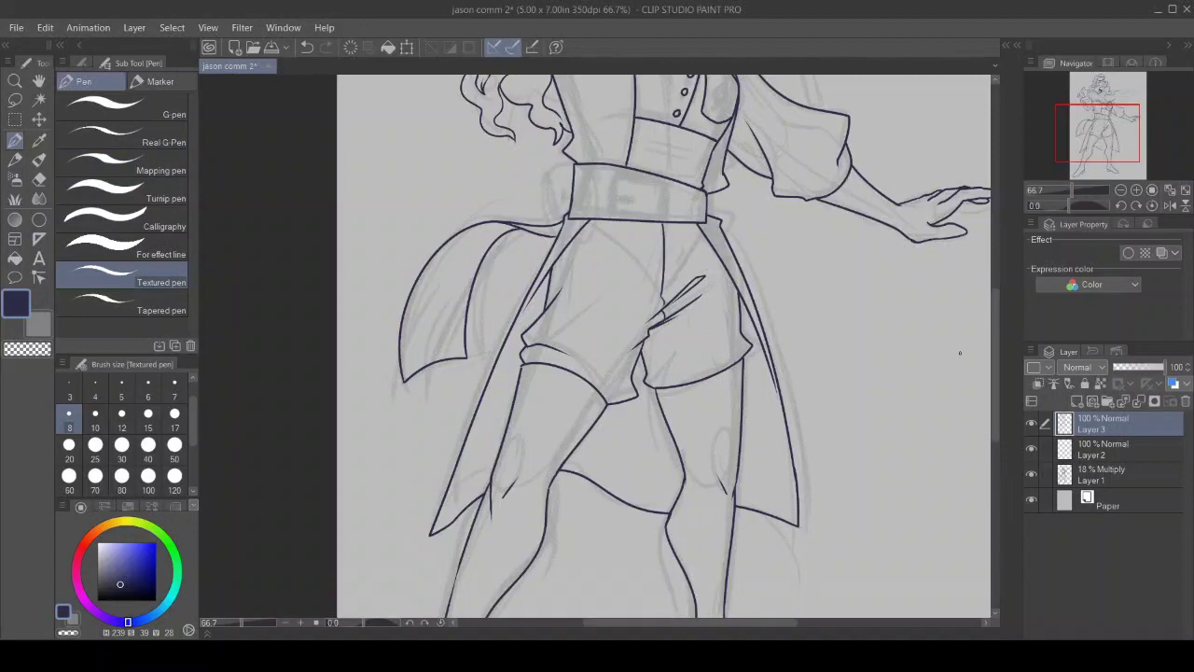
Step: Ink the rounded pouch hanging from the belt at the hip, including its front edge across the belt
scroll(811, 370, up, 5)
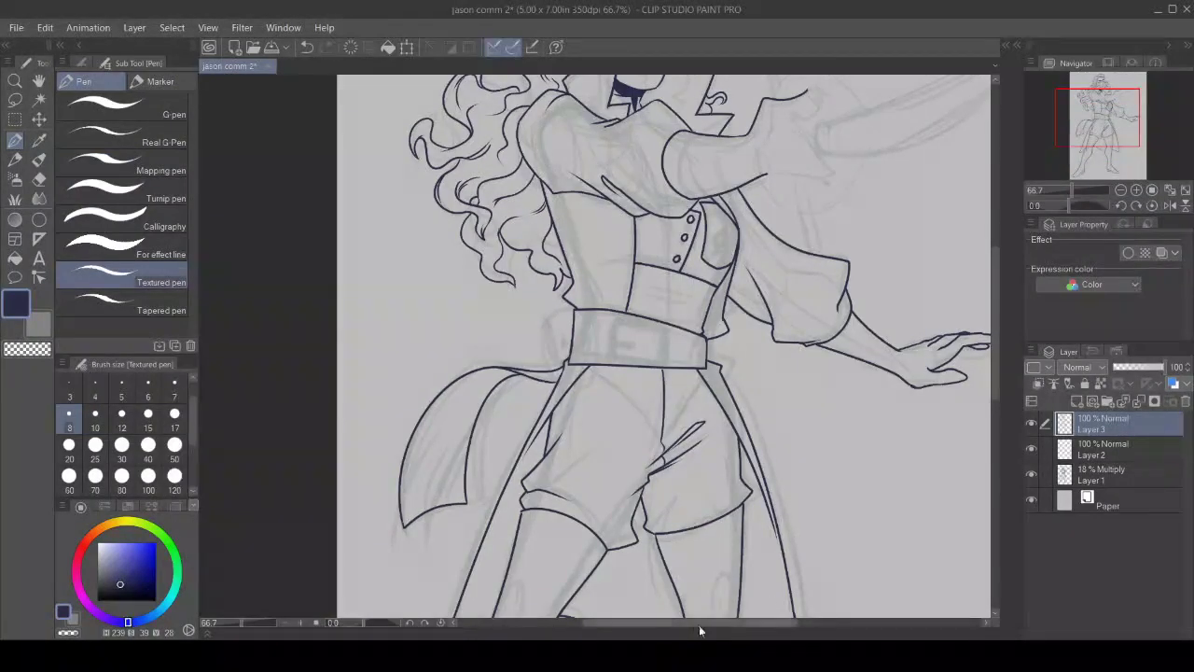
drag(699, 625, 740, 632)
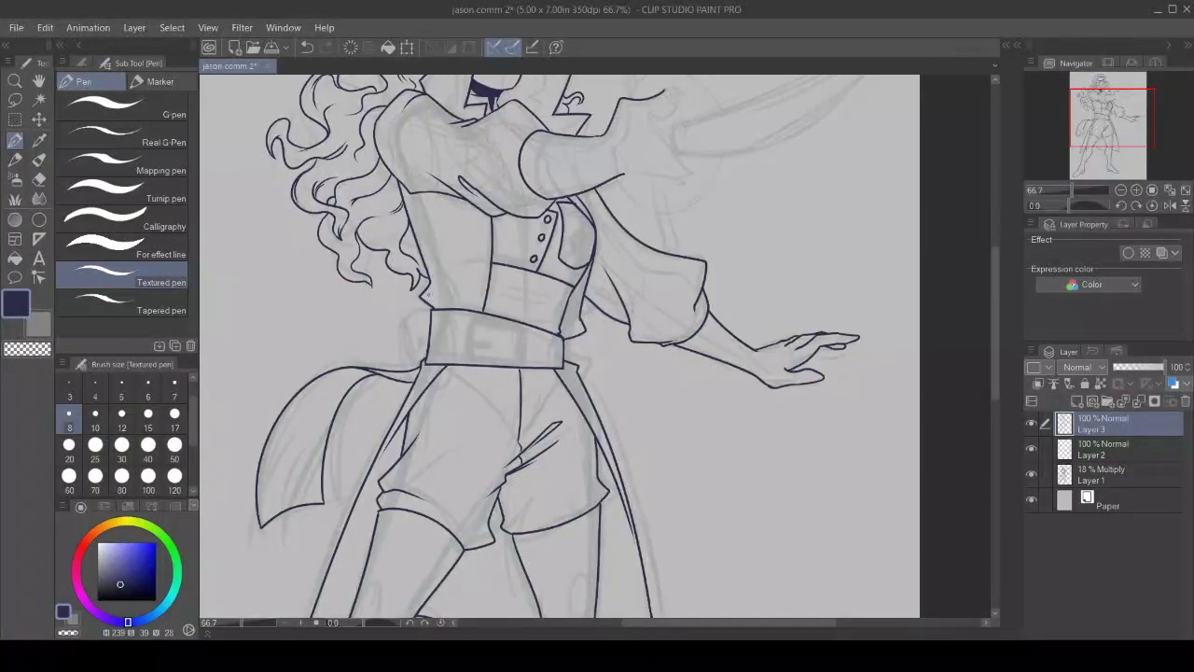
drag(436, 265, 429, 285)
mouse_move(443, 300)
mouse_down()
mouse_move(398, 326)
mouse_move(401, 381)
mouse_move(456, 374)
mouse_up()
drag(441, 304, 457, 364)
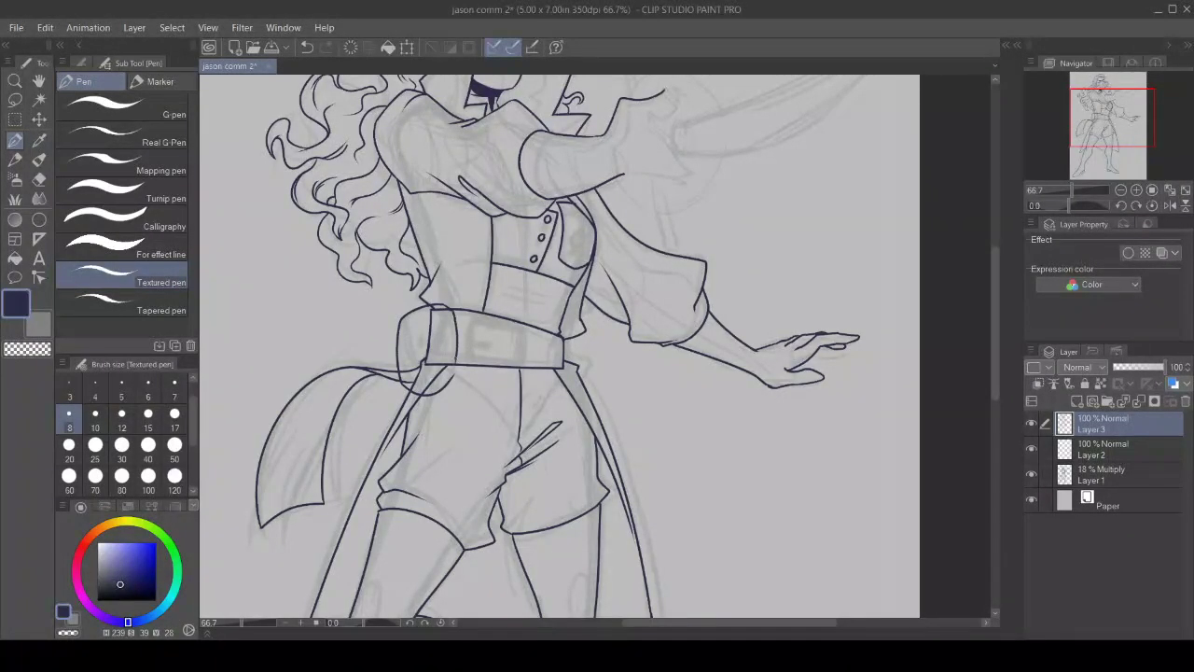
Step: Erase the belt and coat lines that run through the inside of the hip pouch
key(e)
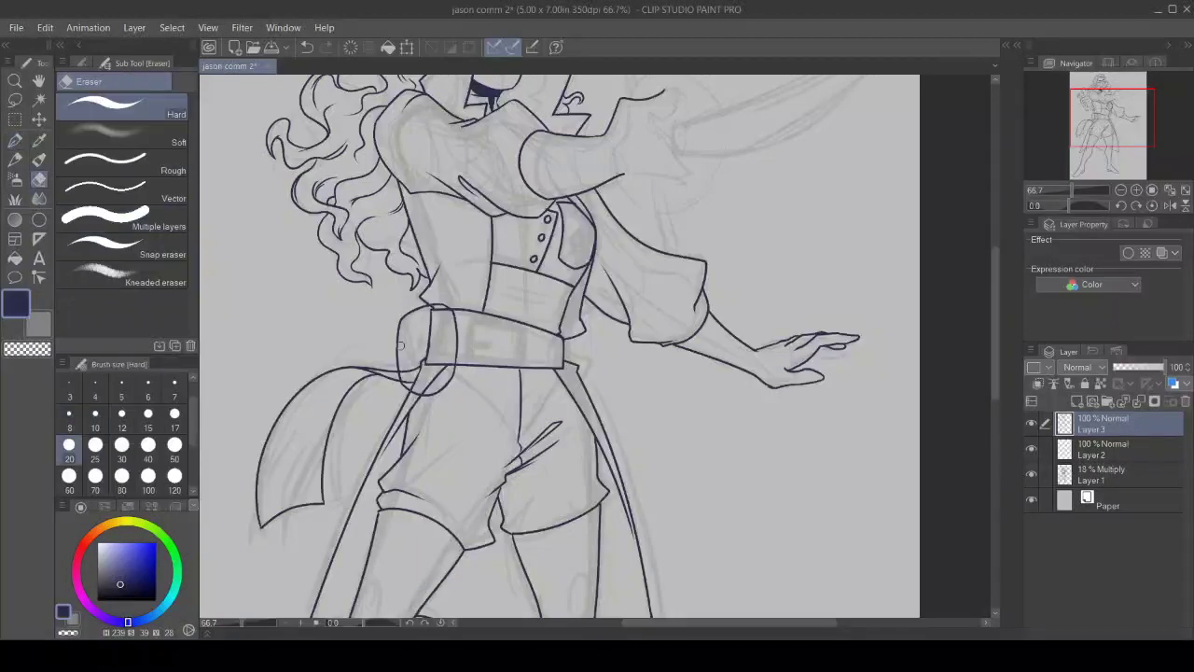
mouse_move(425, 359)
mouse_down()
mouse_move(410, 386)
mouse_move(404, 367)
mouse_up()
drag(431, 349, 432, 311)
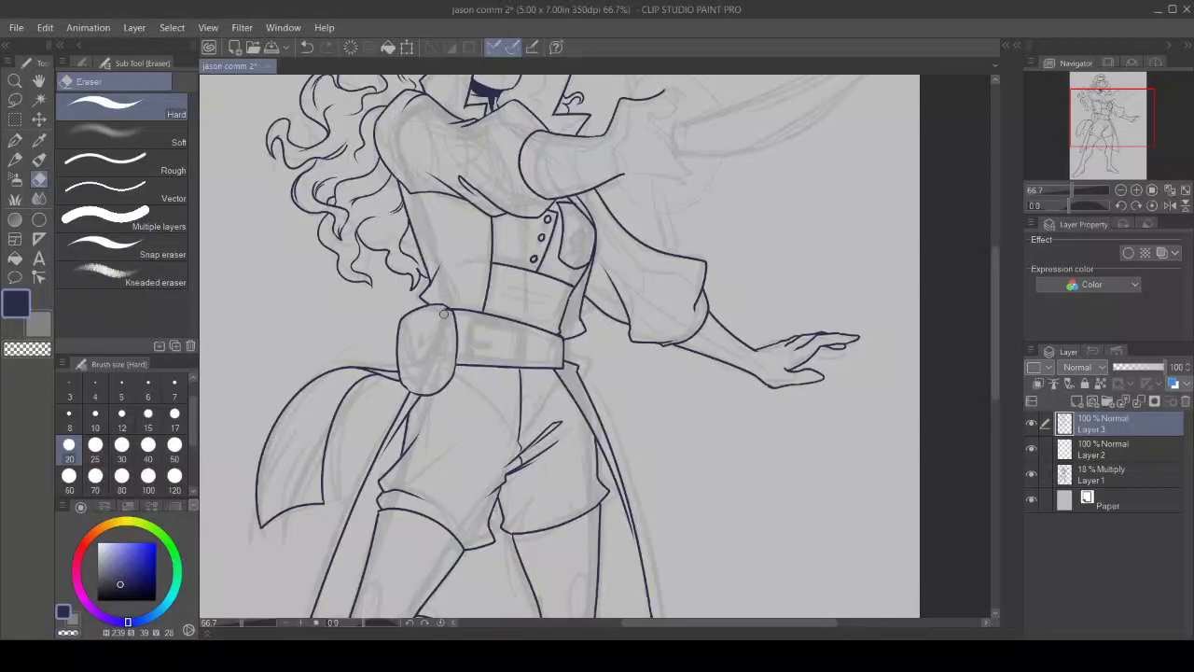
Step: Ink the hip pouch's flap edge, its small round button and the line along its front side
click(15, 140)
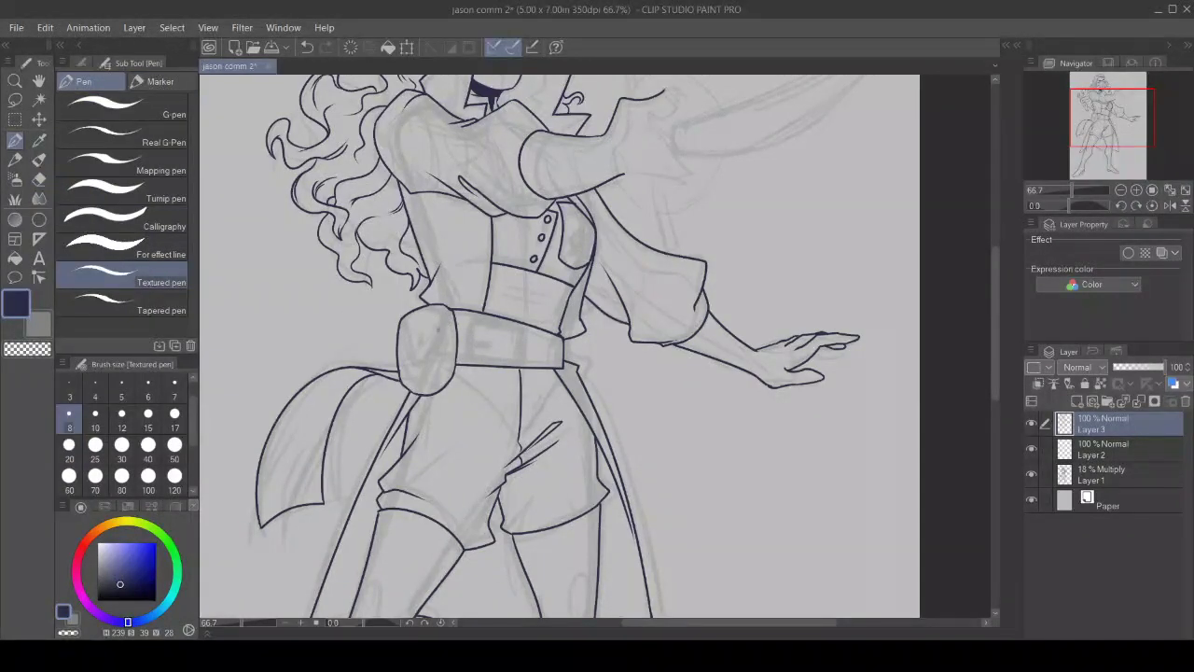
mouse_move(438, 327)
mouse_down()
mouse_move(415, 360)
mouse_move(401, 353)
mouse_move(422, 362)
mouse_up()
click(413, 352)
drag(995, 336, 994, 311)
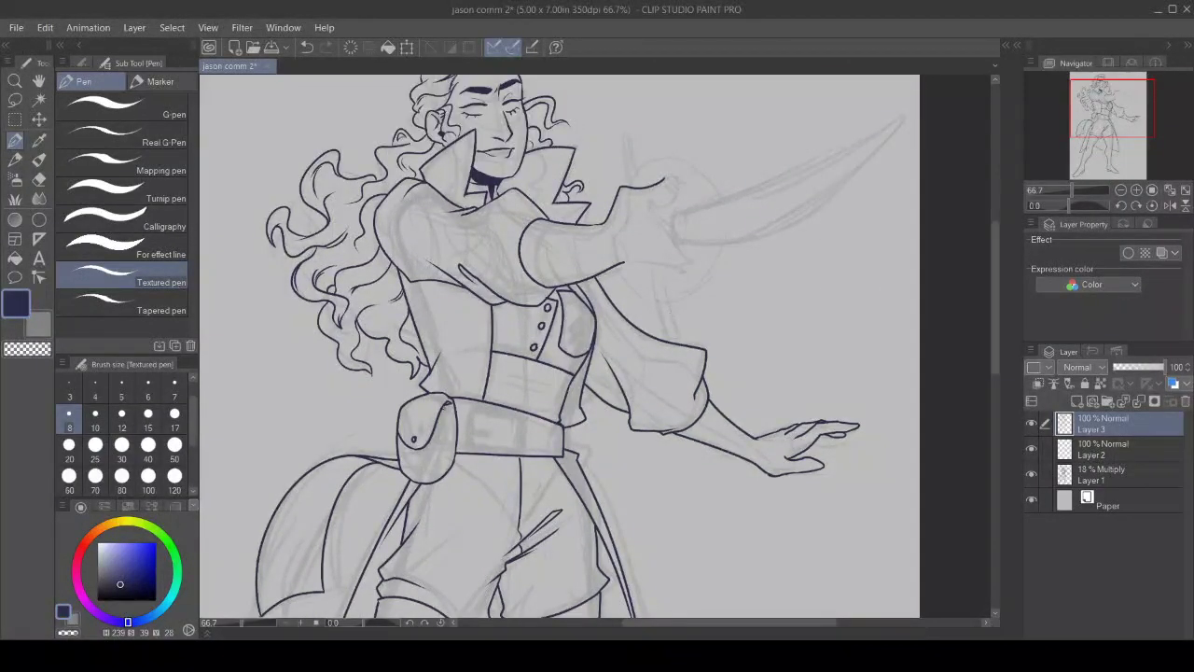
drag(444, 405, 442, 446)
Step: Clean up the jaw line at the chin with transparent strokes and re-ink its contour
drag(995, 280, 966, 448)
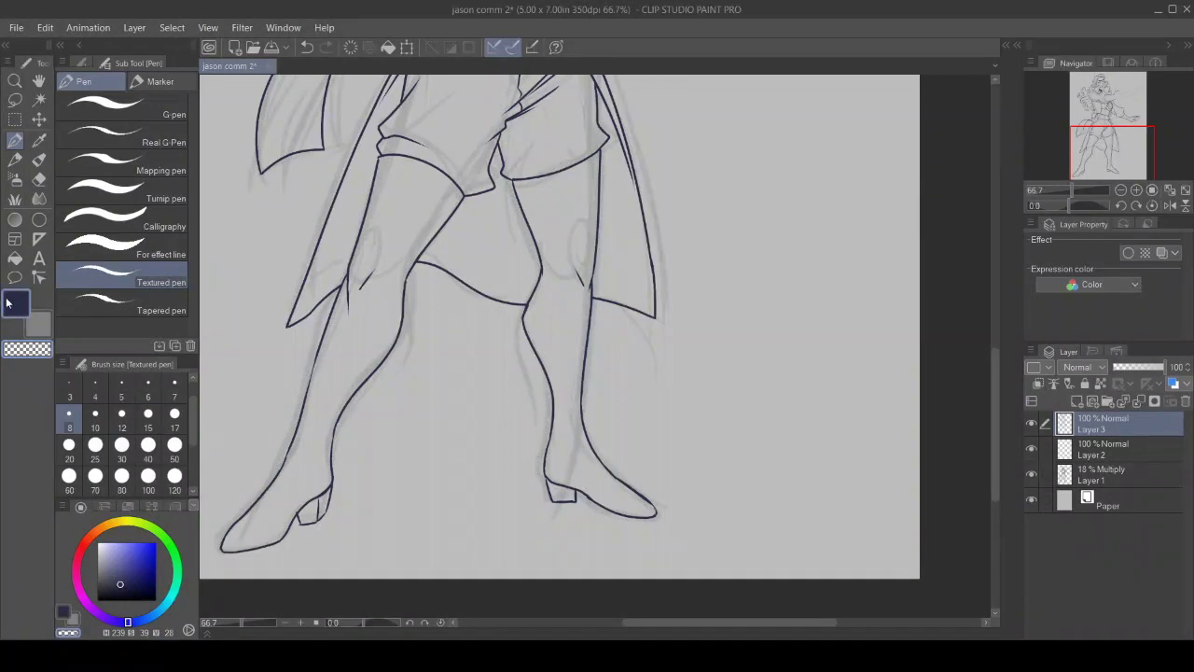
drag(995, 448, 1007, 233)
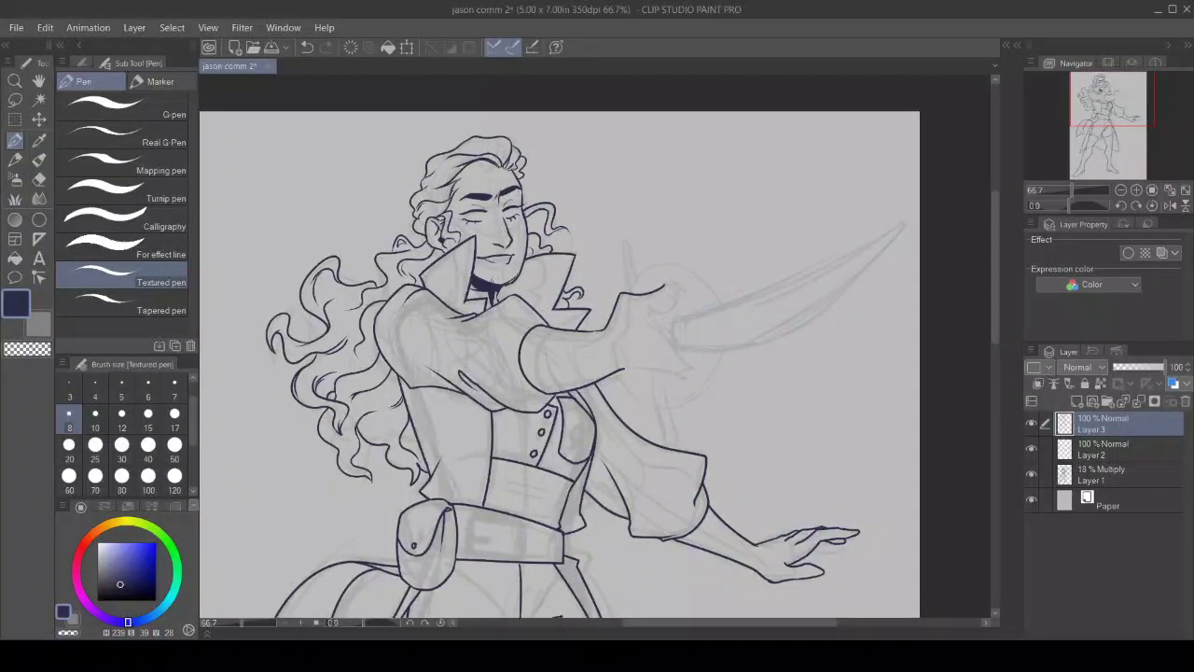
click(27, 348)
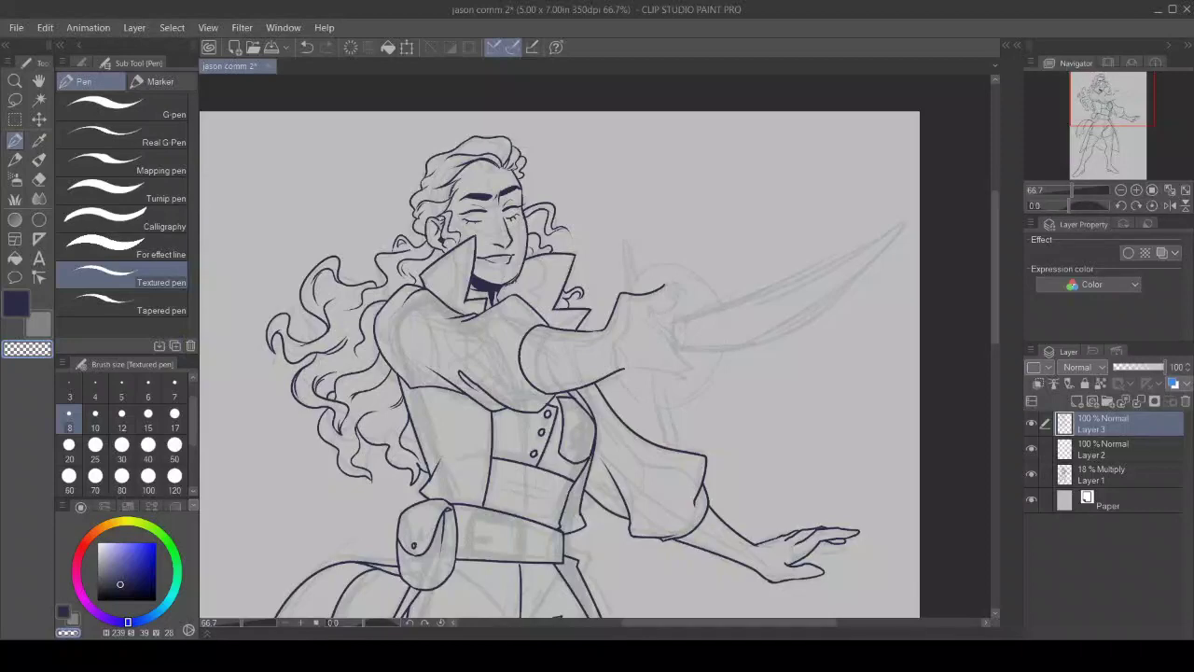
mouse_move(515, 280)
mouse_down()
mouse_move(522, 268)
mouse_move(510, 281)
mouse_up()
key(c)
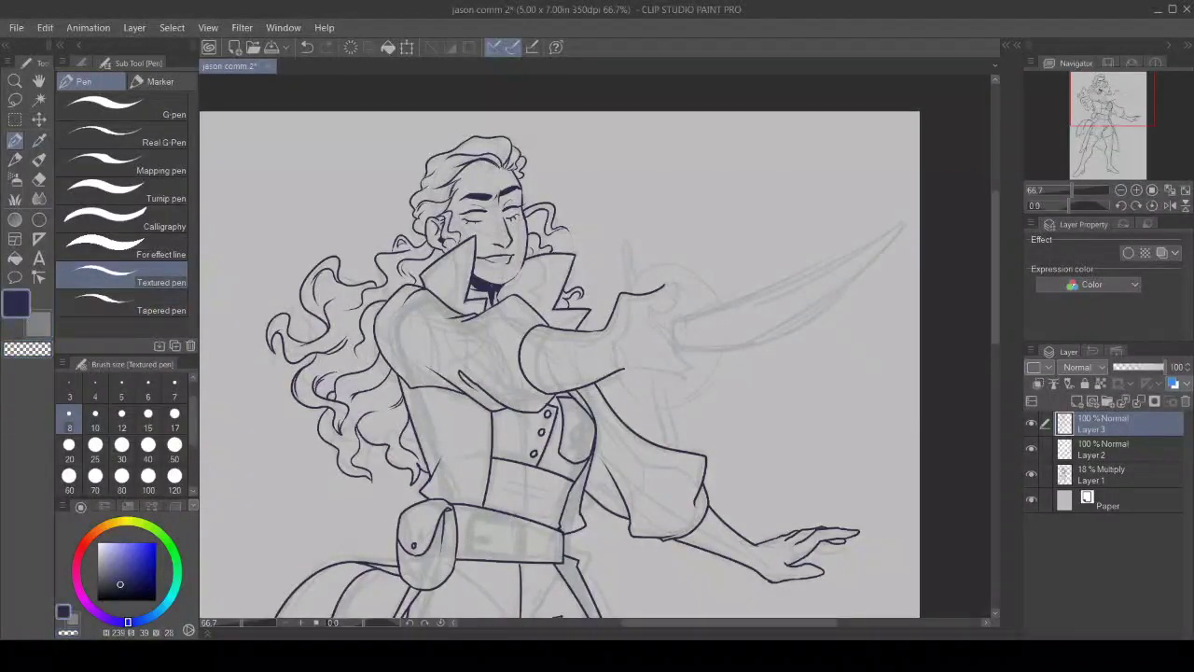
drag(511, 280, 518, 273)
Step: Ink the large rounded outline of the sword's hand guard around the raised hand
drag(673, 623, 716, 623)
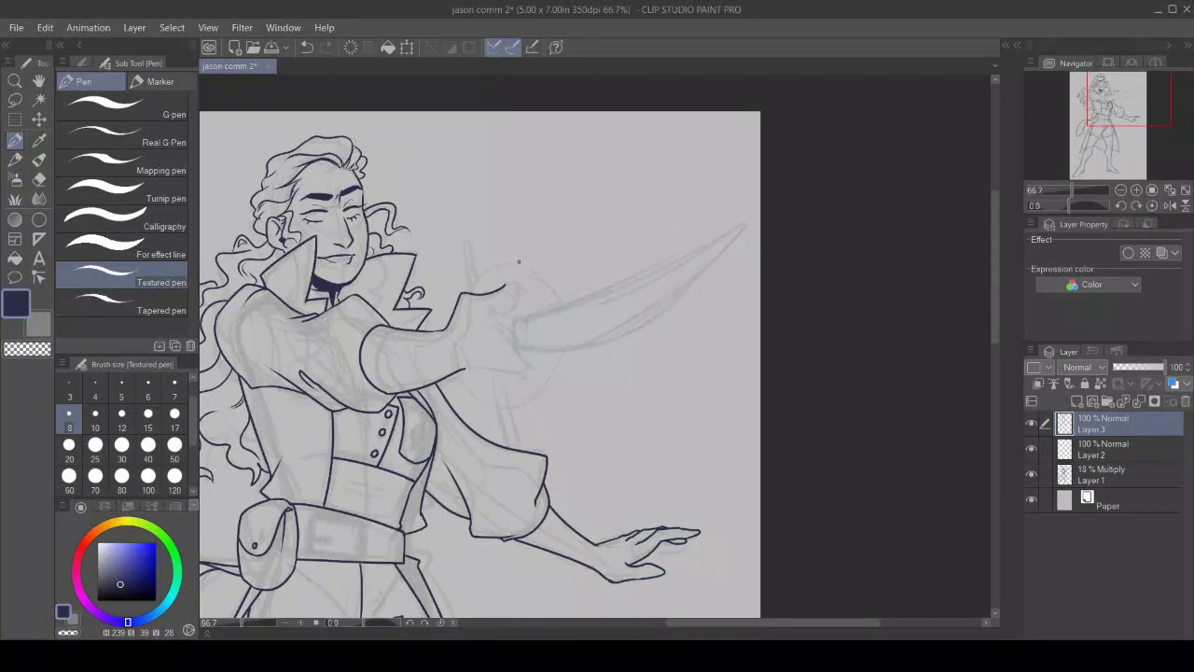
mouse_move(517, 265)
mouse_down()
mouse_move(474, 273)
mouse_move(485, 310)
mouse_move(455, 324)
mouse_move(463, 365)
mouse_move(449, 347)
mouse_move(444, 361)
mouse_move(463, 368)
mouse_move(461, 385)
mouse_move(512, 410)
mouse_move(551, 384)
mouse_move(572, 338)
mouse_up()
mouse_move(516, 264)
mouse_down()
mouse_move(534, 272)
mouse_move(568, 338)
mouse_up()
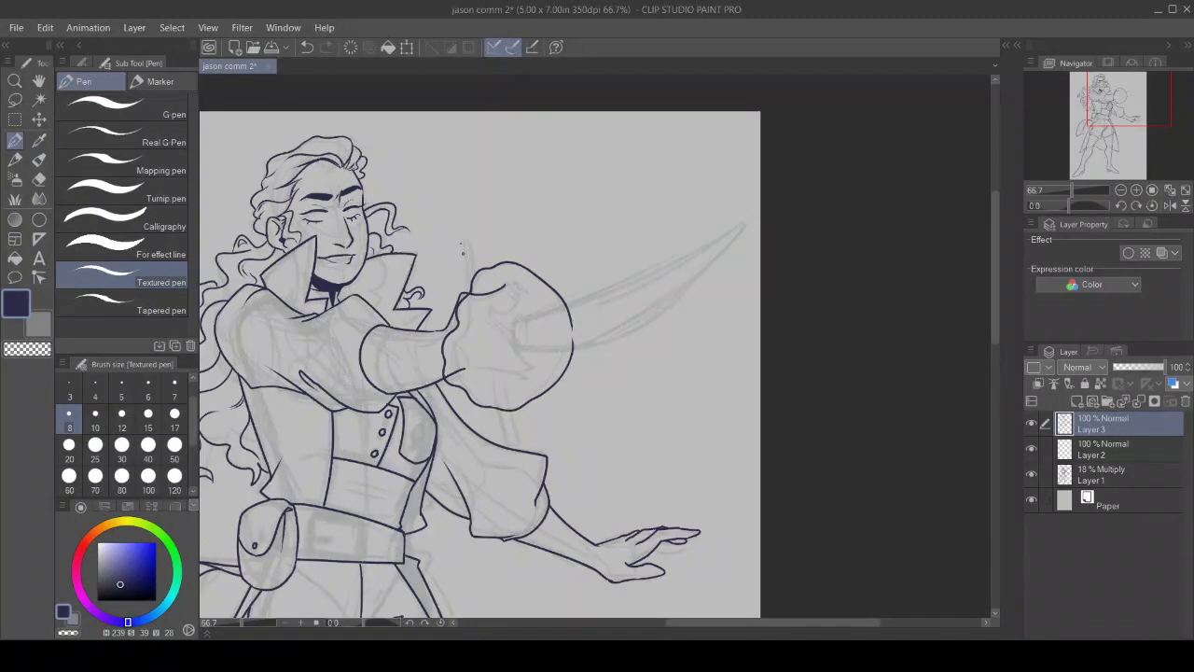
Step: Ink the guard's thin crossbar as two parallel lines at brush size 6, and cap both ends at size 8
click(147, 382)
drag(460, 245, 511, 463)
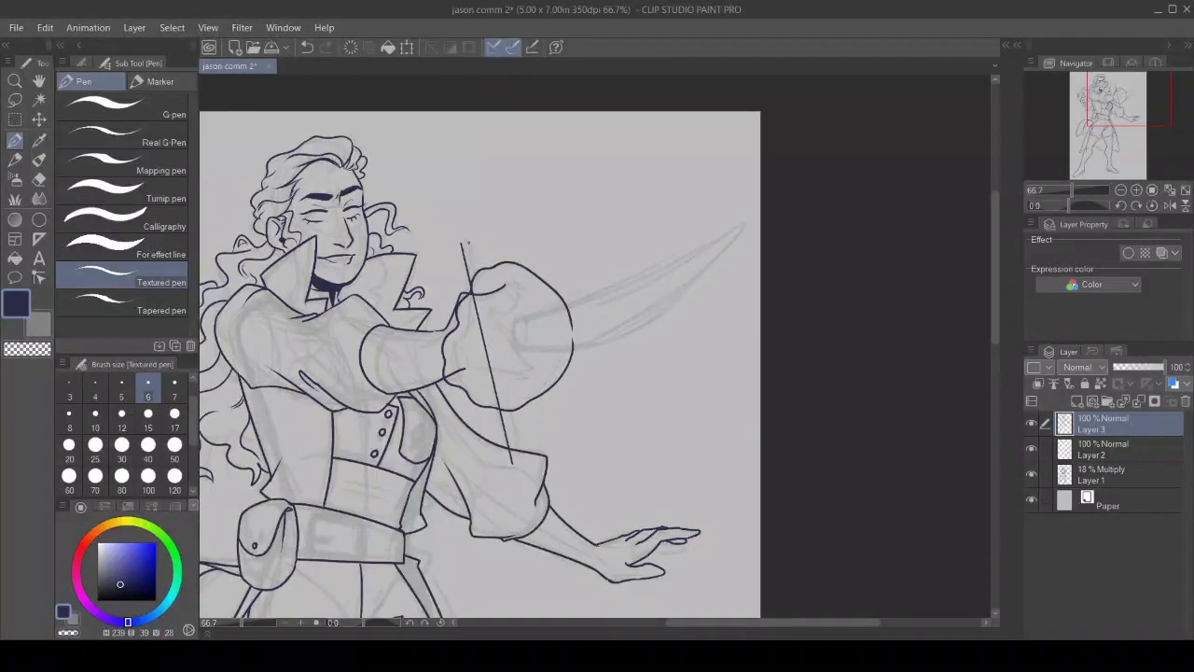
drag(469, 242, 521, 460)
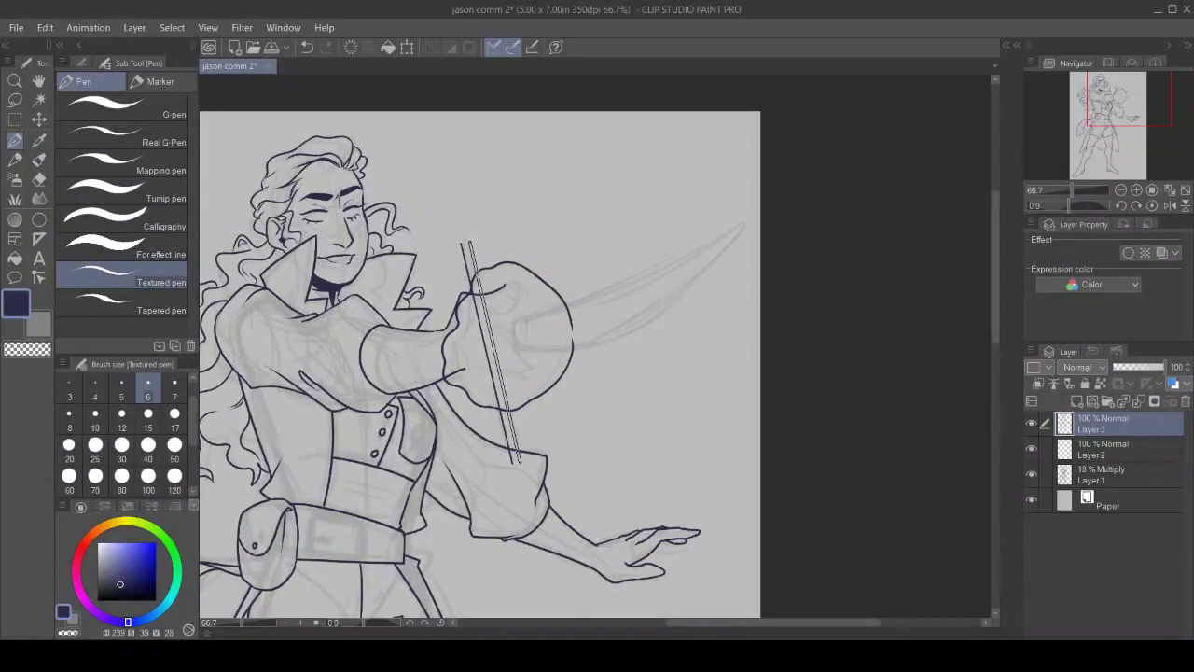
click(69, 415)
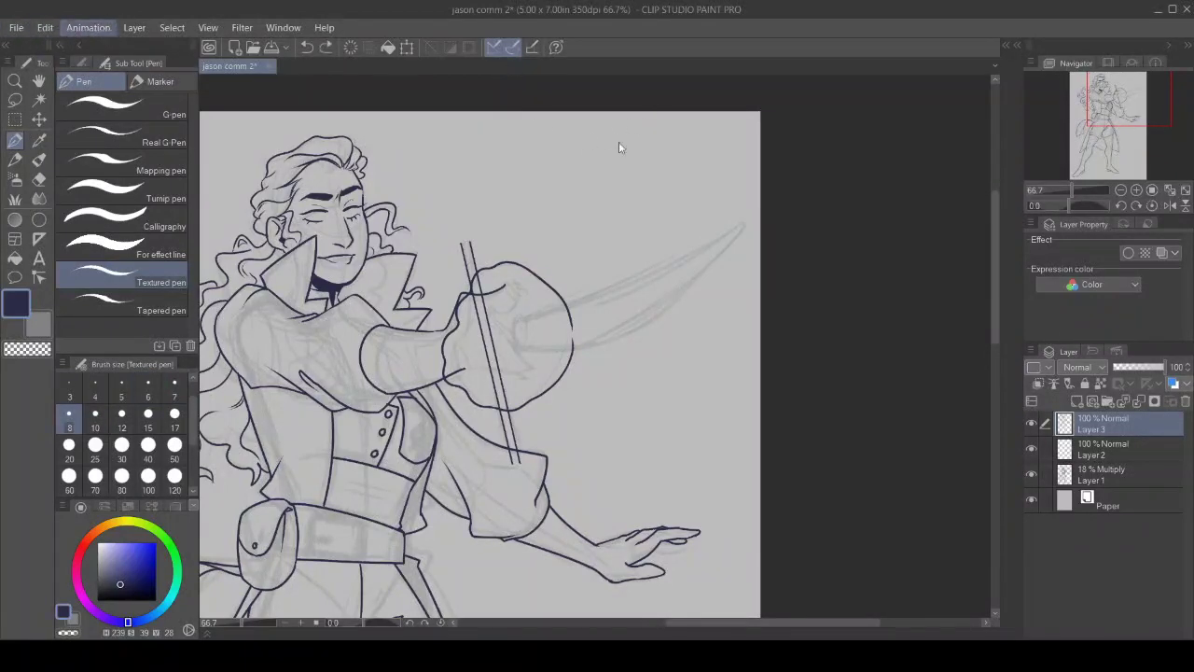
drag(460, 244, 467, 240)
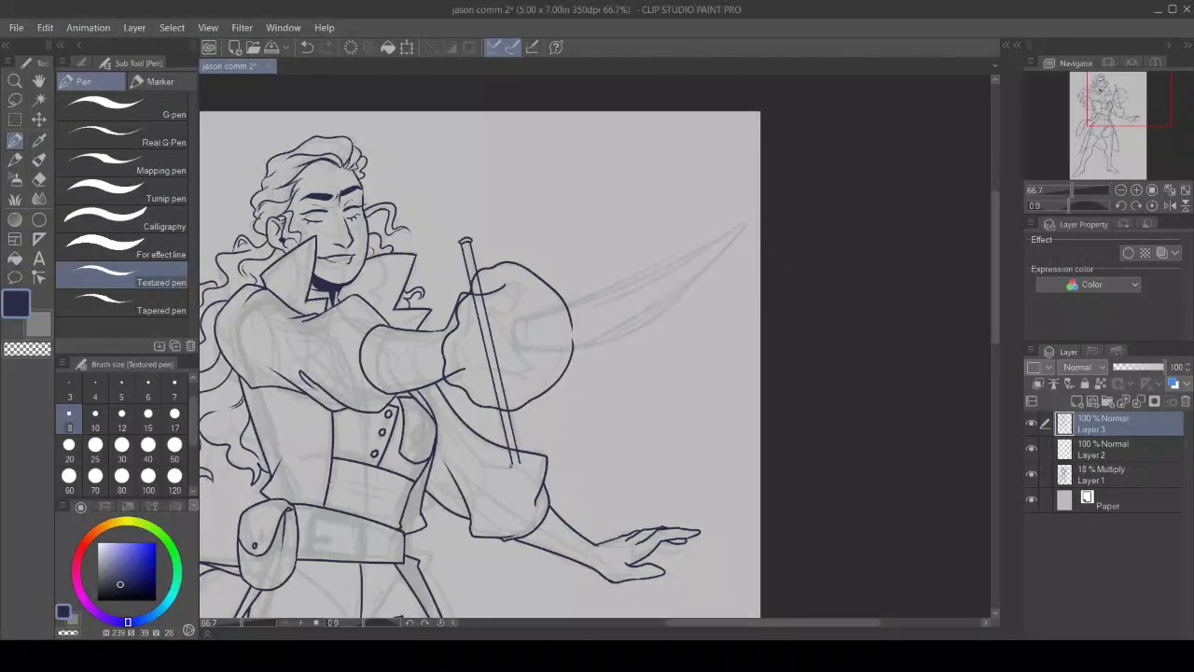
drag(510, 467, 520, 463)
Step: Erase the crossbar lines inside the hand guard and the sleeve outline that crosses the bar
click(27, 349)
click(39, 182)
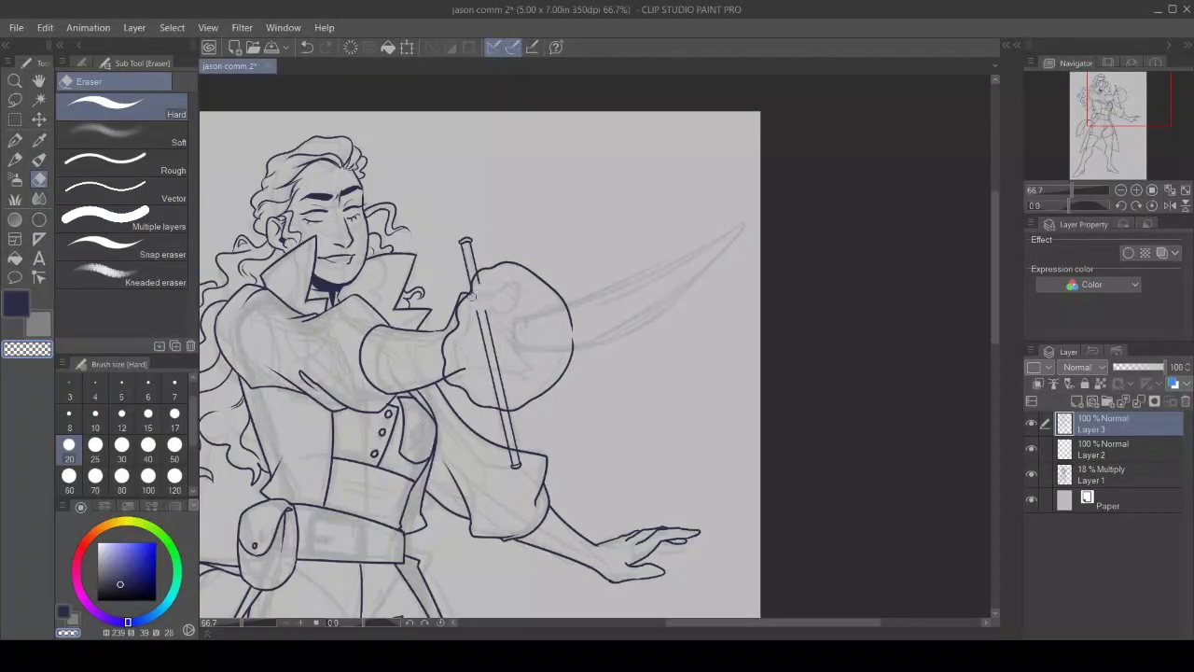
drag(480, 273, 502, 407)
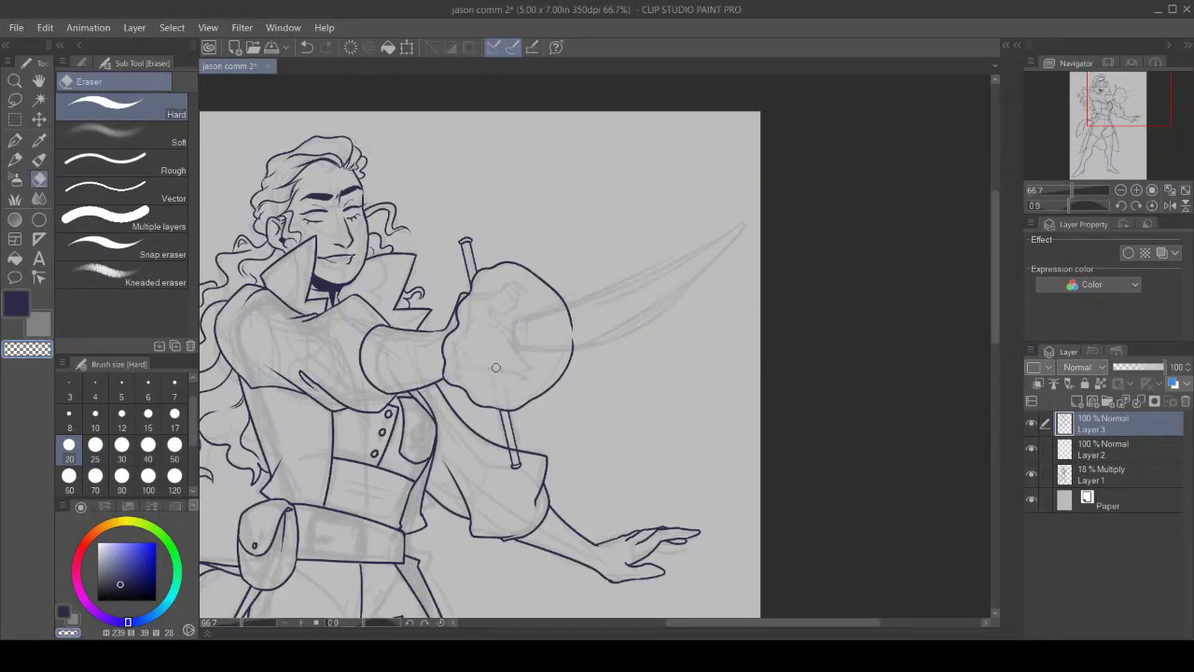
drag(496, 368, 513, 446)
Step: Ink the radiating fold lines around the hand guard's rim and the curved sword blade extending from its centre
click(15, 300)
click(16, 139)
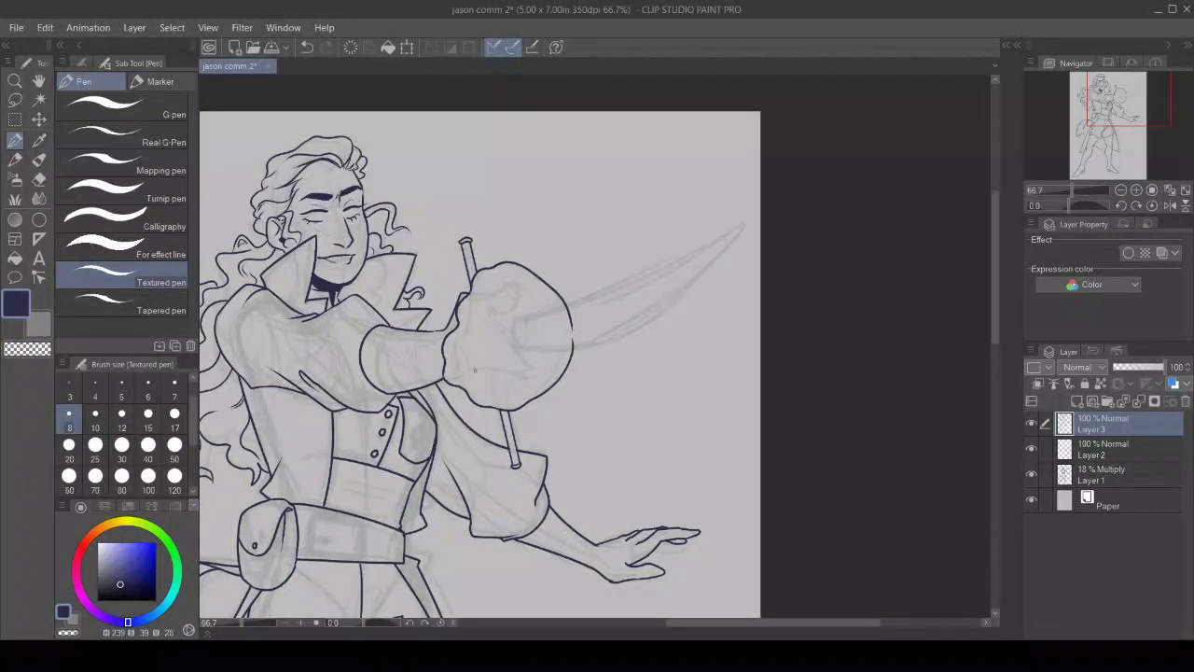
mouse_move(457, 388)
mouse_down()
mouse_move(490, 377)
mouse_move(484, 358)
mouse_up()
drag(489, 405, 529, 375)
mouse_move(455, 330)
mouse_down()
mouse_move(485, 329)
mouse_move(510, 269)
mouse_up()
mouse_move(515, 328)
mouse_down()
mouse_move(519, 358)
mouse_move(729, 217)
mouse_move(618, 322)
mouse_move(515, 352)
mouse_move(571, 341)
mouse_up()
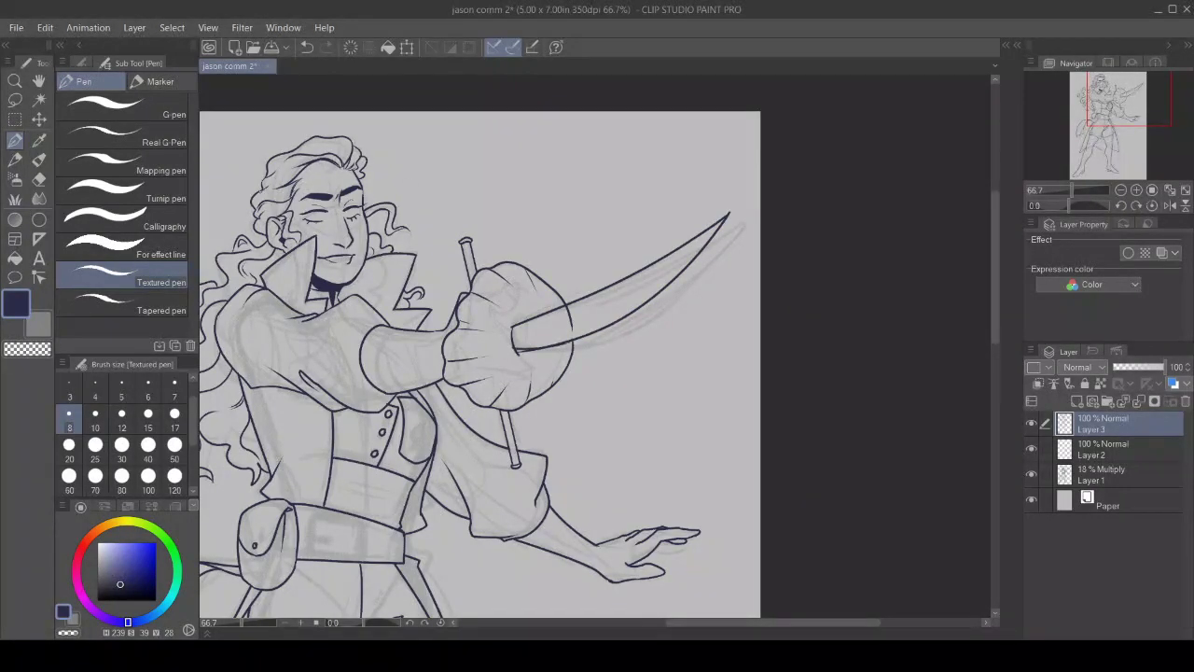
Step: Erase the guard's rim where it crosses the blade, and ink detail lines at the blade's base
click(41, 349)
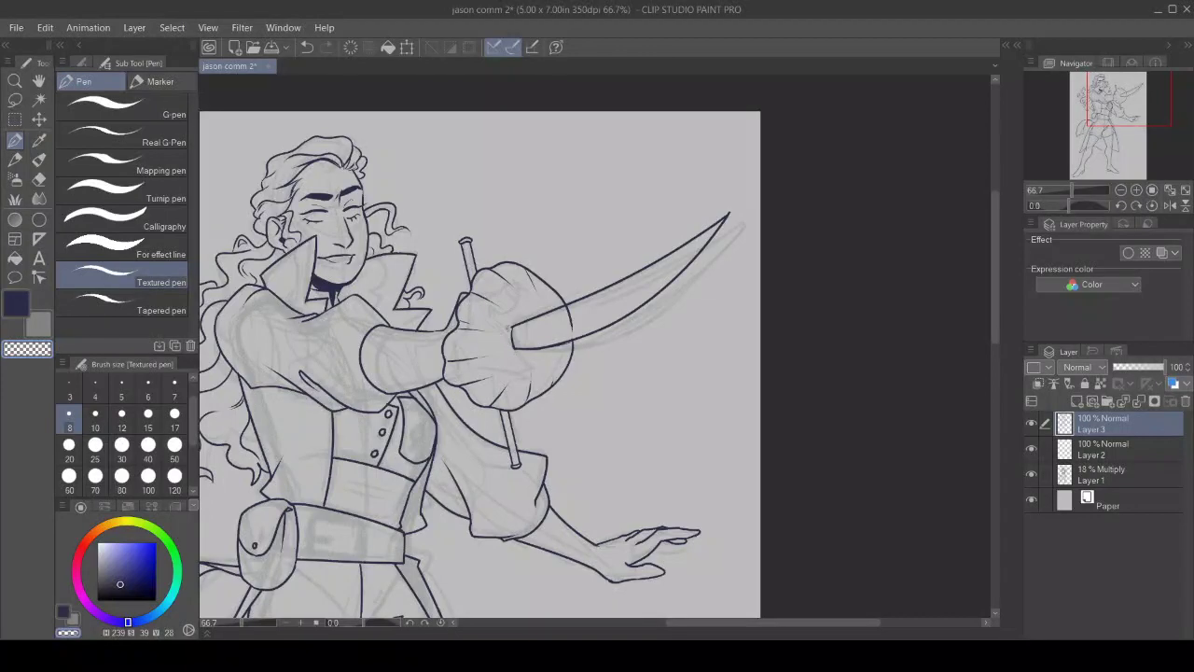
click(39, 179)
key(c)
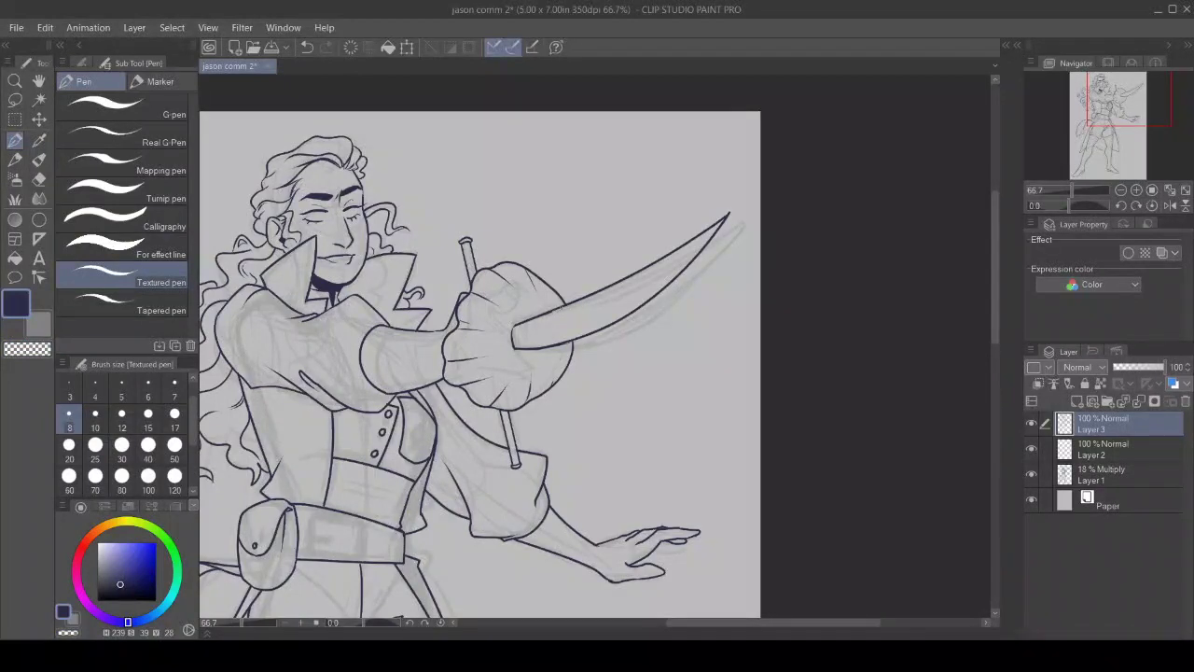
drag(512, 340, 537, 335)
Step: Hide the sketch on Layer 1 to review the full figure's line art
click(1031, 474)
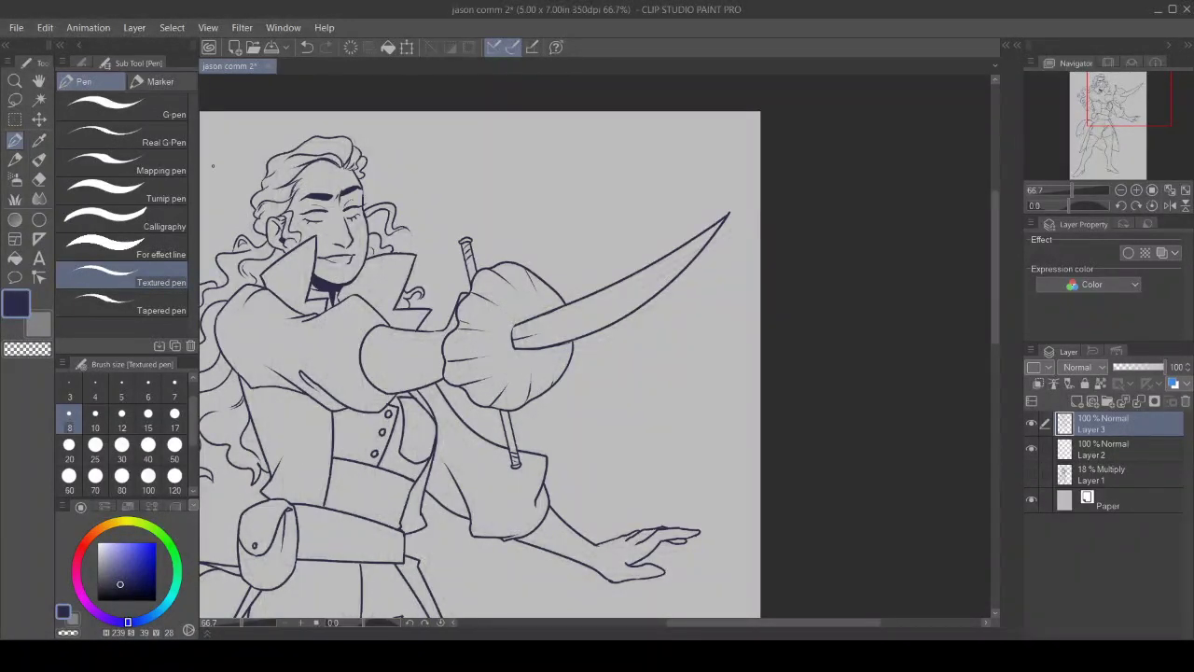
click(15, 81)
click(363, 430)
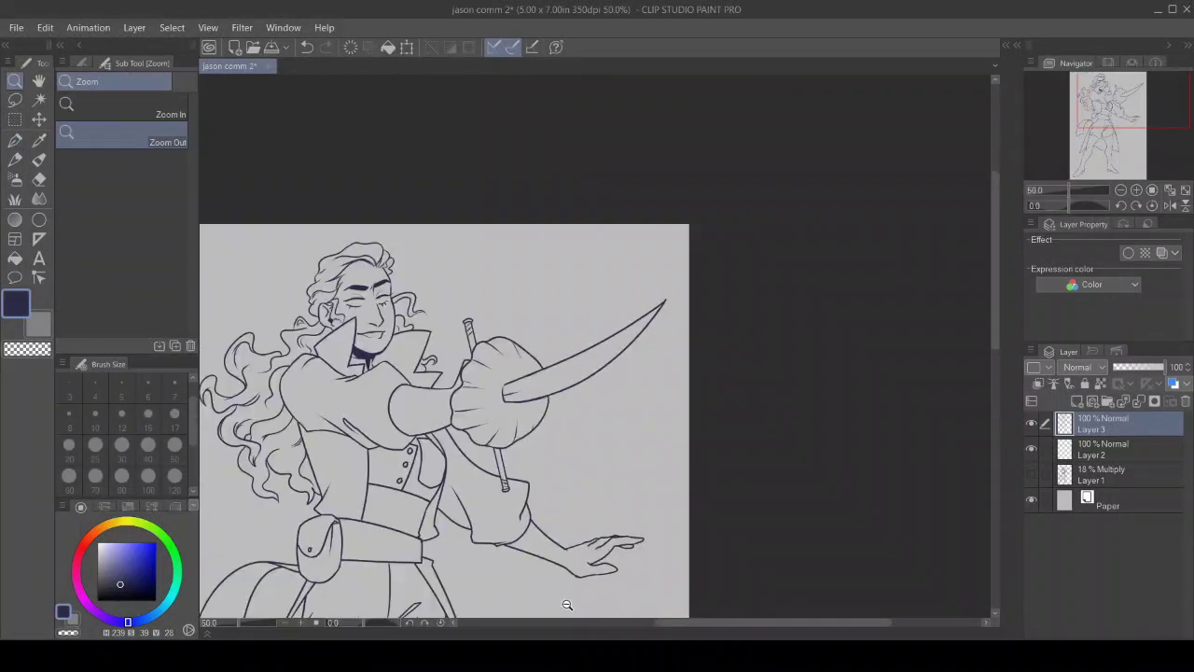
click(567, 601)
drag(672, 621, 613, 618)
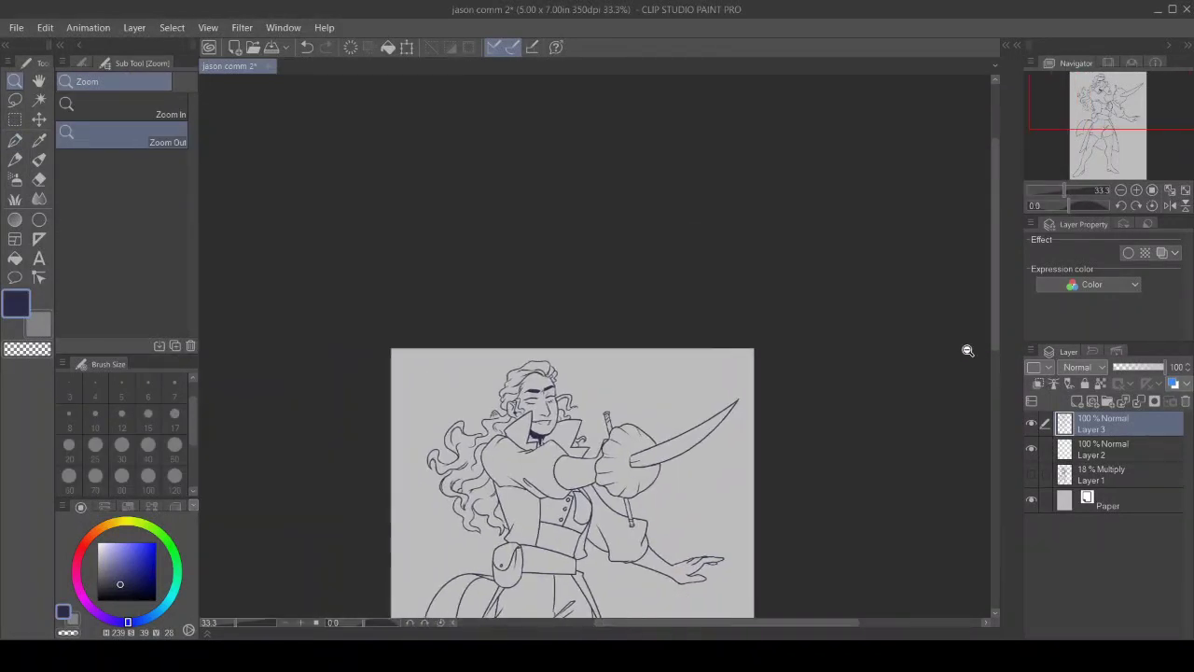
drag(993, 312, 983, 404)
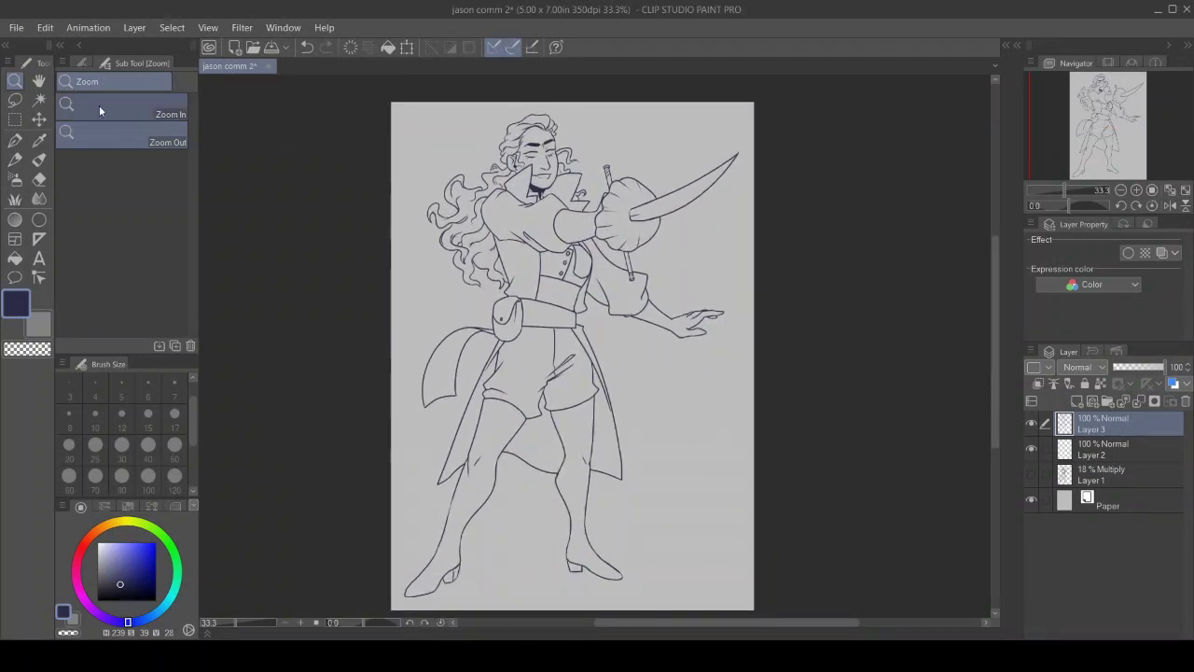
Step: Select the area outside the line art, invert the selection, fill the figure's silhouette with grey on Layer 2, and deselect
click(39, 100)
click(492, 166)
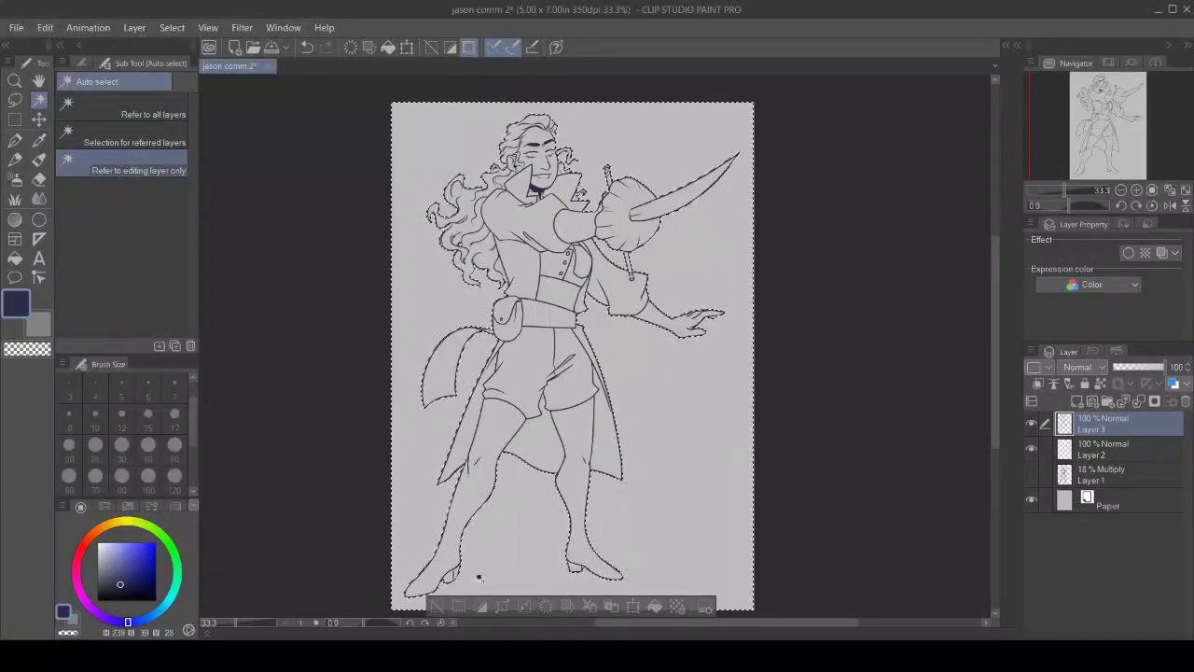
click(478, 608)
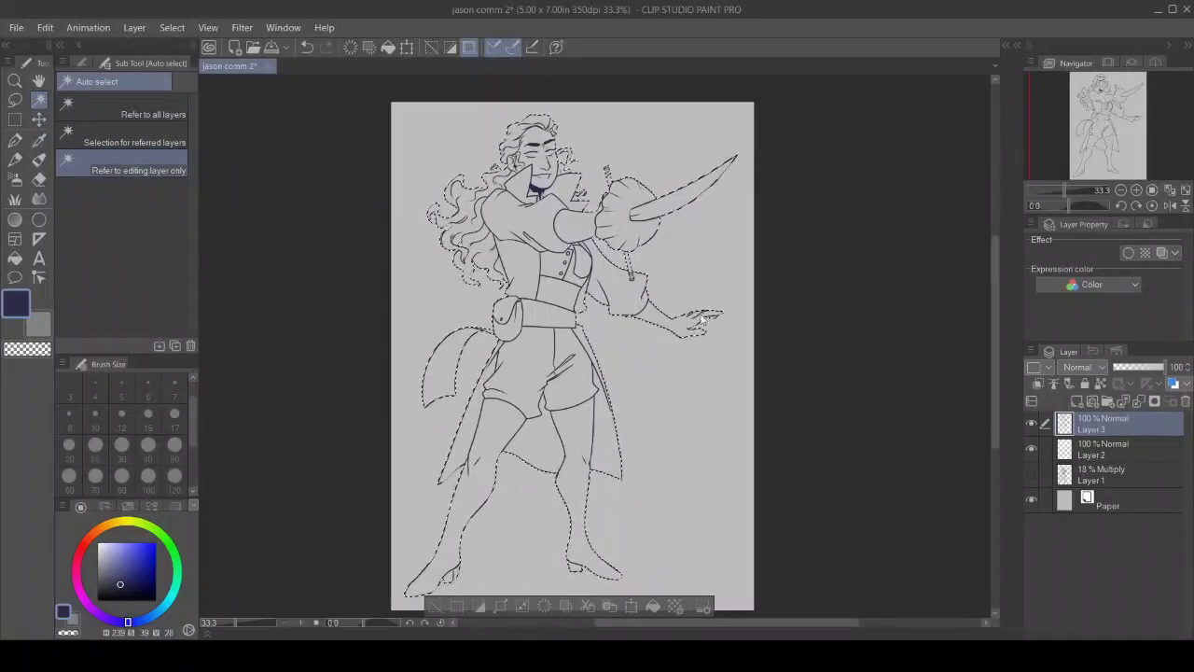
click(1101, 452)
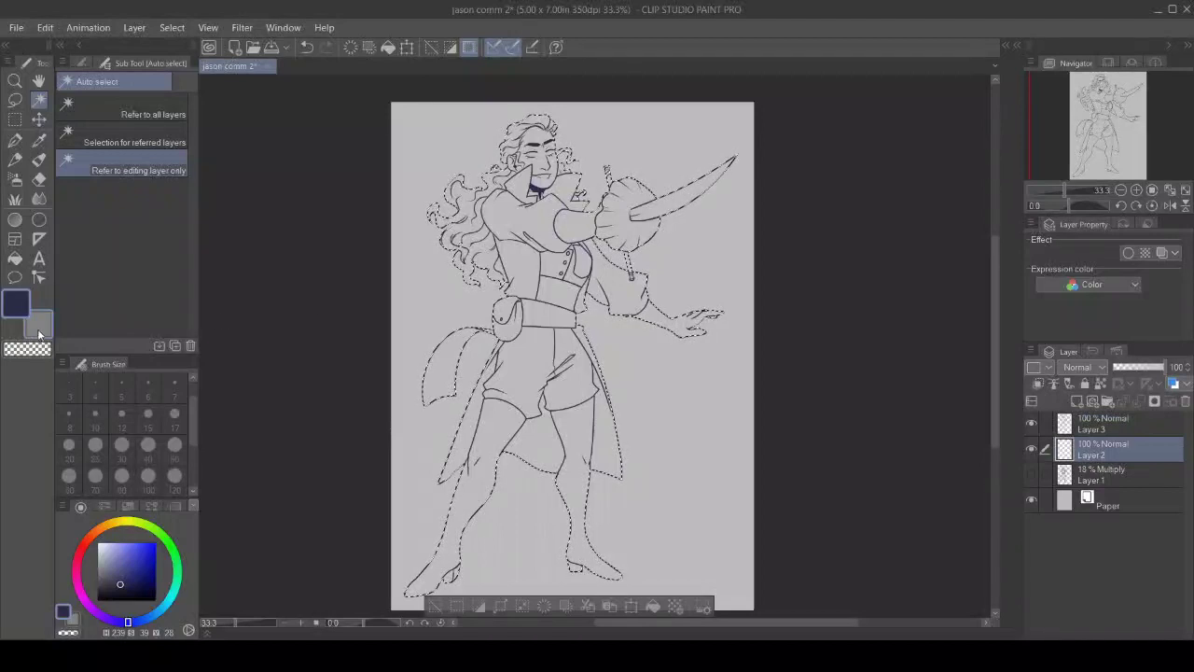
click(38, 324)
click(15, 258)
click(447, 522)
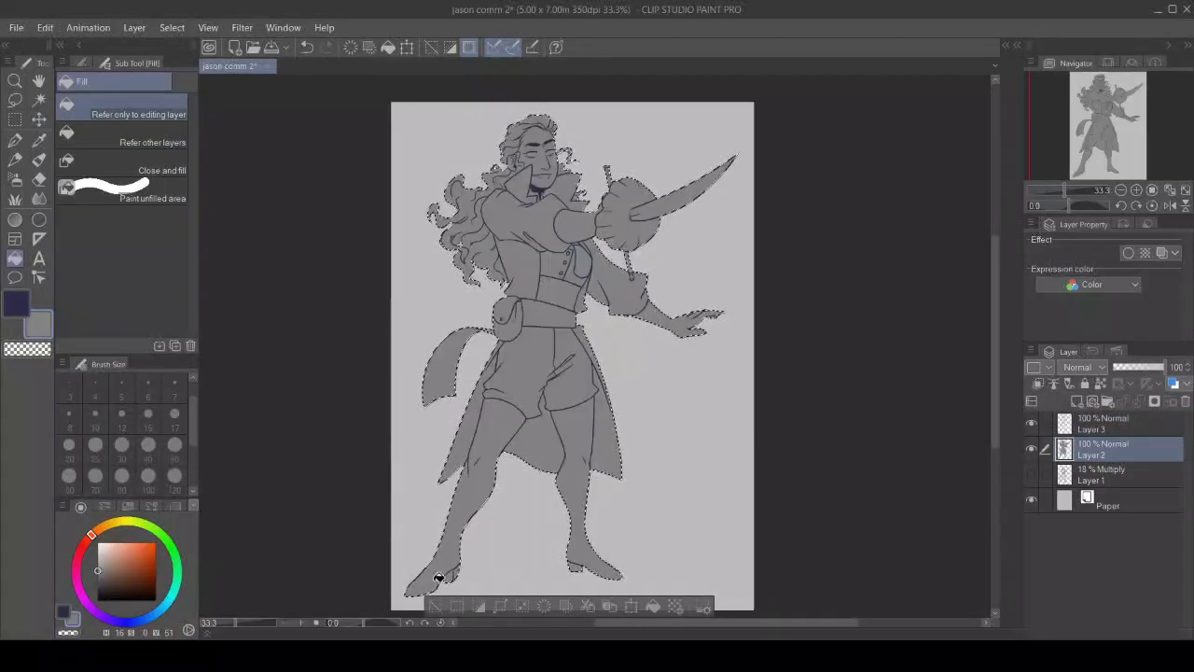
click(445, 610)
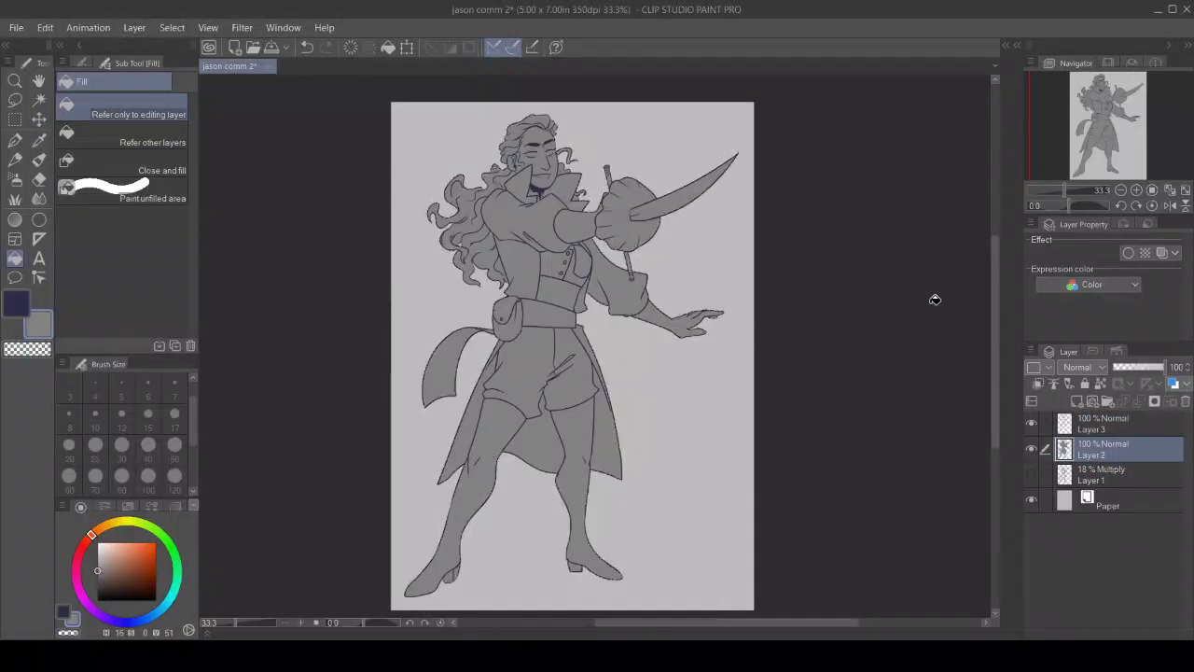
Step: Lock transparent pixels on Layer 2 and Layer 3, set Layer 3's blending mode to Multiply, and save the file
click(1101, 384)
click(1101, 423)
scroll(1082, 367, down, 2)
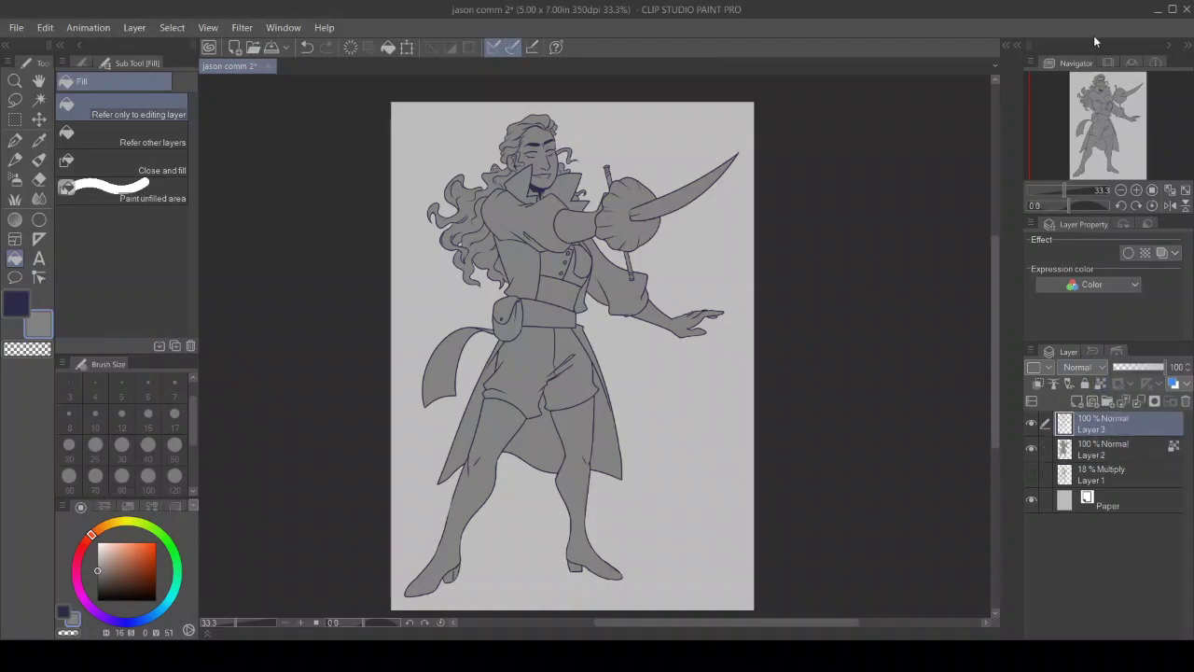
click(1099, 384)
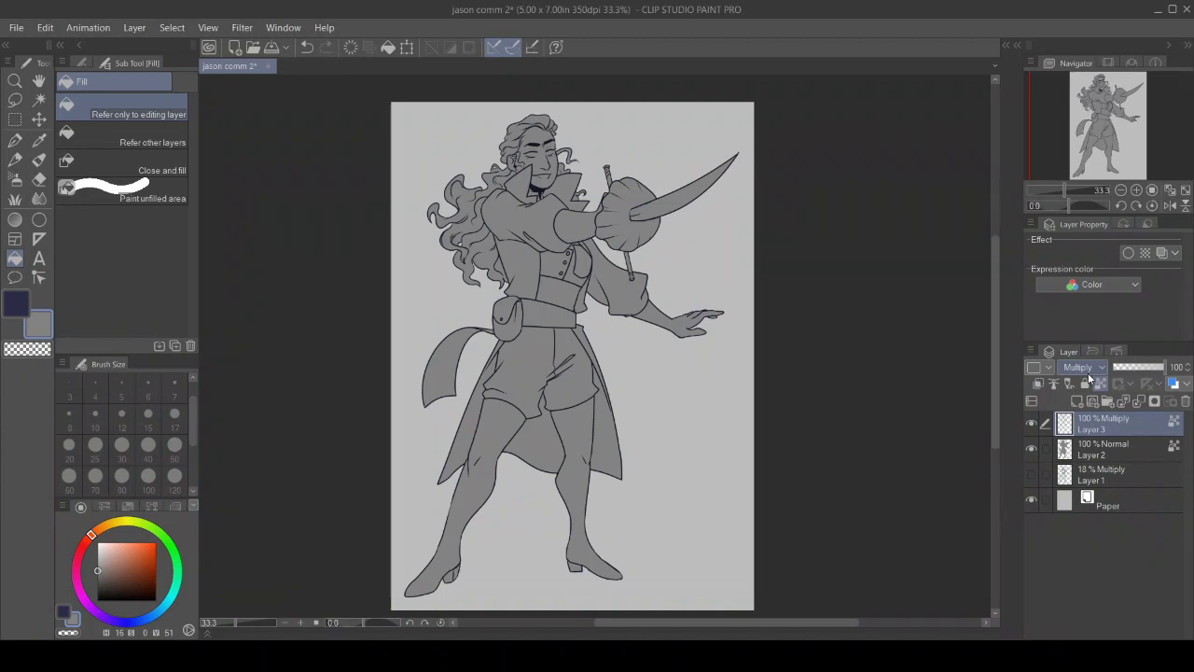
key(ctrl+s)
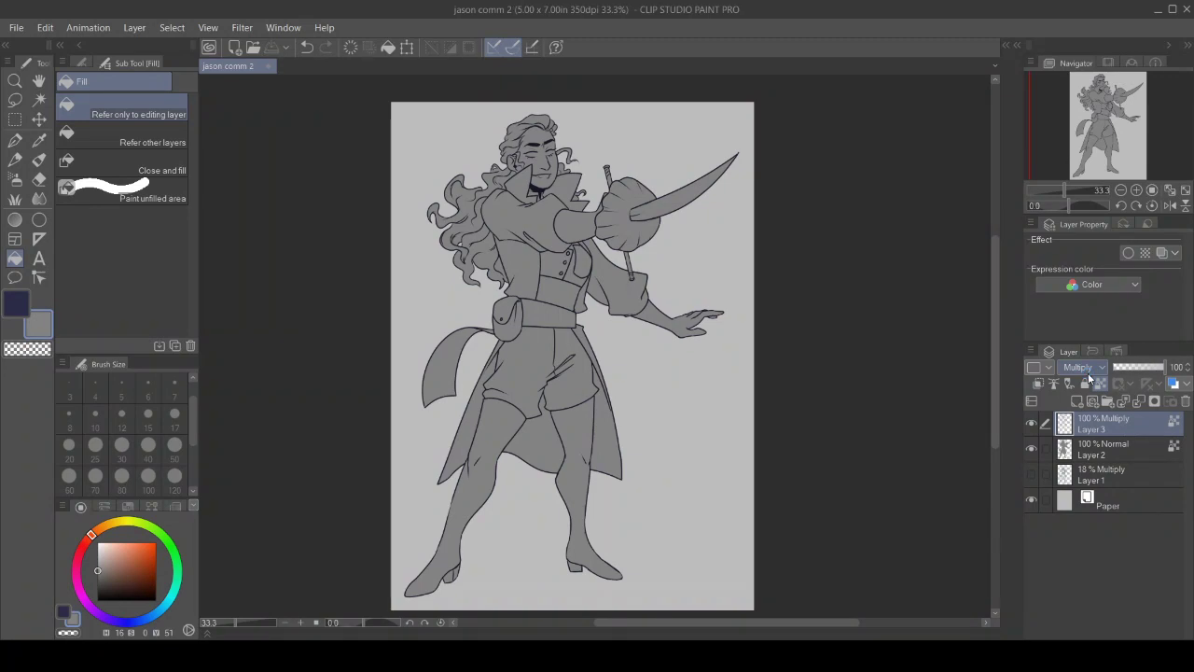